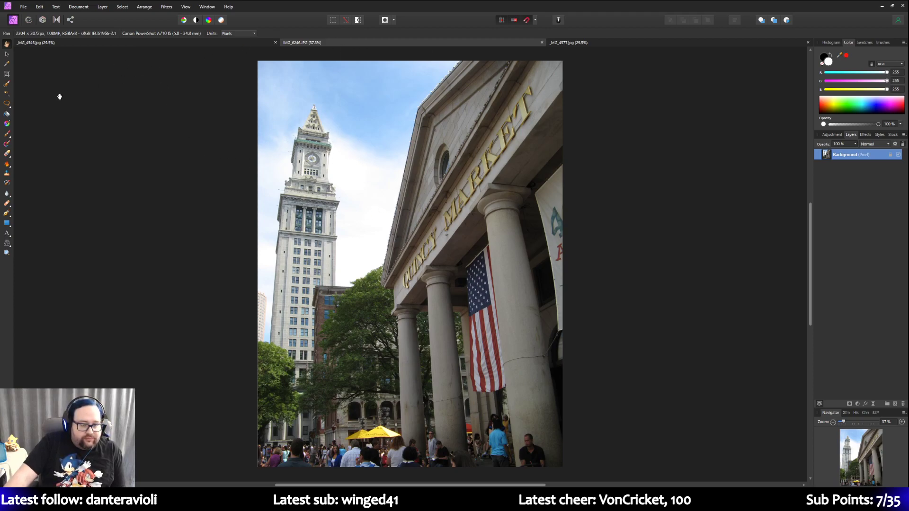
Step: Duplicate the Background layer and rename the duplicate as Background copy
{"action": "right_click", "coordinate": [860, 159]}
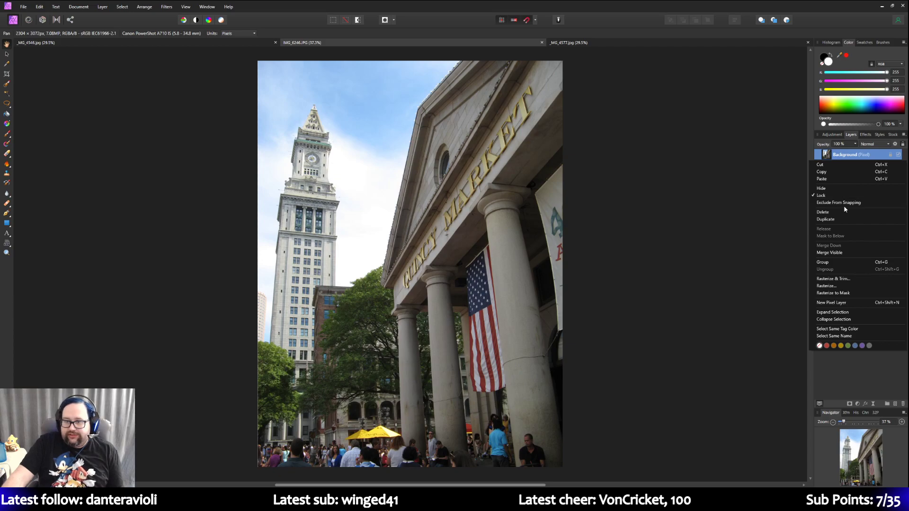
{"action": "left_click", "coordinate": [846, 218]}
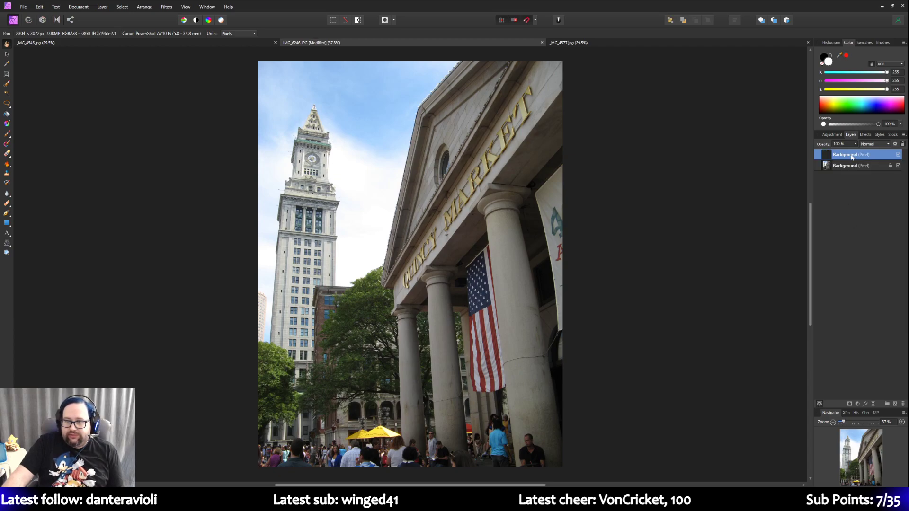
{"action": "double_click", "coordinate": [855, 155]}
{"action": "left_click", "coordinate": [855, 155]}
{"action": "type", "text": "copy"}
{"action": "key", "text": "Return"}
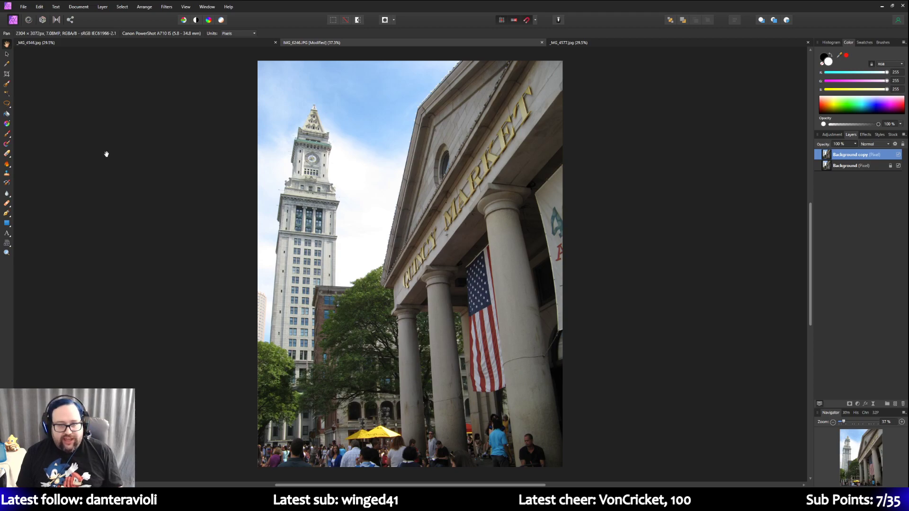
Step: Add a default Curves adjustment and pull the master curve's midpoint down slightly to about X 0.503, Y 0.479
{"action": "left_click", "coordinate": [833, 135]}
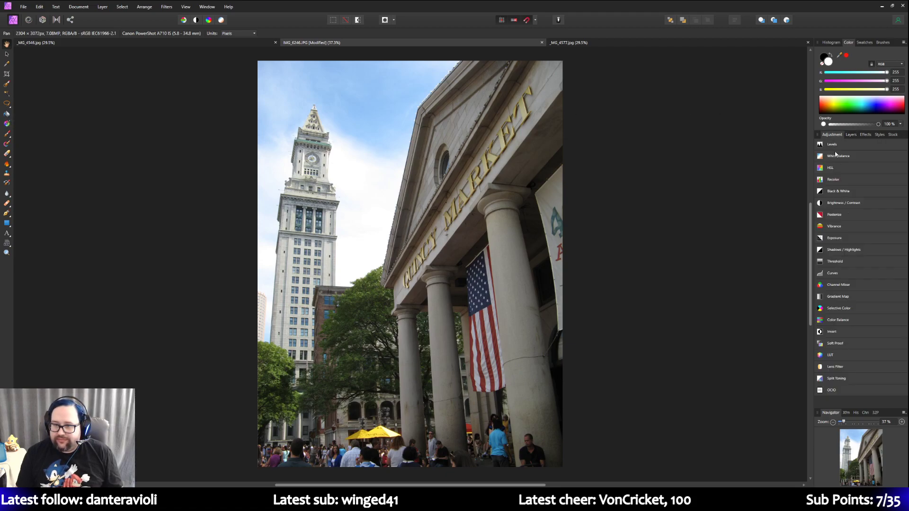
{"action": "mouse_move", "coordinate": [833, 273]}
{"action": "left_click", "coordinate": [824, 294]}
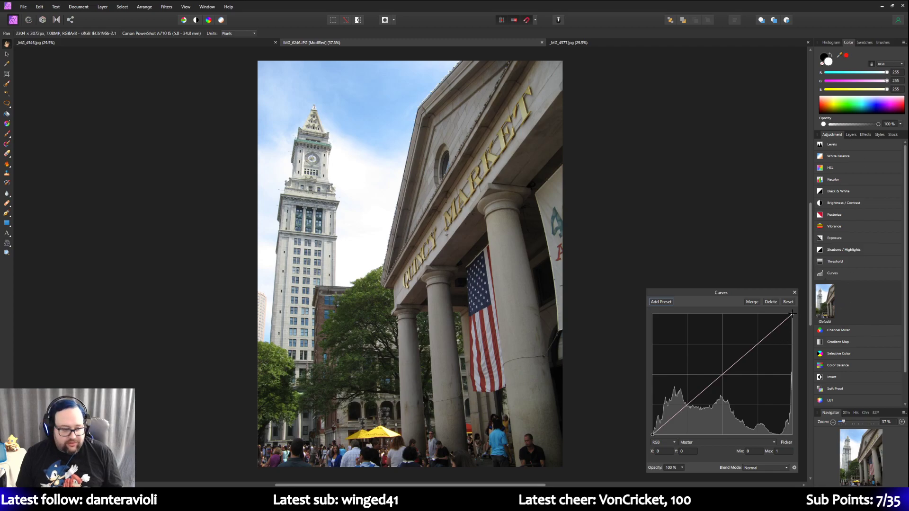
{"action": "left_click_drag", "start_coordinate": [792, 314], "coordinate": [780, 316]}
{"action": "key", "text": "ctrl+z"}
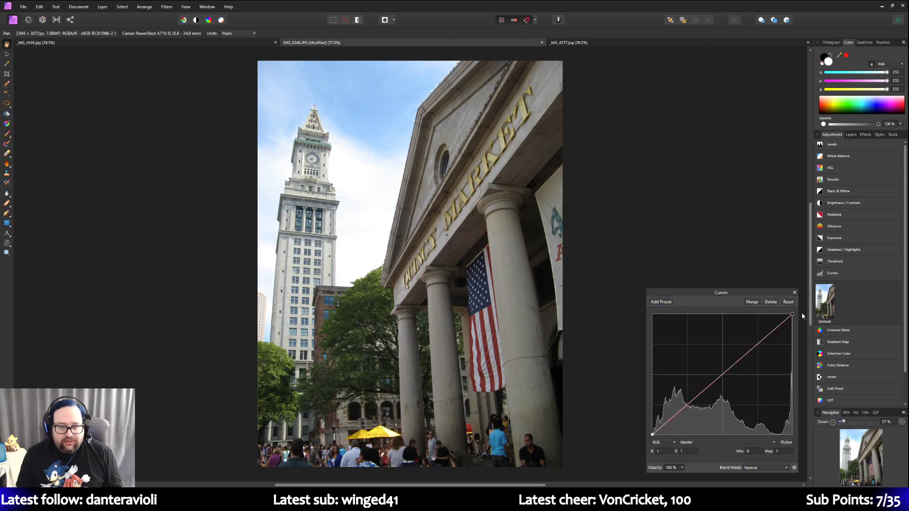
{"action": "left_click_drag", "start_coordinate": [652, 436], "coordinate": [652, 437]}
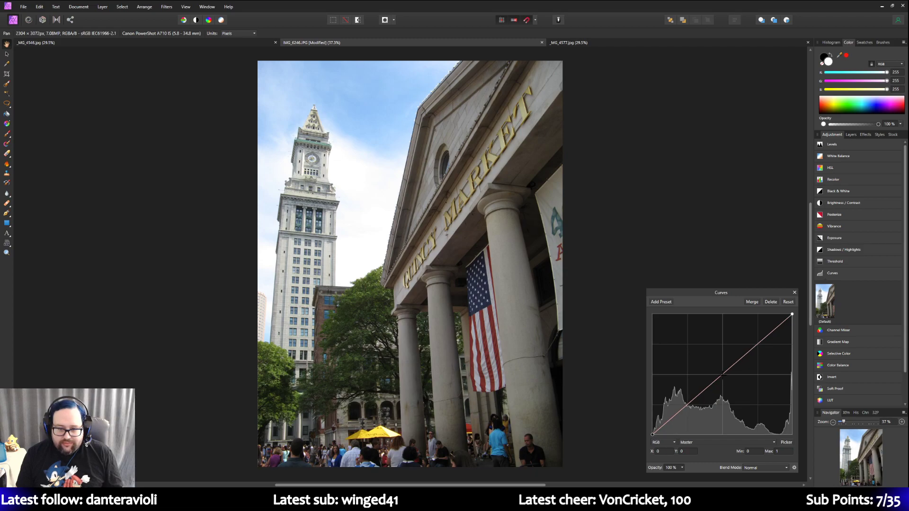
{"action": "left_click_drag", "start_coordinate": [722, 374], "coordinate": [724, 379]}
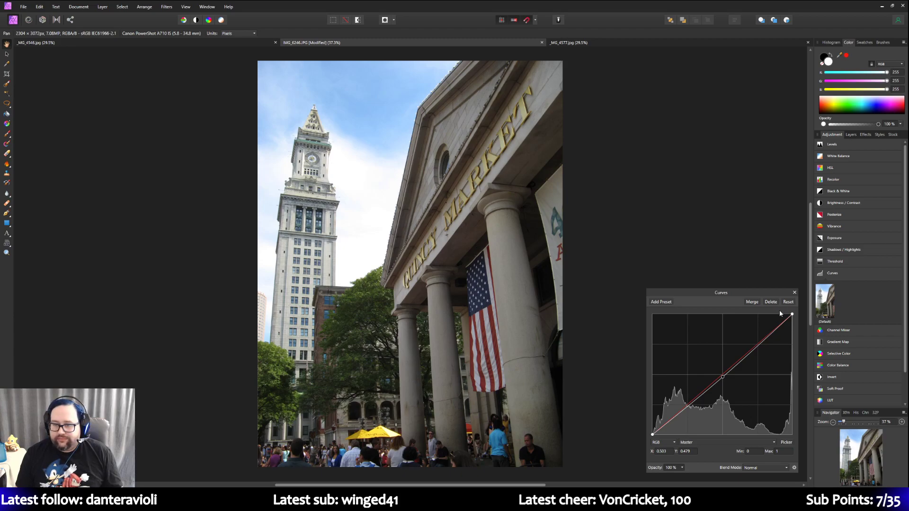
Step: Add an HSL adjustment using the default preset
{"action": "left_click", "coordinate": [850, 135]}
{"action": "left_click", "coordinate": [832, 135]}
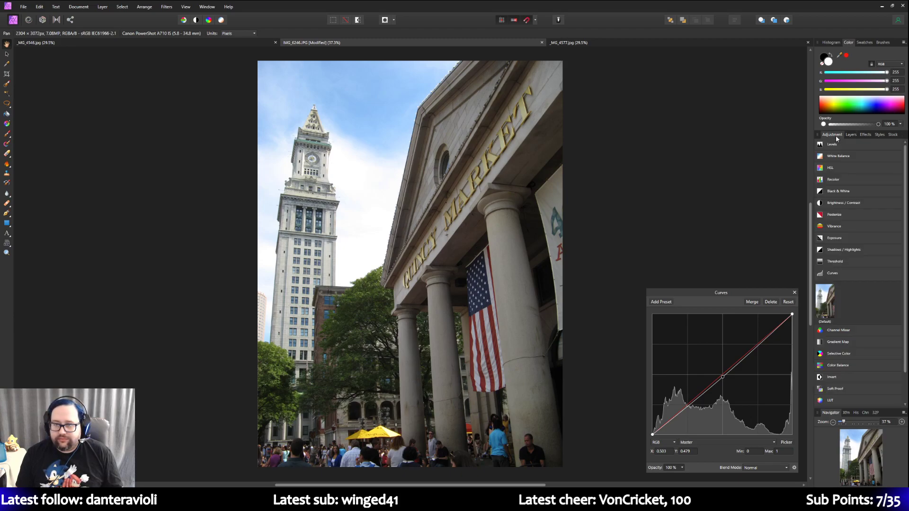
{"action": "scroll", "coordinate": [838, 324], "scroll_direction": "down", "scroll_amount": 1}
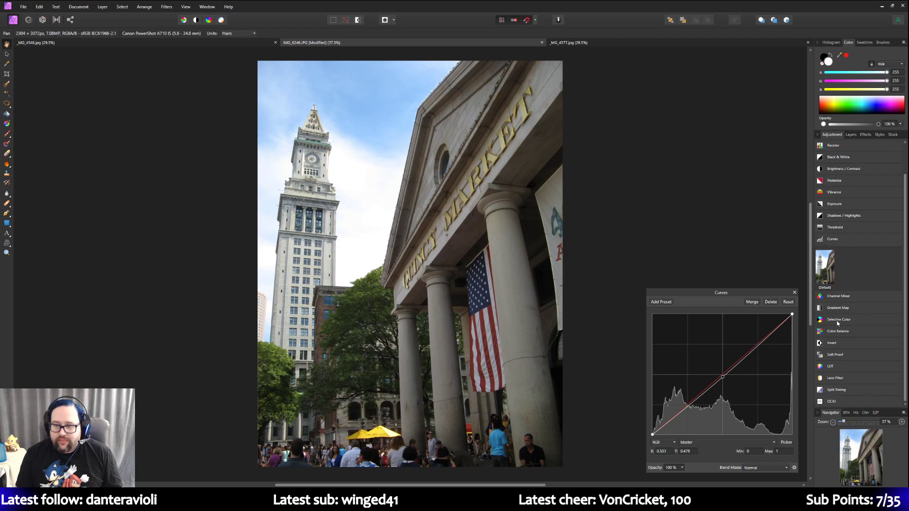
{"action": "scroll", "coordinate": [834, 264], "scroll_direction": "up", "scroll_amount": 1}
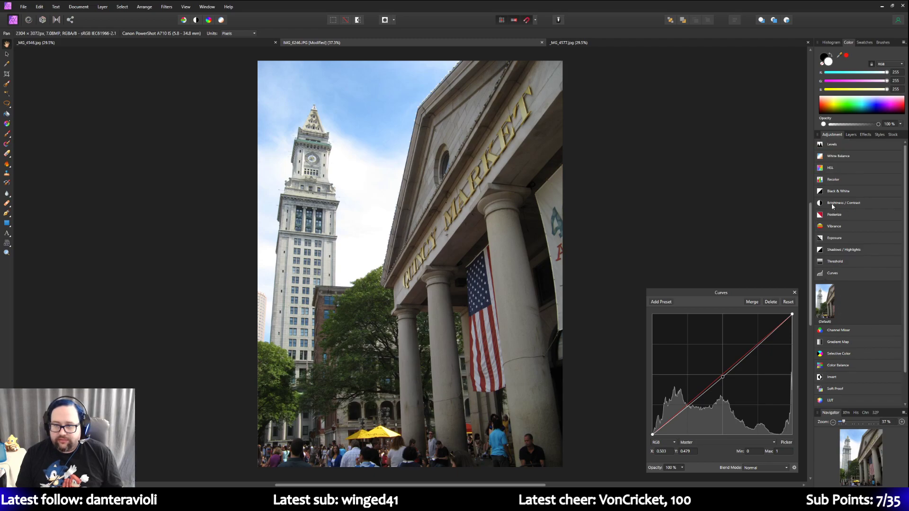
{"action": "left_click", "coordinate": [835, 168]}
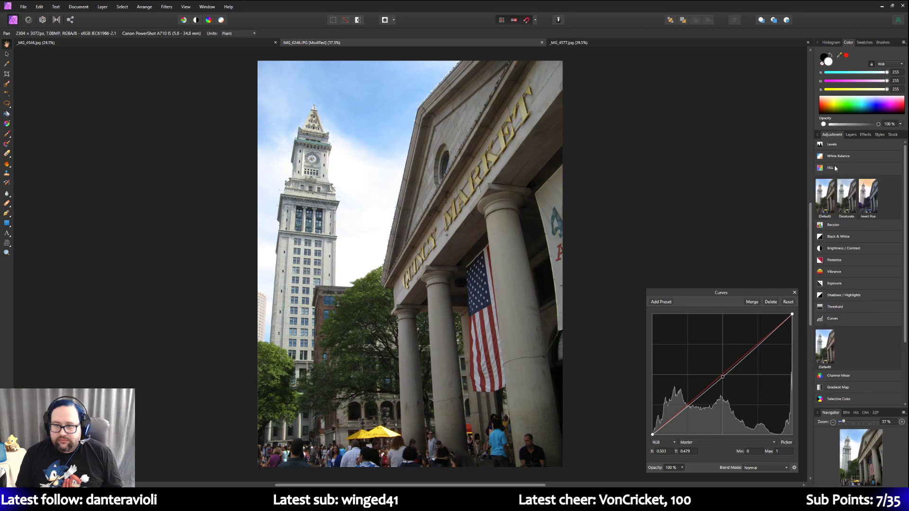
{"action": "left_click", "coordinate": [826, 193]}
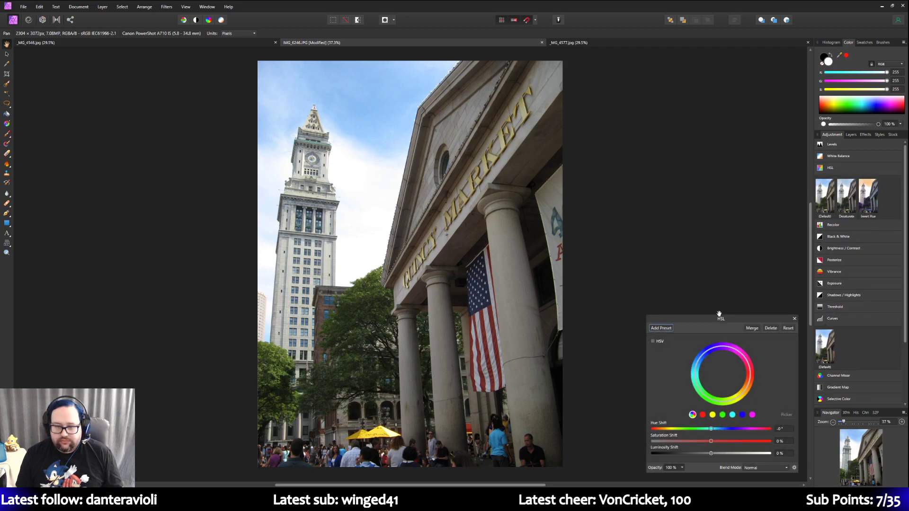
{"action": "mouse_move", "coordinate": [710, 442]}
{"action": "left_mouse_down"}
{"action": "mouse_move", "coordinate": [657, 442]}
{"action": "mouse_move", "coordinate": [771, 443]}
{"action": "mouse_move", "coordinate": [711, 441]}
{"action": "left_mouse_up"}
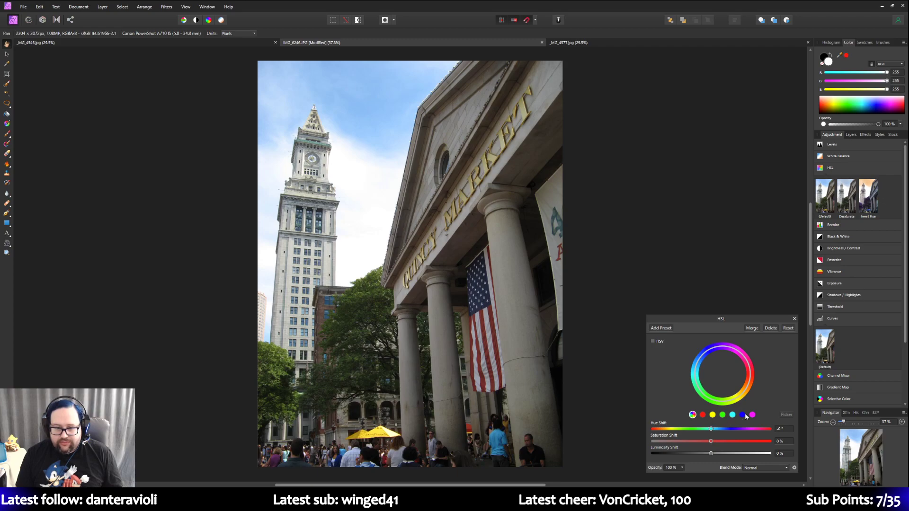
Step: Set the saturation shift of the blue range to 30% in the HSL adjustment
{"action": "left_click", "coordinate": [742, 415]}
{"action": "mouse_move", "coordinate": [711, 441]}
{"action": "left_mouse_down"}
{"action": "mouse_move", "coordinate": [620, 436]}
{"action": "mouse_move", "coordinate": [768, 443]}
{"action": "mouse_move", "coordinate": [724, 441]}
{"action": "left_mouse_up"}
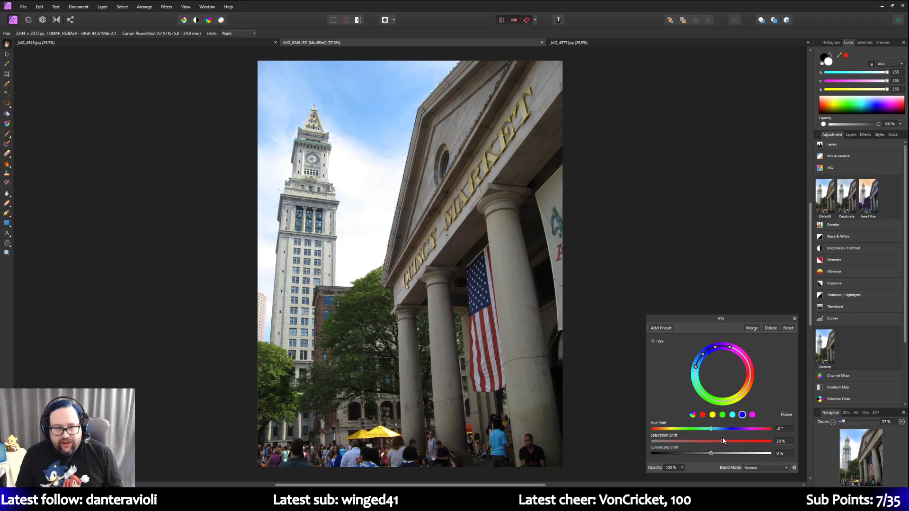
{"action": "left_click_drag", "start_coordinate": [722, 438], "coordinate": [746, 441]}
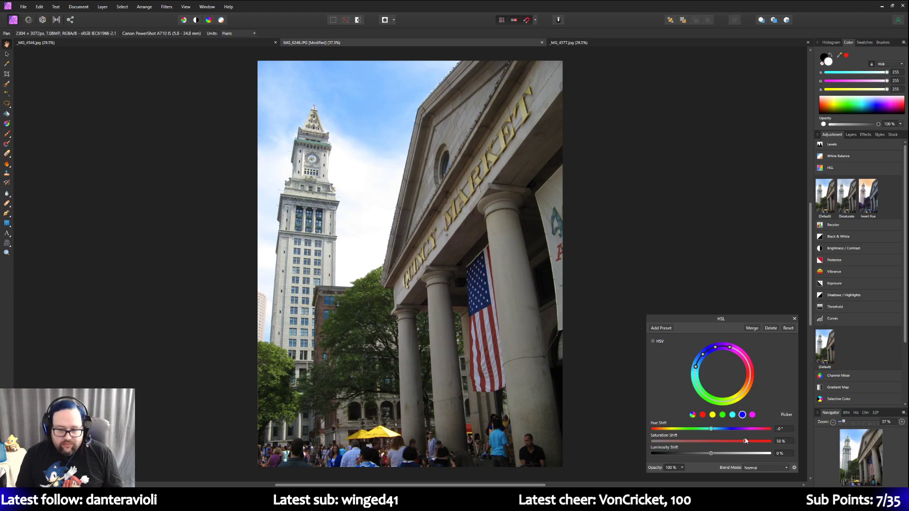
{"action": "left_click_drag", "start_coordinate": [743, 441], "coordinate": [732, 440]}
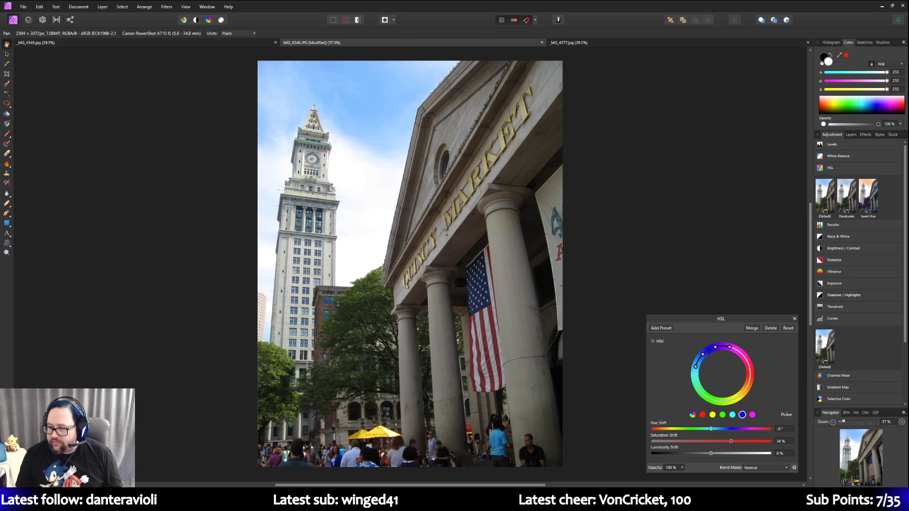
{"action": "left_click_drag", "start_coordinate": [734, 444], "coordinate": [728, 443]}
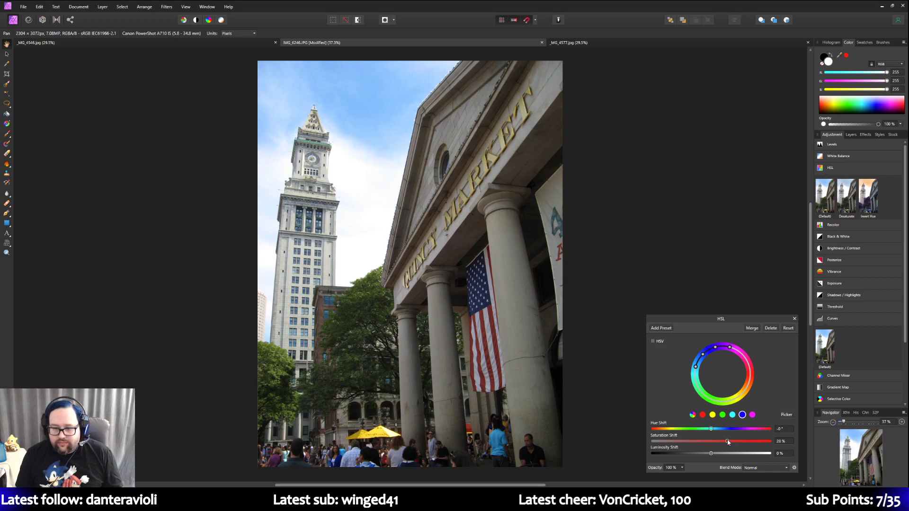
{"action": "left_click_drag", "start_coordinate": [729, 442], "coordinate": [730, 442]}
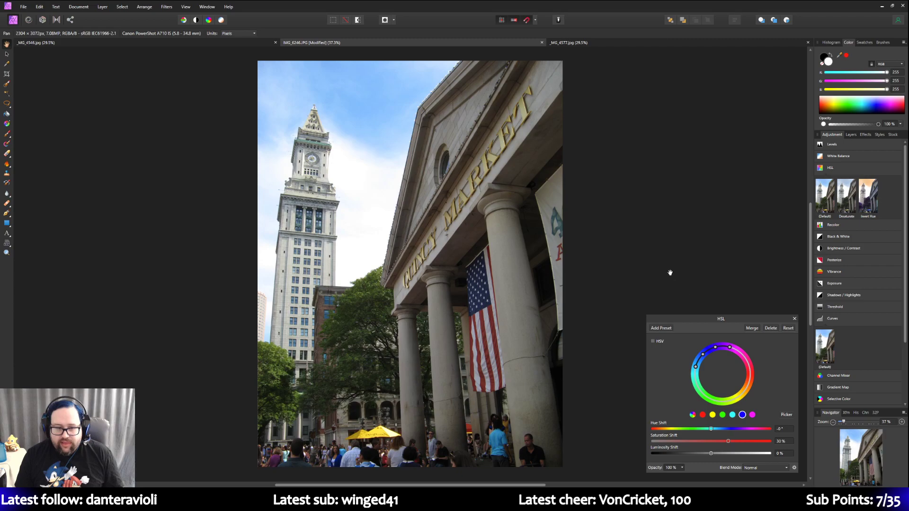
{"action": "left_click", "coordinate": [794, 319]}
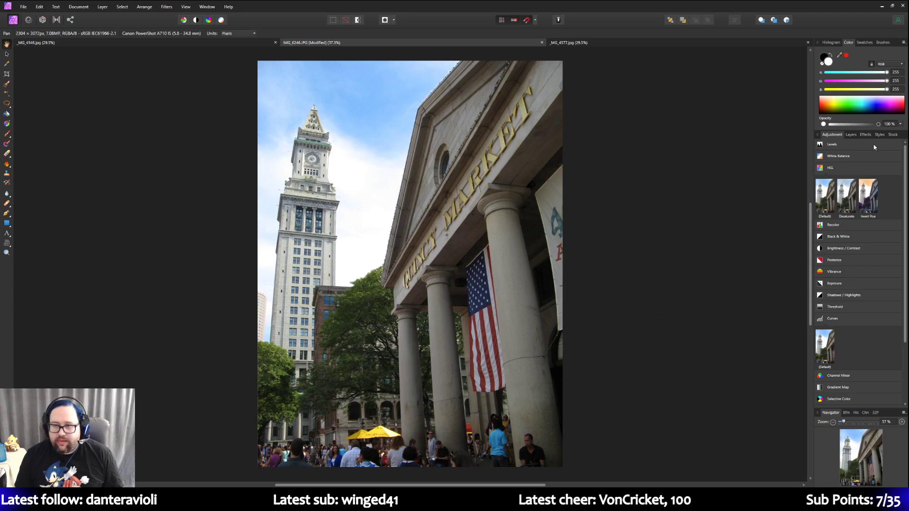
Step: Add a default Shadows / Highlights adjustment and raise its shadows value slightly to lighten the dark areas
{"action": "left_click", "coordinate": [851, 135]}
{"action": "left_click", "coordinate": [833, 136]}
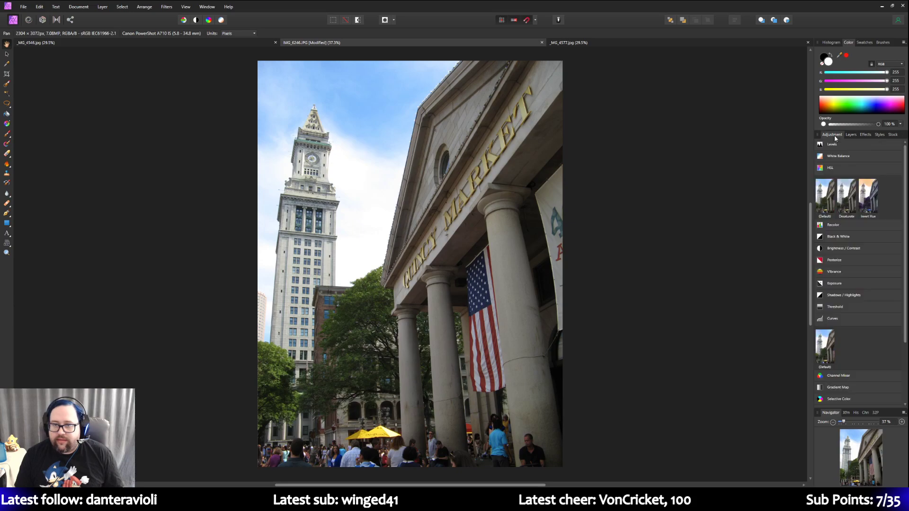
{"action": "mouse_move", "coordinate": [849, 297]}
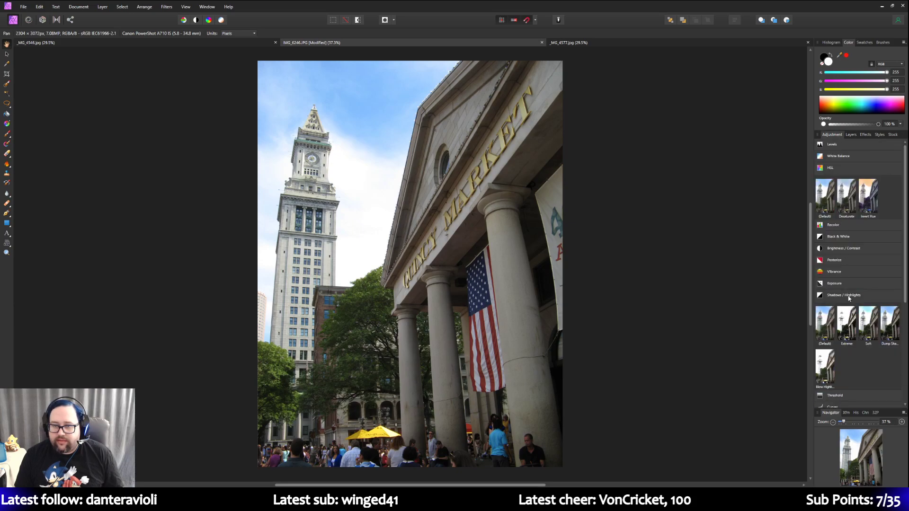
{"action": "left_click", "coordinate": [825, 322]}
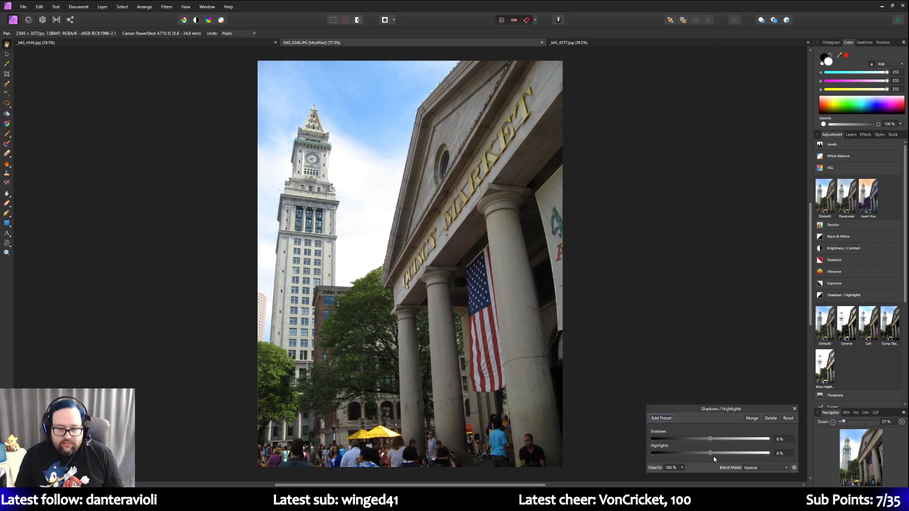
{"action": "mouse_move", "coordinate": [710, 439]}
{"action": "left_mouse_down"}
{"action": "mouse_move", "coordinate": [749, 439]}
{"action": "mouse_move", "coordinate": [723, 439]}
{"action": "left_mouse_up"}
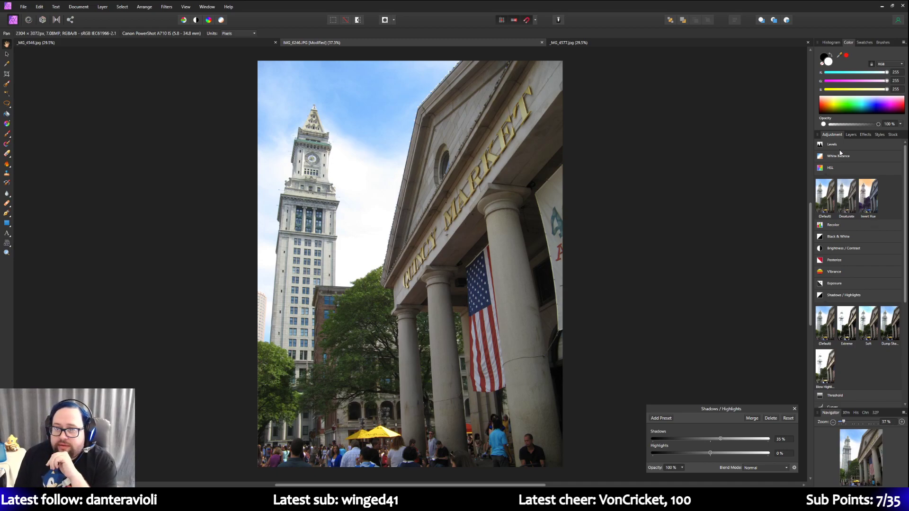
{"action": "left_click", "coordinate": [852, 135]}
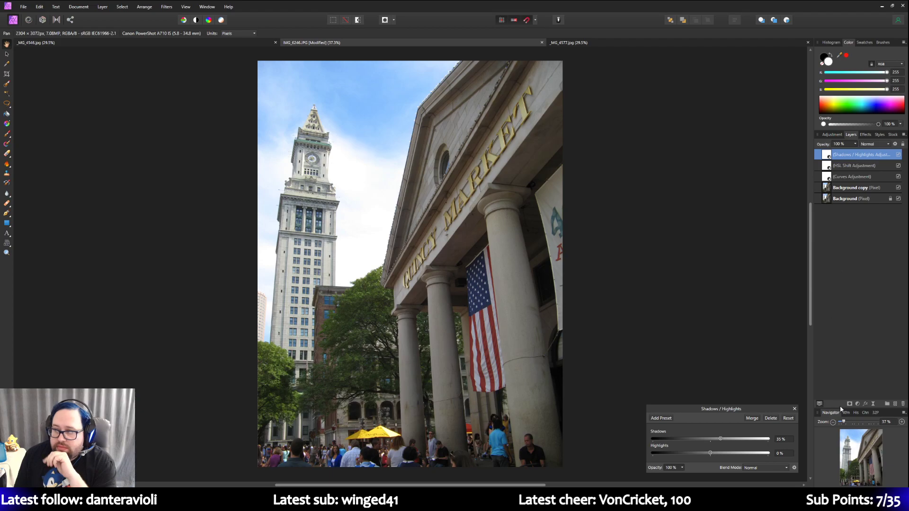
{"action": "left_click", "coordinate": [794, 408]}
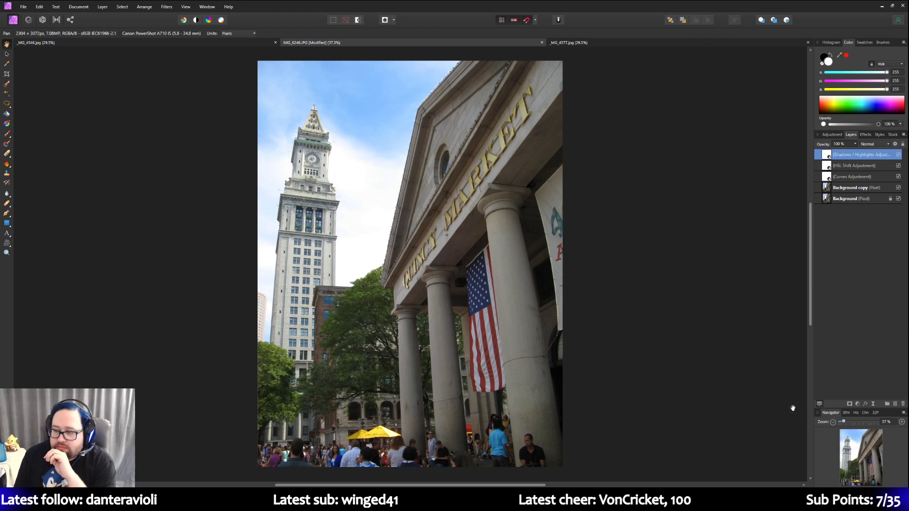
Step: Draw a linear gradient on the Background copy layer from the photo's lower-right corner to the flag's lower edge and make it black to transparent
{"action": "left_click", "coordinate": [851, 188]}
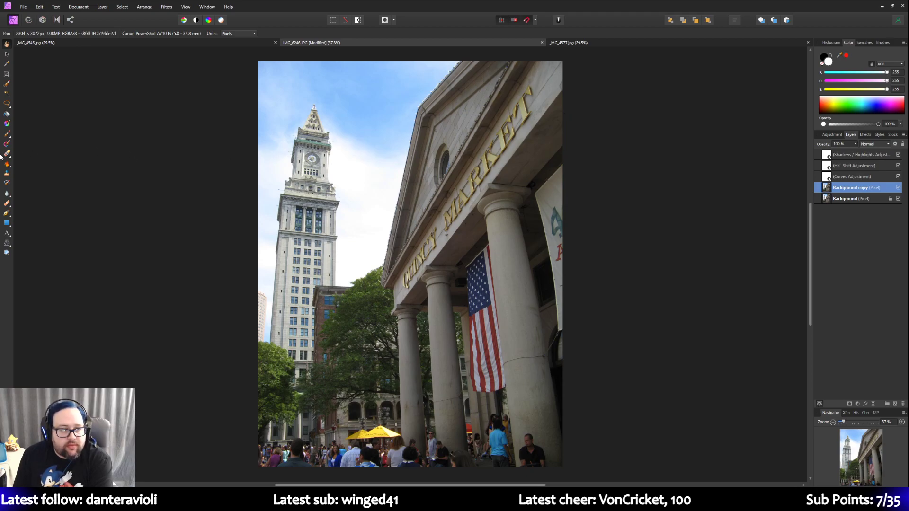
{"action": "left_click", "coordinate": [6, 124]}
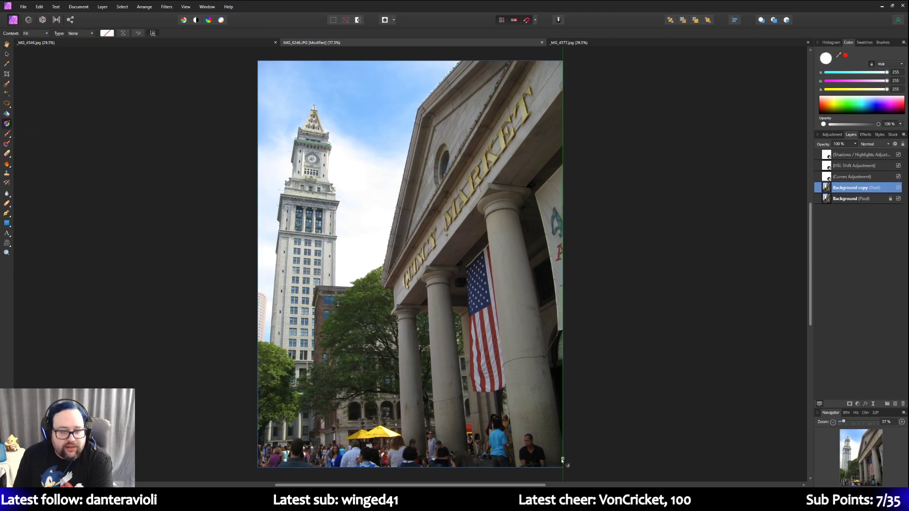
{"action": "left_click_drag", "start_coordinate": [562, 459], "coordinate": [564, 470]}
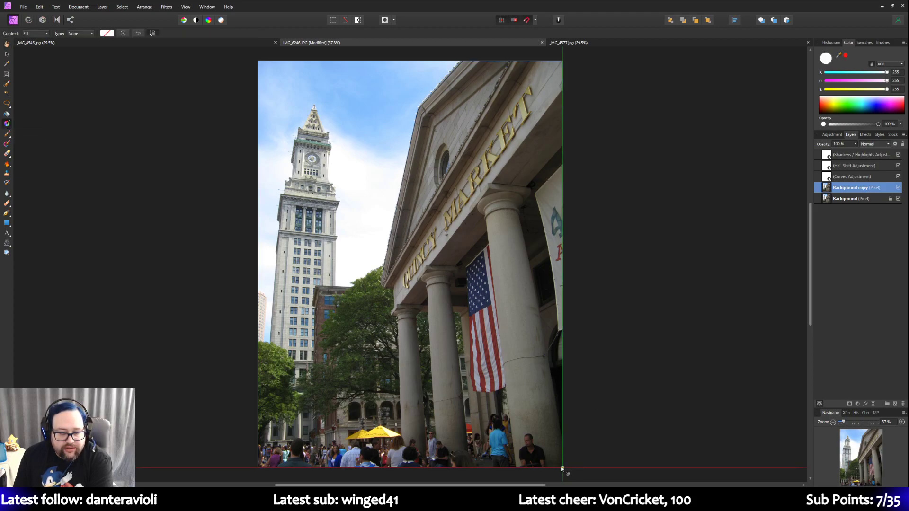
{"action": "left_click_drag", "start_coordinate": [561, 468], "coordinate": [494, 392]}
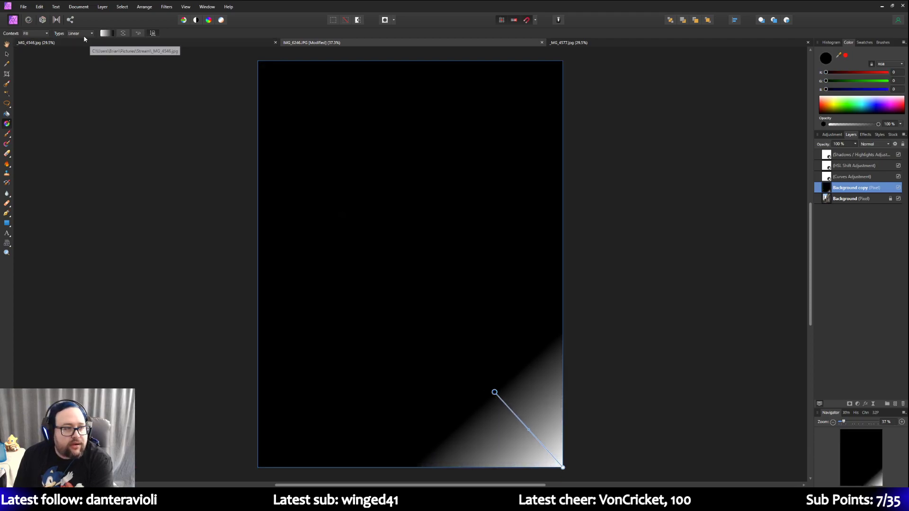
{"action": "left_click", "coordinate": [106, 33]}
{"action": "left_click", "coordinate": [63, 47]}
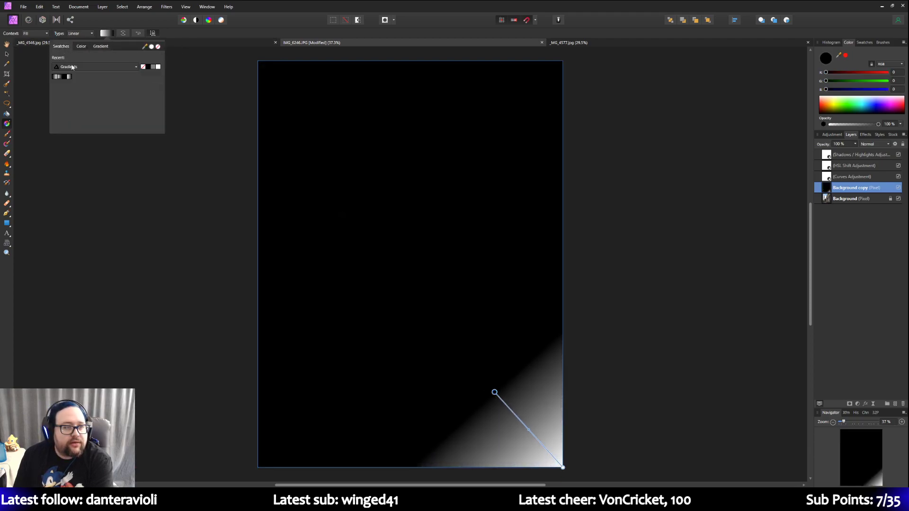
{"action": "left_click", "coordinate": [67, 77]}
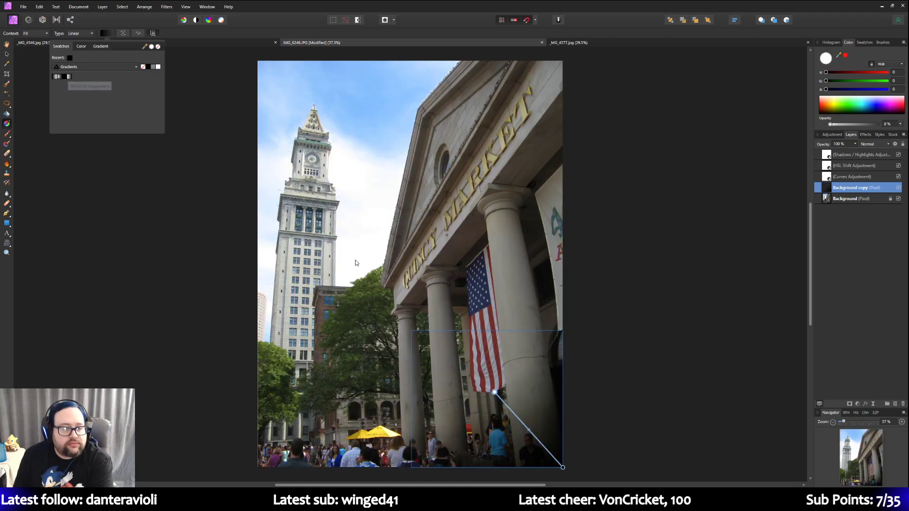
Step: Reduce the opacity of the gradient's black stop to 49% and extend the gradient's transparent end to the middle column
{"action": "left_click", "coordinate": [100, 46]}
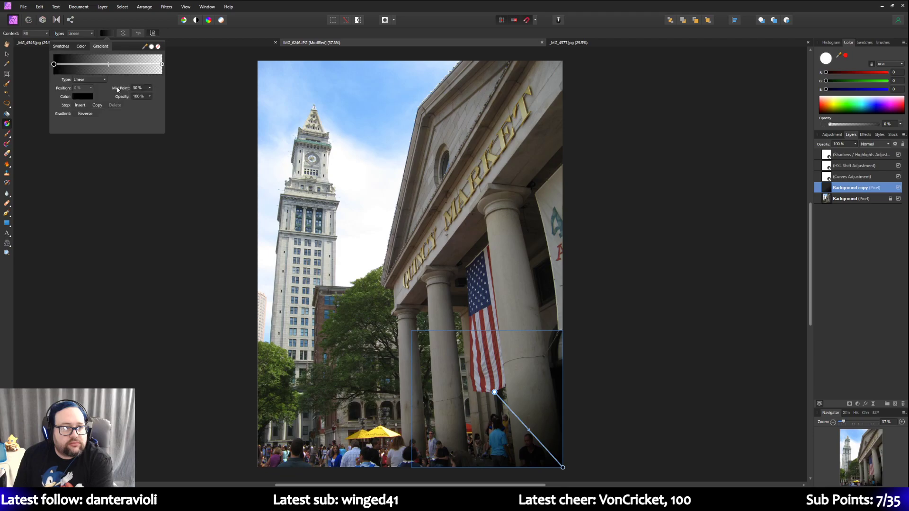
{"action": "left_click", "coordinate": [149, 96]}
{"action": "left_click_drag", "start_coordinate": [152, 106], "coordinate": [127, 108]}
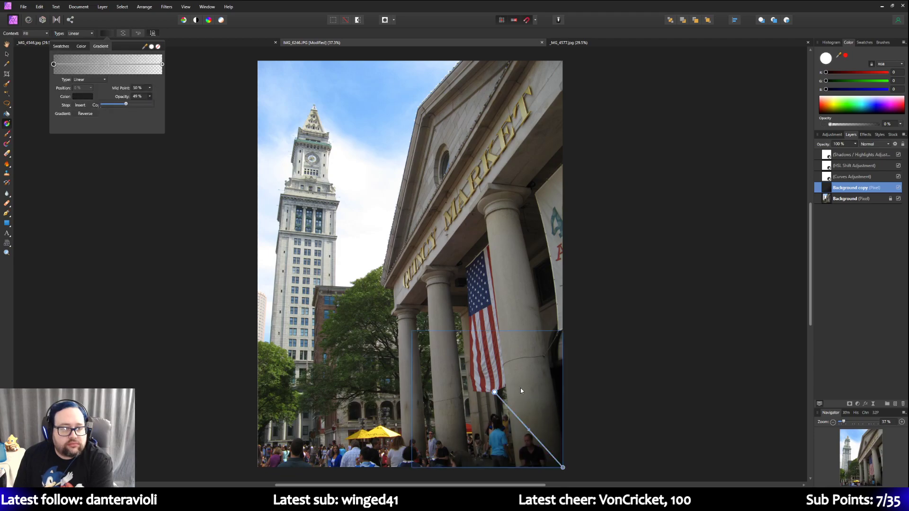
{"action": "left_click_drag", "start_coordinate": [494, 392], "coordinate": [454, 367]}
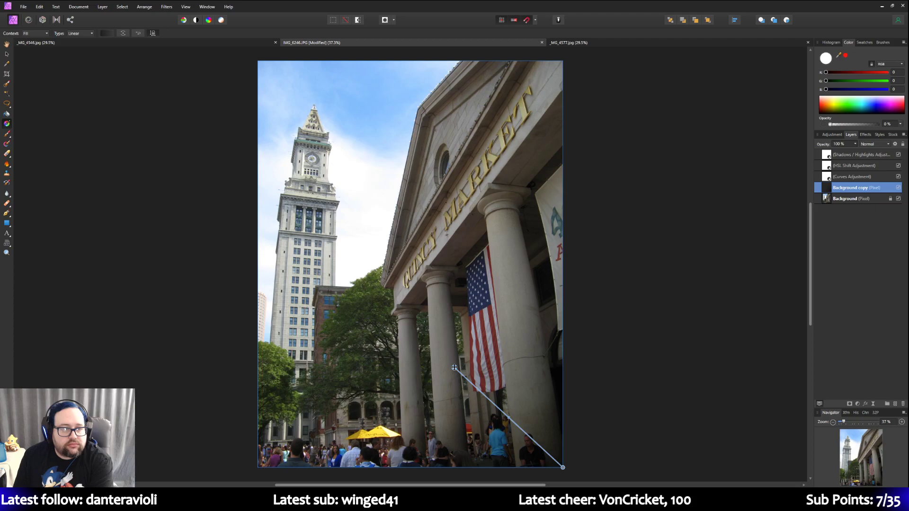
Step: Duplicate the Background layer and rename the copy as Background 2
{"action": "left_click", "coordinate": [644, 318]}
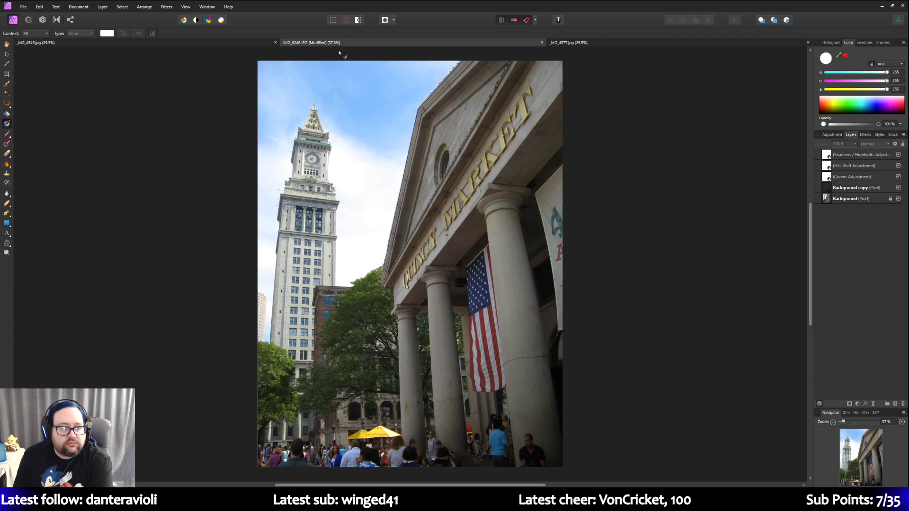
{"action": "right_click", "coordinate": [858, 201]}
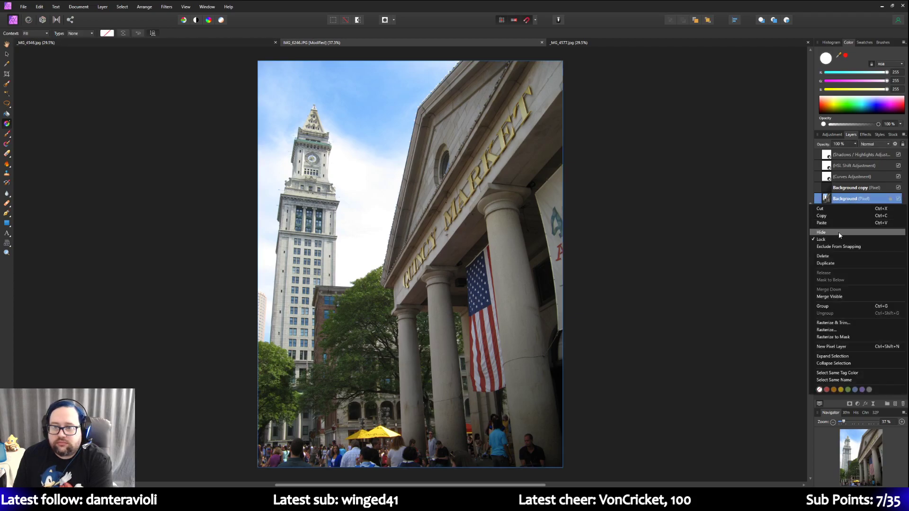
{"action": "left_click", "coordinate": [833, 263]}
{"action": "double_click", "coordinate": [845, 199]}
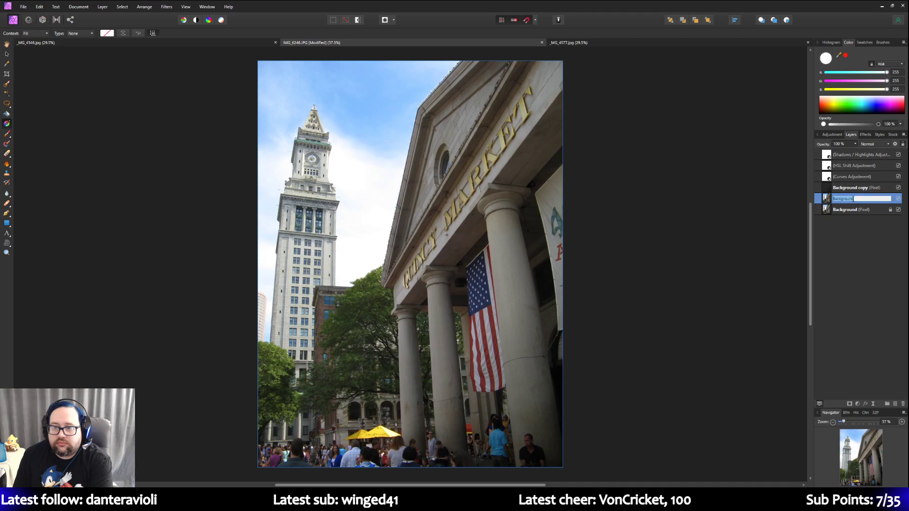
{"action": "left_click", "coordinate": [854, 199]}
{"action": "type", "text": "2"}
{"action": "key", "text": "Return"}
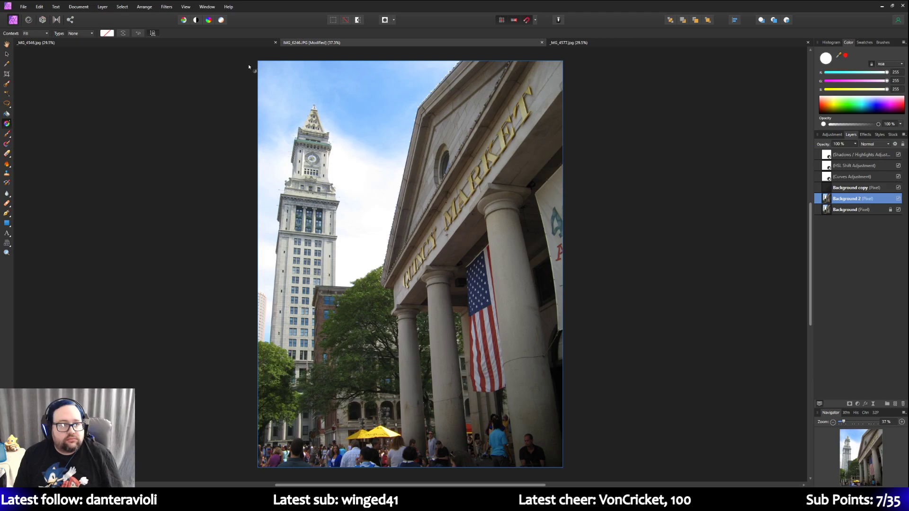
Step: Draw a black-to-transparent linear gradient on Background 2 from the photo's upper-left corner past the tower's spire, with the black stop at 50% opacity
{"action": "left_click_drag", "start_coordinate": [257, 61], "coordinate": [339, 135]}
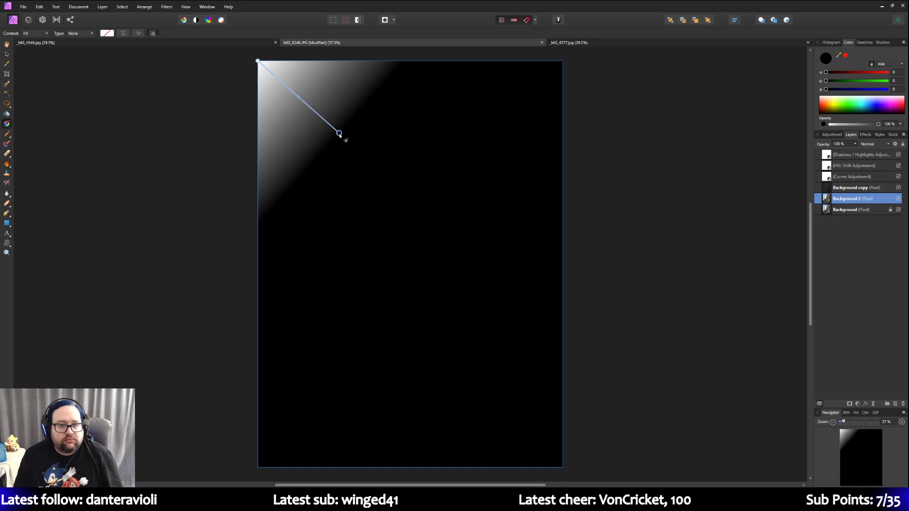
{"action": "left_click", "coordinate": [105, 33]}
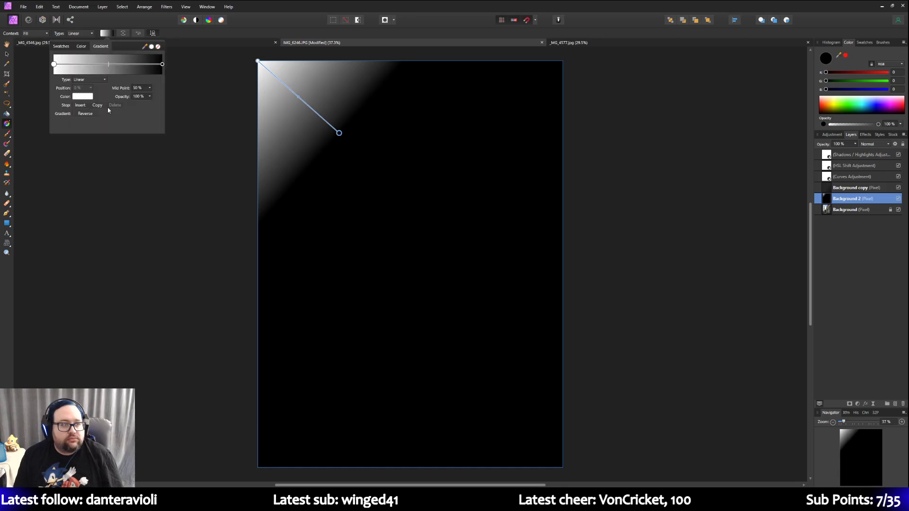
{"action": "left_click", "coordinate": [62, 46]}
{"action": "left_click", "coordinate": [66, 77]}
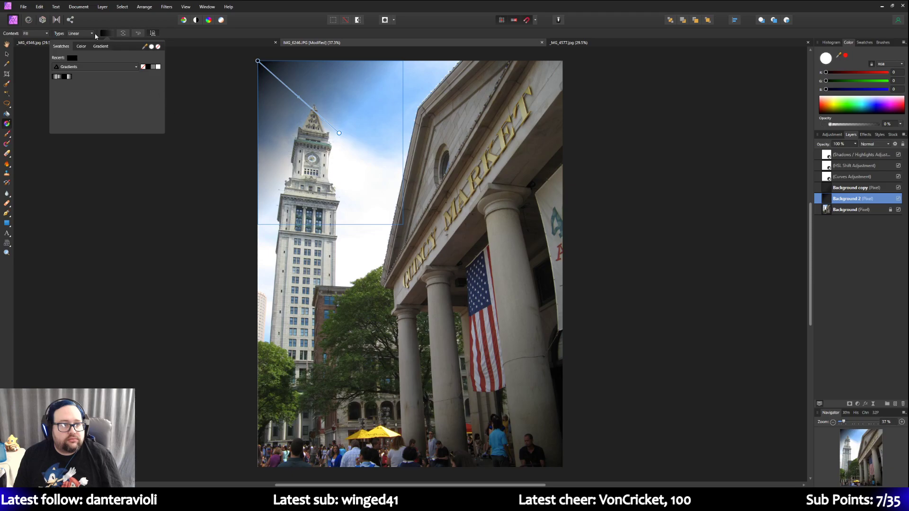
{"action": "left_click", "coordinate": [100, 46]}
{"action": "left_click_drag", "start_coordinate": [151, 105], "coordinate": [127, 105]}
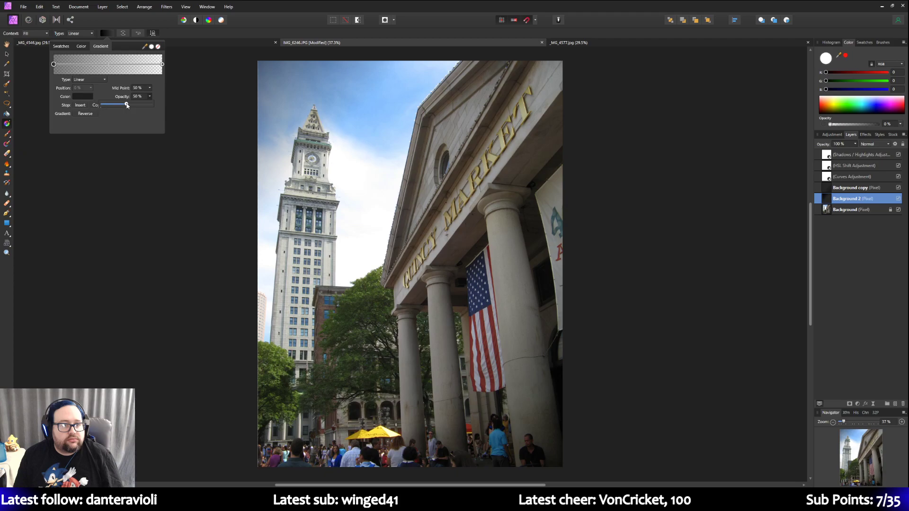
Step: Extend the gradient's transparent end to the pediment's left edge and hide the Background 2 layer
{"action": "left_click_drag", "start_coordinate": [339, 133], "coordinate": [306, 110]}
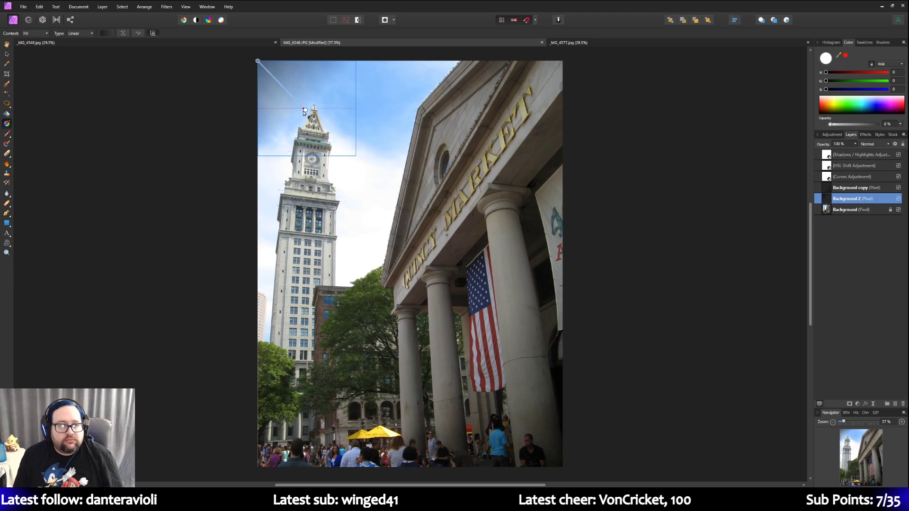
{"action": "left_click_drag", "start_coordinate": [305, 111], "coordinate": [410, 189]}
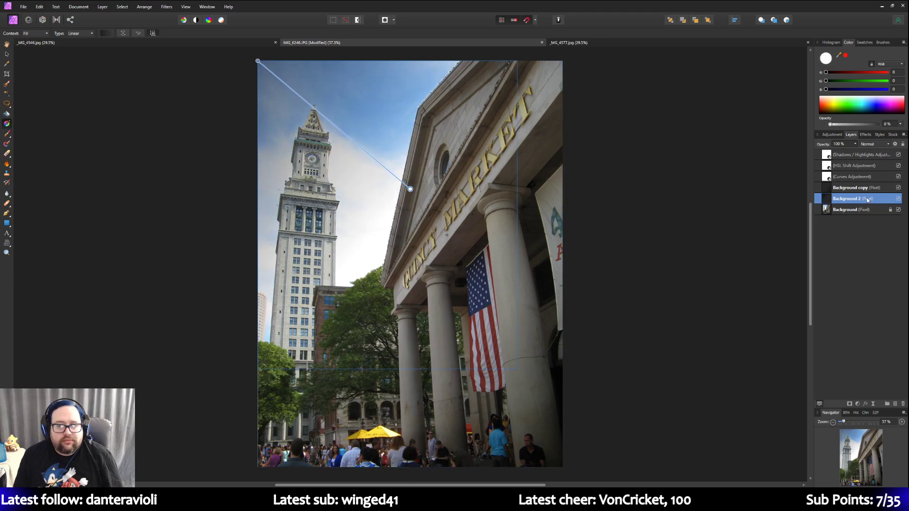
{"action": "left_click", "coordinate": [899, 199]}
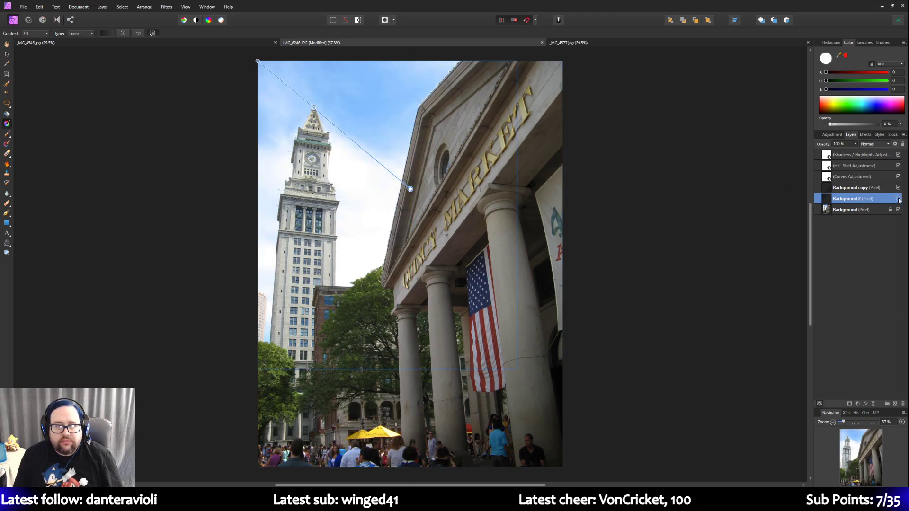
{"action": "key", "text": "ctrl+d"}
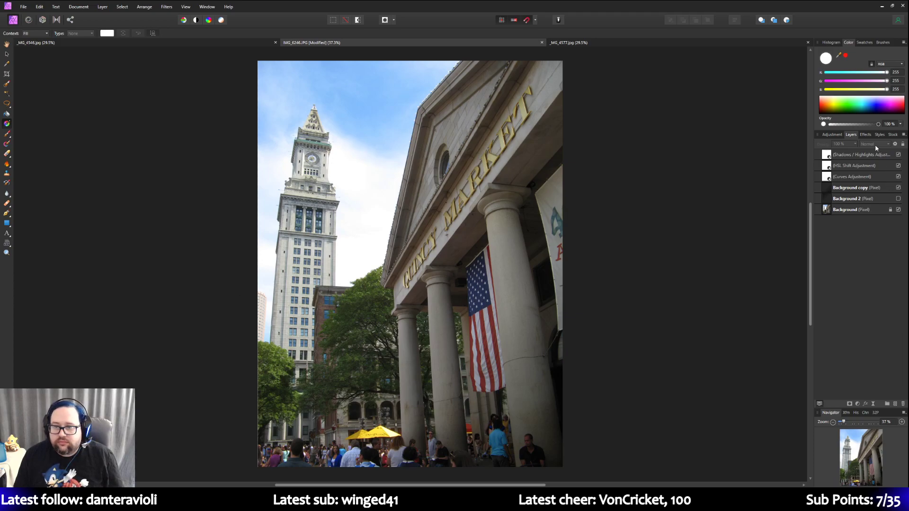
Step: Collapse the HSL, Shadows / Highlights and Curves preset groups in the adjustment list
{"action": "left_click", "coordinate": [839, 135]}
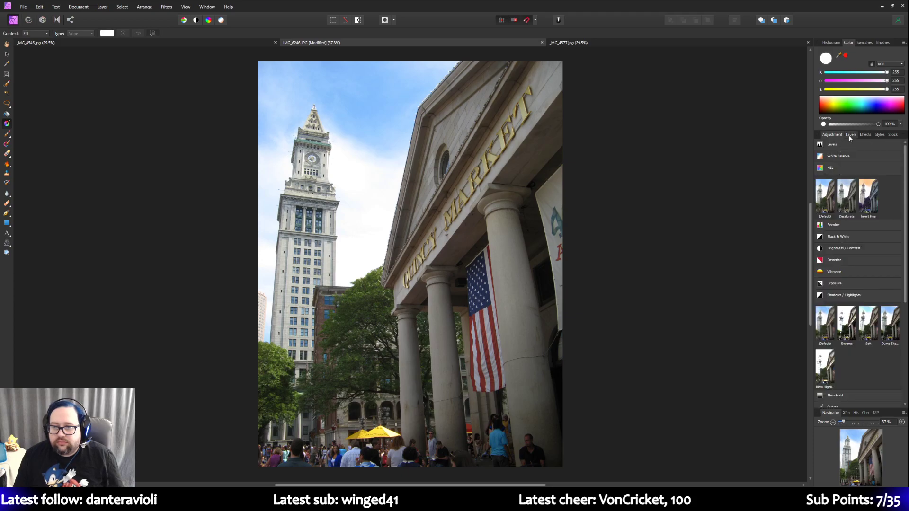
{"action": "left_click", "coordinate": [831, 169]}
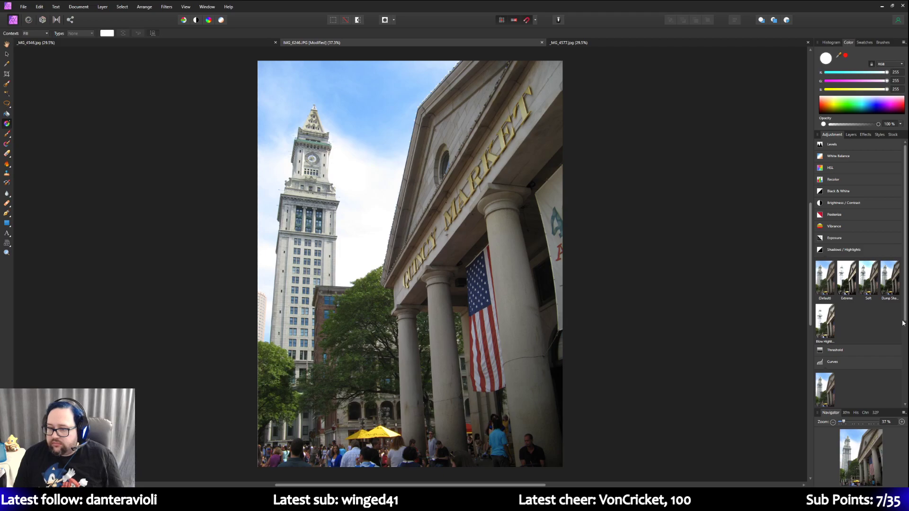
{"action": "left_click", "coordinate": [844, 251]}
{"action": "left_click", "coordinate": [842, 279]}
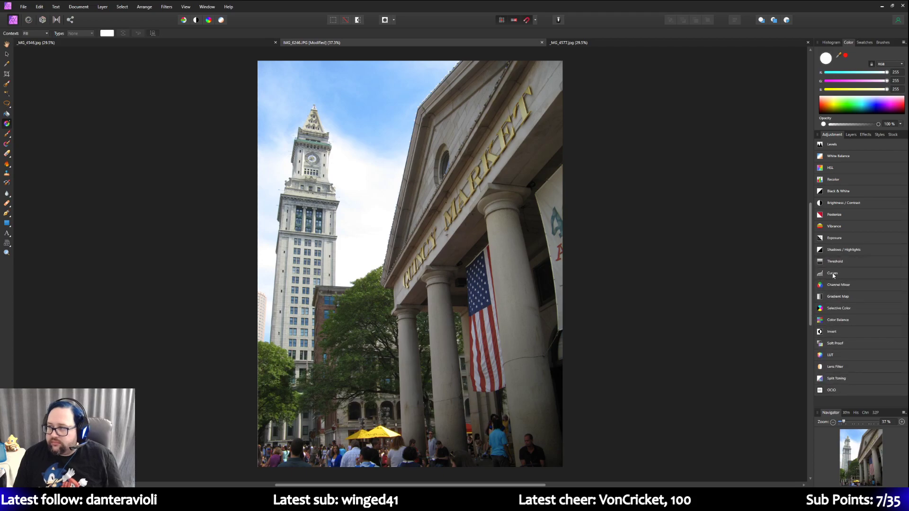
Step: Duplicate the original Background layer again to get a fresh copy for brush work
{"action": "left_click", "coordinate": [850, 134]}
{"action": "right_click", "coordinate": [850, 210]}
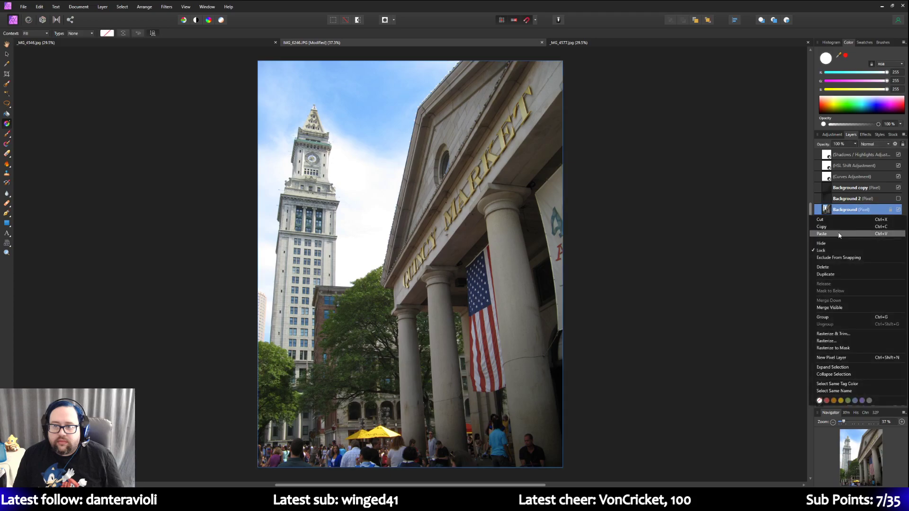
{"action": "left_click", "coordinate": [834, 275]}
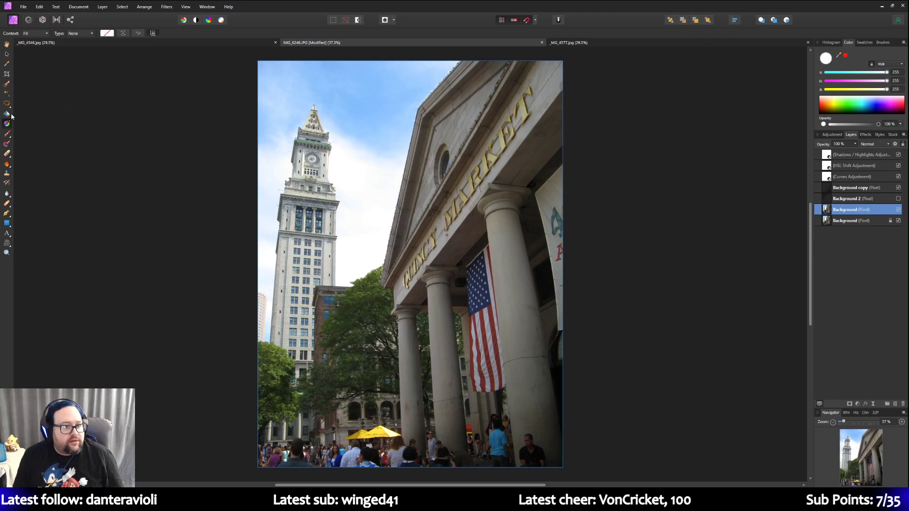
Step: Choose the Burn Brush, reduce its width to 391 px, and switch to the Dodge Brush
{"action": "left_click", "coordinate": [8, 165]}
{"action": "left_click", "coordinate": [38, 173]}
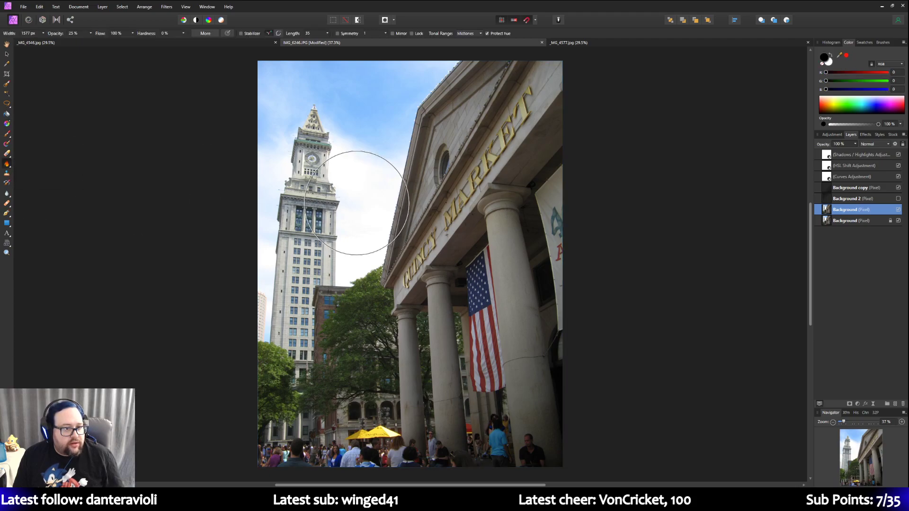
{"action": "left_click", "coordinate": [43, 34]}
{"action": "left_click_drag", "start_coordinate": [48, 41], "coordinate": [45, 42]}
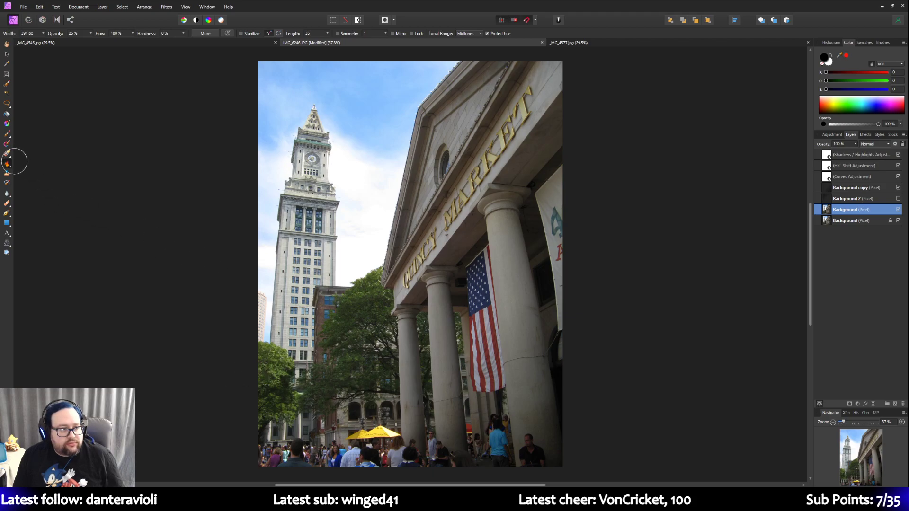
{"action": "left_click", "coordinate": [6, 163]}
{"action": "left_click", "coordinate": [29, 183]}
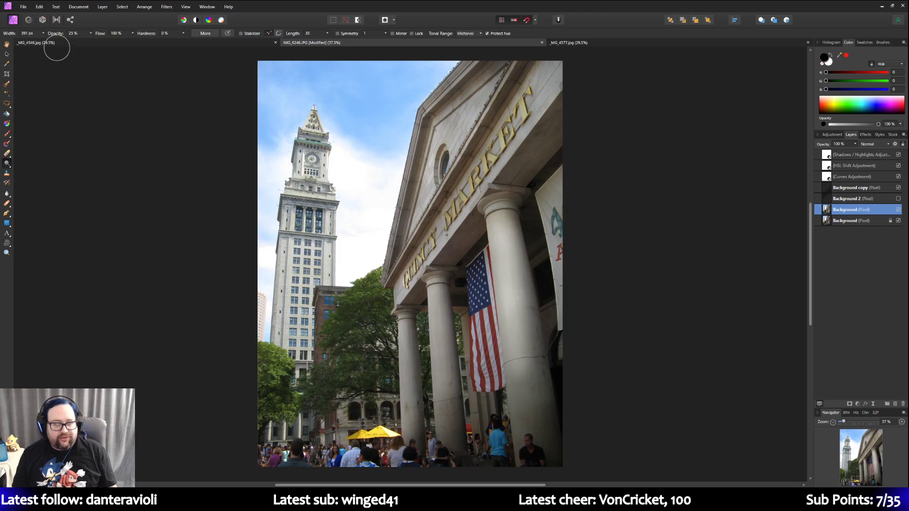
Step: Undo the last two brush strokes on the duplicated Background layer
{"action": "left_click", "coordinate": [40, 7]}
{"action": "left_click", "coordinate": [41, 17]}
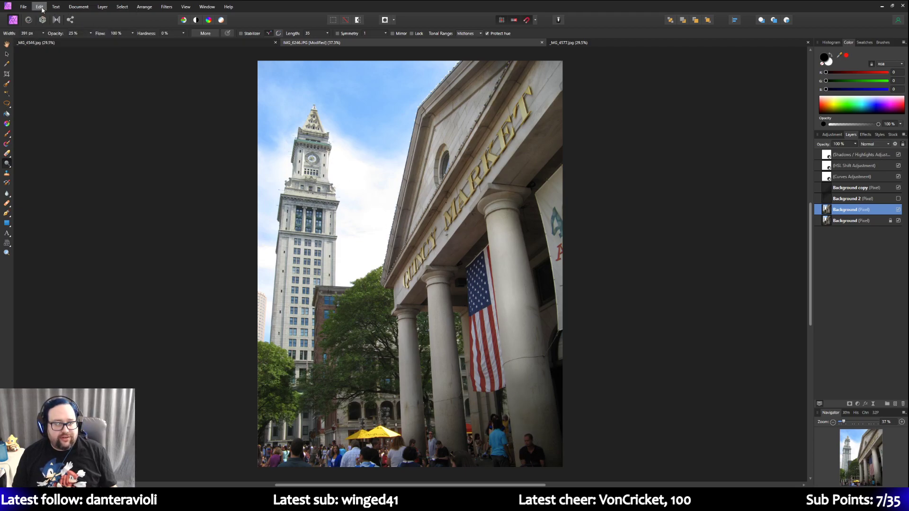
{"action": "left_click", "coordinate": [40, 7]}
{"action": "left_click", "coordinate": [43, 19]}
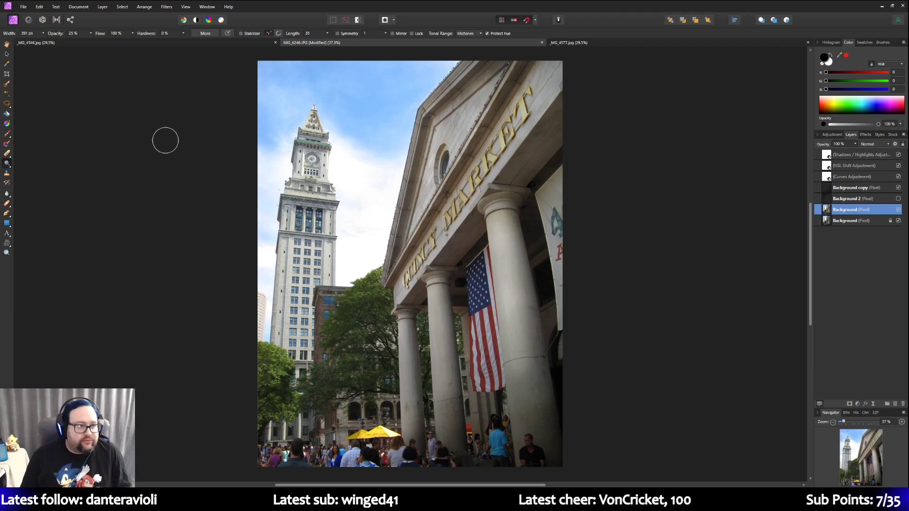
Step: Save the document as an Affinity file named 6246 in the Stream pictures folder
{"action": "left_click", "coordinate": [24, 7]}
{"action": "left_click", "coordinate": [35, 117]}
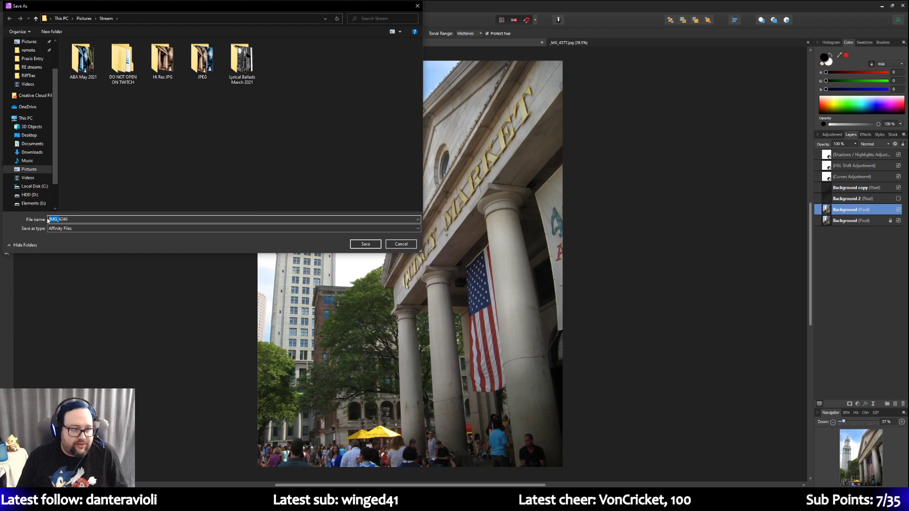
{"action": "left_click", "coordinate": [48, 220]}
{"action": "key", "text": "Delete"}
{"action": "key", "text": "Delete"}
{"action": "key", "text": "Delete"}
{"action": "key", "text": "Delete"}
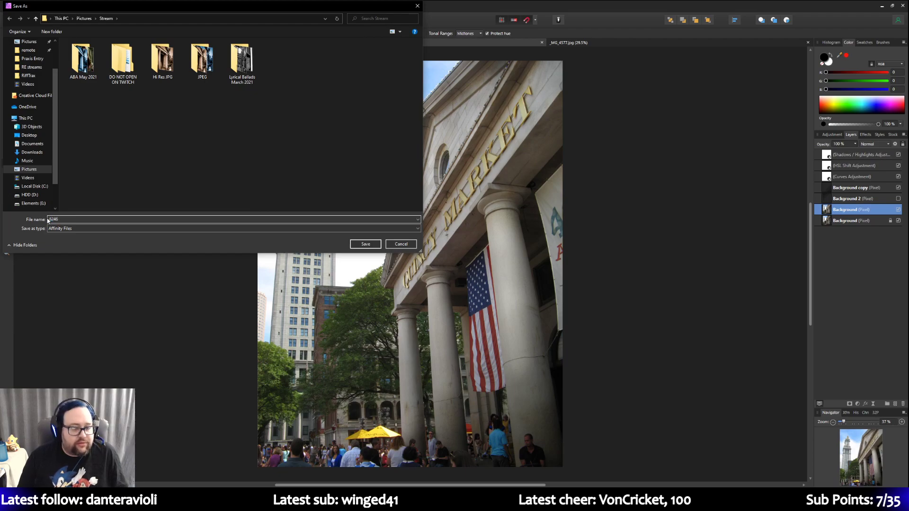
{"action": "key", "text": "Return"}
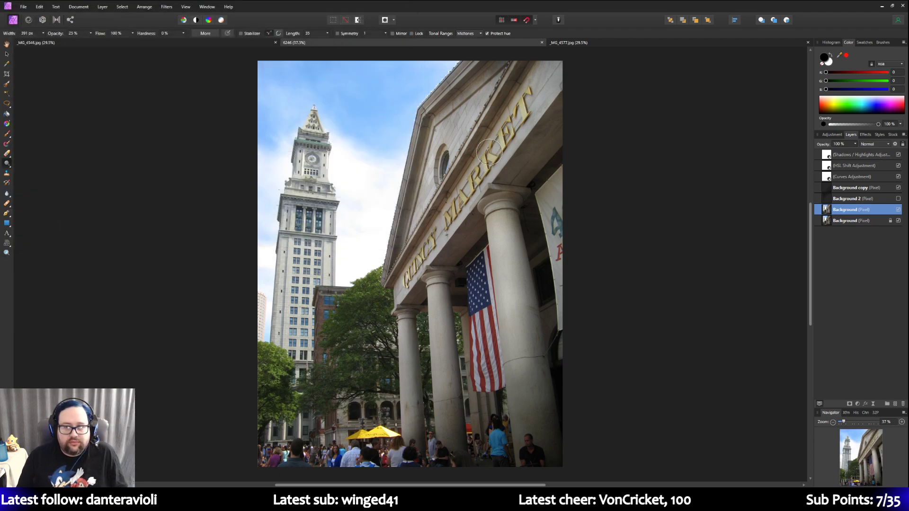
Step: Add a Black & White adjustment with the Max Black preset above the Shadows / Highlights adjustment layer
{"action": "left_click", "coordinate": [832, 136]}
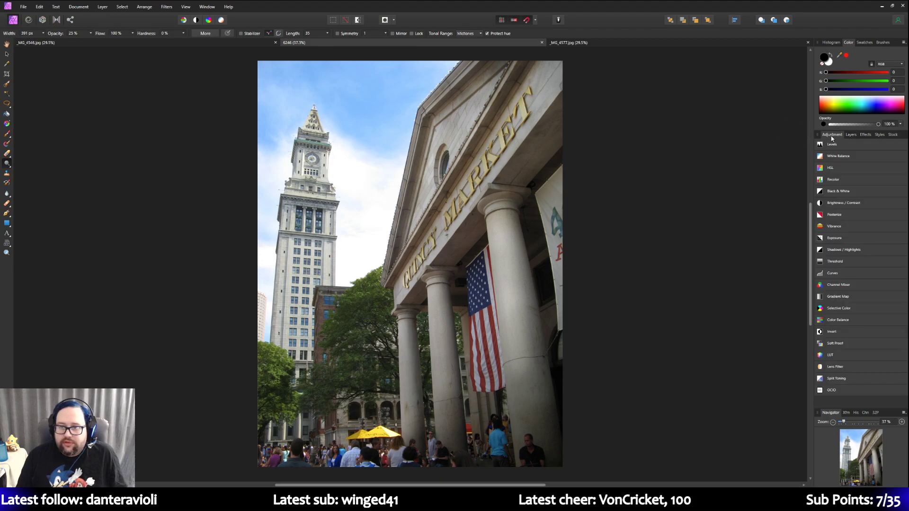
{"action": "left_click", "coordinate": [851, 135]}
{"action": "left_click", "coordinate": [864, 155]}
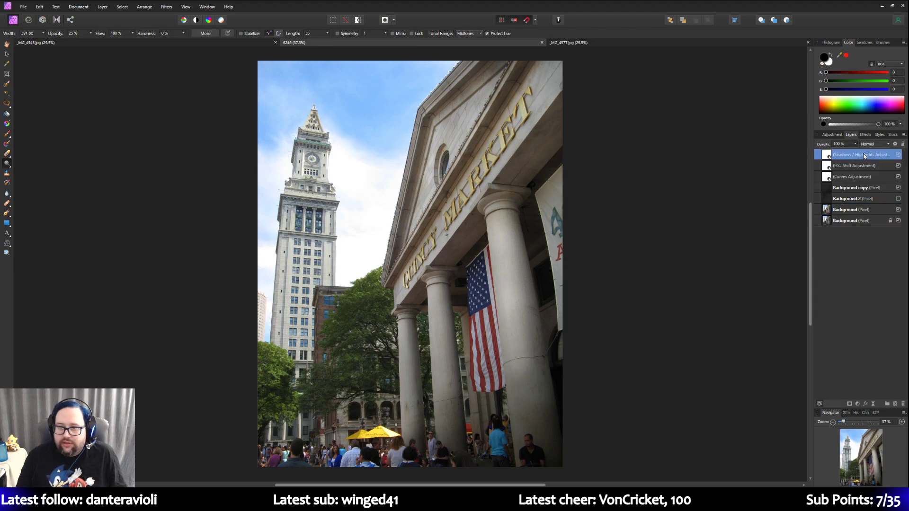
{"action": "left_click", "coordinate": [833, 135]}
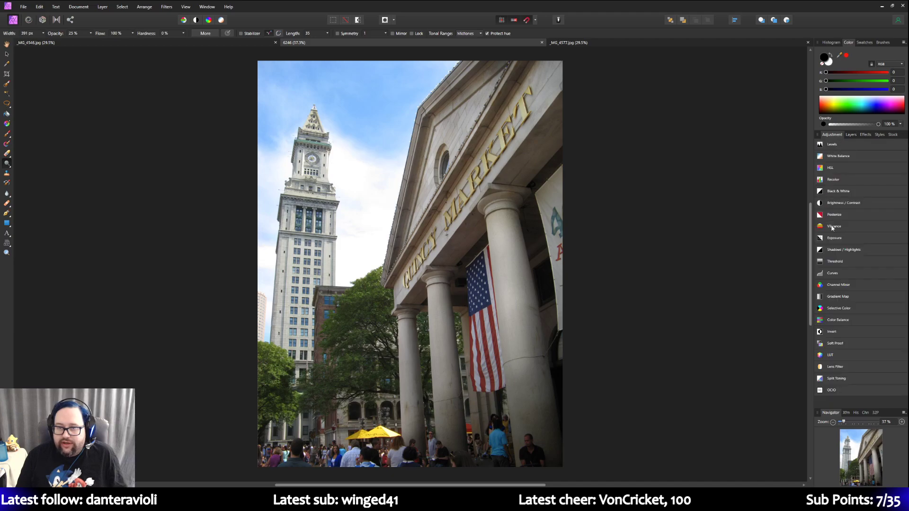
{"action": "left_click", "coordinate": [841, 192]}
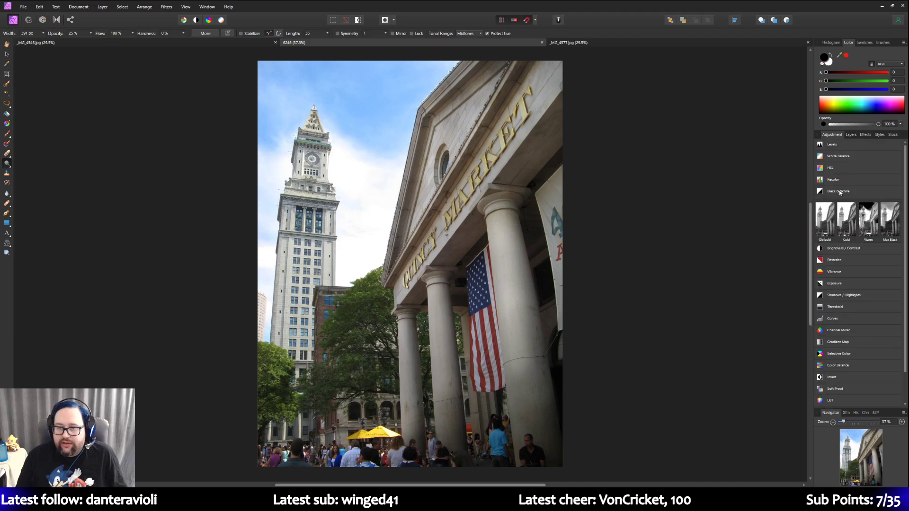
{"action": "left_click", "coordinate": [888, 215]}
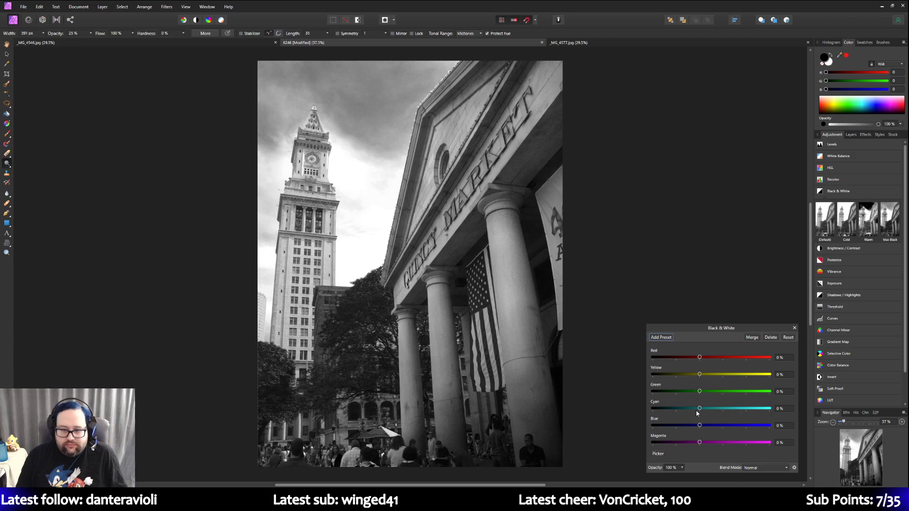
Step: Try lowering the blue and cyan values down to -200% in the Black & White adjustment to darken the sky
{"action": "left_click_drag", "start_coordinate": [699, 426], "coordinate": [654, 426]}
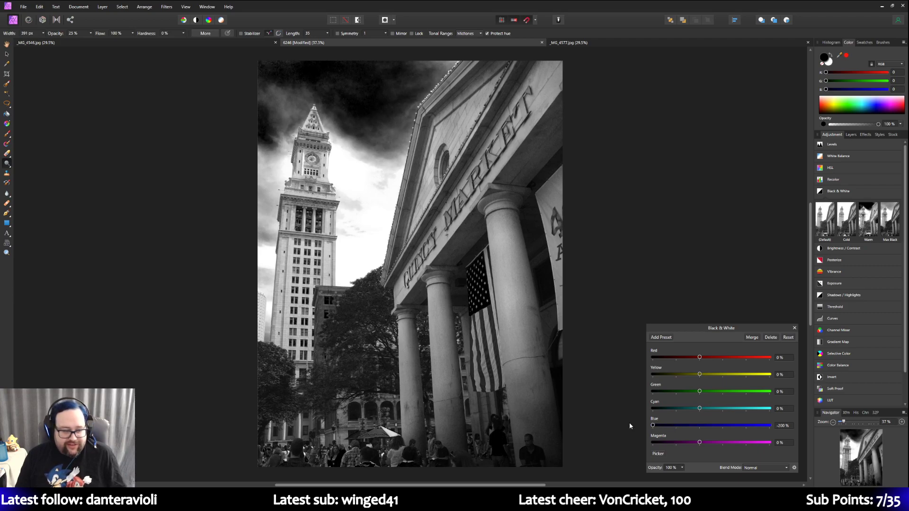
{"action": "left_click_drag", "start_coordinate": [653, 425], "coordinate": [598, 413]}
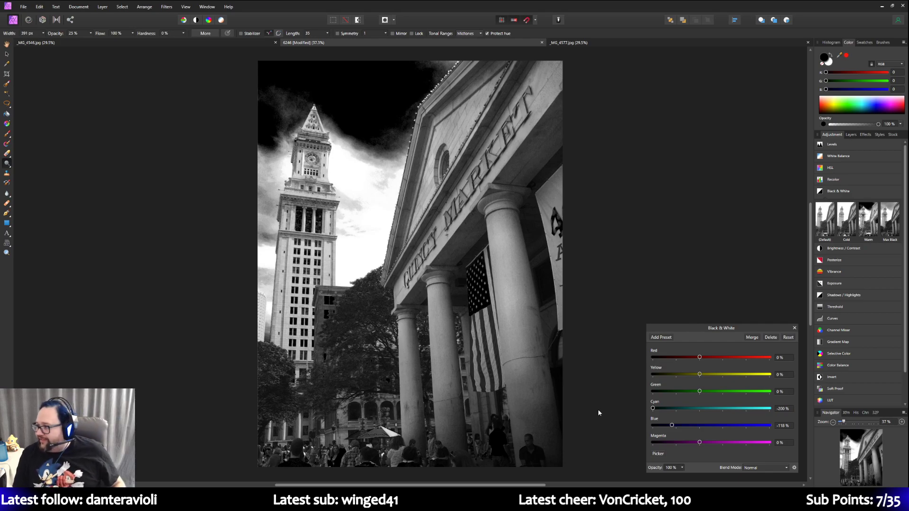
{"action": "left_click_drag", "start_coordinate": [653, 409], "coordinate": [700, 414]}
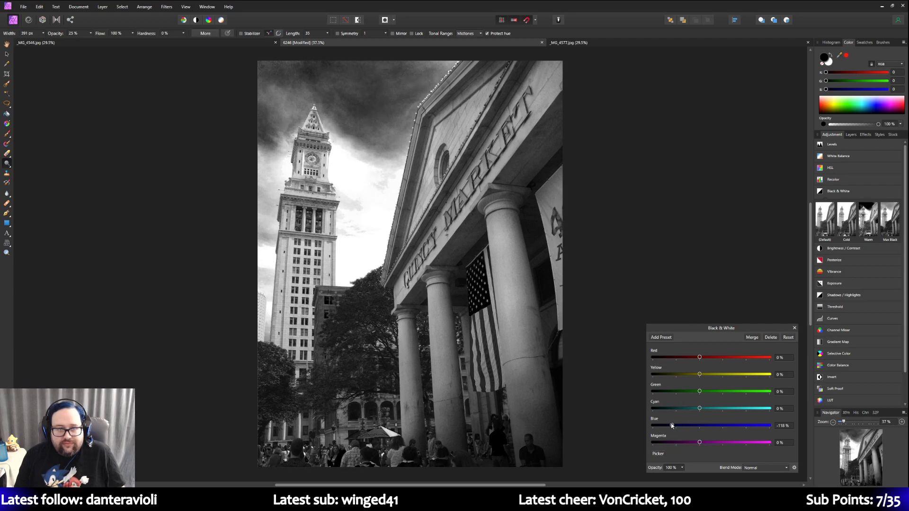
{"action": "left_click_drag", "start_coordinate": [672, 427], "coordinate": [700, 430]}
Step: Set red to -55% and blue to -31% in the Black & White adjustment
{"action": "mouse_move", "coordinate": [703, 360]}
{"action": "left_mouse_down"}
{"action": "mouse_move", "coordinate": [656, 360]}
{"action": "mouse_move", "coordinate": [687, 366]}
{"action": "left_mouse_up"}
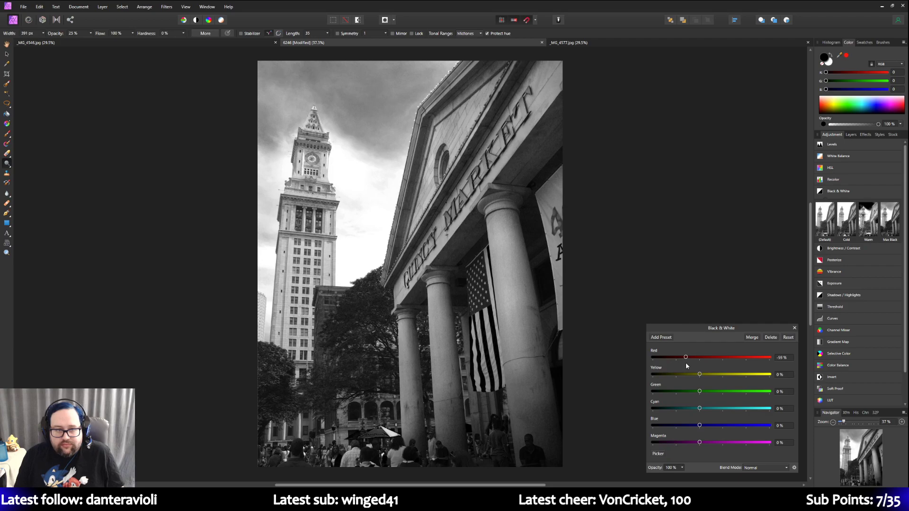
{"action": "left_click_drag", "start_coordinate": [700, 425], "coordinate": [693, 427]}
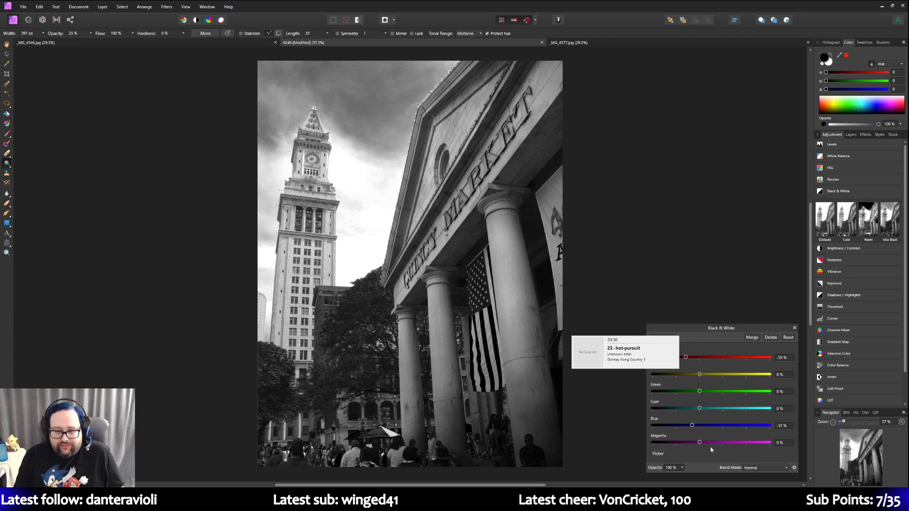
Step: Set green to -33% and cyan to -43% in the Black & White adjustment, and show the Background 2 layer
{"action": "left_click_drag", "start_coordinate": [700, 411], "coordinate": [695, 411]}
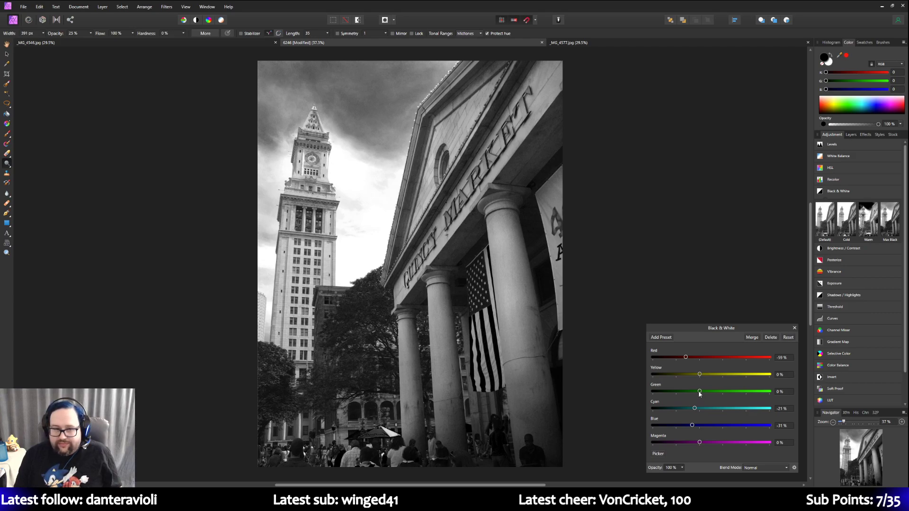
{"action": "mouse_move", "coordinate": [700, 392]}
{"action": "left_mouse_down"}
{"action": "mouse_move", "coordinate": [614, 390]}
{"action": "mouse_move", "coordinate": [693, 397]}
{"action": "left_mouse_up"}
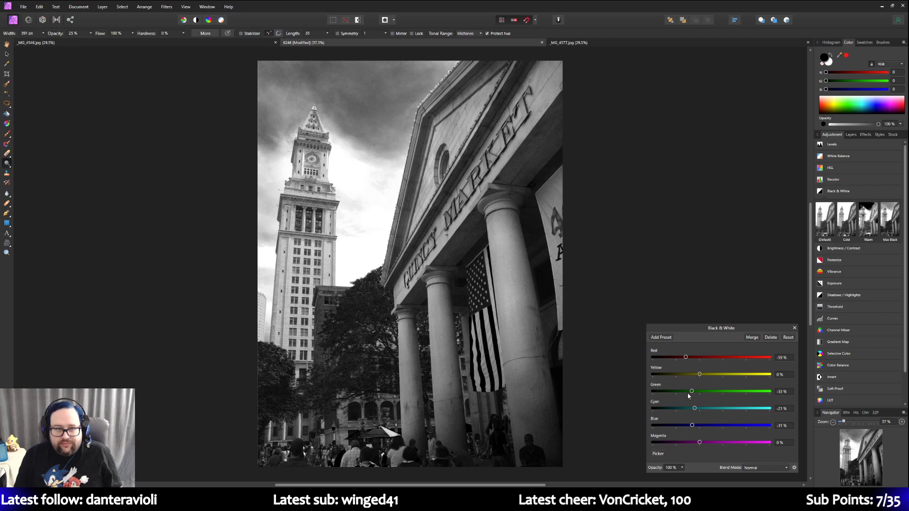
{"action": "left_click", "coordinate": [852, 135]}
{"action": "left_click", "coordinate": [898, 210]}
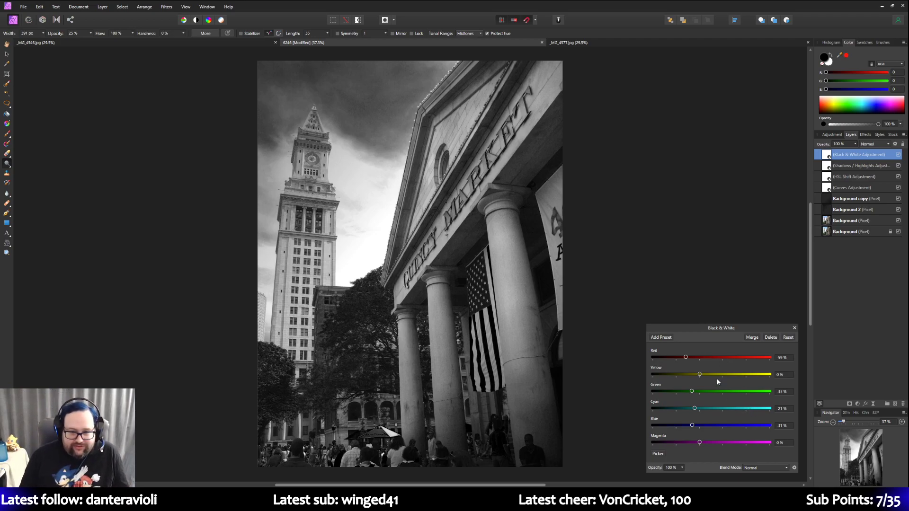
{"action": "mouse_move", "coordinate": [699, 375]}
{"action": "left_mouse_down"}
{"action": "mouse_move", "coordinate": [636, 382]}
{"action": "mouse_move", "coordinate": [762, 377]}
{"action": "mouse_move", "coordinate": [699, 374]}
{"action": "left_mouse_up"}
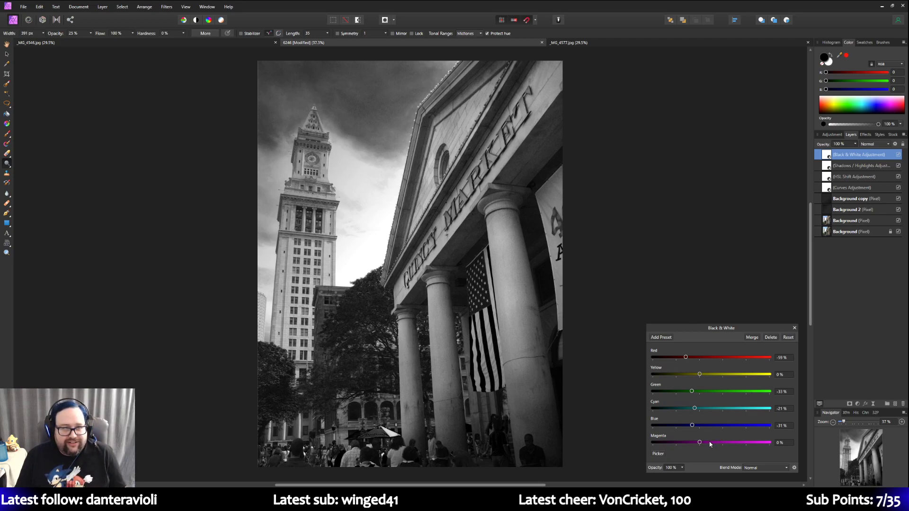
{"action": "mouse_move", "coordinate": [695, 408]}
{"action": "left_mouse_down"}
{"action": "mouse_move", "coordinate": [670, 410]}
{"action": "mouse_move", "coordinate": [689, 414]}
{"action": "left_mouse_up"}
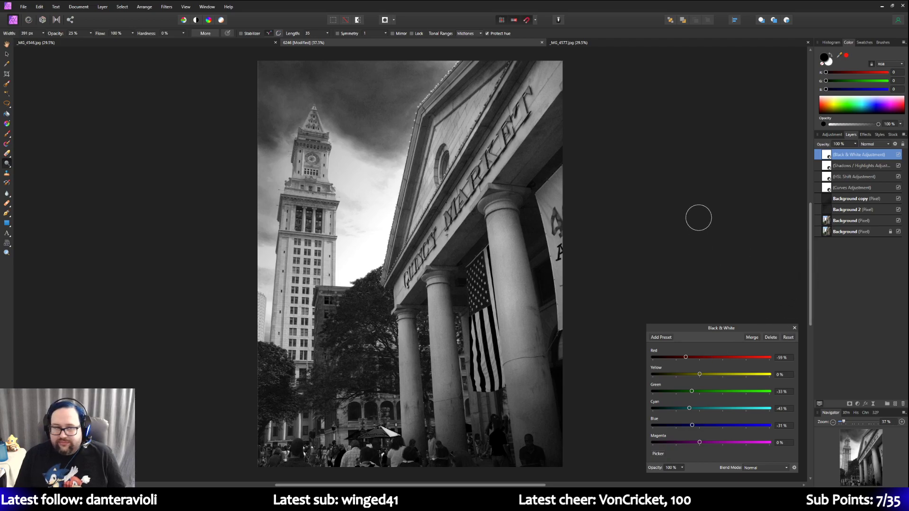
Step: Save the black-and-white version as a separate Affinity file named 6246 bw in the Stream pictures folder
{"action": "left_click", "coordinate": [23, 7]}
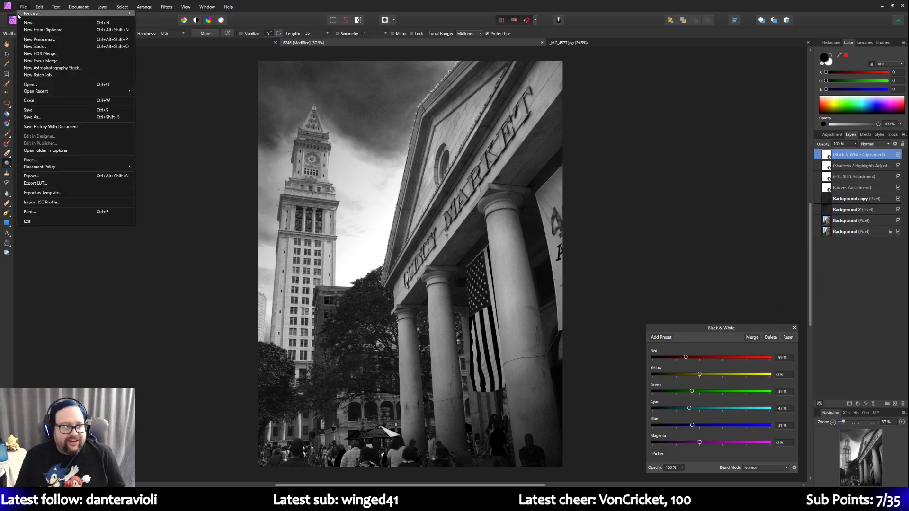
{"action": "left_click", "coordinate": [39, 117]}
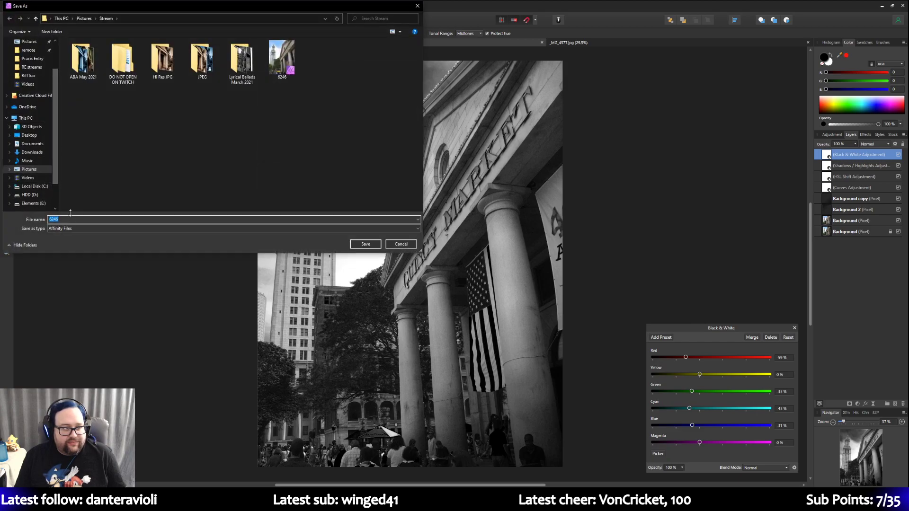
{"action": "key", "text": "End"}
{"action": "type", "text": "bw"}
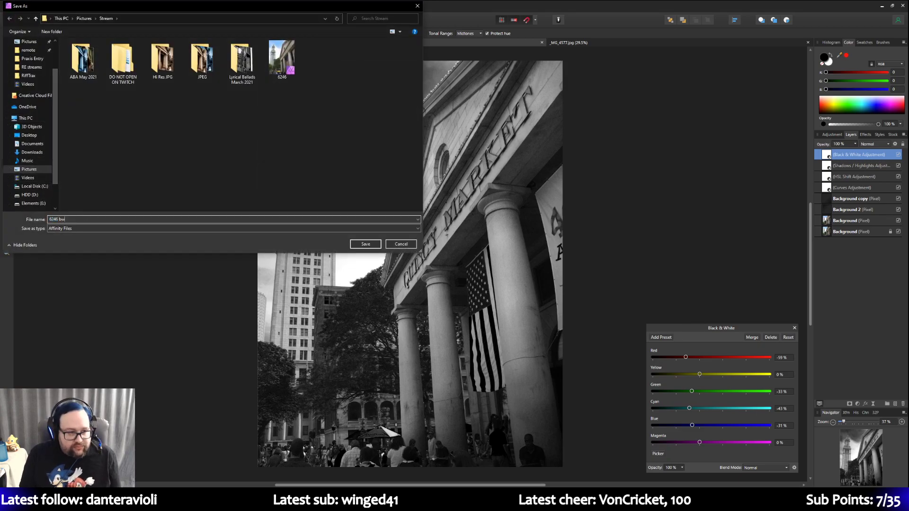
{"action": "key", "text": "Return"}
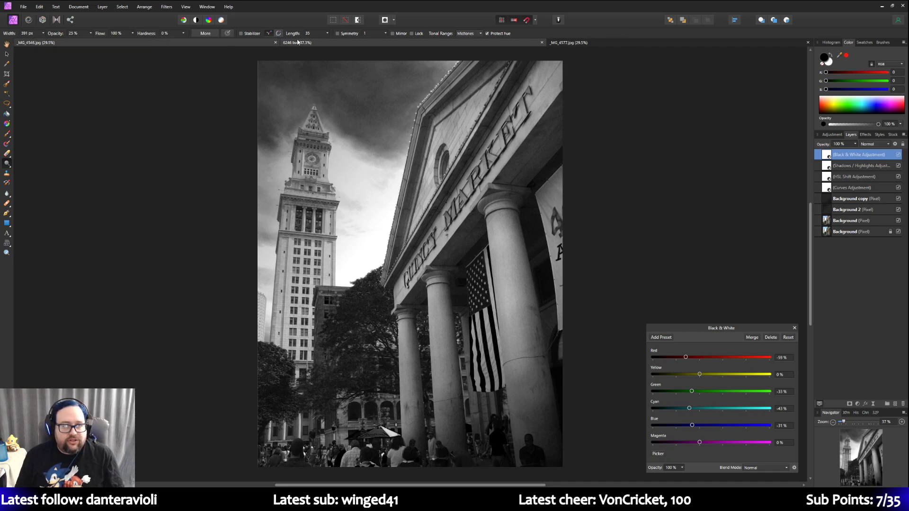
Step: In the _MG_4577.jpg gravestone photo, duplicate the Background layer and rename the duplicate Background copy
{"action": "left_click", "coordinate": [582, 42]}
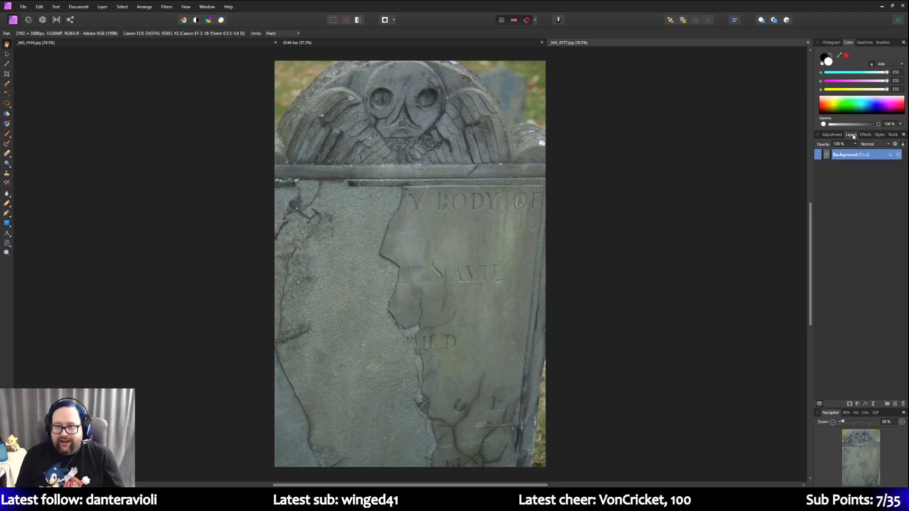
{"action": "right_click", "coordinate": [847, 158]}
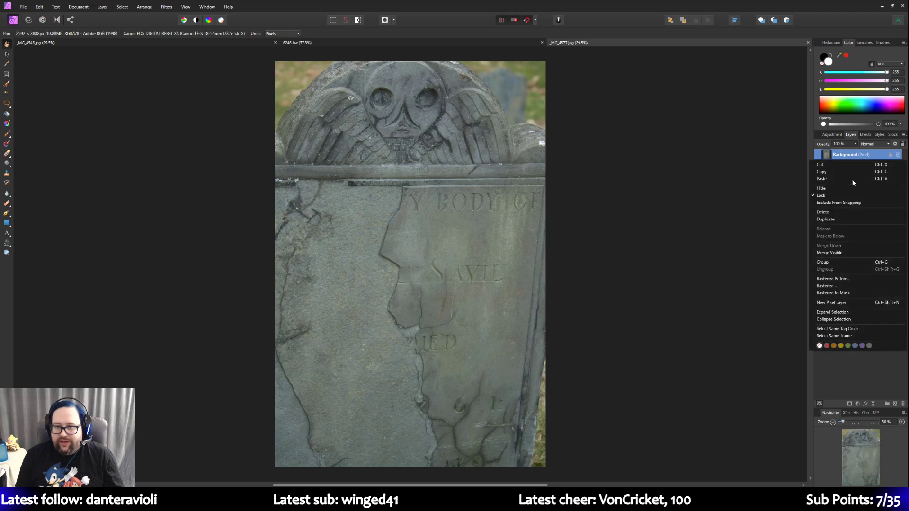
{"action": "left_click", "coordinate": [835, 220]}
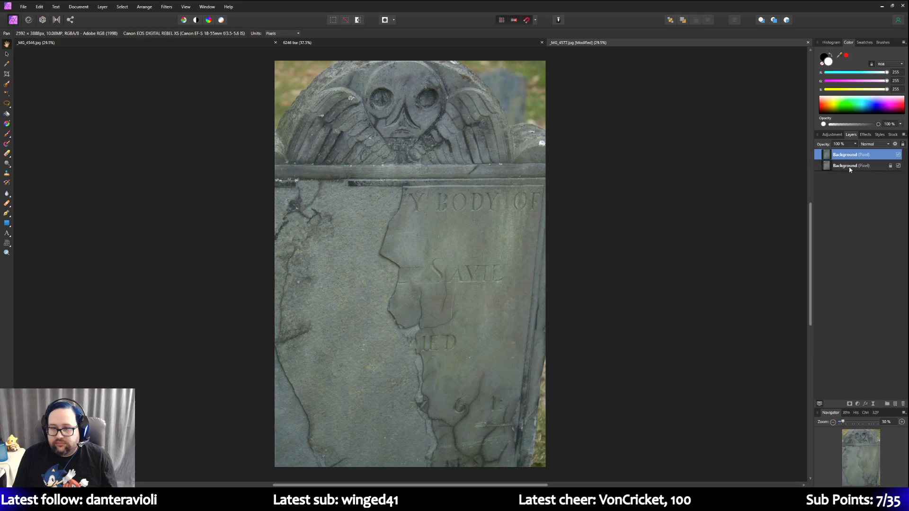
{"action": "double_click", "coordinate": [848, 155]}
{"action": "key", "text": "End"}
{"action": "type", "text": "cop"}
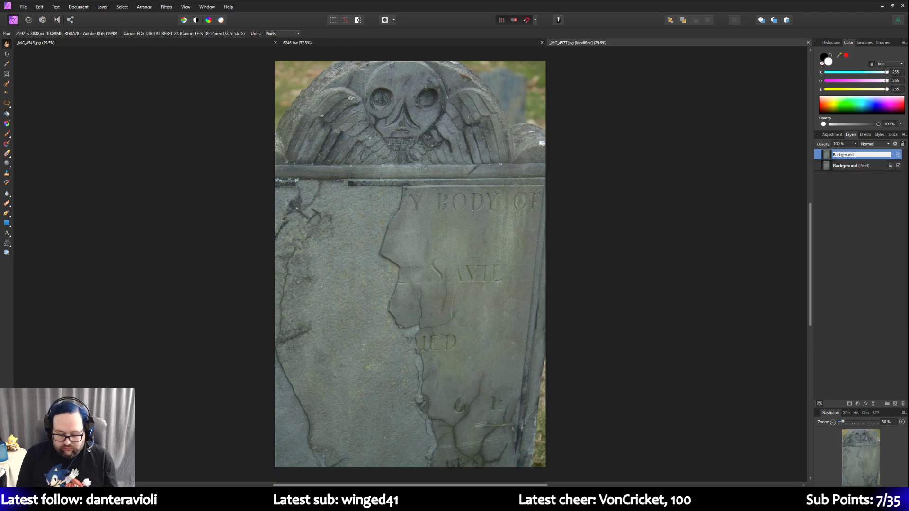
{"action": "type", "text": "y"}
{"action": "key", "text": "Return"}
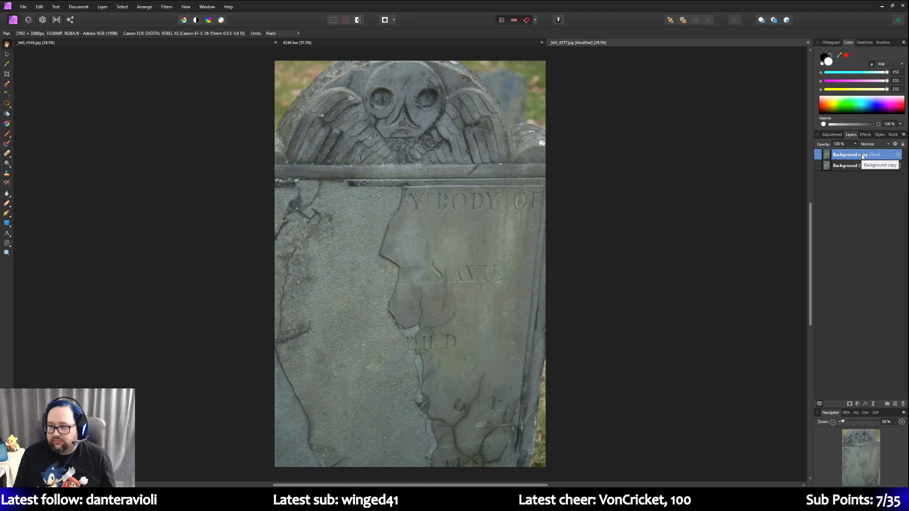
Step: Add a Black & White adjustment with the Max Black preset above the Background copy layer
{"action": "left_click", "coordinate": [836, 136]}
{"action": "left_click", "coordinate": [851, 135]}
{"action": "left_click", "coordinate": [836, 135]}
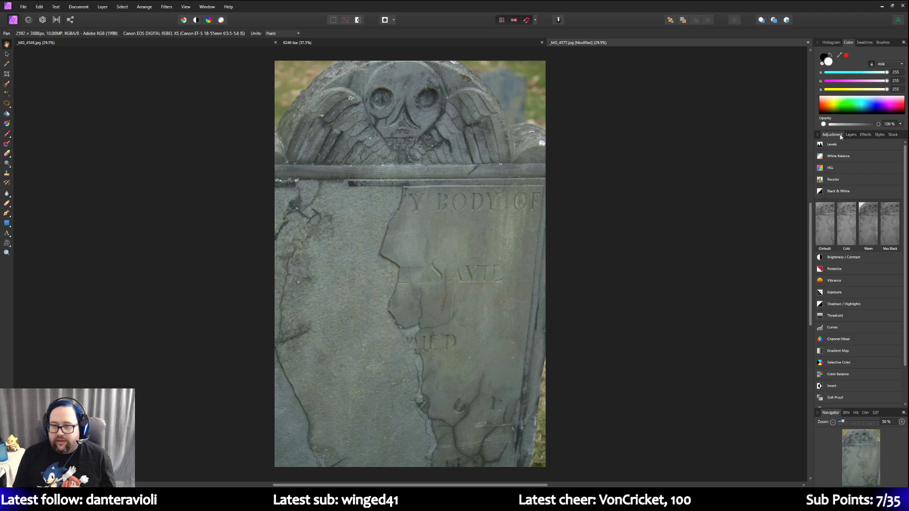
{"action": "left_click", "coordinate": [890, 223]}
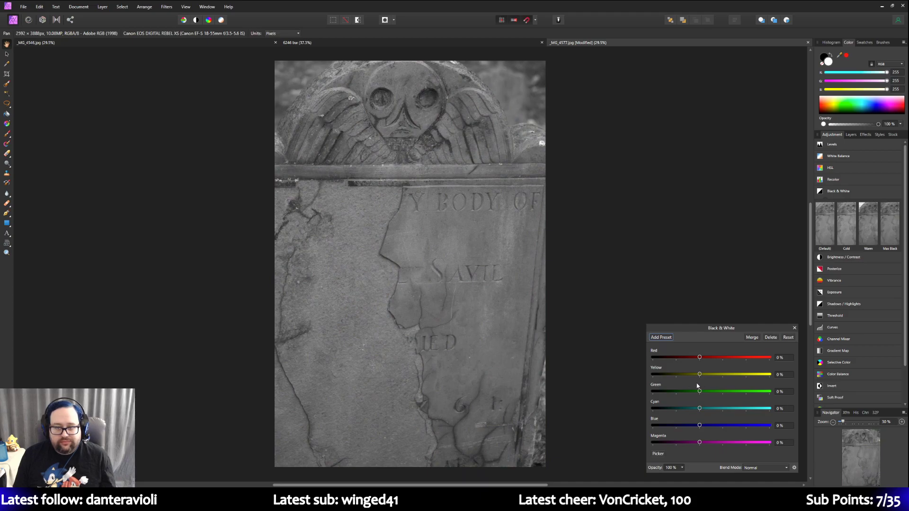
Step: Set red to -139%, yellow to -30%, green to -200% and blue to -106% in the Black & White adjustment
{"action": "left_click_drag", "start_coordinate": [699, 357], "coordinate": [668, 362]}
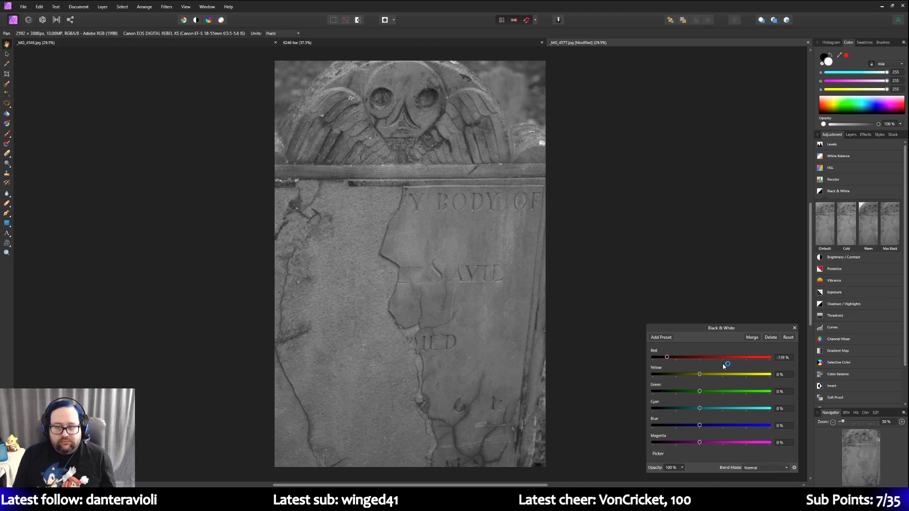
{"action": "left_click_drag", "start_coordinate": [700, 375], "coordinate": [616, 391]}
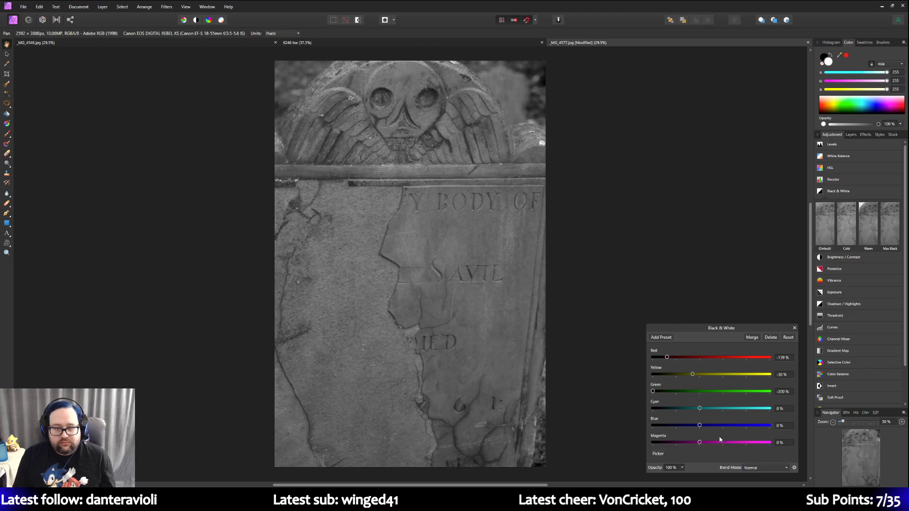
{"action": "left_click_drag", "start_coordinate": [701, 410], "coordinate": [699, 442]}
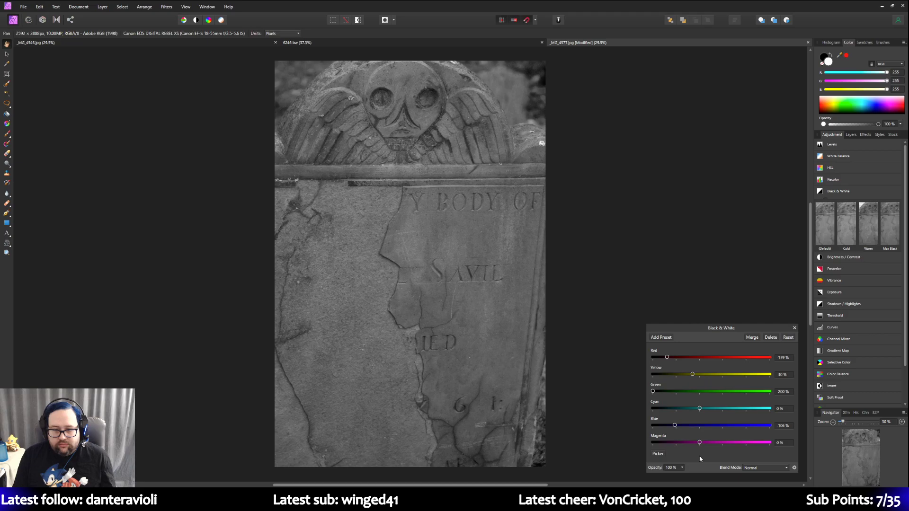
Step: Add a default Curves adjustment, moving the black point to X 0.145 and the white point to X 0.605, Y 0.968
{"action": "left_click", "coordinate": [851, 135]}
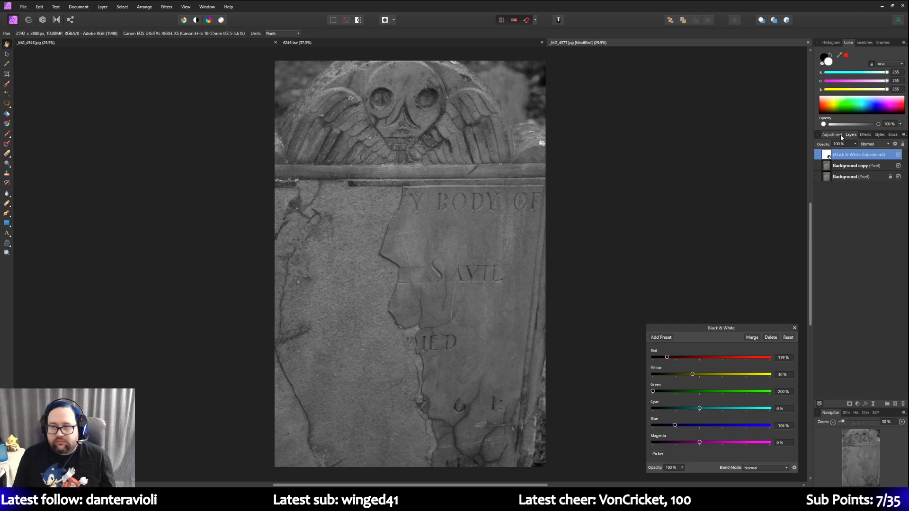
{"action": "left_click", "coordinate": [839, 137]}
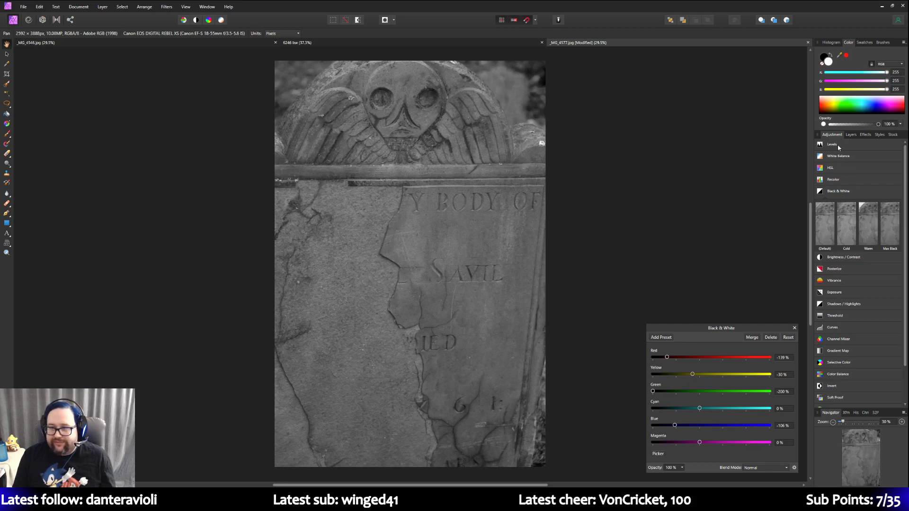
{"action": "left_click", "coordinate": [856, 326]}
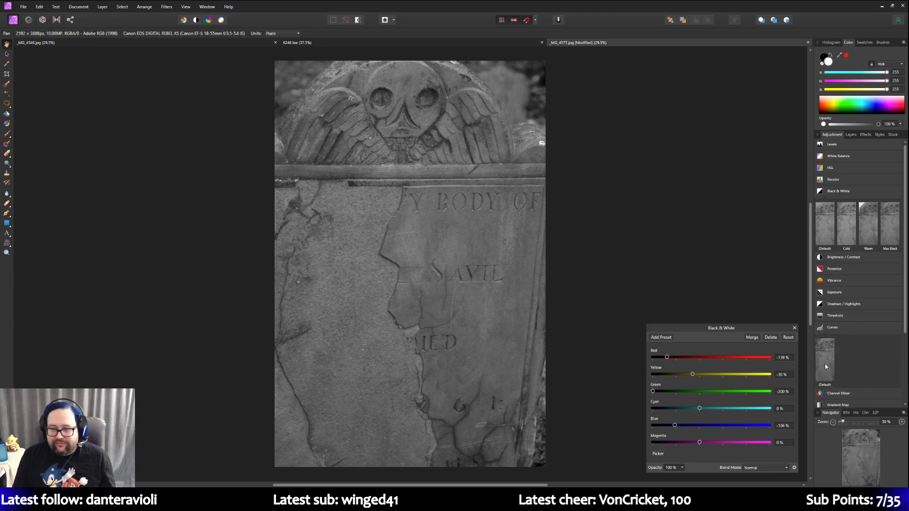
{"action": "left_click", "coordinate": [825, 364]}
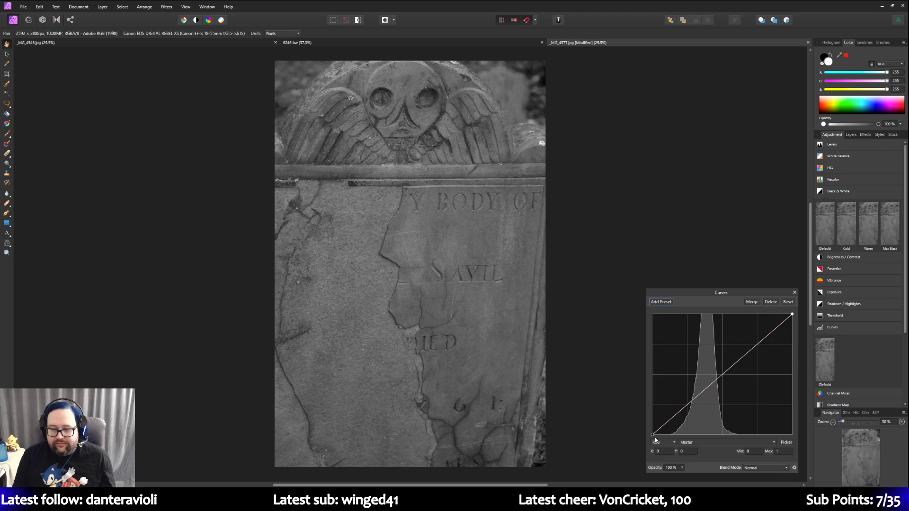
{"action": "left_click_drag", "start_coordinate": [652, 433], "coordinate": [673, 440]}
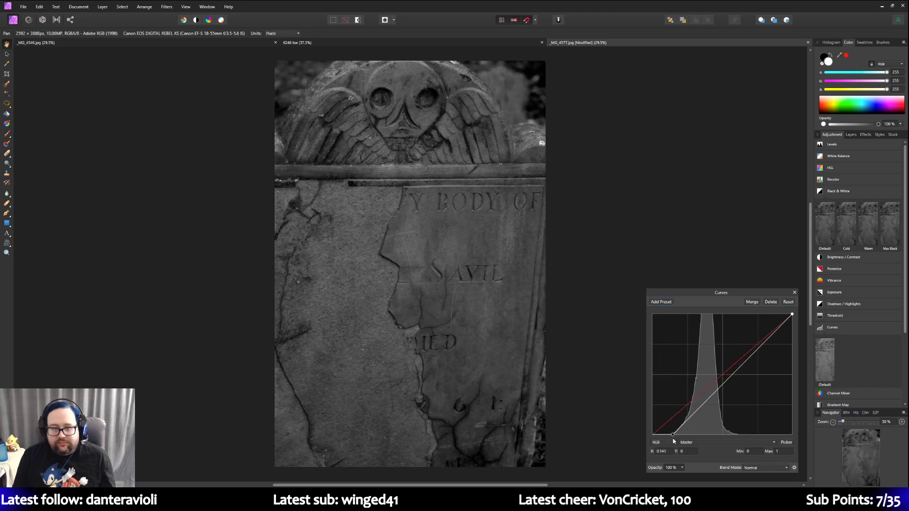
{"action": "left_click_drag", "start_coordinate": [792, 314], "coordinate": [738, 320]}
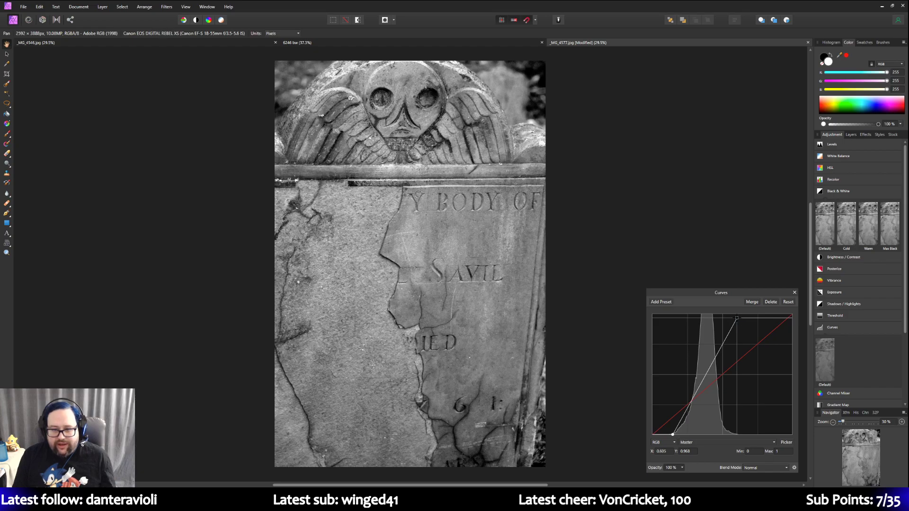
Step: Reopen the Black & White adjustment below the curves, set red to -74% and green to -142%, and close its settings
{"action": "left_click", "coordinate": [852, 135]}
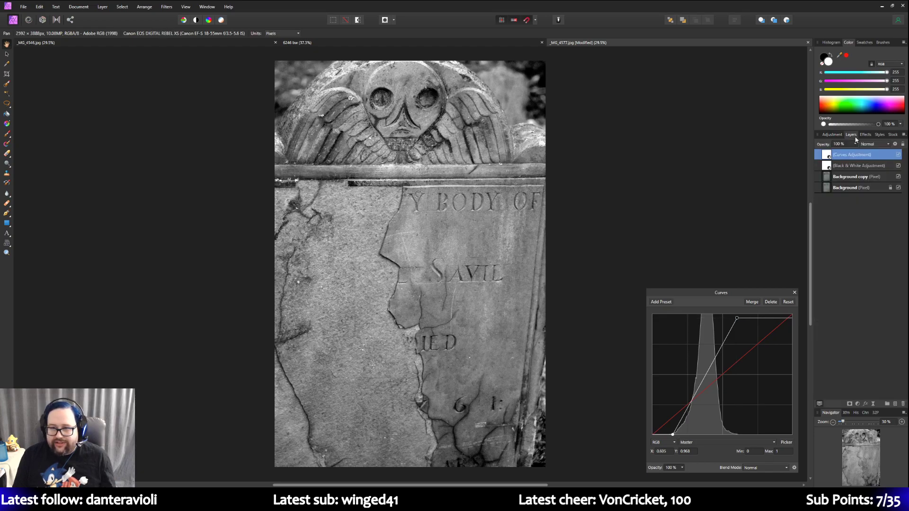
{"action": "left_click", "coordinate": [853, 167]}
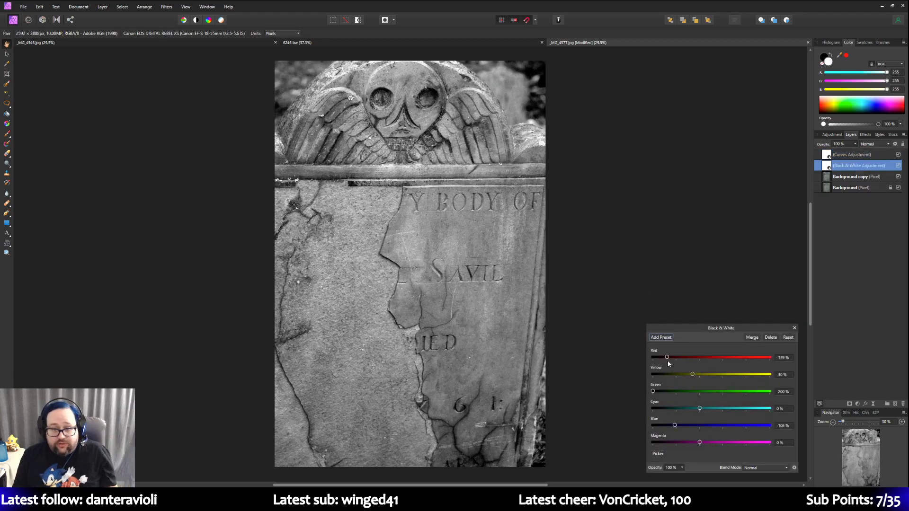
{"action": "mouse_move", "coordinate": [668, 358]}
{"action": "left_mouse_down"}
{"action": "mouse_move", "coordinate": [720, 359]}
{"action": "mouse_move", "coordinate": [664, 361]}
{"action": "mouse_move", "coordinate": [683, 360]}
{"action": "left_mouse_up"}
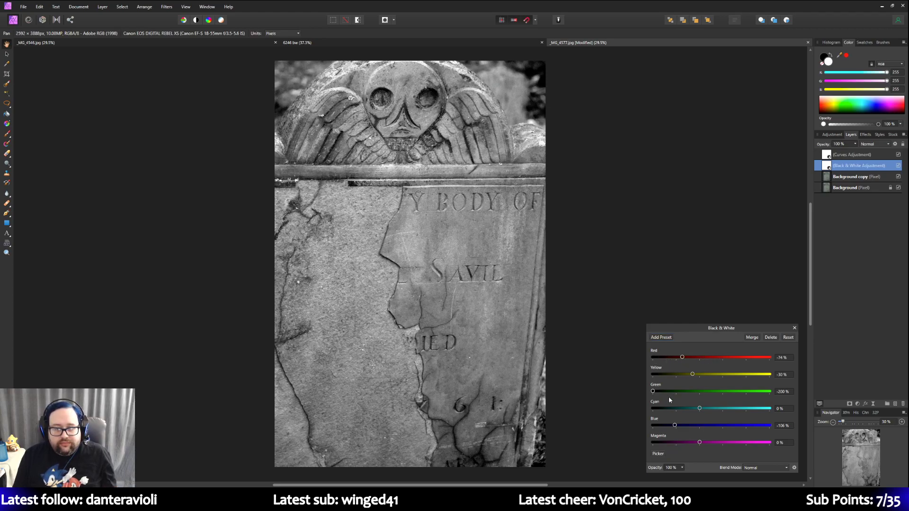
{"action": "mouse_move", "coordinate": [653, 392]}
{"action": "left_mouse_down"}
{"action": "mouse_move", "coordinate": [677, 391]}
{"action": "mouse_move", "coordinate": [666, 392]}
{"action": "left_mouse_up"}
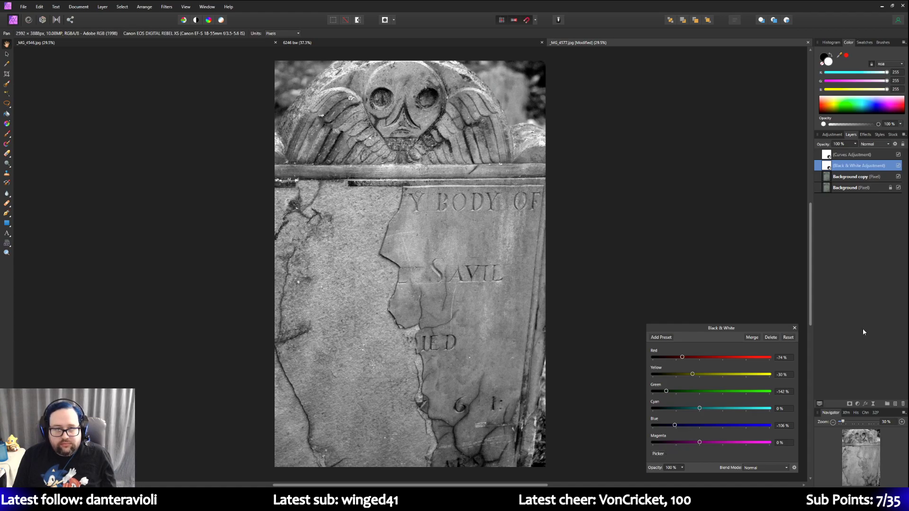
{"action": "left_click", "coordinate": [794, 329]}
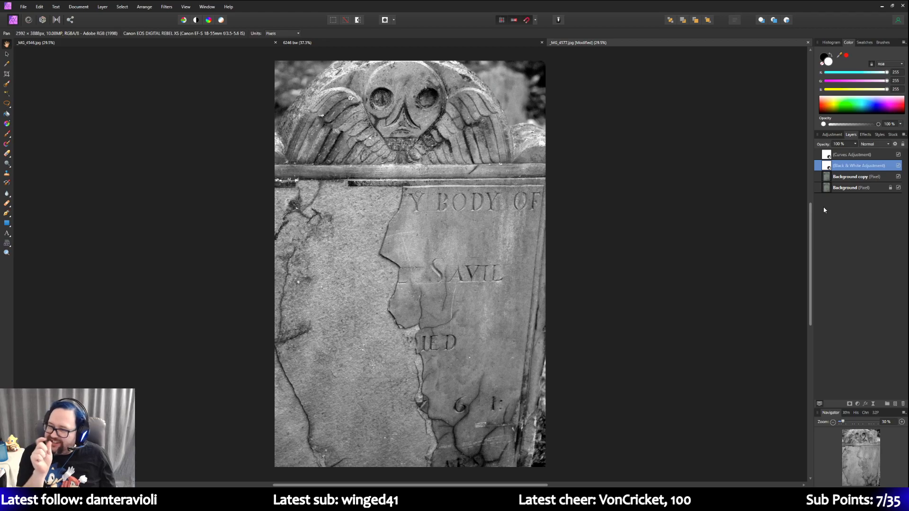
Step: Add a default Brightness / Contrast adjustment above the Curves adjustment, with brightness at 5% and contrast at 100%
{"action": "left_click", "coordinate": [829, 136]}
{"action": "left_click", "coordinate": [851, 135]}
{"action": "left_click", "coordinate": [849, 155]}
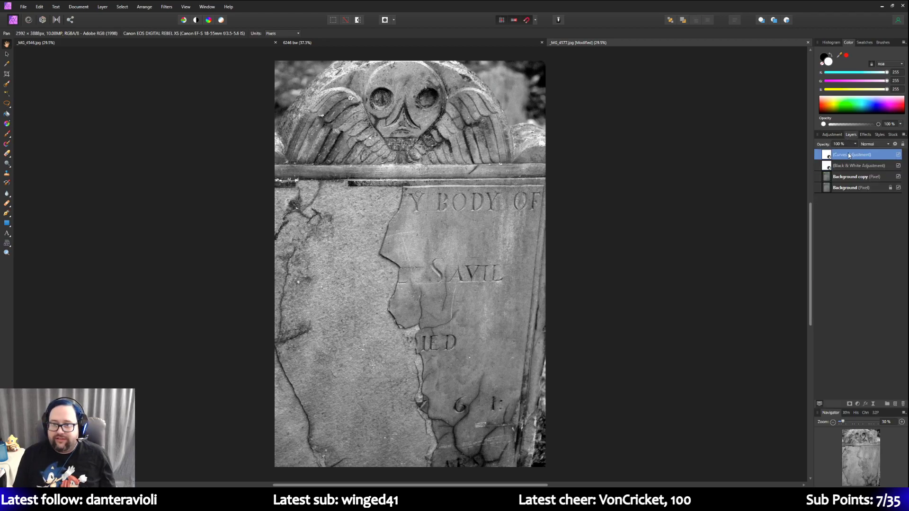
{"action": "left_click", "coordinate": [829, 135]}
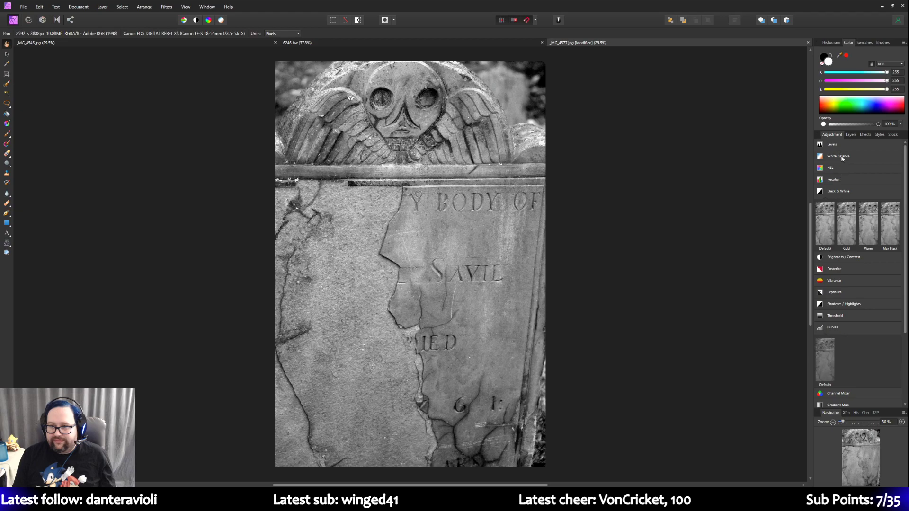
{"action": "left_click", "coordinate": [843, 260]}
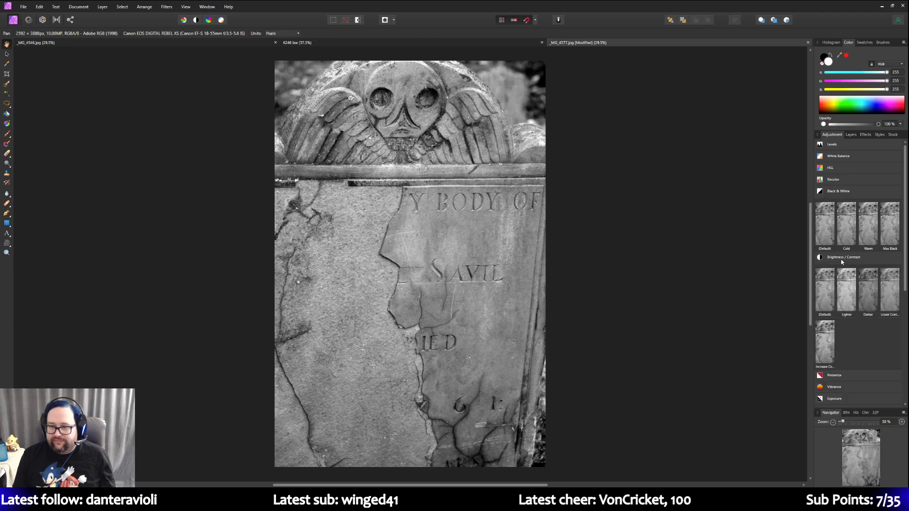
{"action": "left_click", "coordinate": [824, 287]}
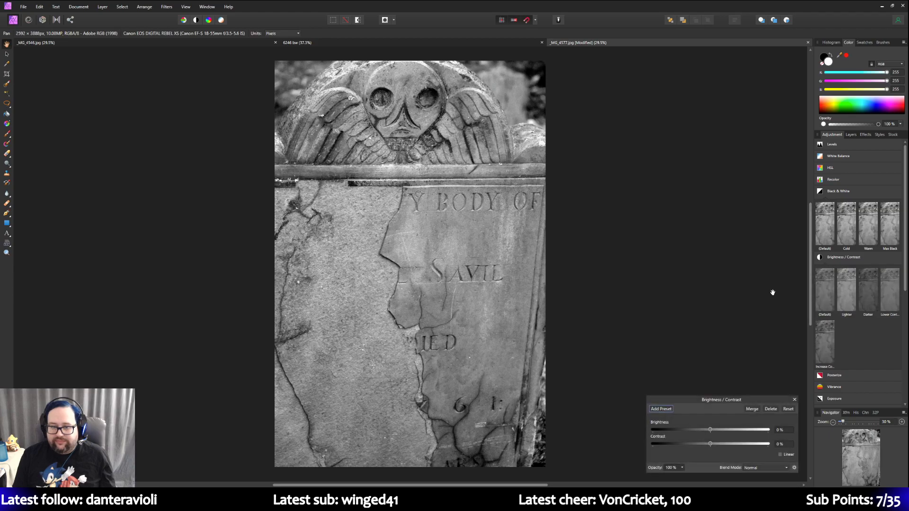
{"action": "left_click_drag", "start_coordinate": [710, 430], "coordinate": [813, 446]}
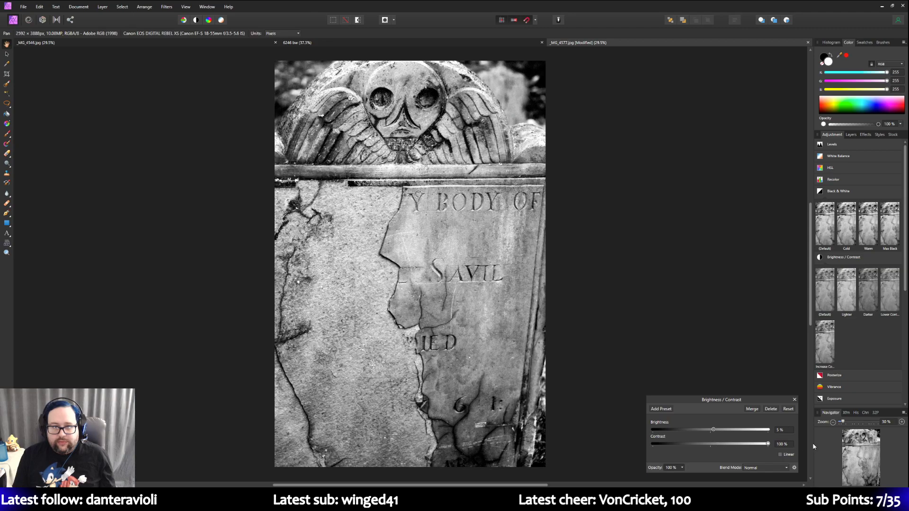
Step: Reduce the Brightness / Contrast adjustment's contrast to 10% and save the gravestone photo as an Affinity file named 4577 bw in the Stream folder
{"action": "left_click_drag", "start_coordinate": [769, 445], "coordinate": [718, 449]}
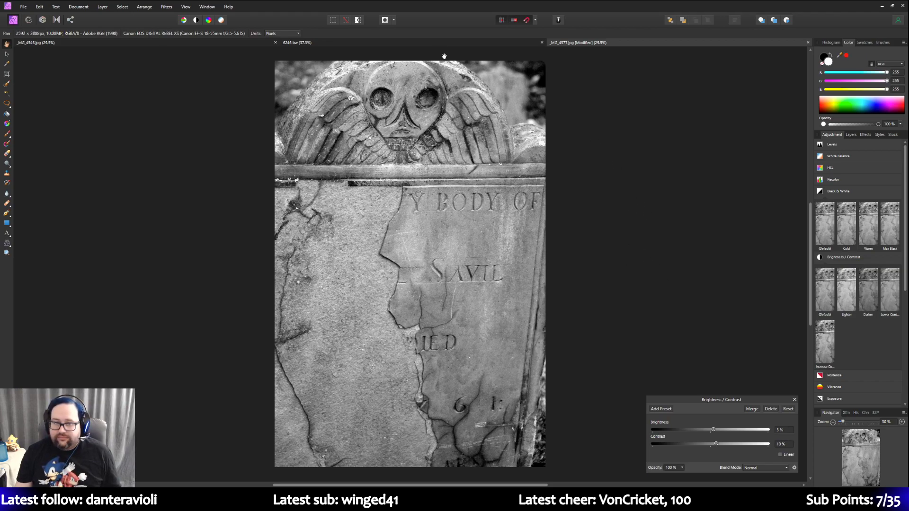
{"action": "left_click", "coordinate": [24, 7]}
{"action": "left_click", "coordinate": [45, 116]}
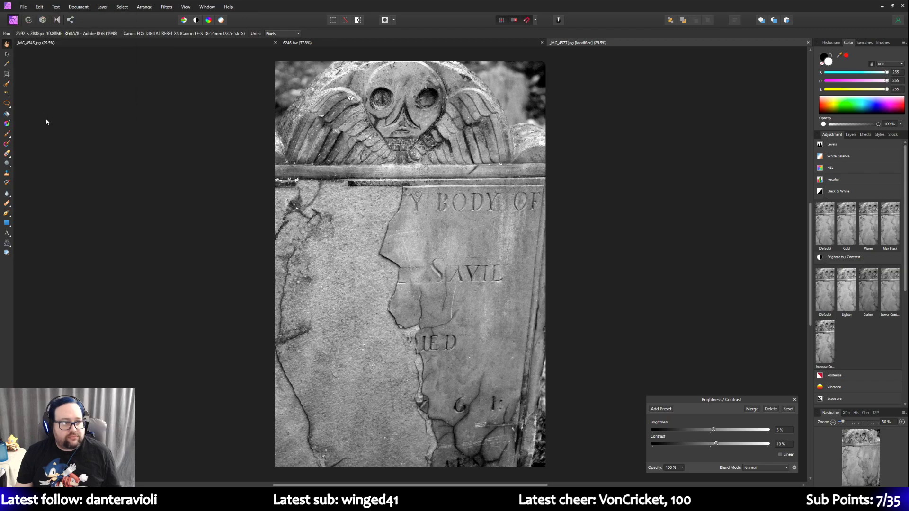
{"action": "left_click", "coordinate": [60, 219]}
{"action": "key", "text": "BackSpace"}
{"action": "key", "text": "BackSpace"}
{"action": "key", "text": "BackSpace"}
{"action": "key", "text": "BackSpace"}
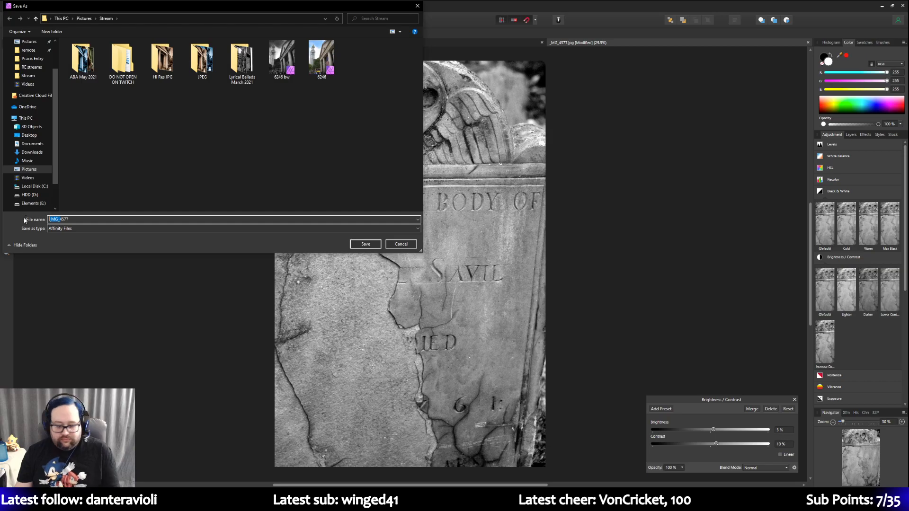
{"action": "left_click", "coordinate": [87, 220]}
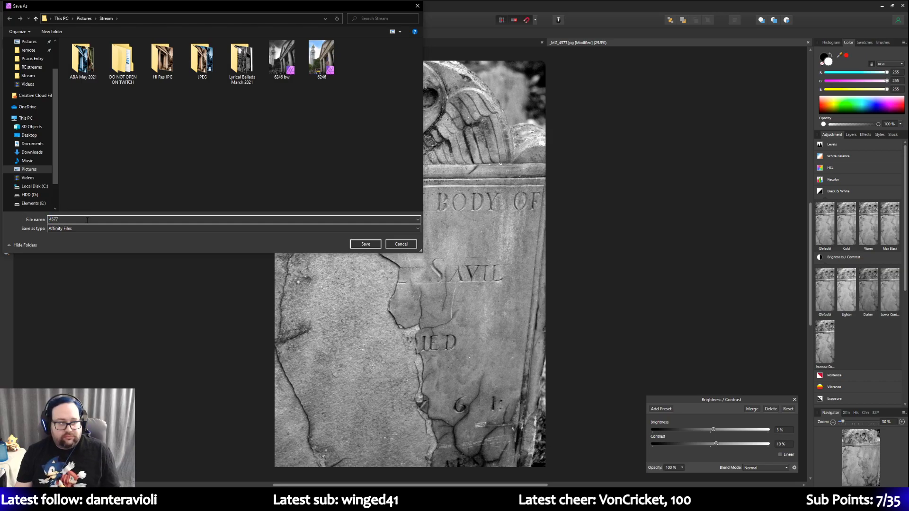
{"action": "type", "text": "bw"}
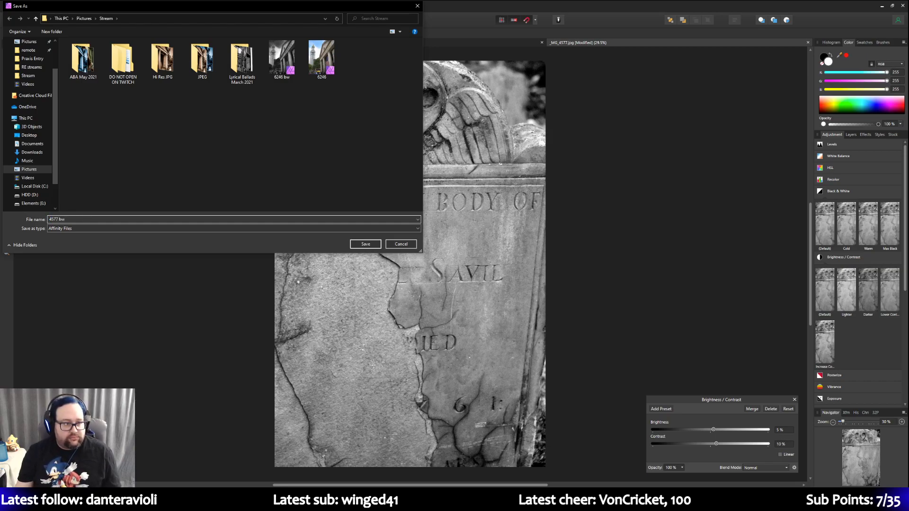
{"action": "left_click", "coordinate": [365, 244]}
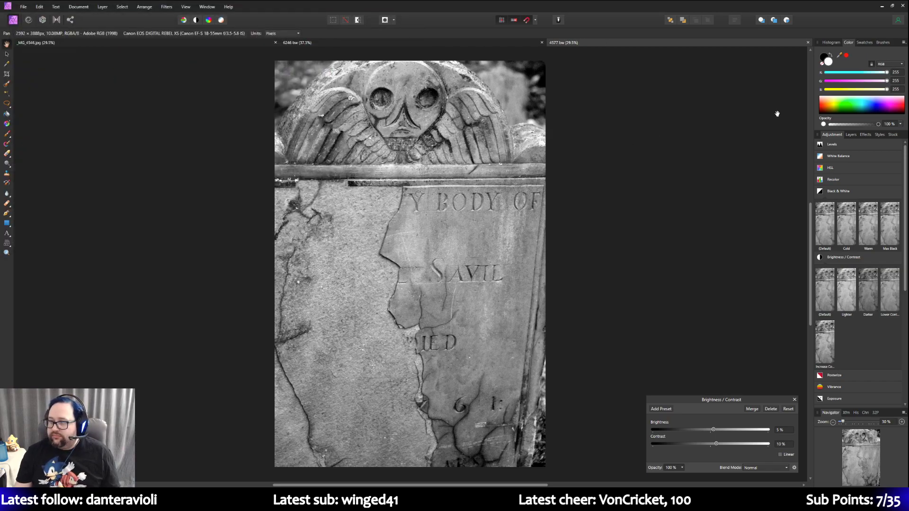
{"action": "left_click", "coordinate": [851, 135]}
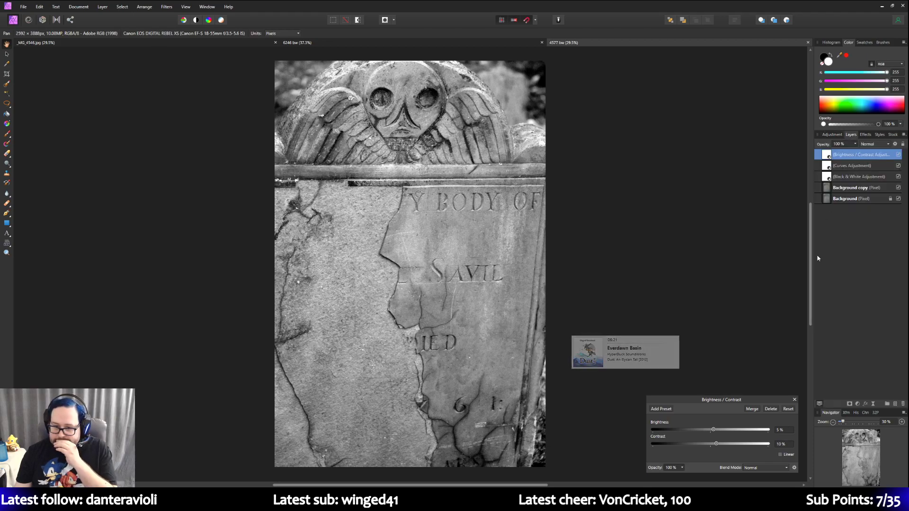
{"action": "left_click", "coordinate": [858, 188]}
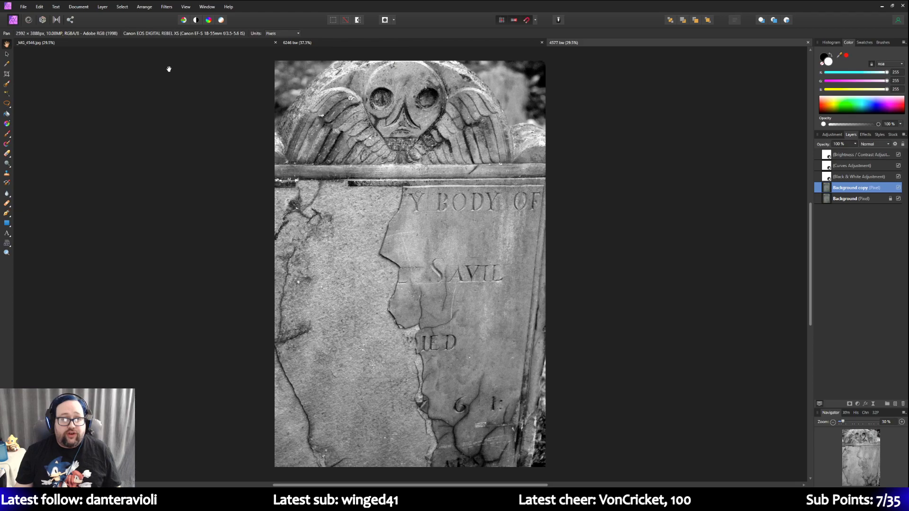
Step: Switch to the church interior photo _MG_4546.jpg, duplicate its Background layer and rename the duplicate Background copy
{"action": "left_click", "coordinate": [119, 46]}
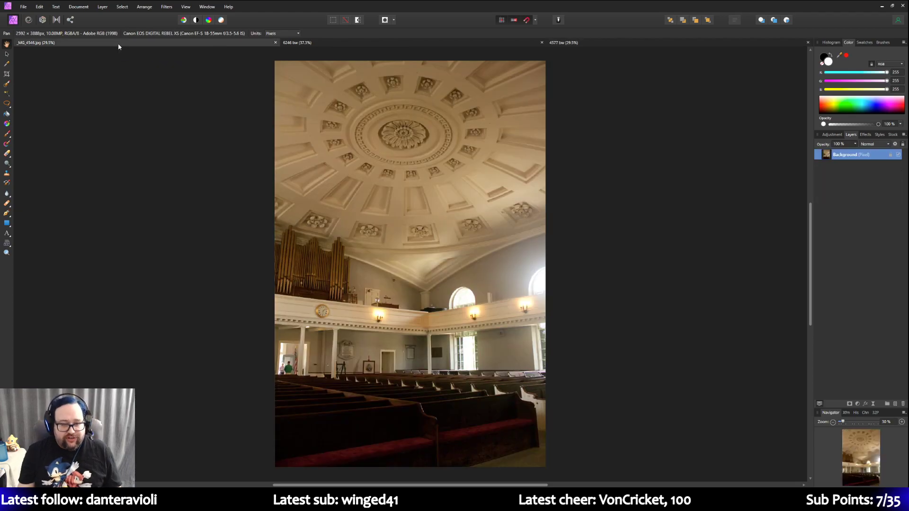
{"action": "right_click", "coordinate": [839, 157]}
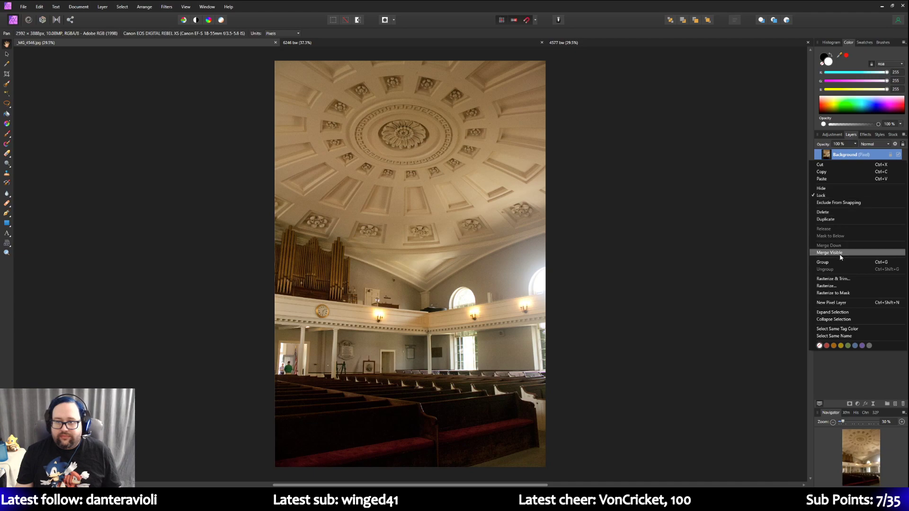
{"action": "left_click", "coordinate": [826, 220]}
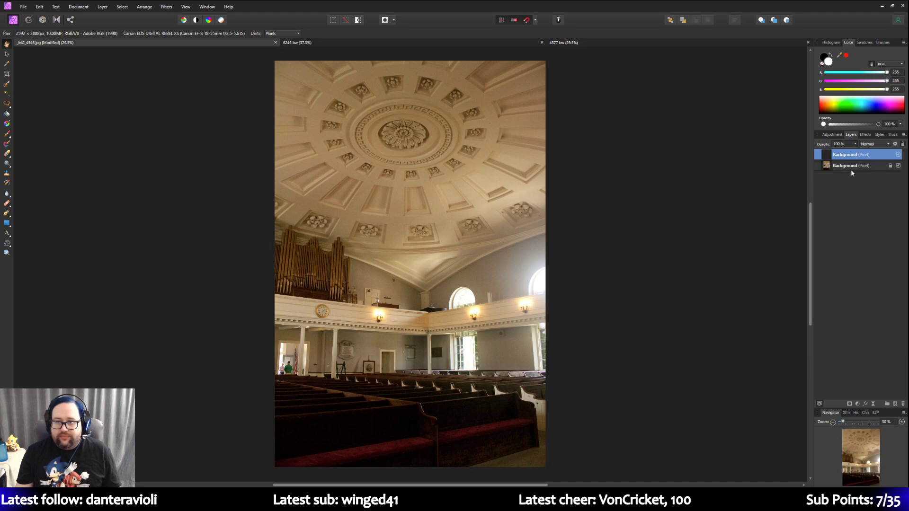
{"action": "double_click", "coordinate": [859, 154]}
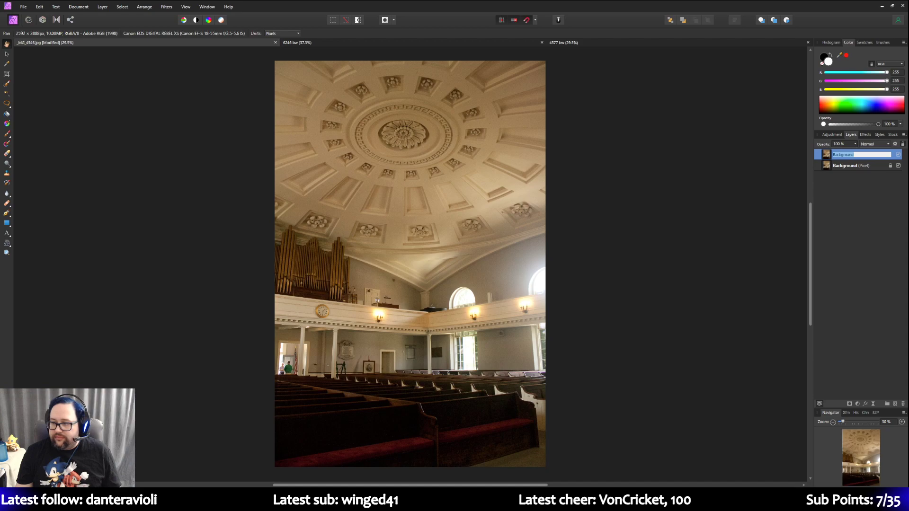
{"action": "key", "text": "End"}
{"action": "type", "text": "c"}
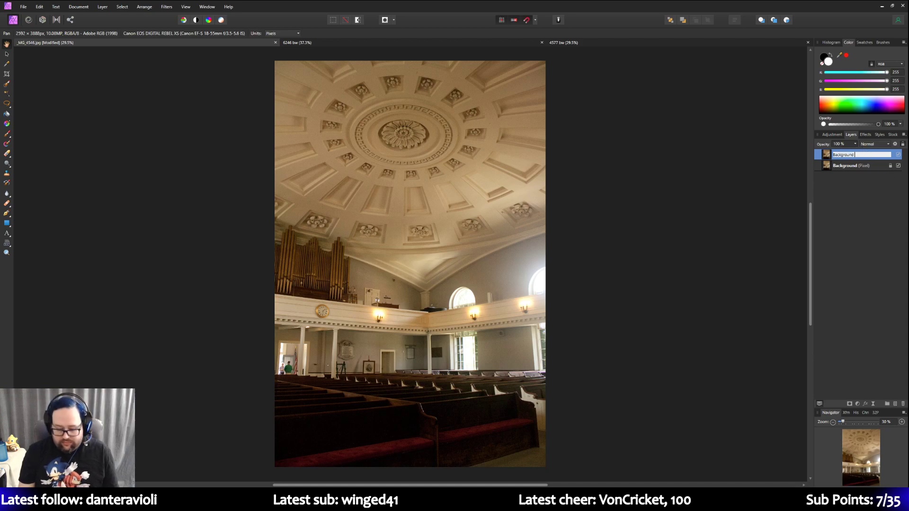
{"action": "type", "text": "opy"}
{"action": "key", "text": "Return"}
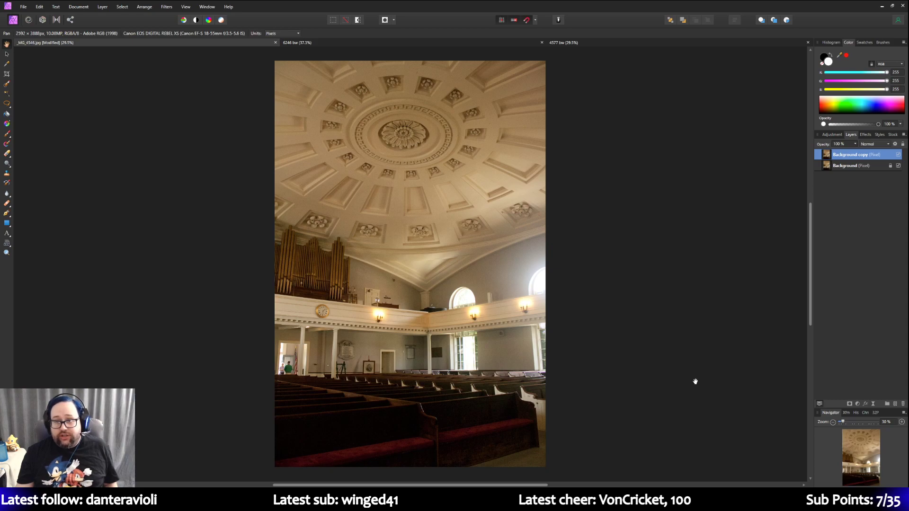
Step: Add a default Curves adjustment to the church photo, moving the white point to X 0.925, Y 1 and the black point to X 0, Y 0.004
{"action": "left_click", "coordinate": [831, 135]}
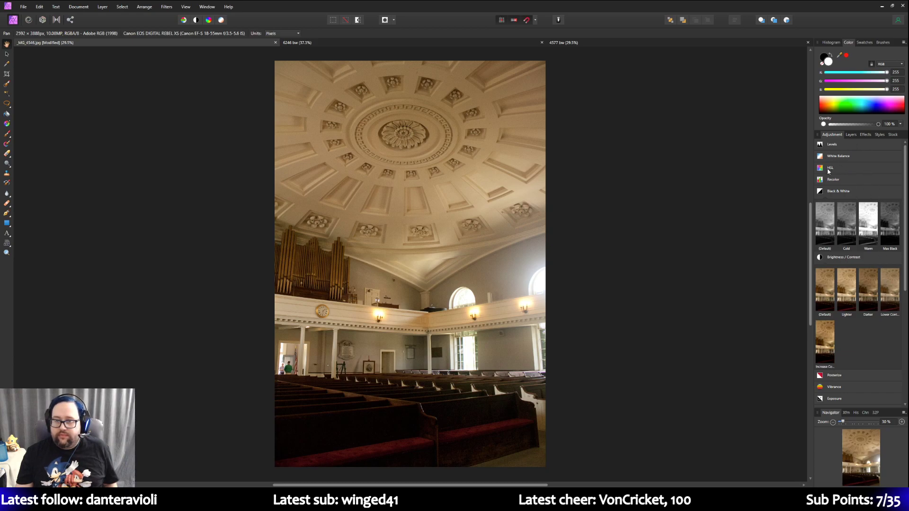
{"action": "left_click", "coordinate": [834, 145]}
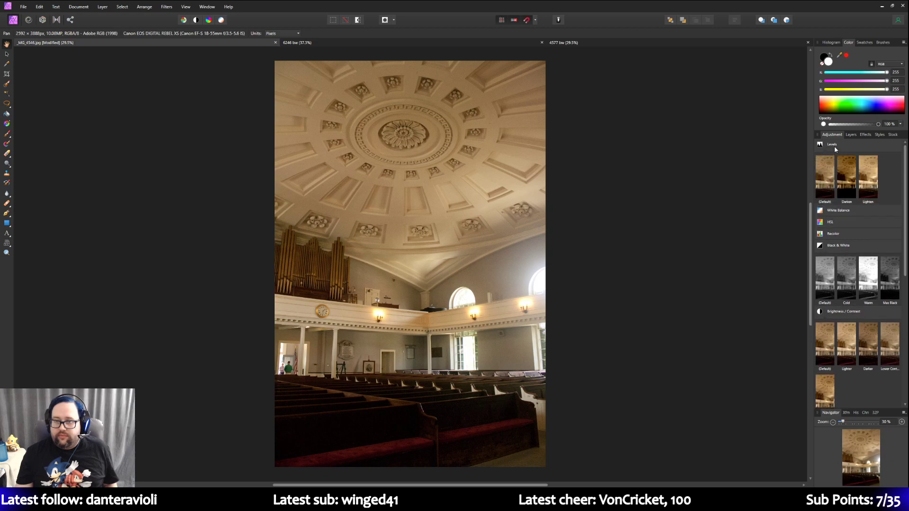
{"action": "left_click", "coordinate": [833, 145]}
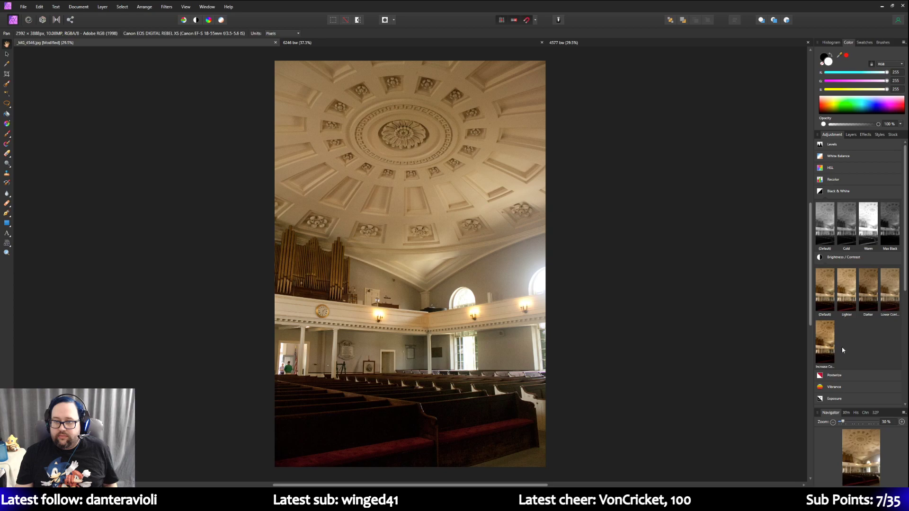
{"action": "left_click", "coordinate": [847, 257]}
{"action": "left_click", "coordinate": [829, 192]}
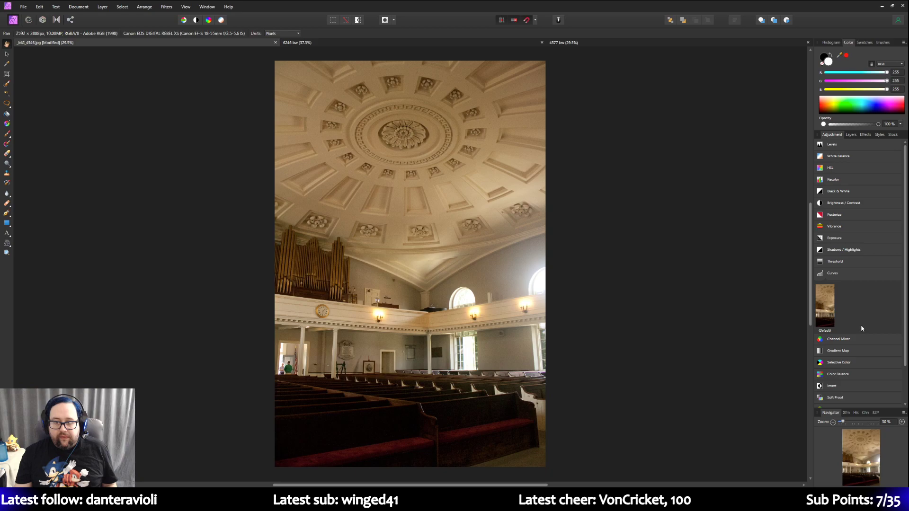
{"action": "scroll", "coordinate": [861, 328], "scroll_direction": "down", "scroll_amount": 2}
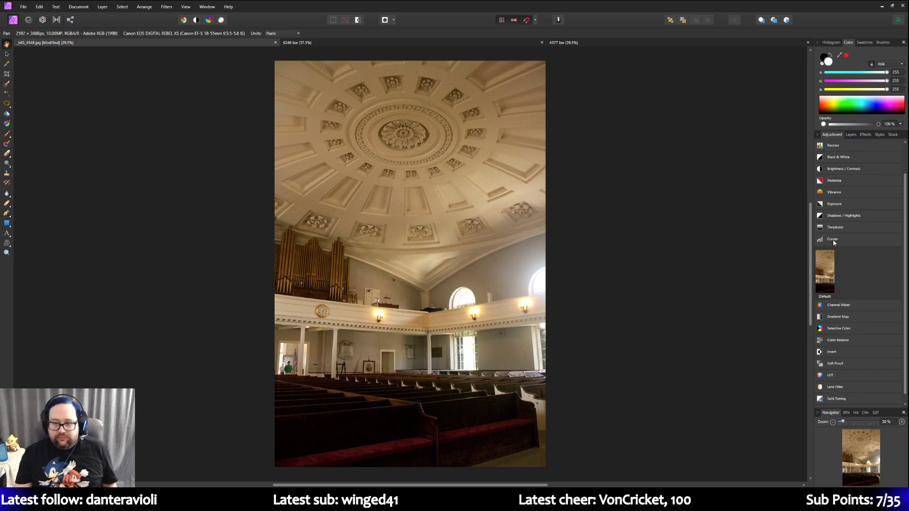
{"action": "left_click", "coordinate": [830, 265]}
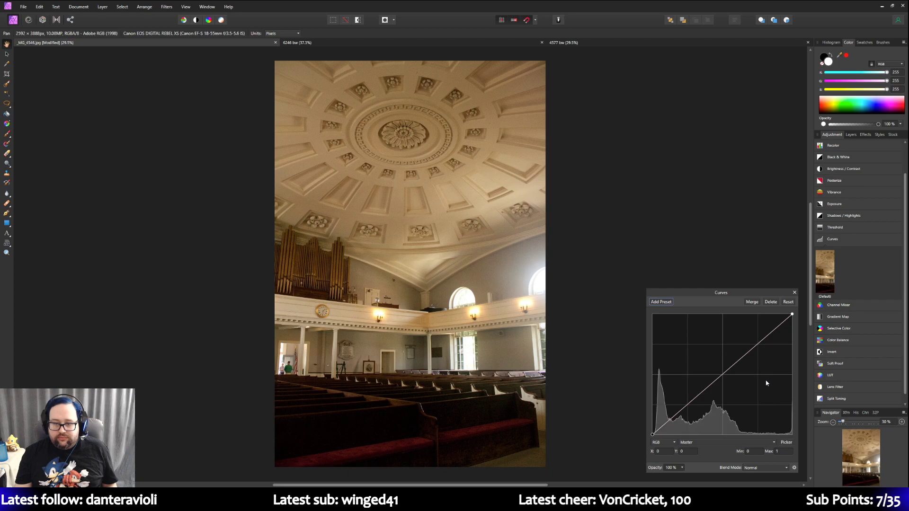
{"action": "left_click_drag", "start_coordinate": [792, 315], "coordinate": [782, 312]}
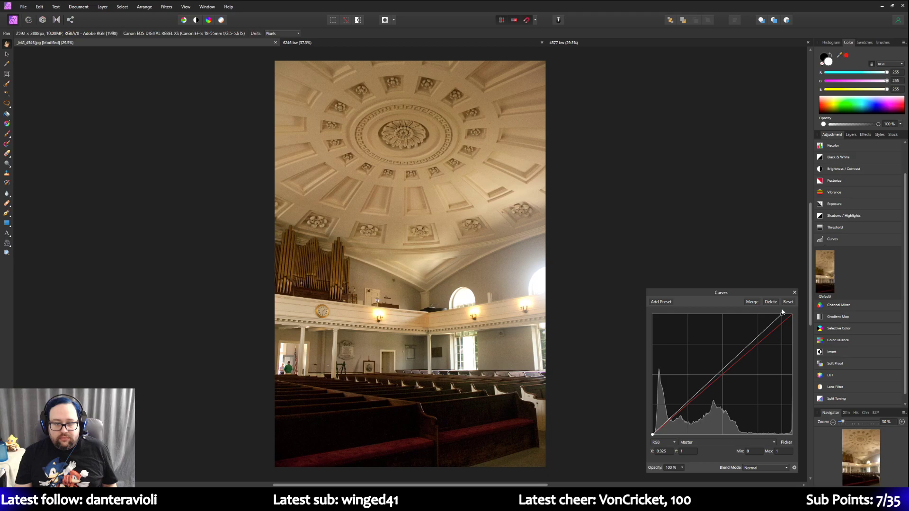
{"action": "left_click", "coordinate": [652, 435]}
{"action": "left_click_drag", "start_coordinate": [652, 436], "coordinate": [646, 433]}
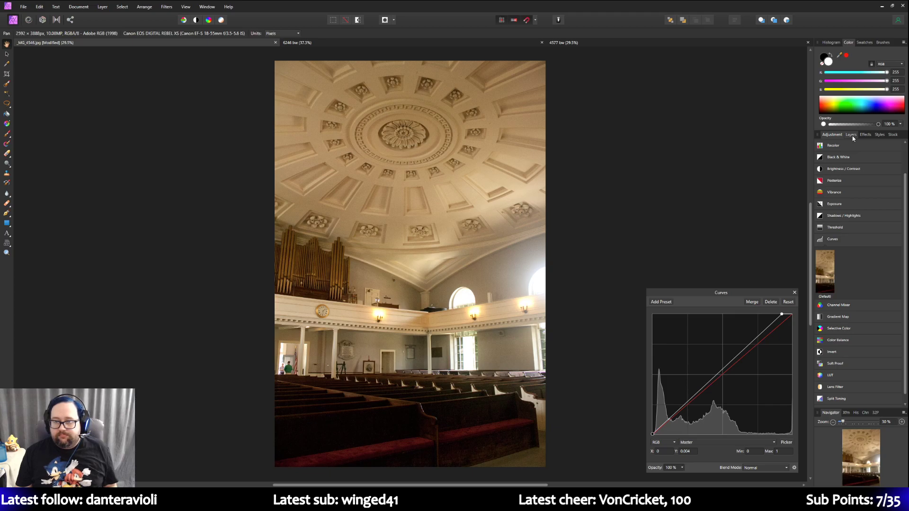
Step: Add a default HSL adjustment with the overall saturation shift at -25% and close its settings
{"action": "scroll", "coordinate": [854, 223], "scroll_direction": "up", "scroll_amount": 2}
{"action": "left_click", "coordinate": [830, 167]}
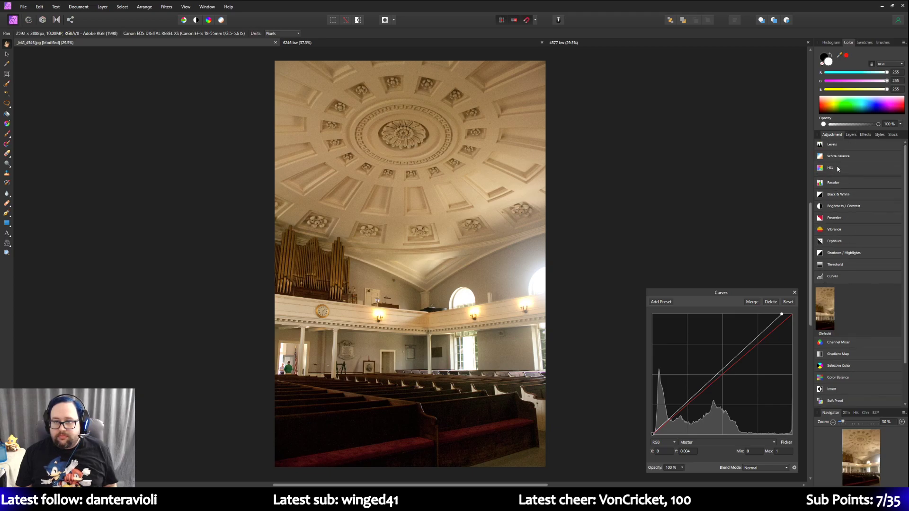
{"action": "left_click", "coordinate": [826, 192]}
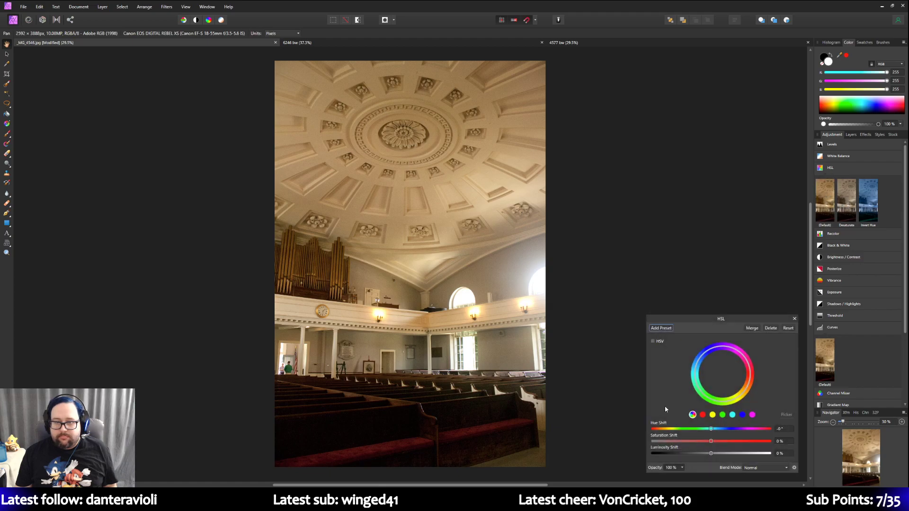
{"action": "left_click_drag", "start_coordinate": [710, 440], "coordinate": [690, 440]}
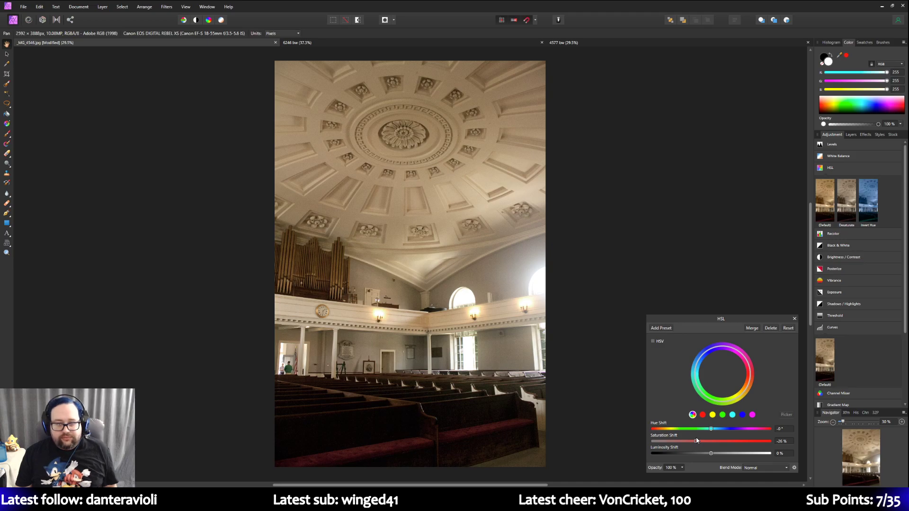
{"action": "left_click_drag", "start_coordinate": [697, 440], "coordinate": [697, 441]}
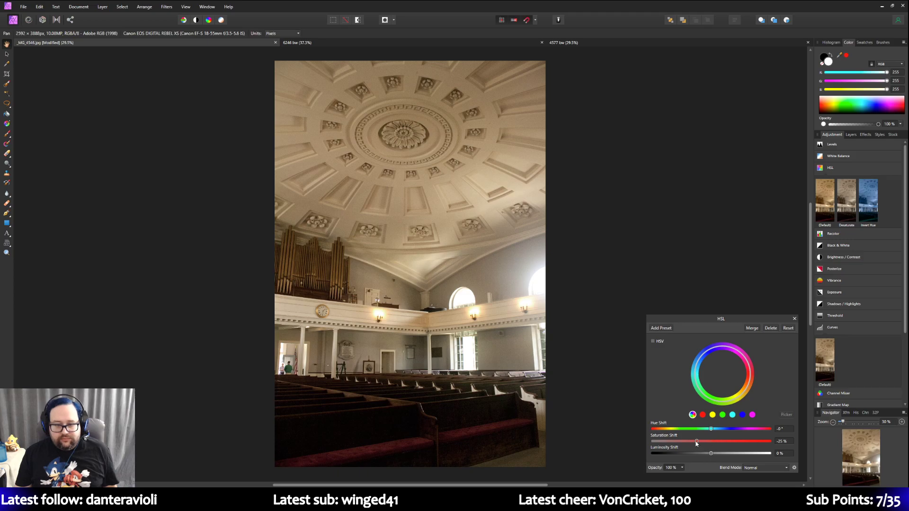
{"action": "mouse_move", "coordinate": [696, 443]}
{"action": "left_mouse_down"}
{"action": "mouse_move", "coordinate": [633, 443]}
{"action": "mouse_move", "coordinate": [699, 442]}
{"action": "left_mouse_up"}
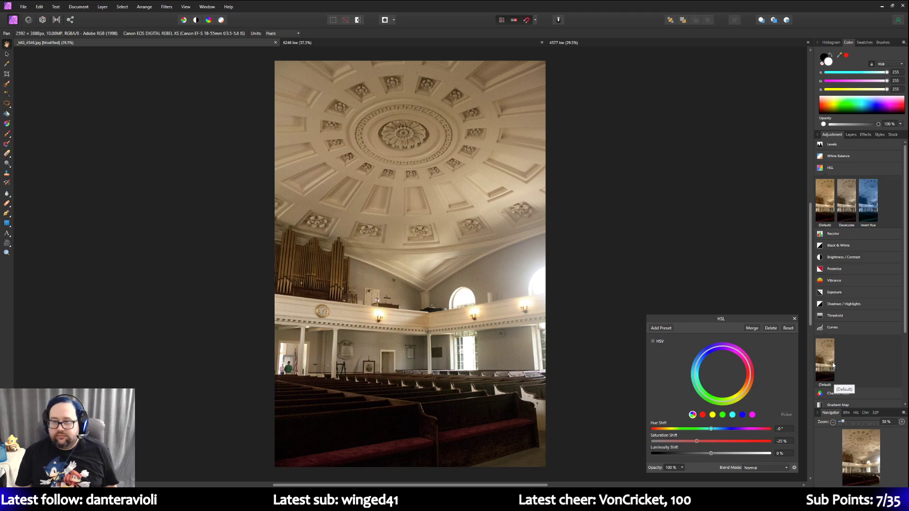
{"action": "left_click", "coordinate": [794, 320]}
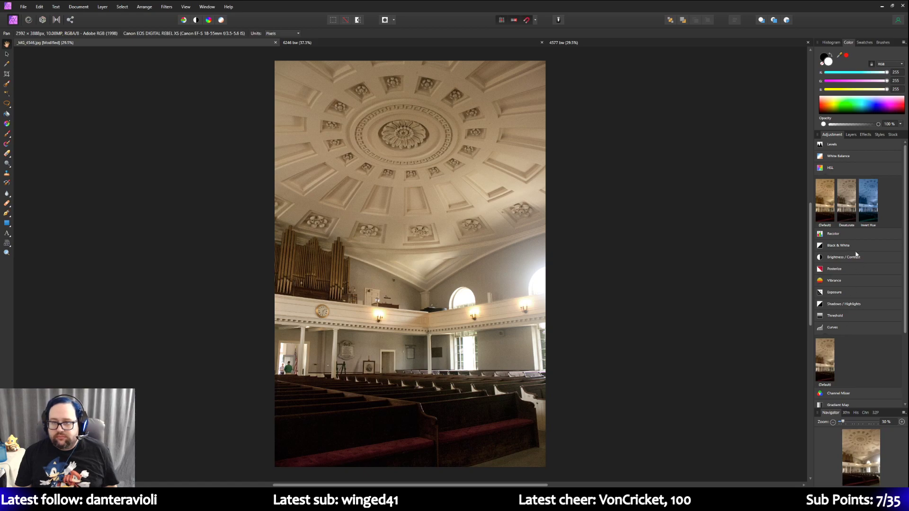
Step: Reopen the HSL adjustment, try a -3% saturation shift on the red range, restore it to 0% and close the settings
{"action": "left_click", "coordinate": [851, 134]}
{"action": "double_click", "coordinate": [845, 154]}
{"action": "left_click", "coordinate": [828, 156]}
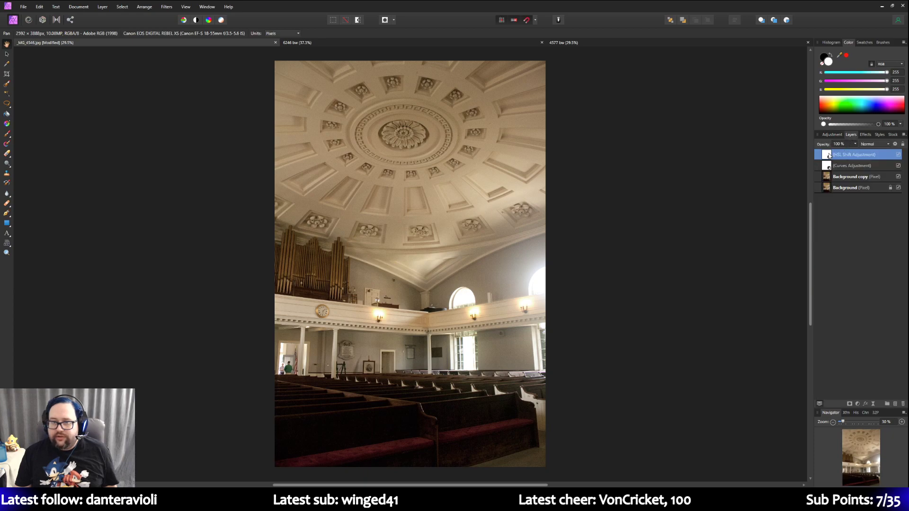
{"action": "double_click", "coordinate": [828, 155]}
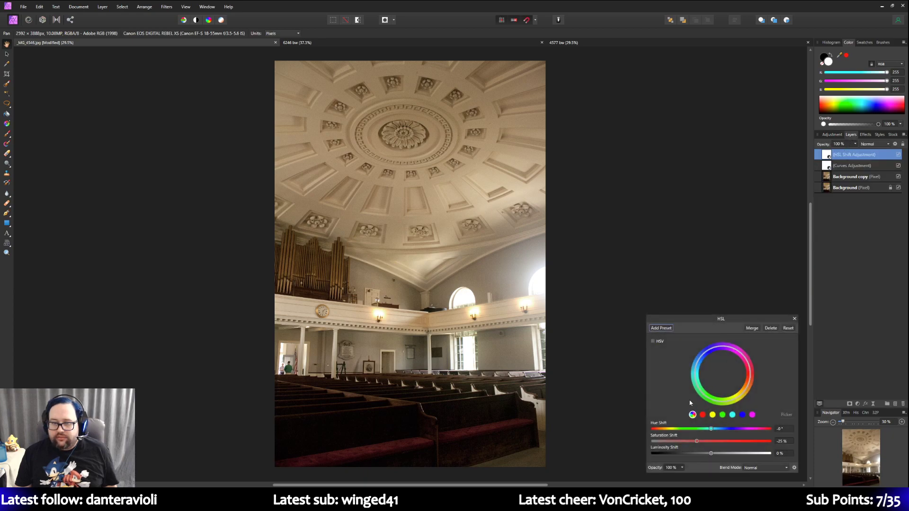
{"action": "left_click", "coordinate": [703, 414]}
{"action": "mouse_move", "coordinate": [711, 442]}
{"action": "left_mouse_down"}
{"action": "mouse_move", "coordinate": [793, 441]}
{"action": "mouse_move", "coordinate": [701, 441]}
{"action": "mouse_move", "coordinate": [710, 440]}
{"action": "left_mouse_up"}
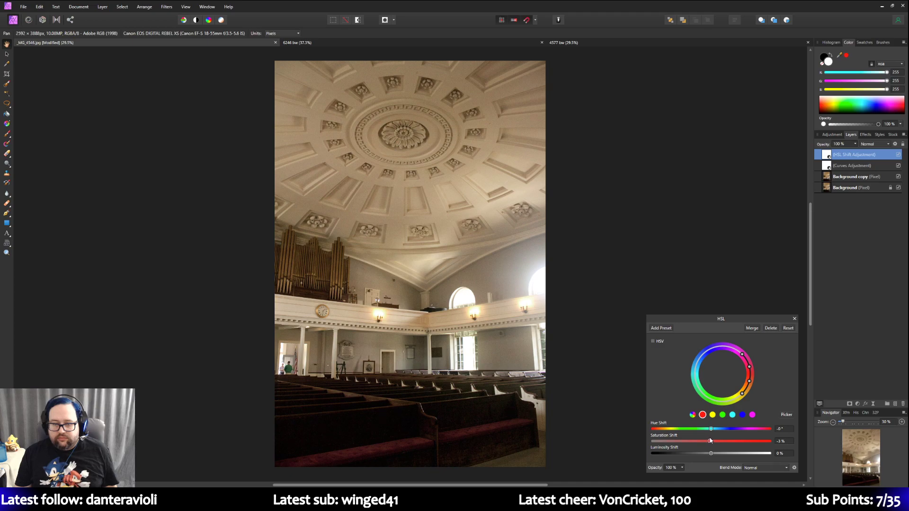
{"action": "left_click_drag", "start_coordinate": [710, 440], "coordinate": [712, 440]}
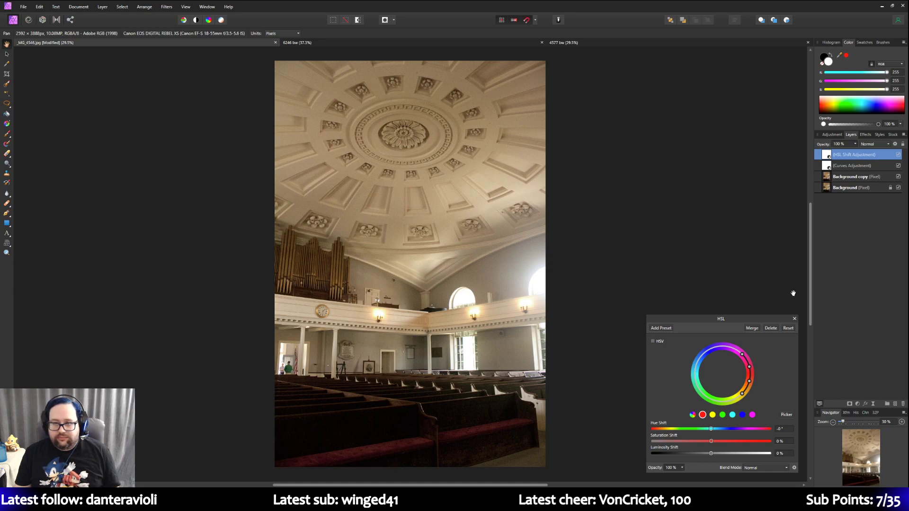
{"action": "left_click", "coordinate": [795, 319]}
{"action": "left_click", "coordinate": [831, 135]}
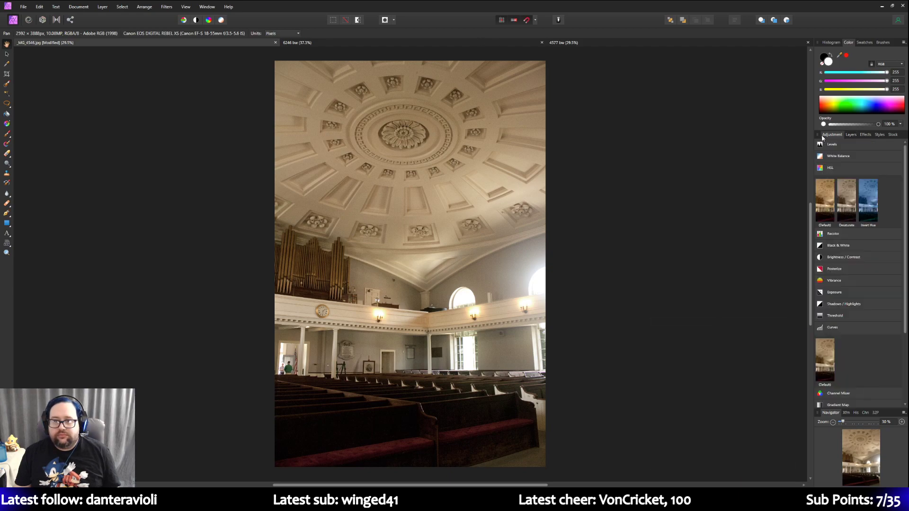
{"action": "left_click", "coordinate": [863, 135]}
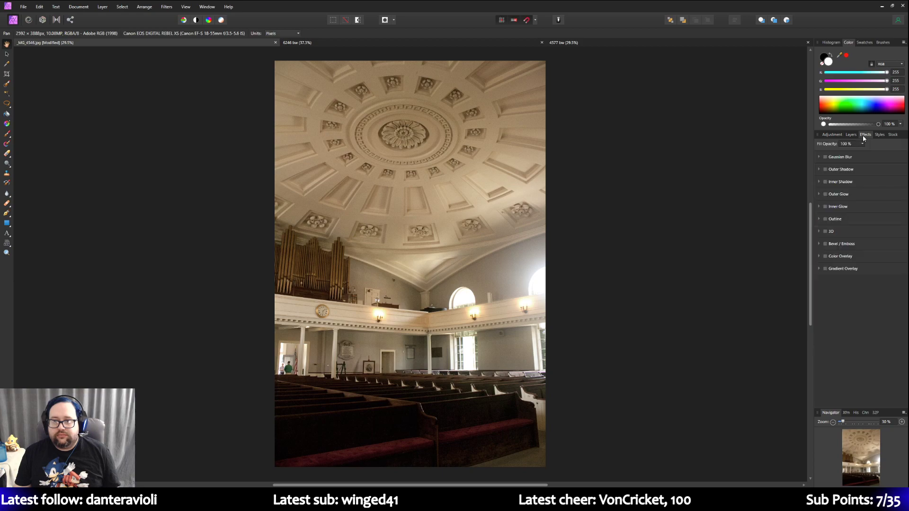
{"action": "left_click", "coordinate": [853, 136]}
{"action": "left_click", "coordinate": [831, 136]}
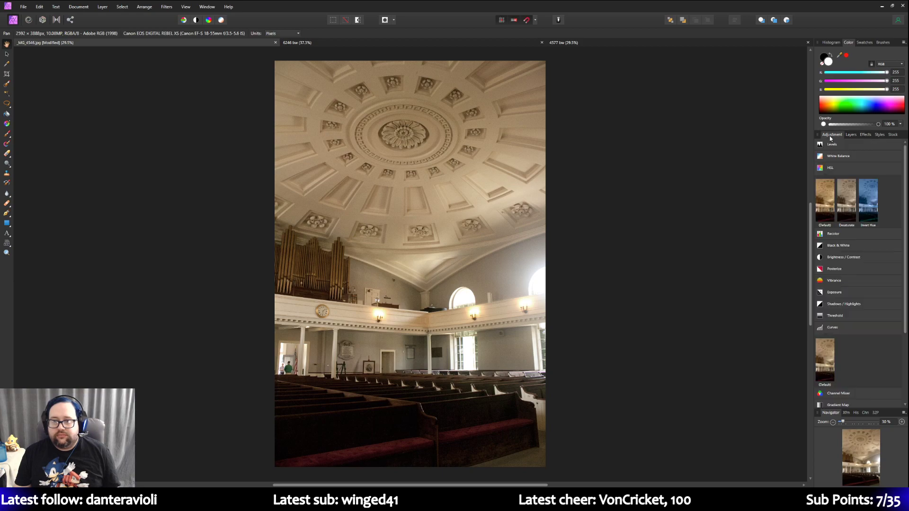
Step: Add a default Shadows / Highlights adjustment to the church photo with Shadows at 25% and Highlights at 0%
{"action": "scroll", "coordinate": [833, 303], "scroll_direction": "down", "scroll_amount": 3}
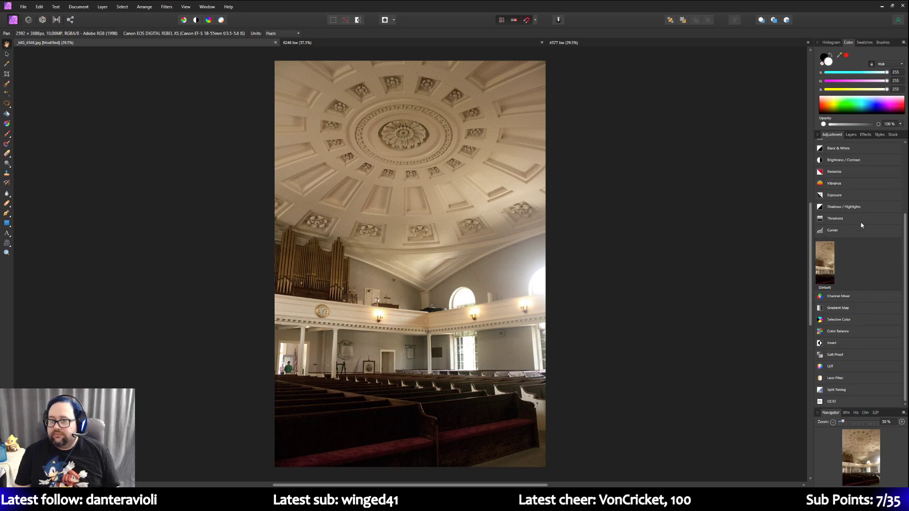
{"action": "left_click", "coordinate": [859, 209]}
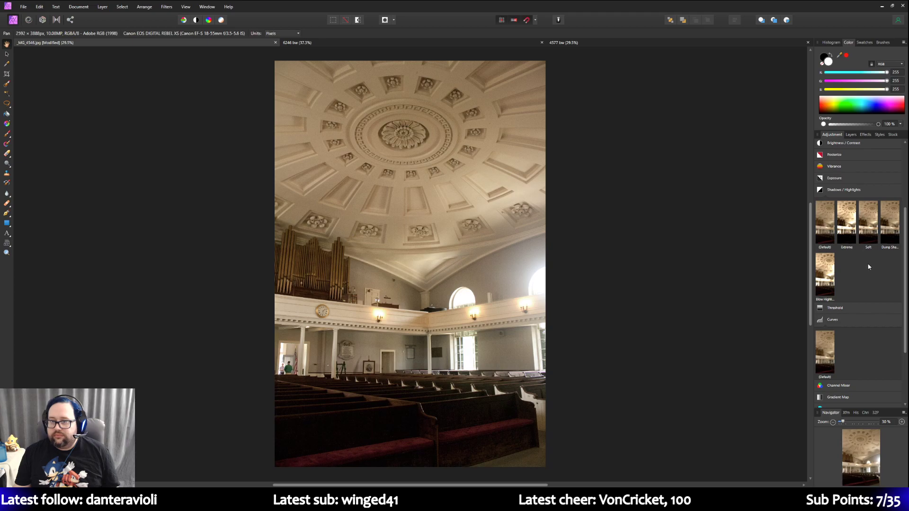
{"action": "left_click", "coordinate": [825, 210]}
{"action": "mouse_move", "coordinate": [710, 453]}
{"action": "left_mouse_down"}
{"action": "mouse_move", "coordinate": [762, 453]}
{"action": "mouse_move", "coordinate": [637, 450]}
{"action": "mouse_move", "coordinate": [712, 461]}
{"action": "mouse_move", "coordinate": [756, 441]}
{"action": "mouse_move", "coordinate": [718, 436]}
{"action": "mouse_move", "coordinate": [788, 439]}
{"action": "mouse_move", "coordinate": [719, 440]}
{"action": "left_mouse_up"}
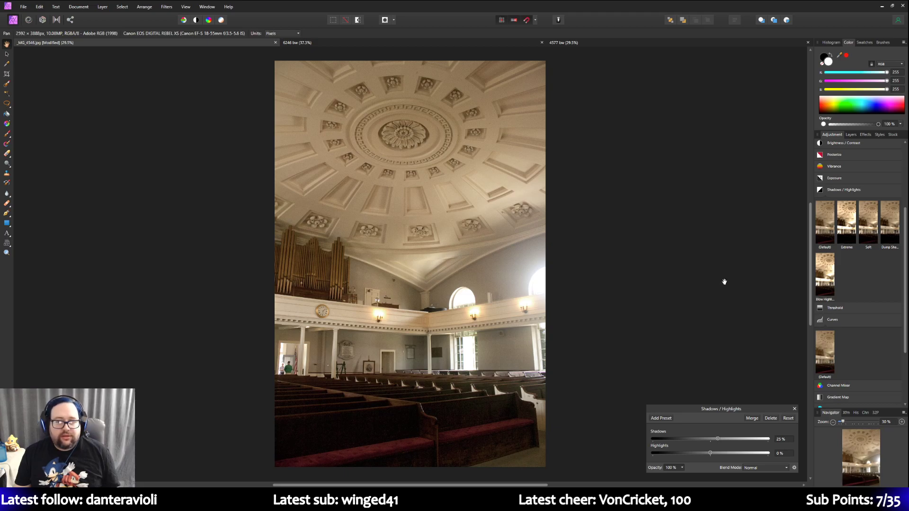
Step: Apply the Denoise filter to the Background copy layer with Luminance at 50%
{"action": "left_click", "coordinate": [850, 135]}
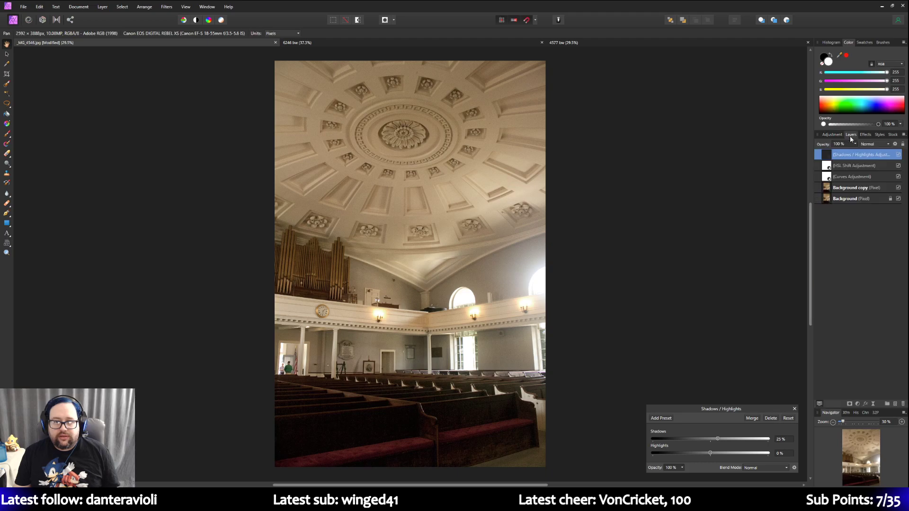
{"action": "left_click", "coordinate": [845, 188]}
{"action": "left_click", "coordinate": [161, 8]}
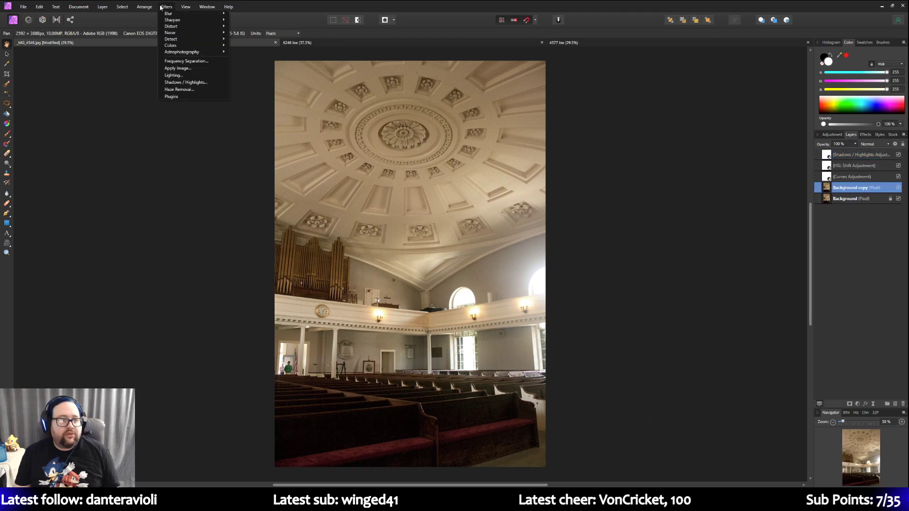
{"action": "mouse_move", "coordinate": [177, 33]}
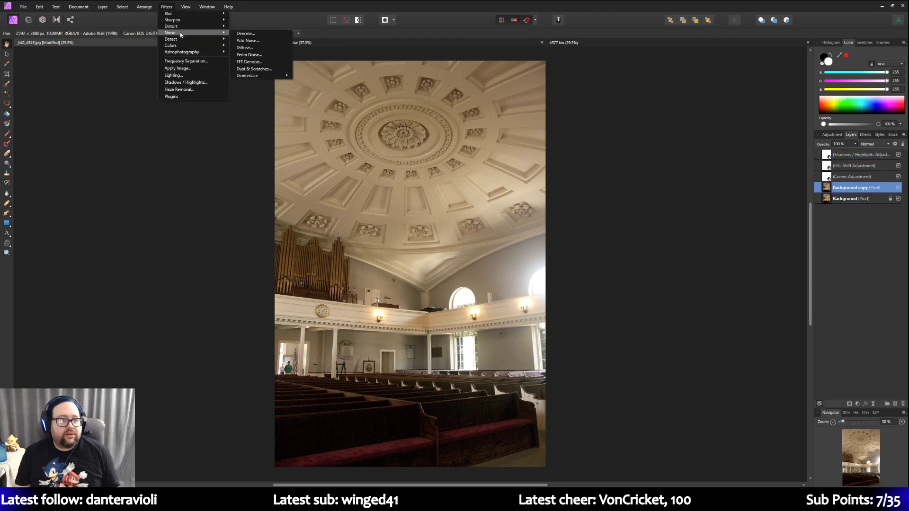
{"action": "left_click", "coordinate": [263, 33]}
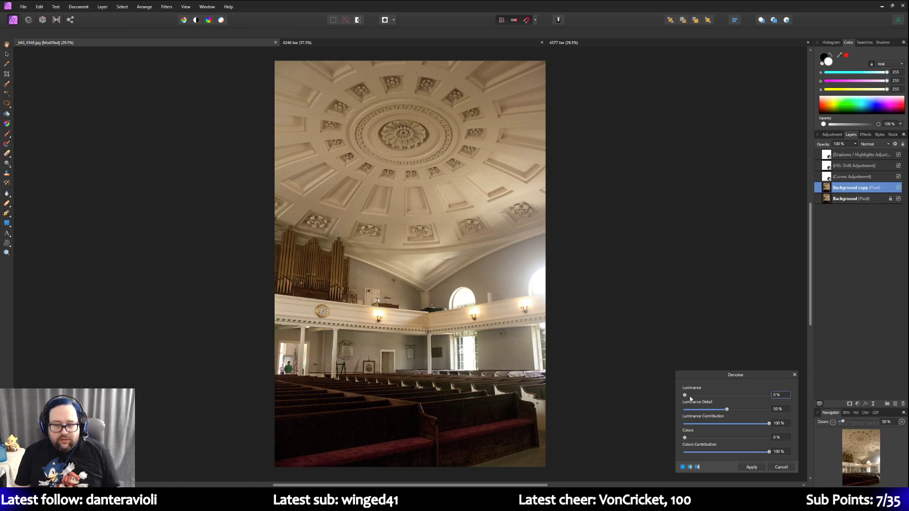
{"action": "left_click_drag", "start_coordinate": [685, 395], "coordinate": [721, 396]}
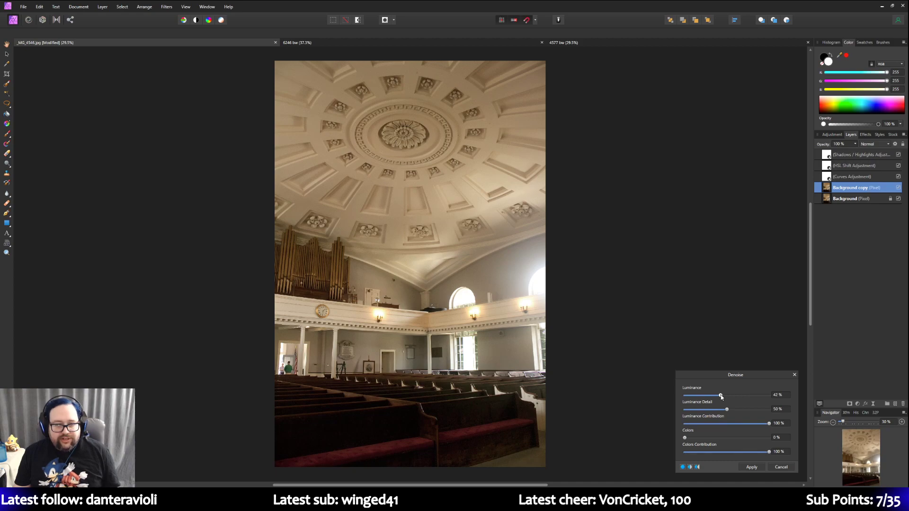
{"action": "mouse_move", "coordinate": [721, 397]}
{"action": "left_mouse_down"}
{"action": "mouse_move", "coordinate": [770, 394]}
{"action": "mouse_move", "coordinate": [672, 396]}
{"action": "mouse_move", "coordinate": [723, 395]}
{"action": "left_mouse_up"}
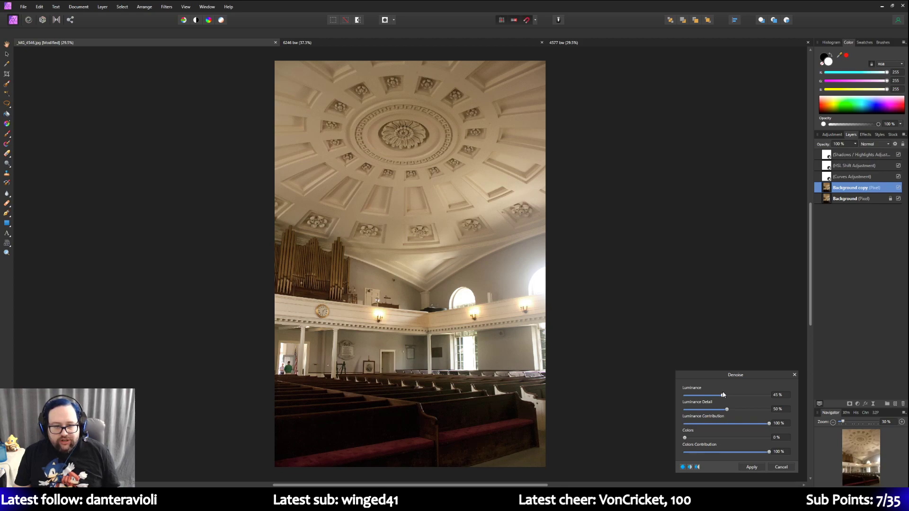
{"action": "mouse_move", "coordinate": [723, 394]}
{"action": "left_mouse_down"}
{"action": "mouse_move", "coordinate": [654, 392]}
{"action": "mouse_move", "coordinate": [728, 393]}
{"action": "left_mouse_up"}
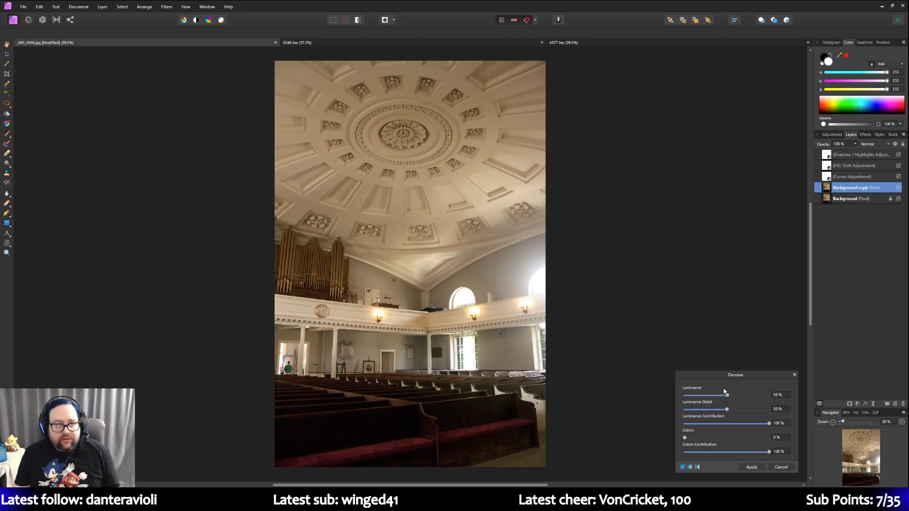
{"action": "left_click", "coordinate": [749, 468]}
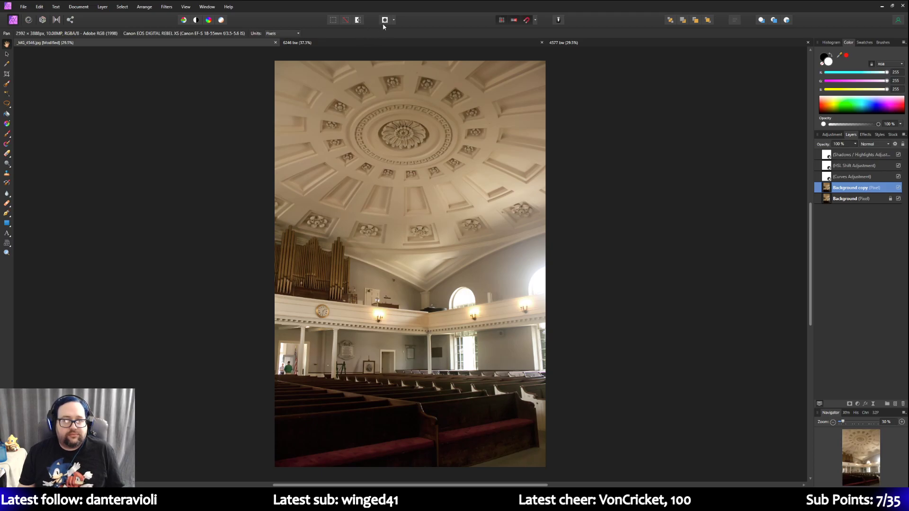
Step: Try Denoise at 100% Luminance on the unlocked Background layer of 6246 bw, cancel it and return to the church photo
{"action": "left_click", "coordinate": [386, 42]}
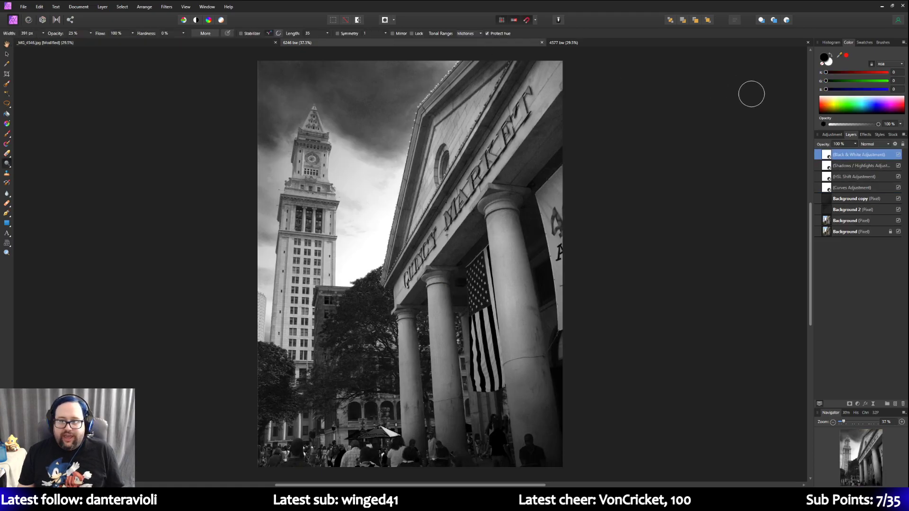
{"action": "left_click", "coordinate": [848, 222]}
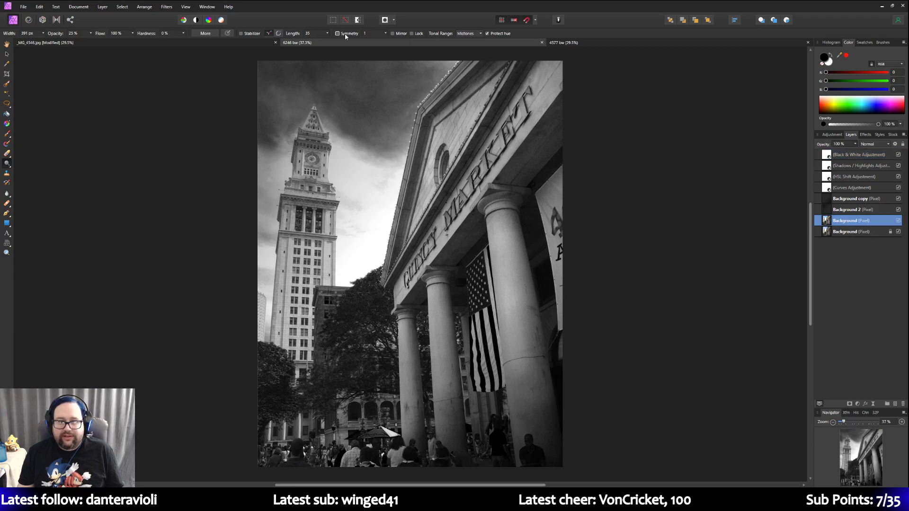
{"action": "left_click", "coordinate": [145, 7]}
{"action": "mouse_move", "coordinate": [120, 9]}
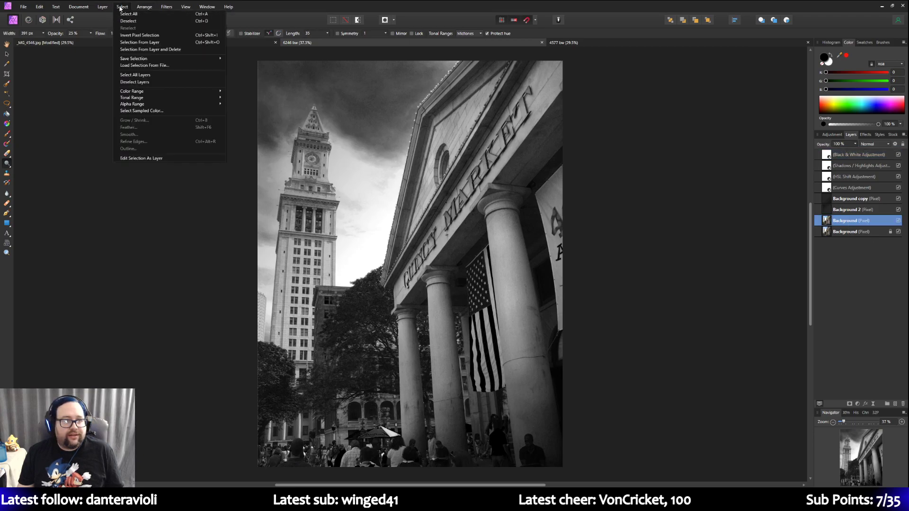
{"action": "mouse_move", "coordinate": [167, 7]}
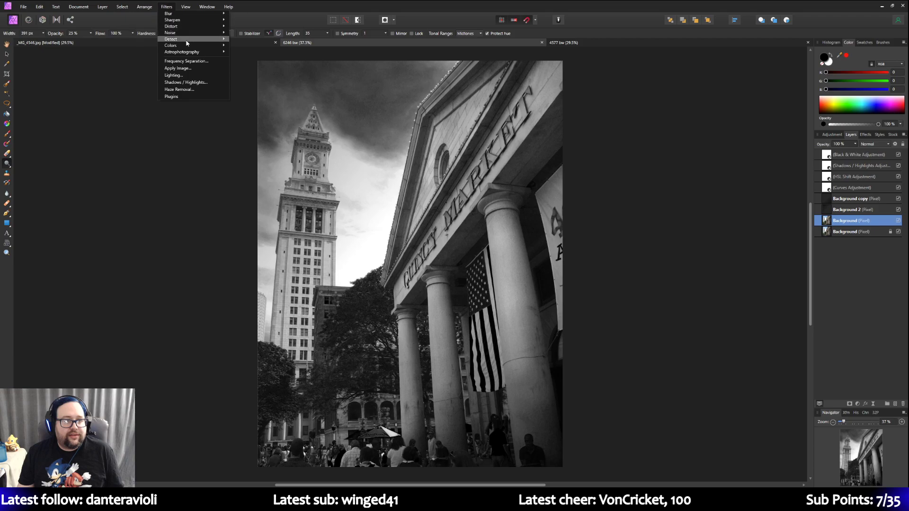
{"action": "mouse_move", "coordinate": [184, 36]}
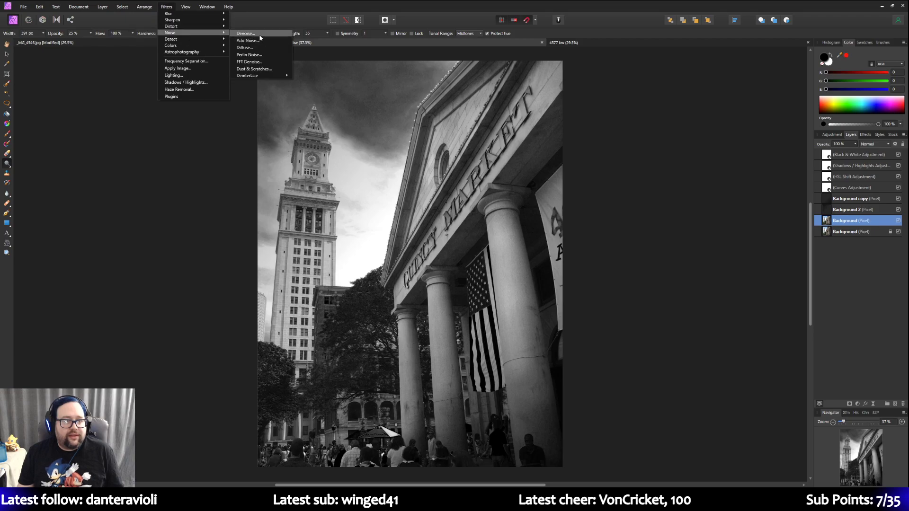
{"action": "left_click", "coordinate": [246, 34]}
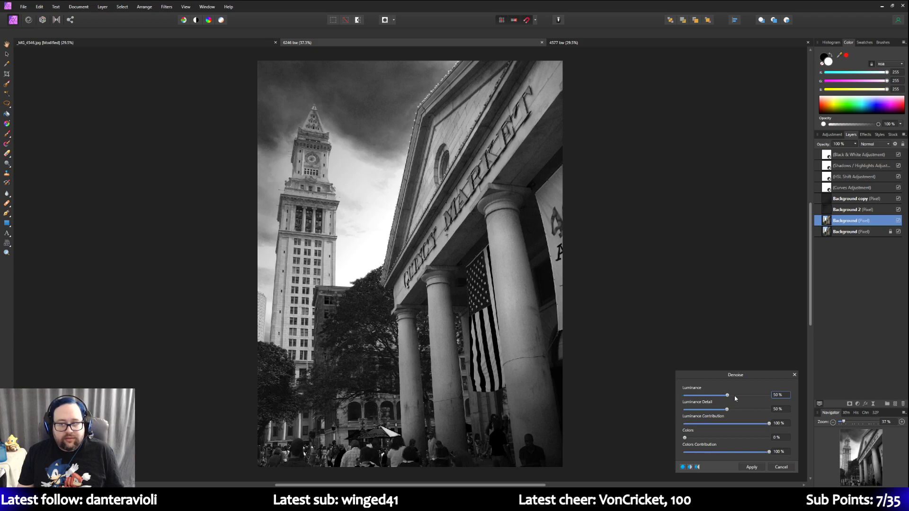
{"action": "left_click_drag", "start_coordinate": [730, 396], "coordinate": [790, 398]}
{"action": "left_click_drag", "start_coordinate": [769, 396], "coordinate": [794, 401]}
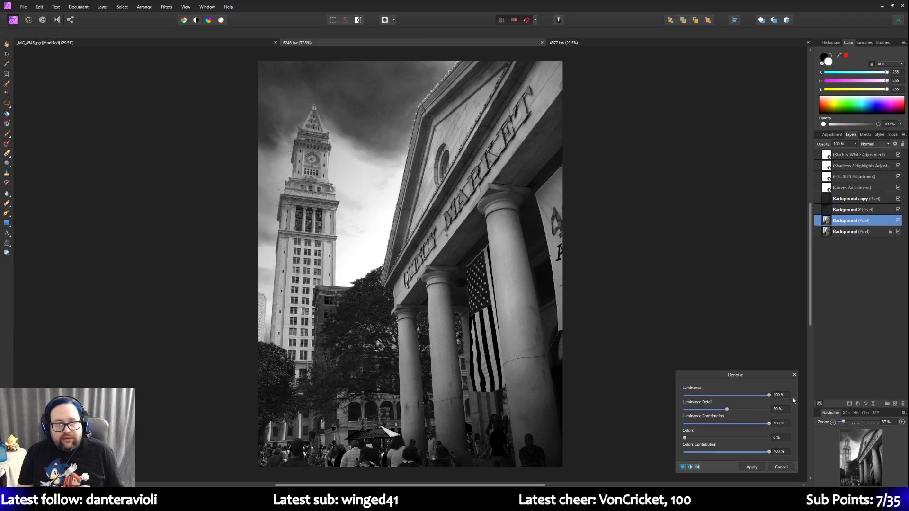
{"action": "left_click", "coordinate": [785, 469]}
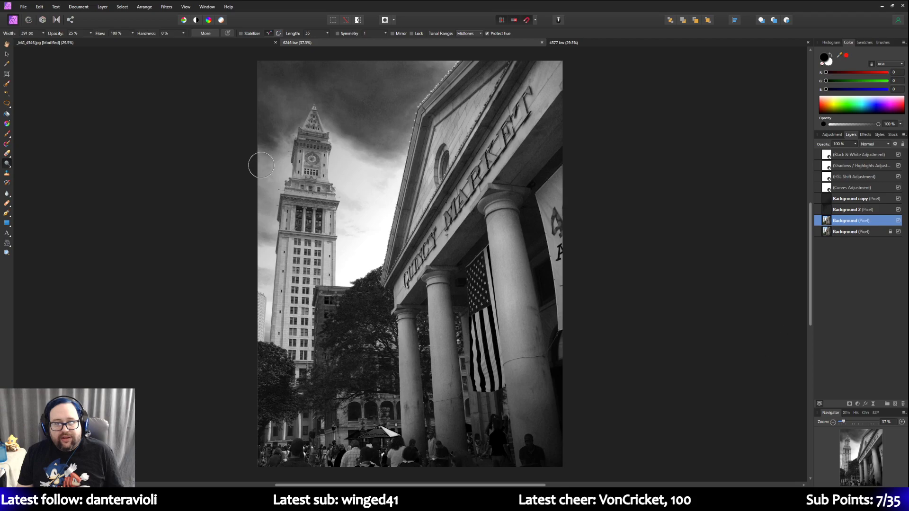
{"action": "left_click", "coordinate": [70, 44]}
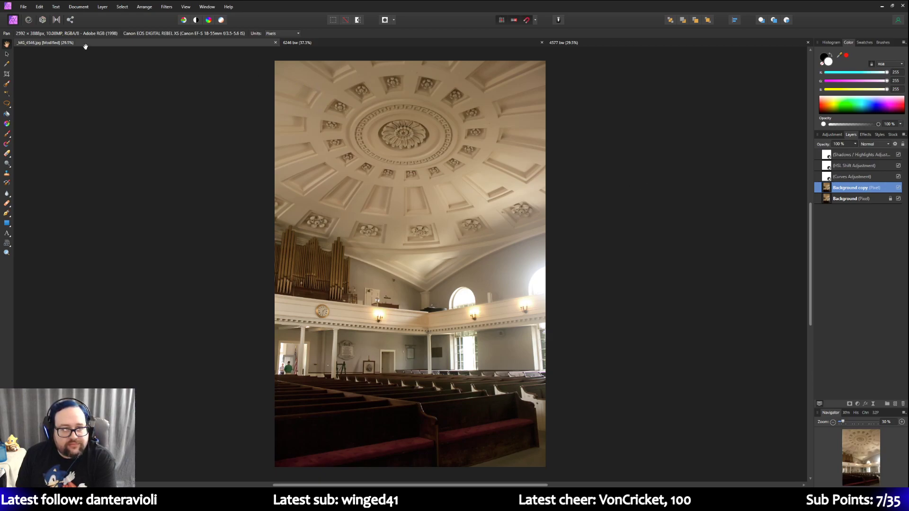
Step: Add a default Brightness / Contrast adjustment above the Shadows / Highlights adjustment of the church photo
{"action": "left_click", "coordinate": [863, 155]}
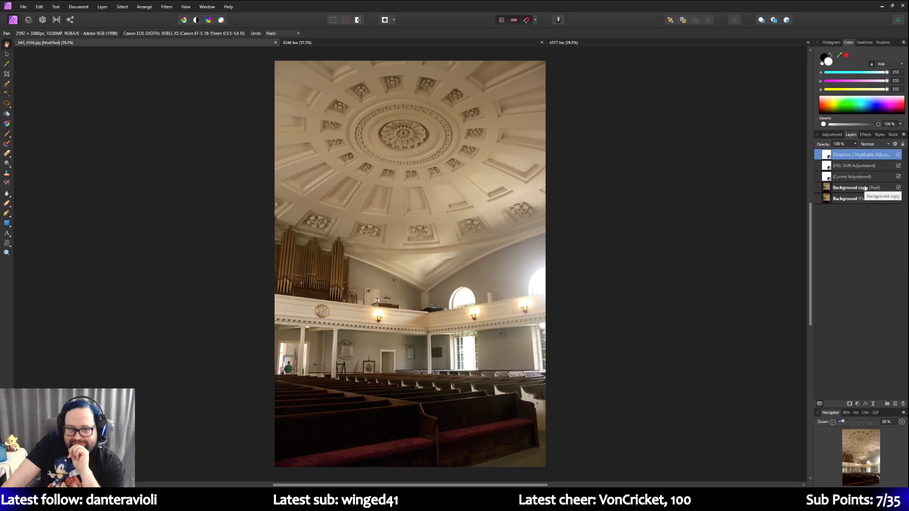
{"action": "left_click", "coordinate": [841, 136]}
{"action": "left_click", "coordinate": [866, 136]}
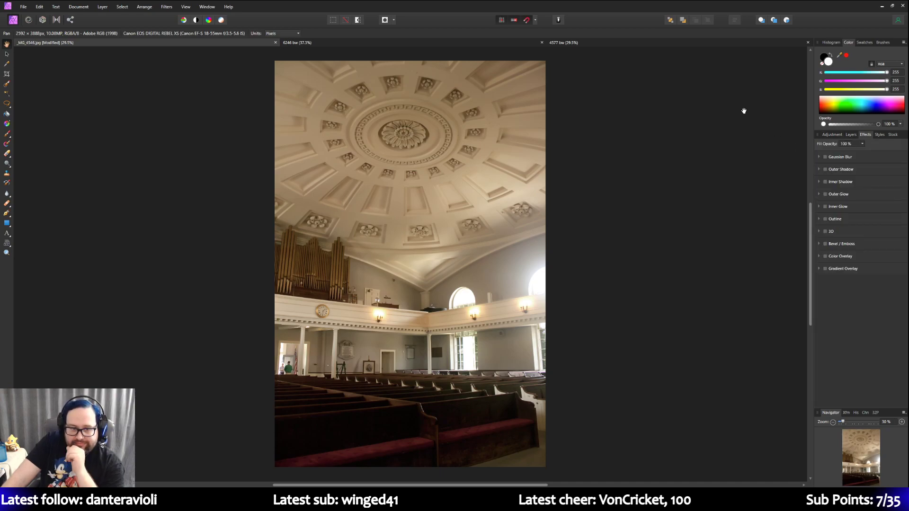
{"action": "left_click", "coordinate": [832, 135]}
{"action": "scroll", "coordinate": [845, 147], "scroll_direction": "up", "scroll_amount": 2}
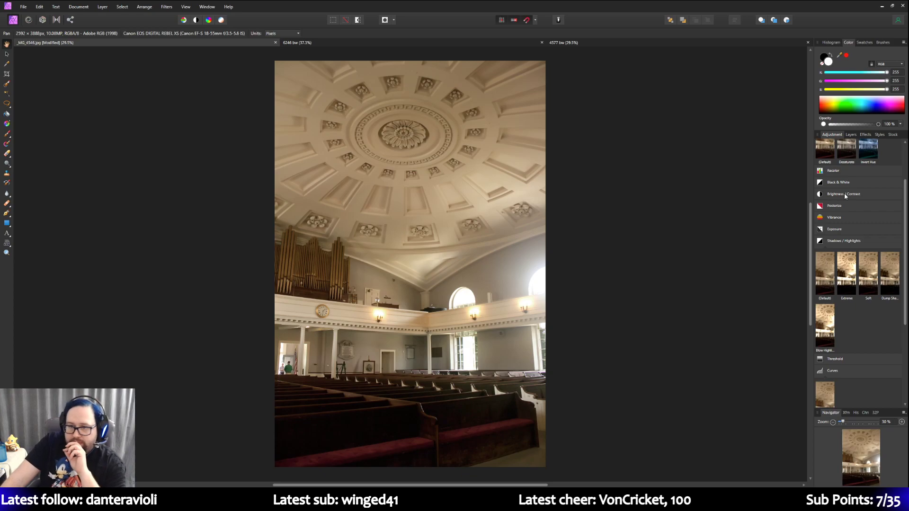
{"action": "mouse_move", "coordinate": [846, 195]}
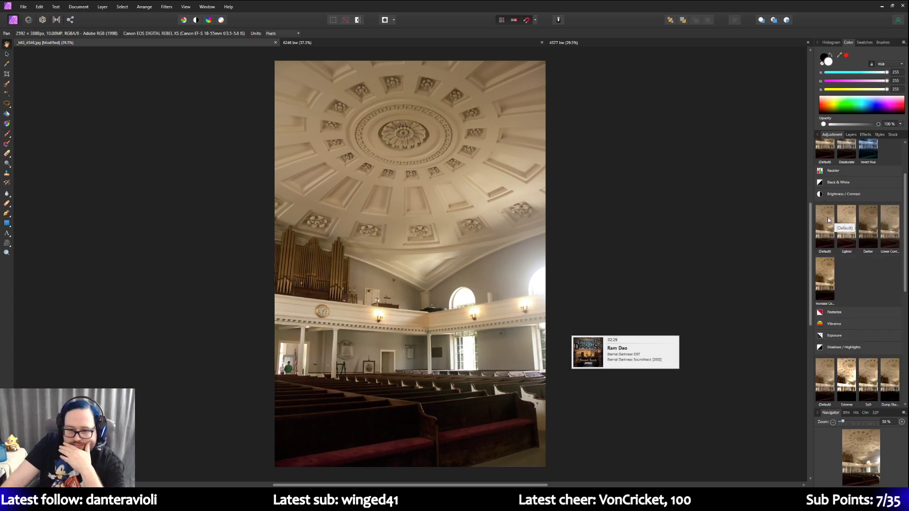
{"action": "left_click", "coordinate": [830, 232]}
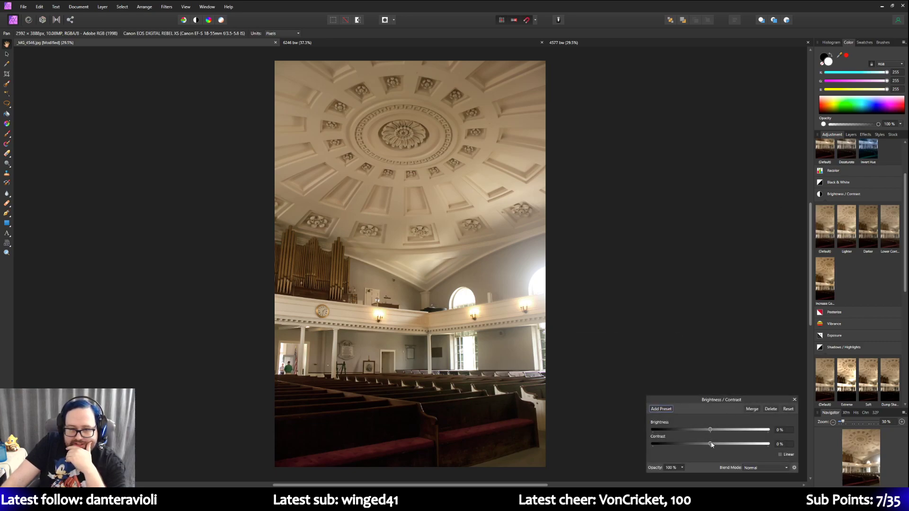
Step: Try a brightness of -87% on the new adjustment, restore it to 0% and close its settings
{"action": "mouse_move", "coordinate": [710, 445]}
{"action": "left_mouse_down"}
{"action": "mouse_move", "coordinate": [796, 443]}
{"action": "mouse_move", "coordinate": [562, 450]}
{"action": "mouse_move", "coordinate": [811, 451]}
{"action": "mouse_move", "coordinate": [578, 456]}
{"action": "mouse_move", "coordinate": [725, 447]}
{"action": "mouse_move", "coordinate": [711, 450]}
{"action": "mouse_move", "coordinate": [707, 430]}
{"action": "mouse_move", "coordinate": [623, 434]}
{"action": "mouse_move", "coordinate": [711, 434]}
{"action": "left_mouse_up"}
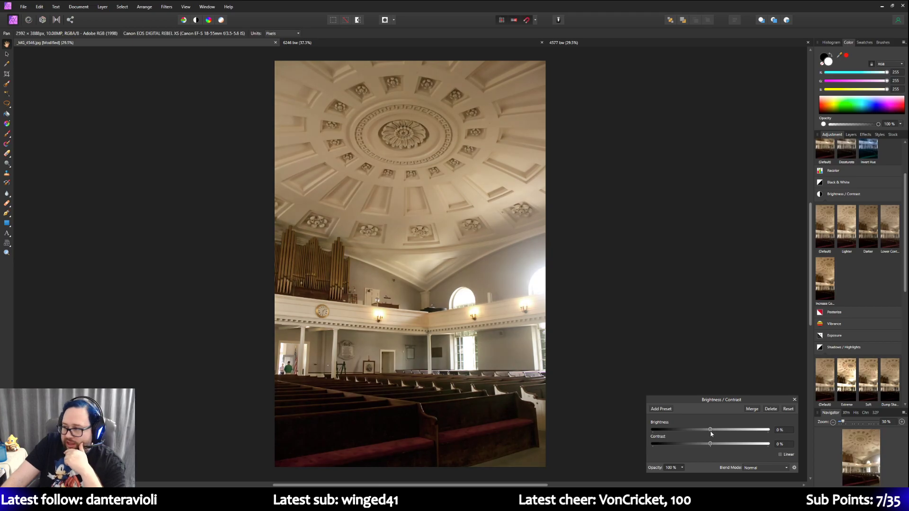
{"action": "left_click_drag", "start_coordinate": [710, 434], "coordinate": [661, 435]}
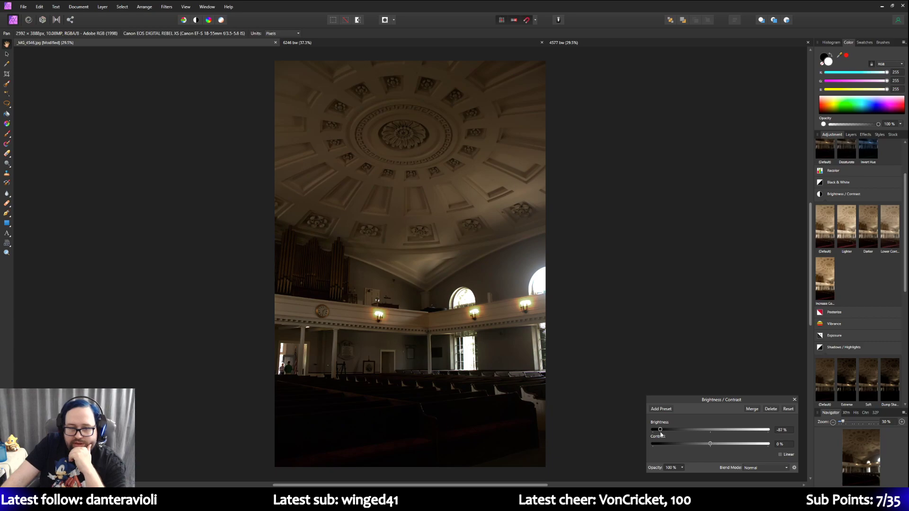
{"action": "left_click_drag", "start_coordinate": [661, 435], "coordinate": [711, 435]}
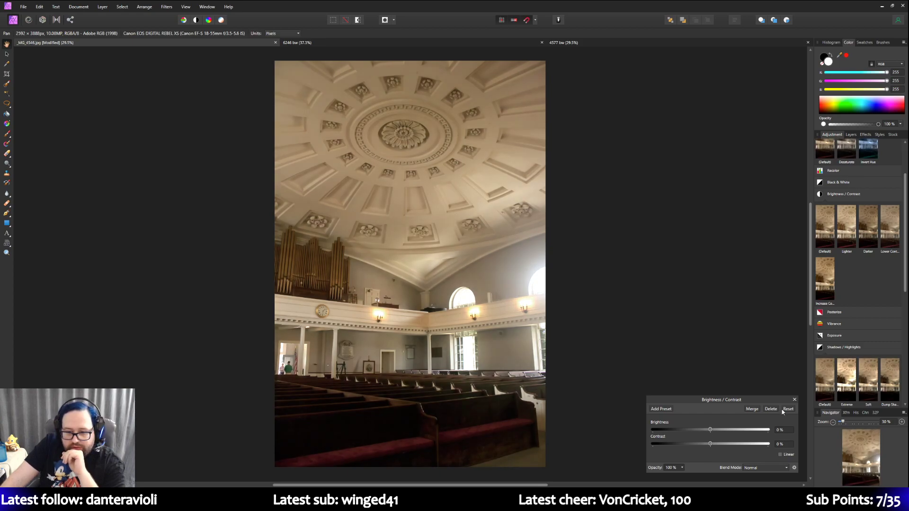
{"action": "left_click", "coordinate": [794, 399]}
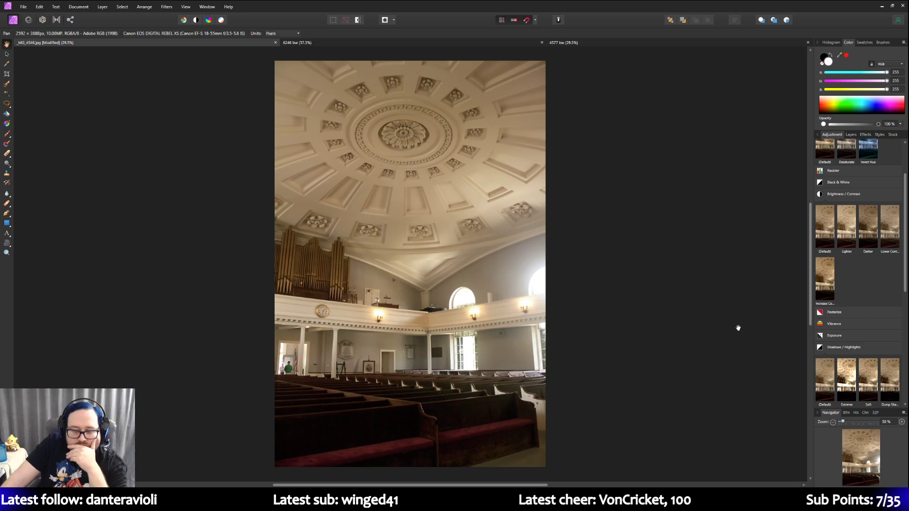
Step: Save the color version of the church photo as a new file named 4546
{"action": "left_click", "coordinate": [850, 135]}
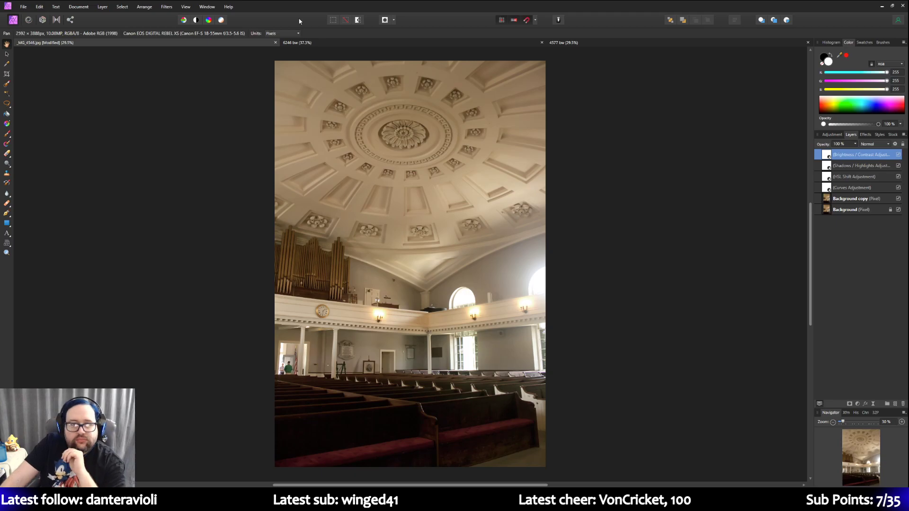
{"action": "left_click", "coordinate": [23, 6]}
{"action": "left_click", "coordinate": [44, 115]}
{"action": "left_click", "coordinate": [58, 219]}
{"action": "left_click_drag", "start_coordinate": [61, 218], "coordinate": [40, 219]}
{"action": "key", "text": "BackSpace"}
{"action": "key", "text": "Return"}
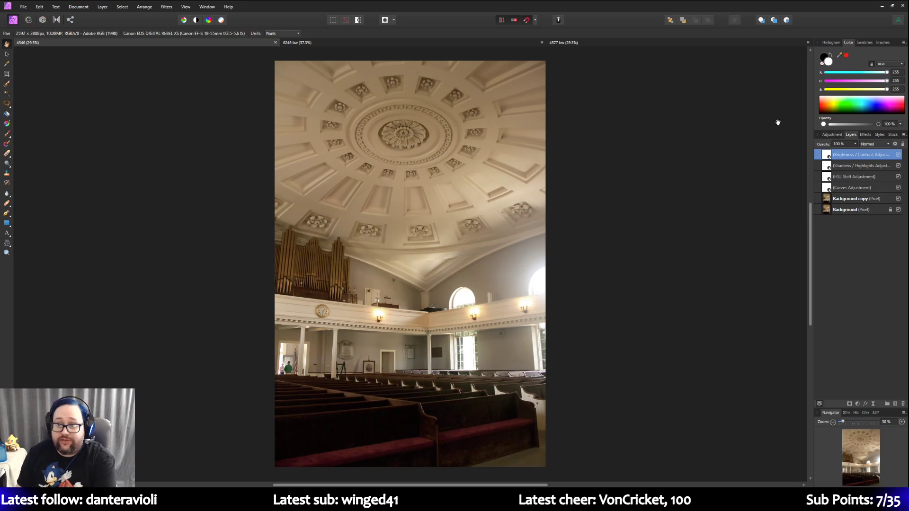
Step: Add a Black & White adjustment to the church photo using the Max Black preset
{"action": "left_click", "coordinate": [836, 135]}
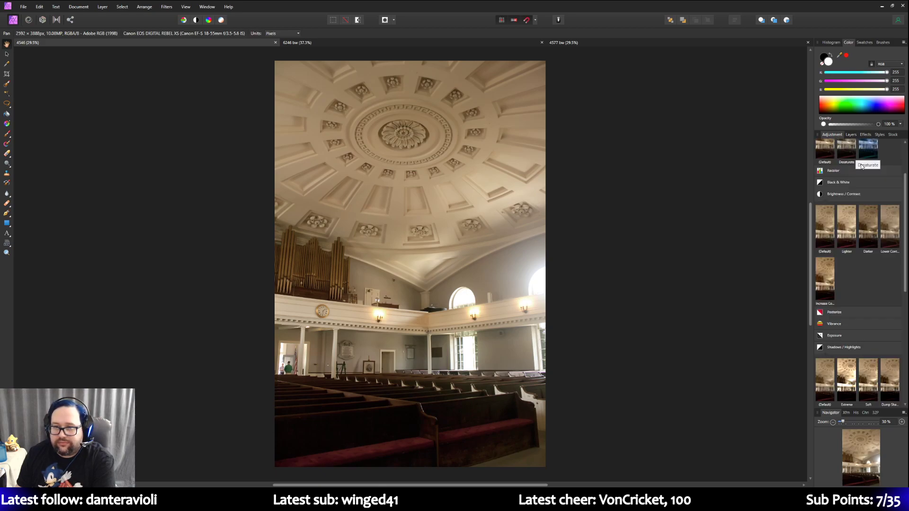
{"action": "scroll", "coordinate": [861, 164], "scroll_direction": "up", "scroll_amount": 3}
{"action": "left_click", "coordinate": [830, 168]}
{"action": "left_click", "coordinate": [842, 204]}
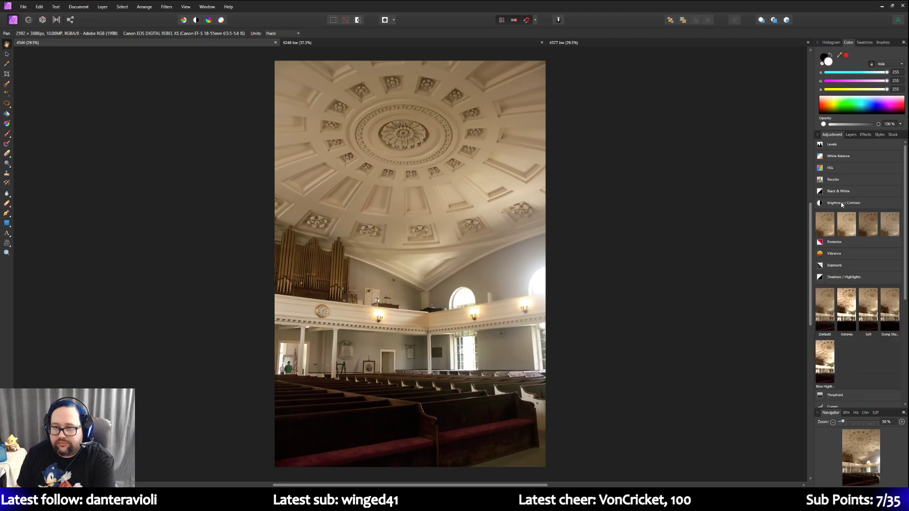
{"action": "left_click", "coordinate": [843, 192]}
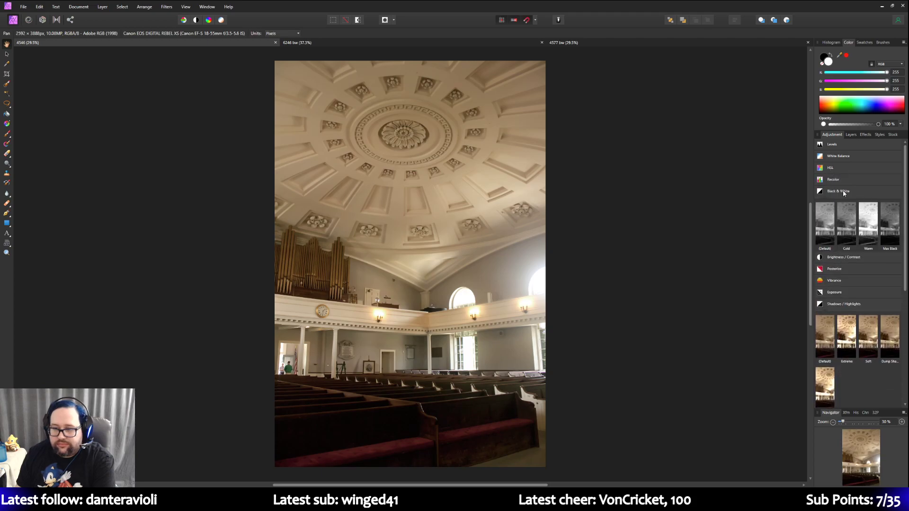
{"action": "left_click", "coordinate": [882, 211]}
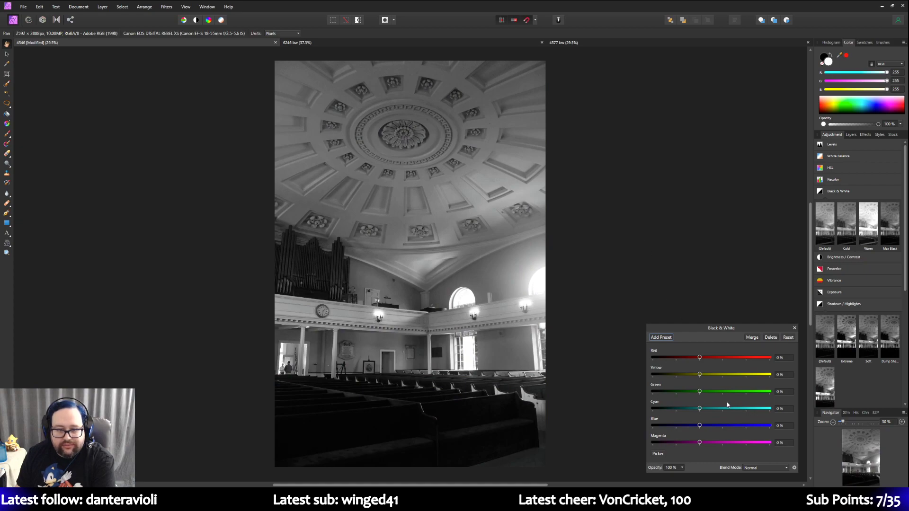
Step: Close the Black & White adjustment's settings and hide that adjustment on the church photo
{"action": "mouse_move", "coordinate": [700, 358]}
{"action": "left_mouse_down"}
{"action": "mouse_move", "coordinate": [763, 360]}
{"action": "mouse_move", "coordinate": [701, 356]}
{"action": "left_mouse_up"}
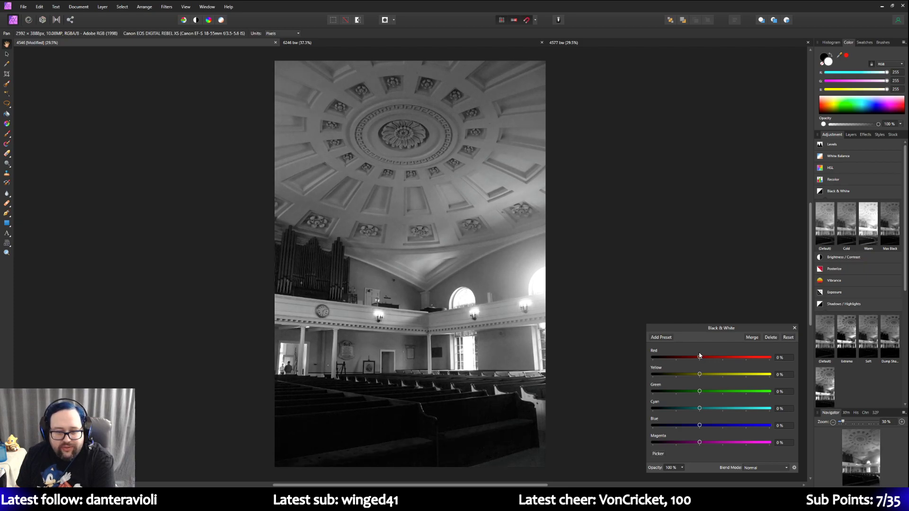
{"action": "left_click", "coordinate": [794, 327]}
{"action": "left_click", "coordinate": [852, 134]}
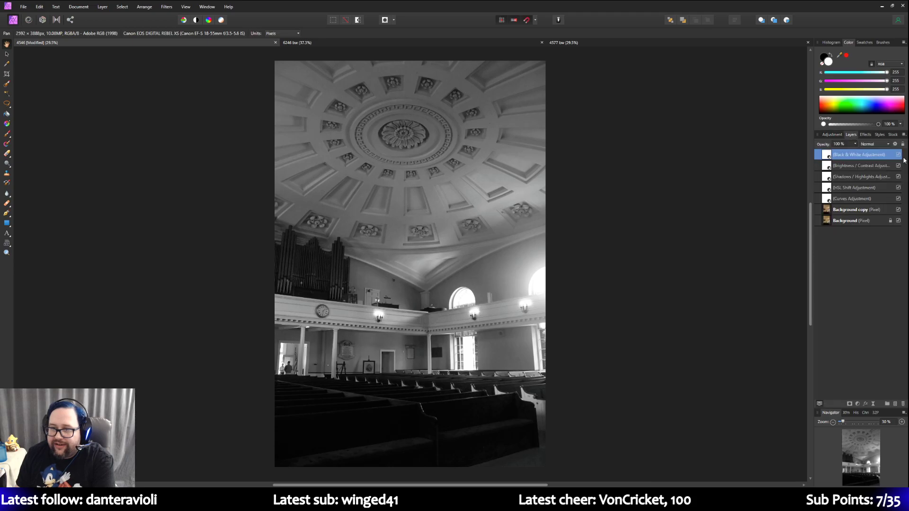
{"action": "left_click", "coordinate": [898, 154]}
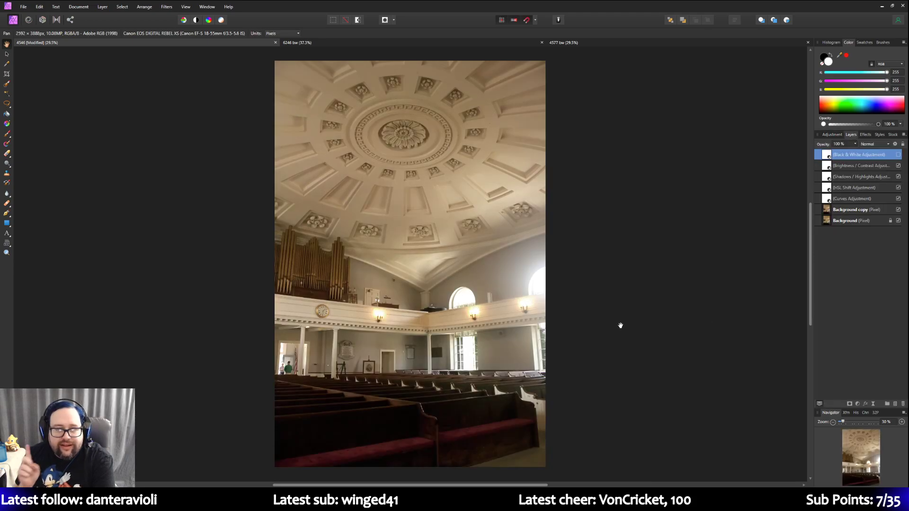
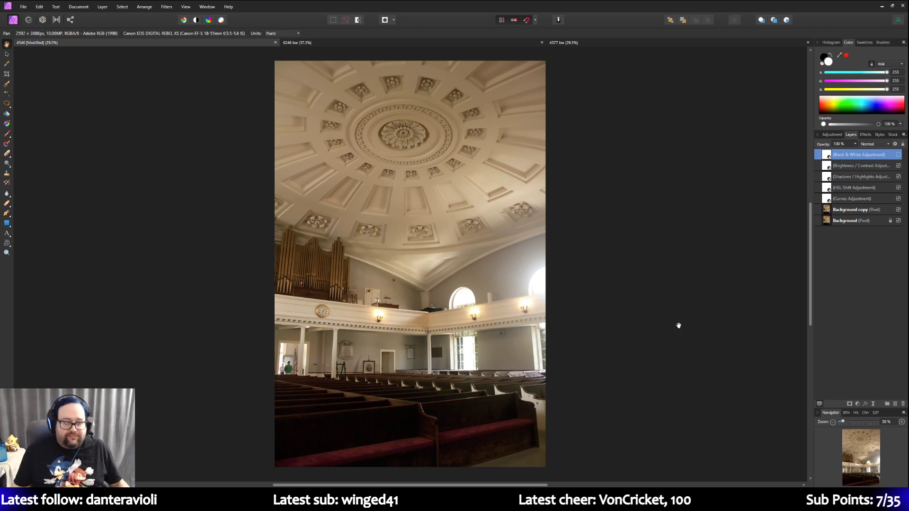
Step: Review the black-and-white Quincy Market and gravestone photos, and open the photos _MG_1122.jpg and _MG_2938.jpg
{"action": "left_click", "coordinate": [423, 44]}
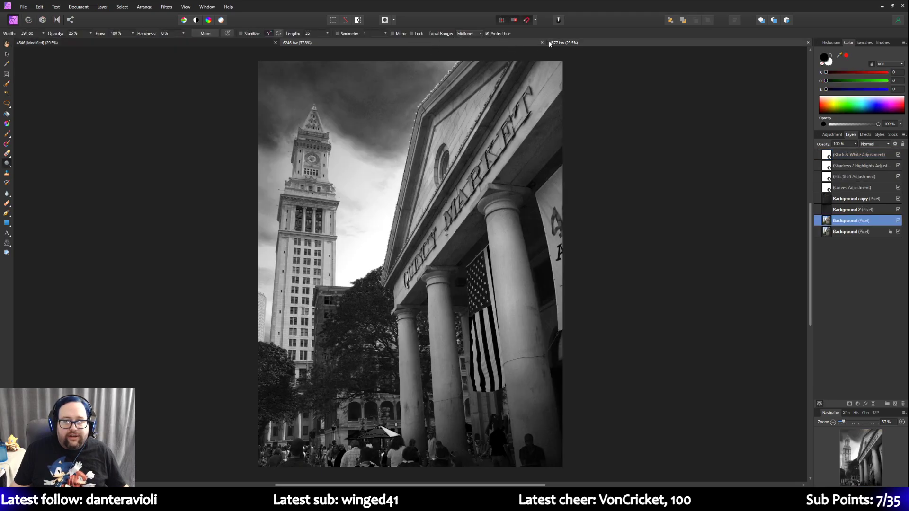
{"action": "left_click", "coordinate": [546, 44]}
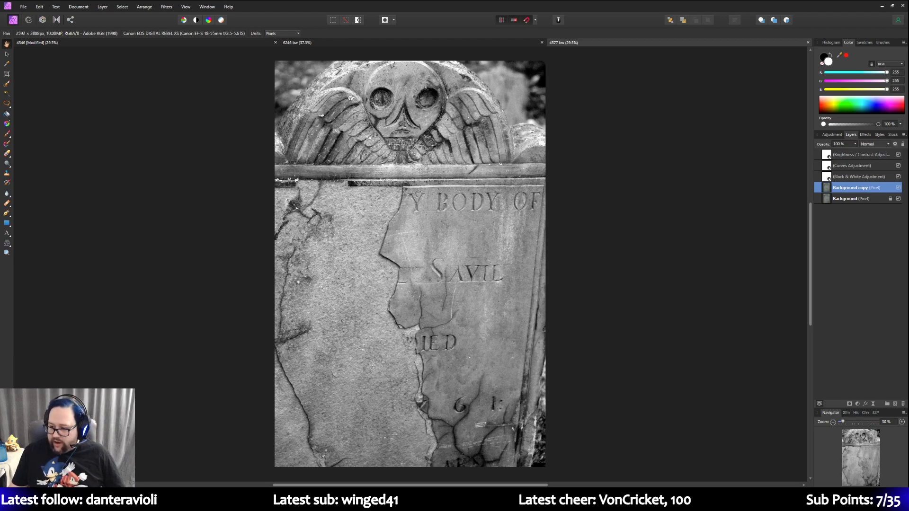
{"action": "key", "text": "super+d"}
{"action": "key", "text": "super+d"}
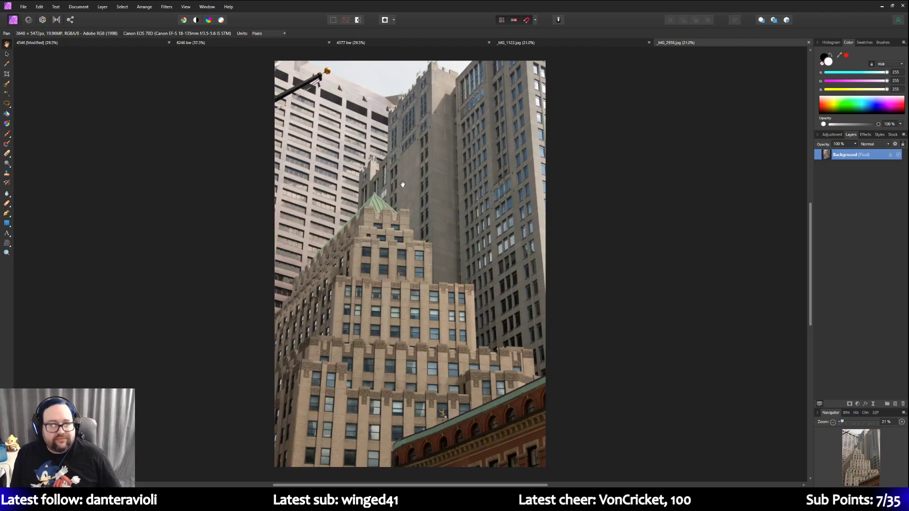
Step: Switch to the brick clock tower photo _MG_1122.jpg and duplicate its Background layer
{"action": "left_click", "coordinate": [498, 43]}
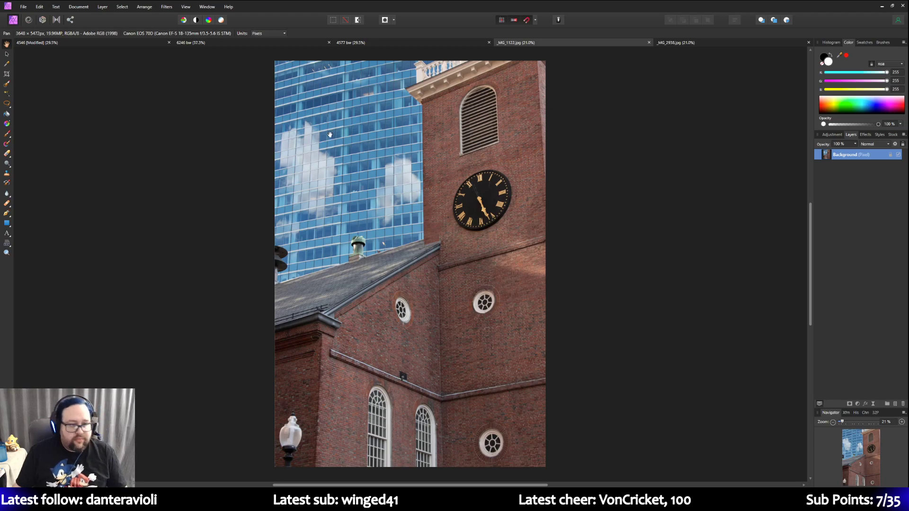
{"action": "right_click", "coordinate": [851, 156]}
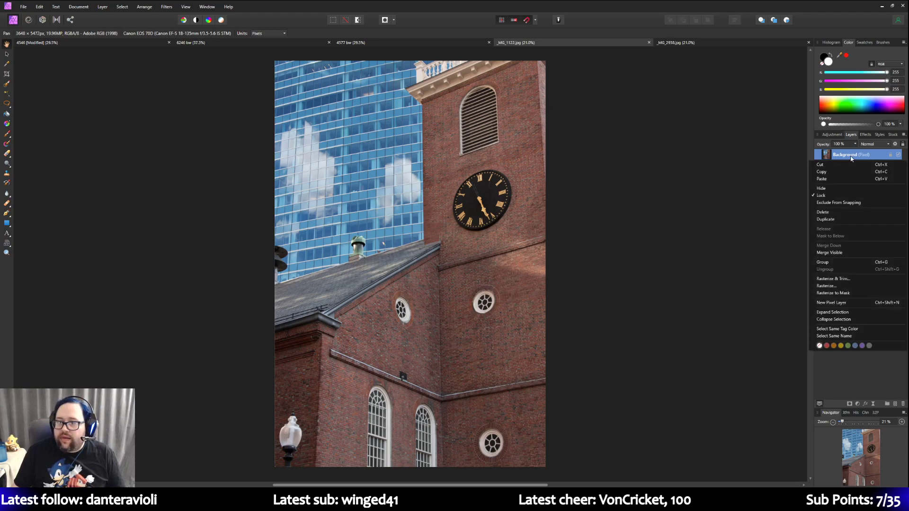
{"action": "left_click", "coordinate": [832, 219]}
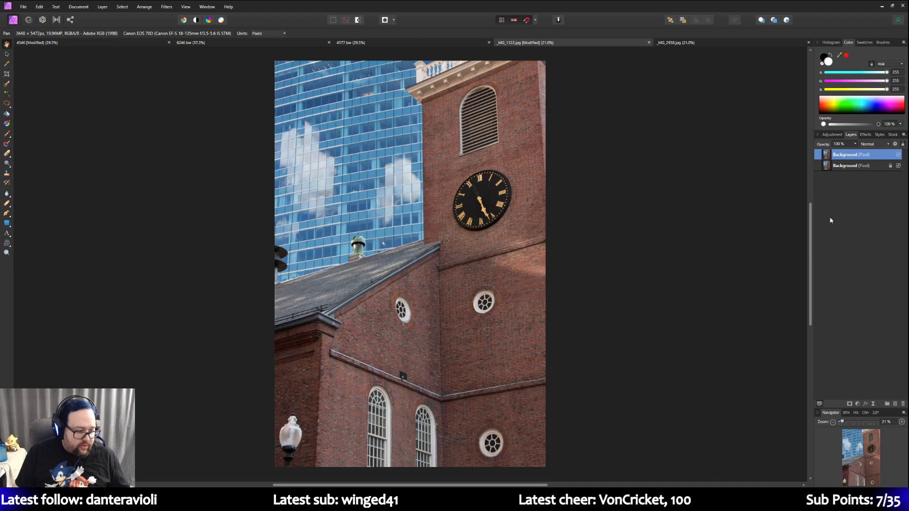
{"action": "right_click", "coordinate": [843, 160]}
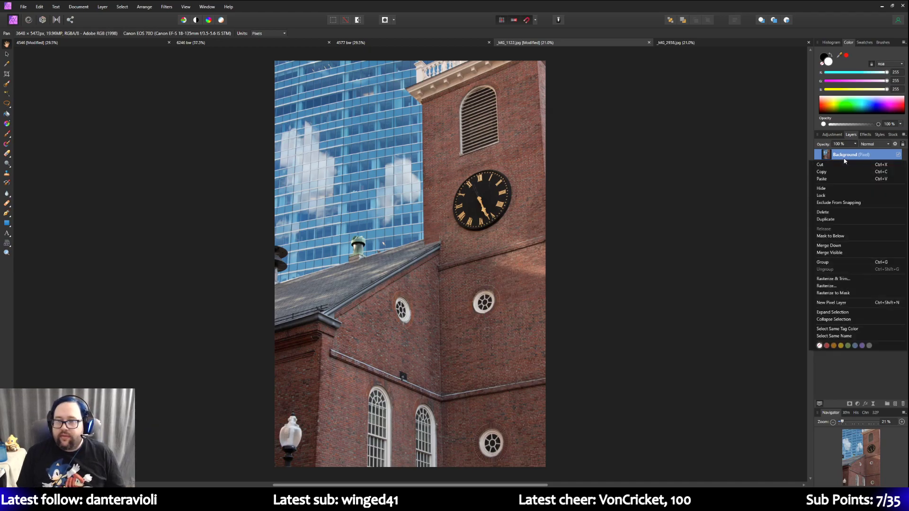
{"action": "left_click", "coordinate": [827, 219]}
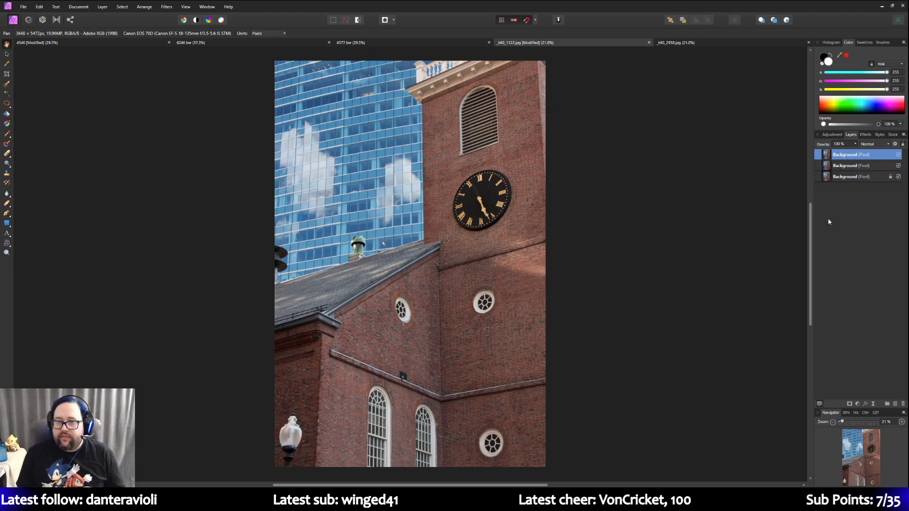
{"action": "right_click", "coordinate": [845, 161]}
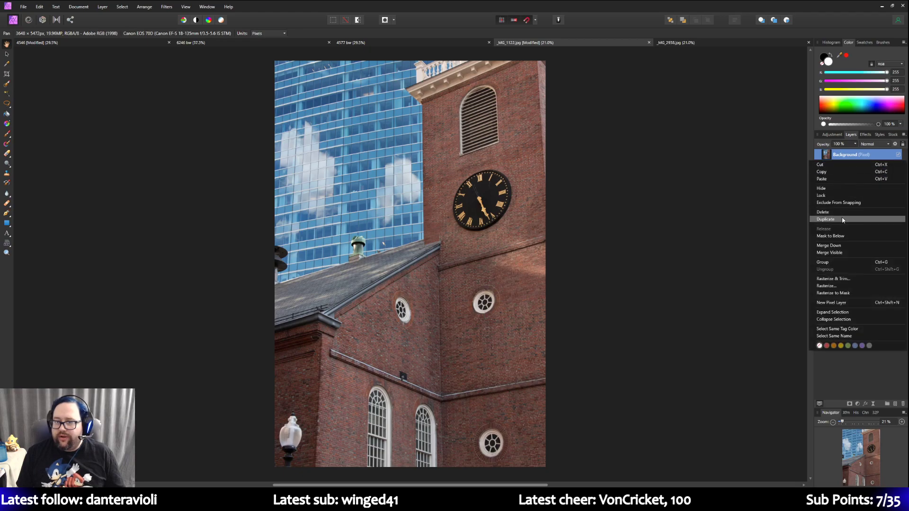
{"action": "left_click", "coordinate": [842, 220]}
Step: Rename the duplicated layer of the clock tower photo as Background copy
{"action": "double_click", "coordinate": [856, 155]}
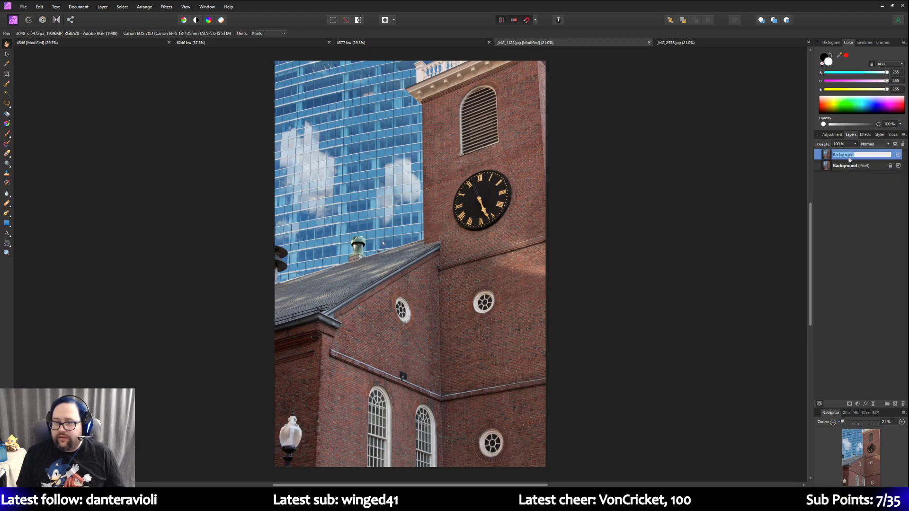
{"action": "type", "text": "co"}
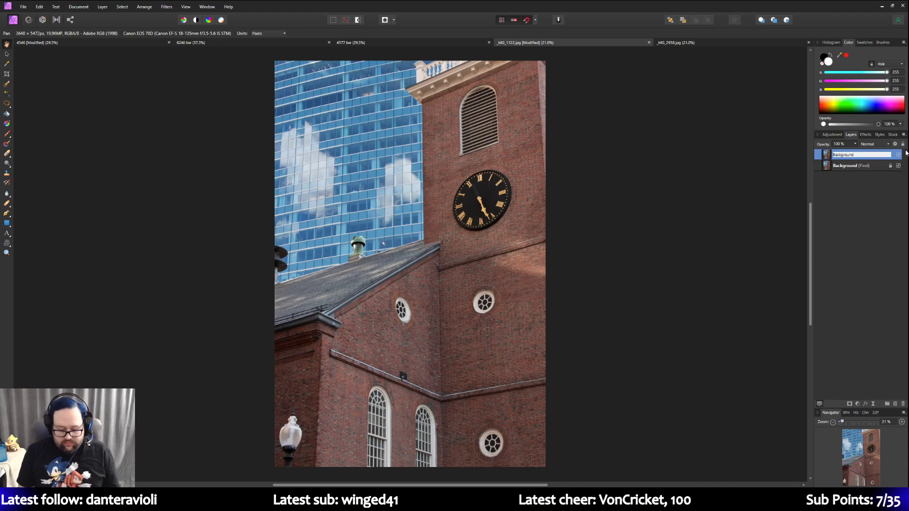
{"action": "type", "text": "py"}
{"action": "key", "text": "Return"}
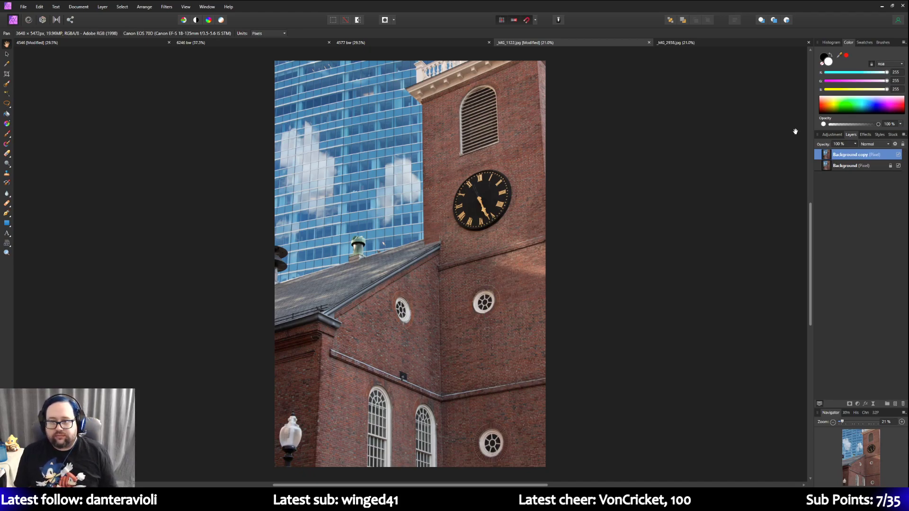
Step: Add a Curves adjustment with the black point at X about 0.066 and the white point at X about 0.879
{"action": "left_click", "coordinate": [833, 135]}
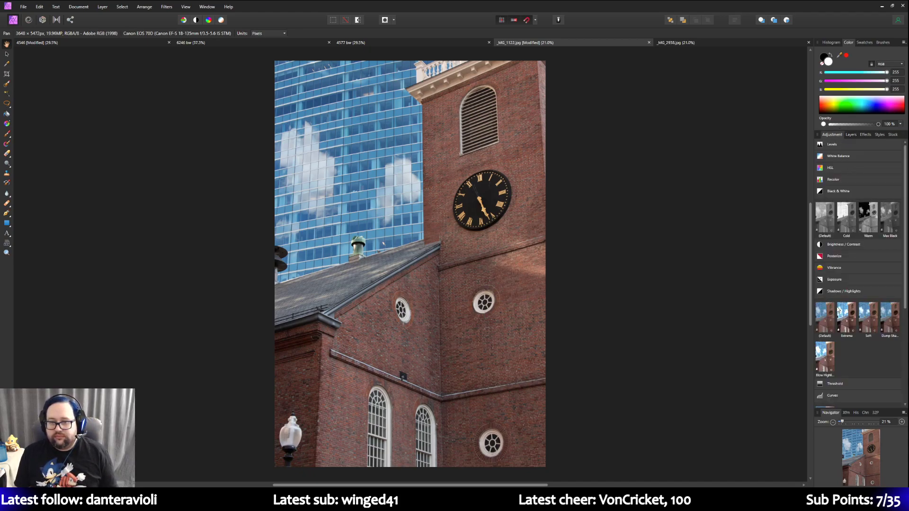
{"action": "scroll", "coordinate": [833, 281], "scroll_direction": "down", "scroll_amount": 3}
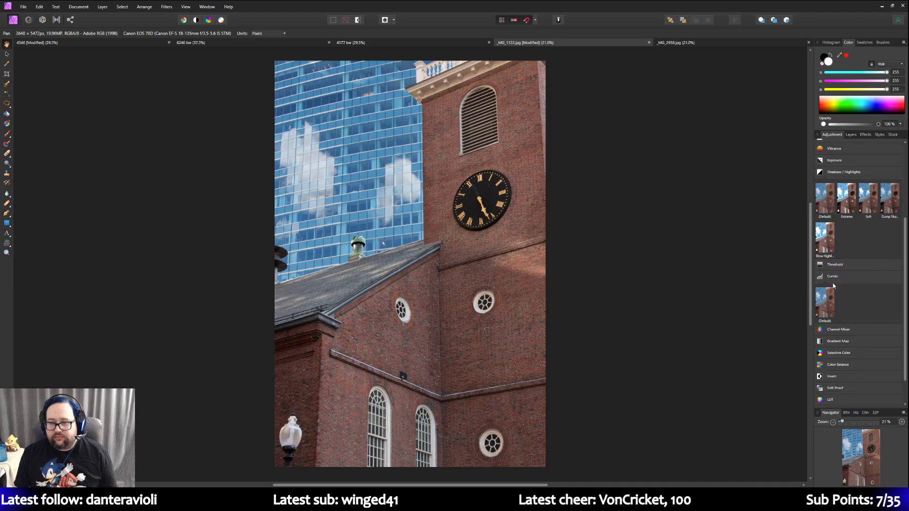
{"action": "scroll", "coordinate": [834, 286], "scroll_direction": "down", "scroll_amount": 1}
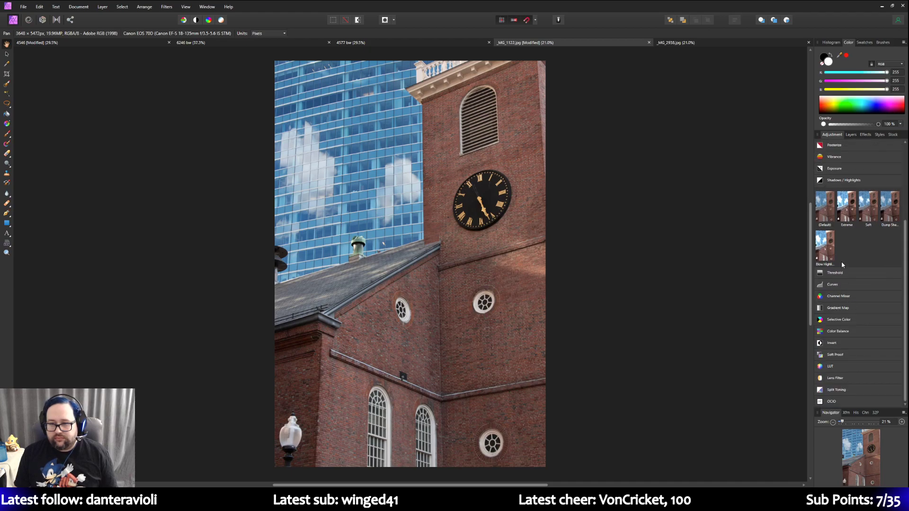
{"action": "left_click", "coordinate": [831, 278]}
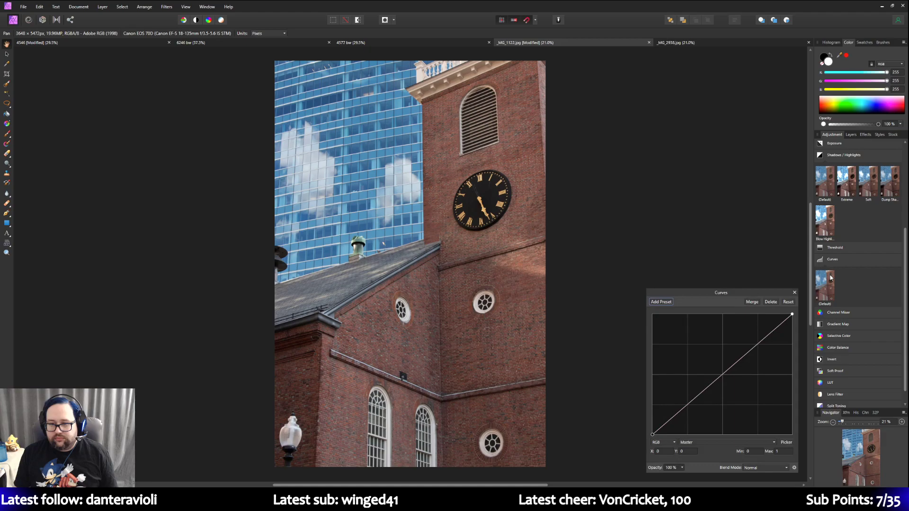
{"action": "left_click_drag", "start_coordinate": [652, 434], "coordinate": [661, 434]}
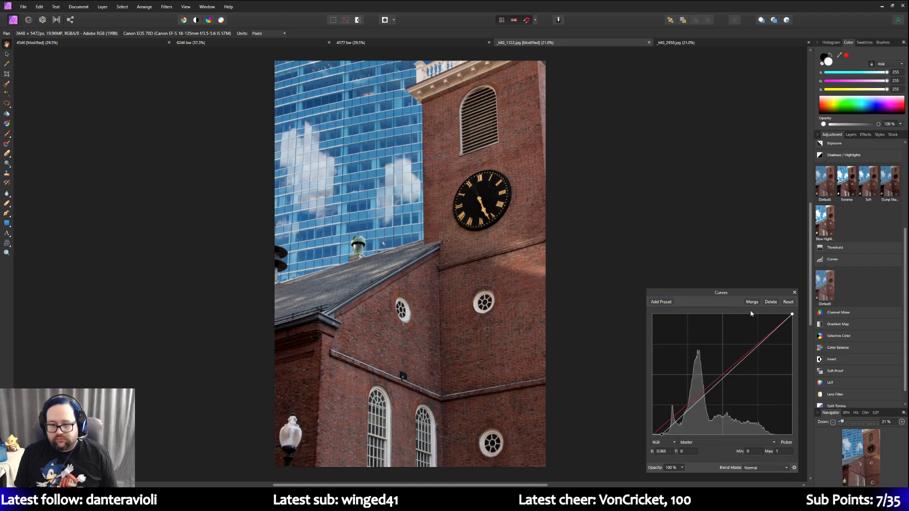
{"action": "left_click_drag", "start_coordinate": [792, 316], "coordinate": [775, 317]}
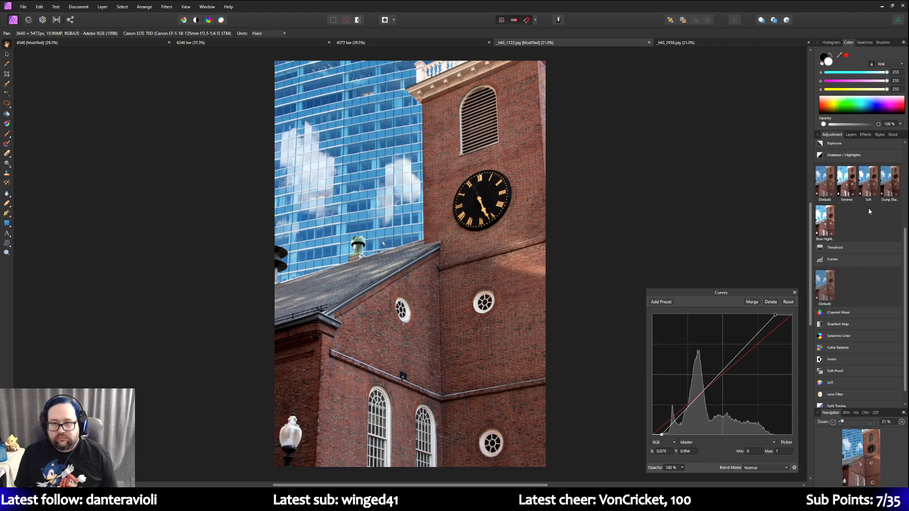
Step: Add a default HSL adjustment above the Curves adjustment of the clock tower photo
{"action": "scroll", "coordinate": [847, 180], "scroll_direction": "up", "scroll_amount": 4}
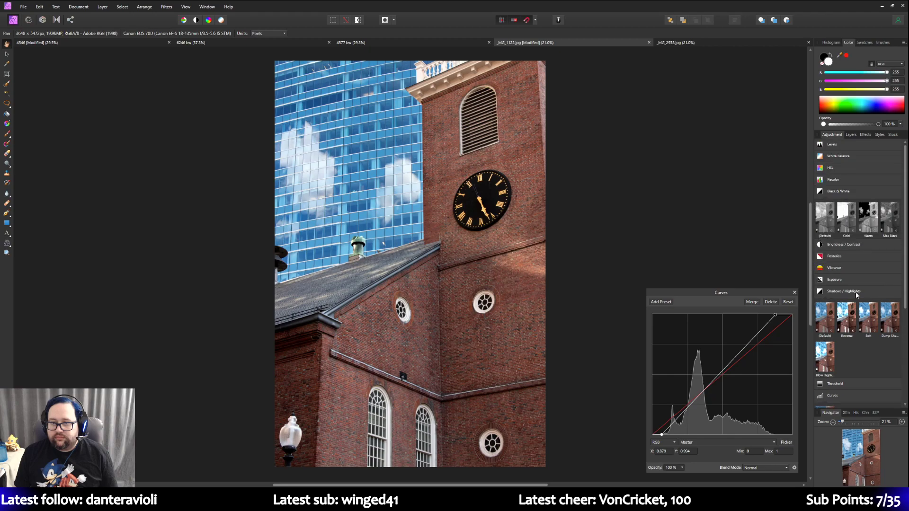
{"action": "mouse_move", "coordinate": [841, 172]}
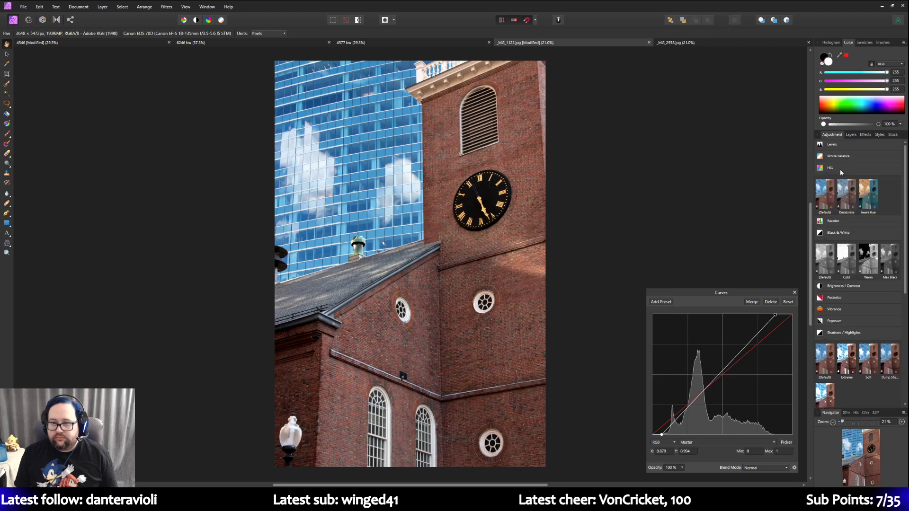
{"action": "left_click", "coordinate": [829, 194]}
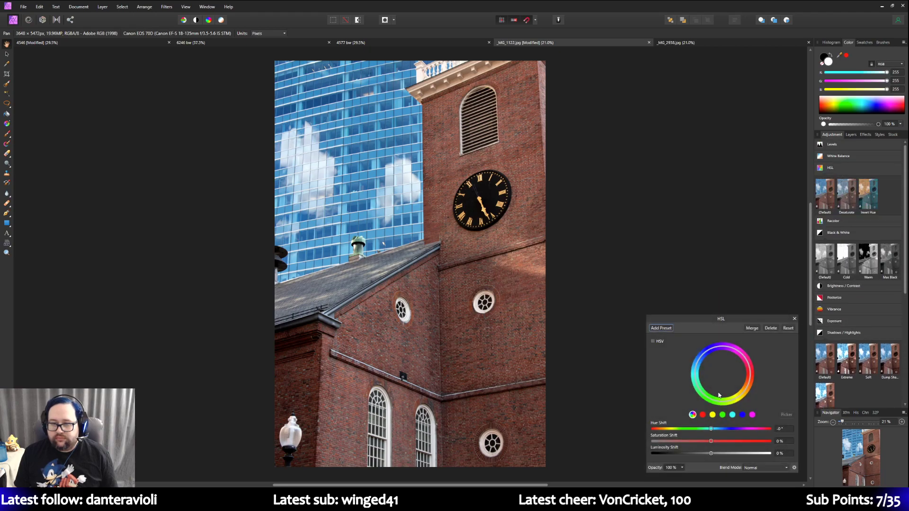
Step: Try a hue shift of -2.7° on the HSL adjustment and restore it to 0°
{"action": "mouse_move", "coordinate": [712, 431]}
{"action": "left_mouse_down"}
{"action": "mouse_move", "coordinate": [670, 428]}
{"action": "mouse_move", "coordinate": [794, 424]}
{"action": "mouse_move", "coordinate": [653, 432]}
{"action": "mouse_move", "coordinate": [793, 428]}
{"action": "mouse_move", "coordinate": [681, 429]}
{"action": "mouse_move", "coordinate": [710, 431]}
{"action": "left_mouse_up"}
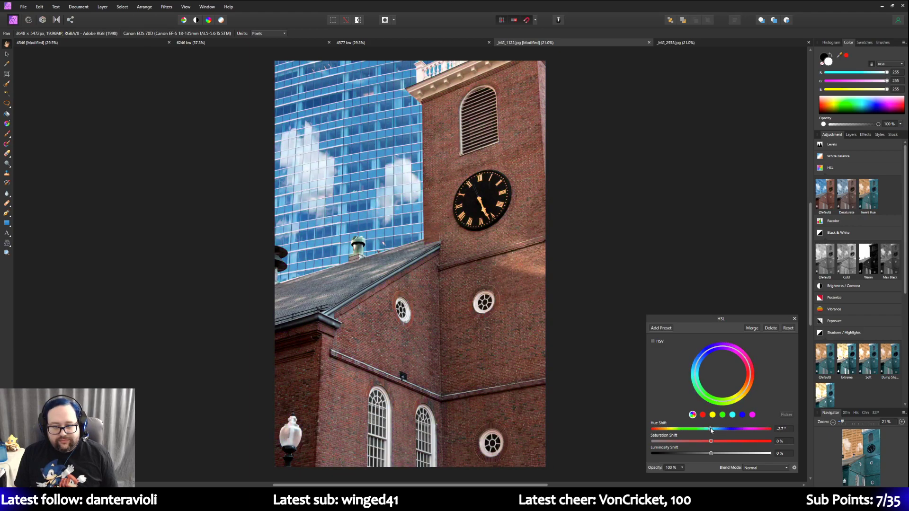
{"action": "left_click", "coordinate": [783, 429]}
{"action": "type", "text": "0"}
{"action": "key", "text": "Return"}
Step: Set the HSL adjustment's overall saturation shift to -20% and the red channel's saturation shift to -14%
{"action": "left_click_drag", "start_coordinate": [711, 441], "coordinate": [702, 442]}
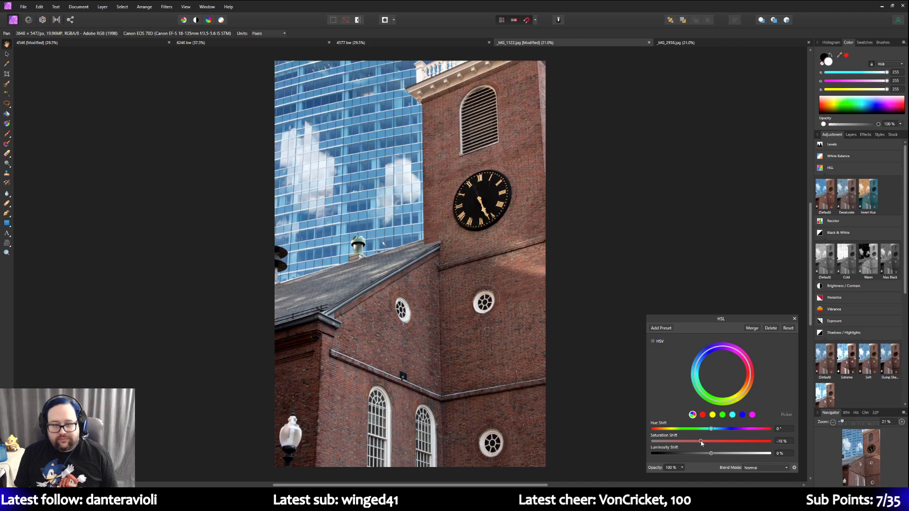
{"action": "left_click_drag", "start_coordinate": [702, 442], "coordinate": [701, 443]}
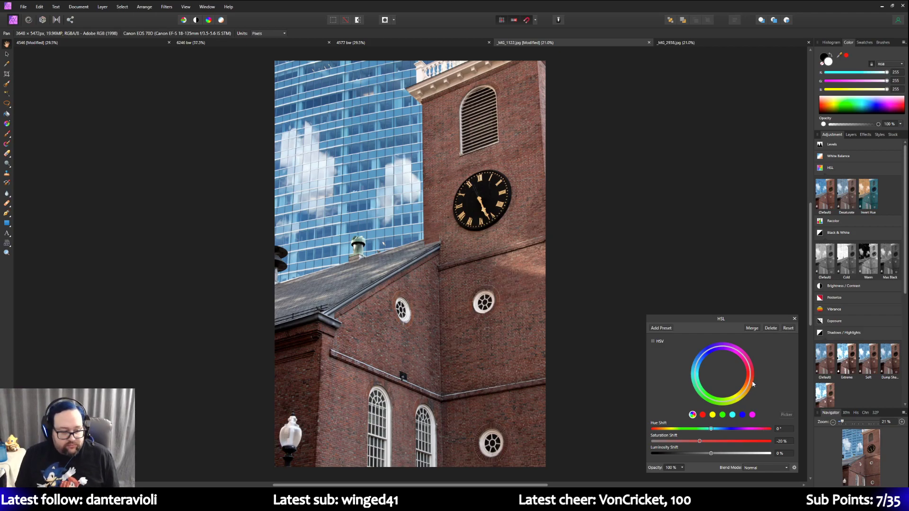
{"action": "left_click", "coordinate": [703, 415]}
{"action": "mouse_move", "coordinate": [710, 441]}
{"action": "left_mouse_down"}
{"action": "mouse_move", "coordinate": [631, 443]}
{"action": "mouse_move", "coordinate": [702, 442]}
{"action": "left_mouse_up"}
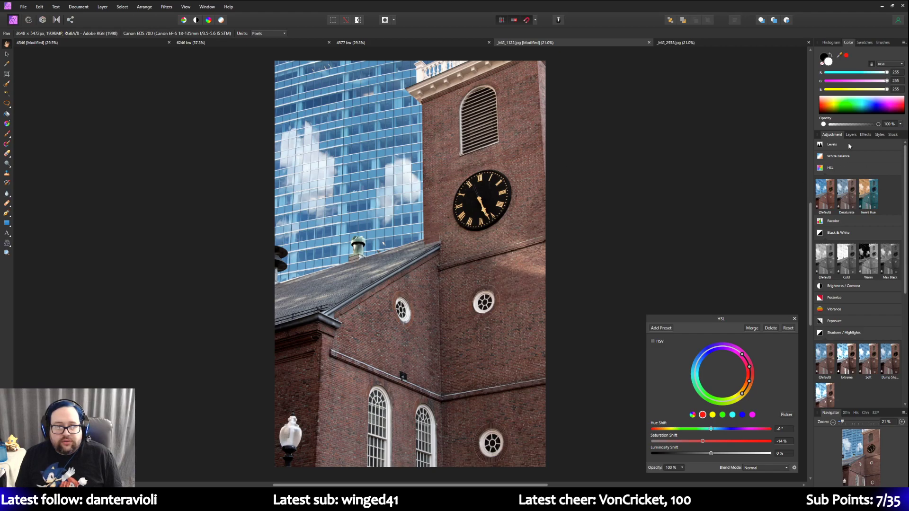
Step: Set the cyan channel's saturation shift to -15% and close the HSL settings
{"action": "left_click", "coordinate": [732, 415]}
{"action": "mouse_move", "coordinate": [711, 441]}
{"action": "left_mouse_down"}
{"action": "mouse_move", "coordinate": [597, 435]}
{"action": "mouse_move", "coordinate": [702, 440]}
{"action": "left_mouse_up"}
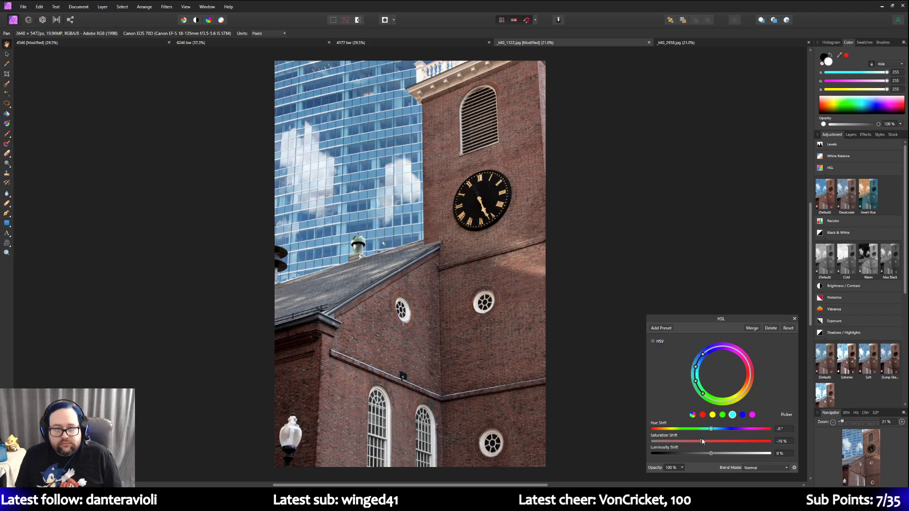
{"action": "left_click_drag", "start_coordinate": [702, 442], "coordinate": [704, 441]}
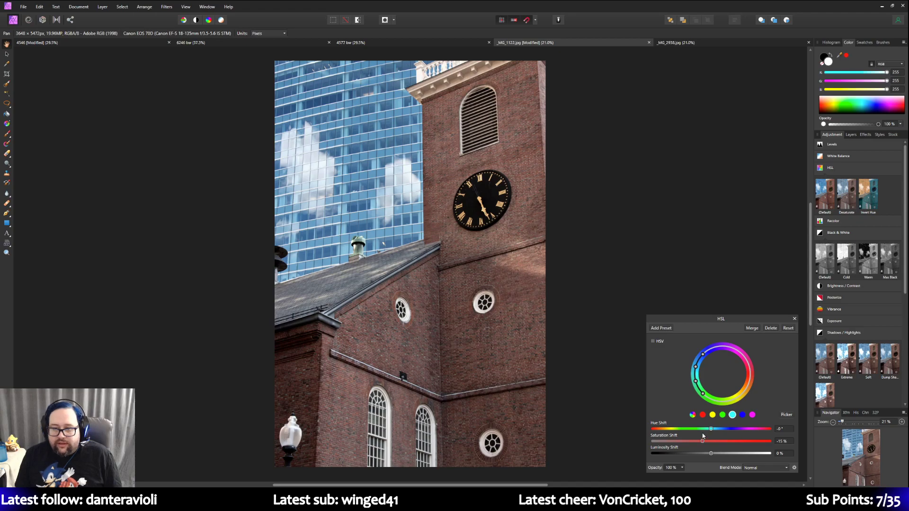
{"action": "left_click", "coordinate": [795, 319]}
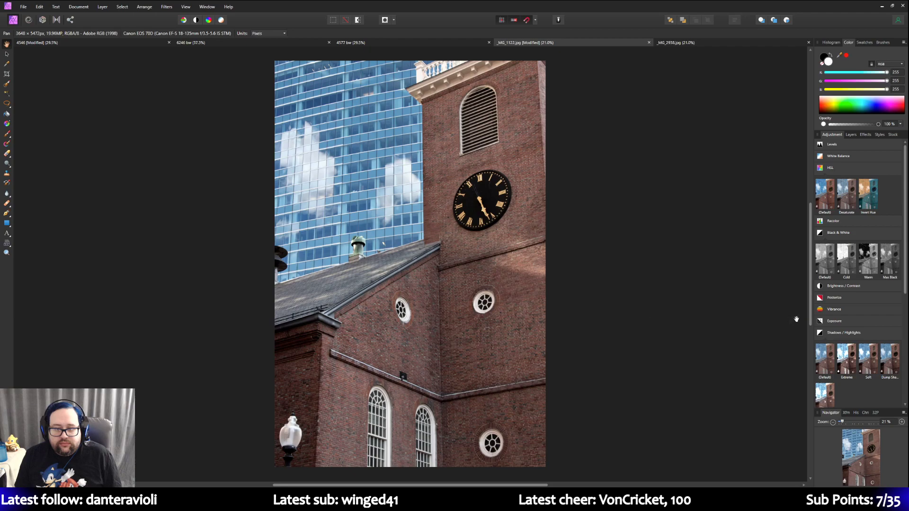
Step: Fill the Background copy layer with a linear black-to-transparent gradient running from the photo's lower-right corner toward its centre
{"action": "left_click", "coordinate": [852, 135]}
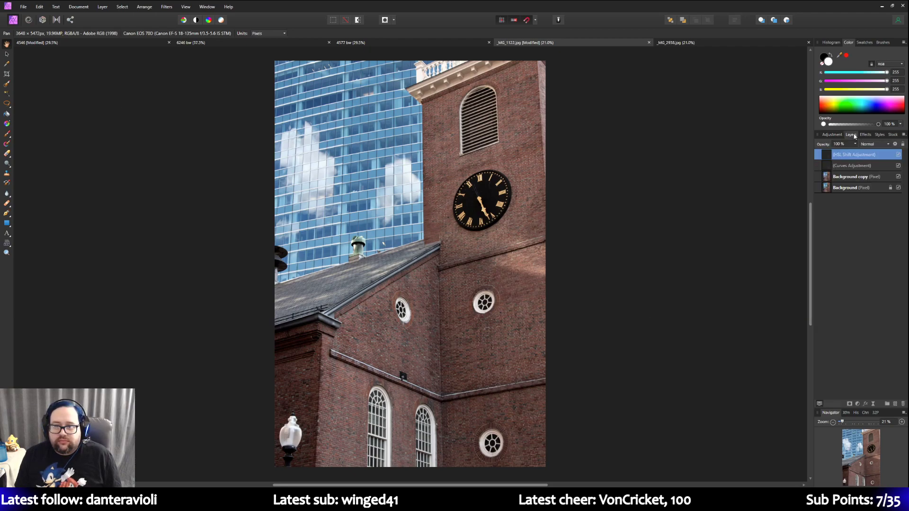
{"action": "left_click", "coordinate": [863, 177]}
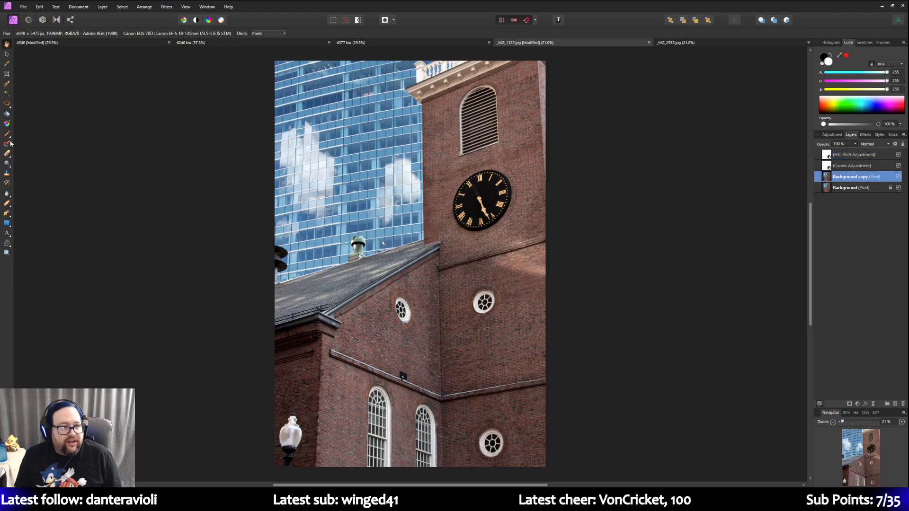
{"action": "left_click", "coordinate": [6, 125]}
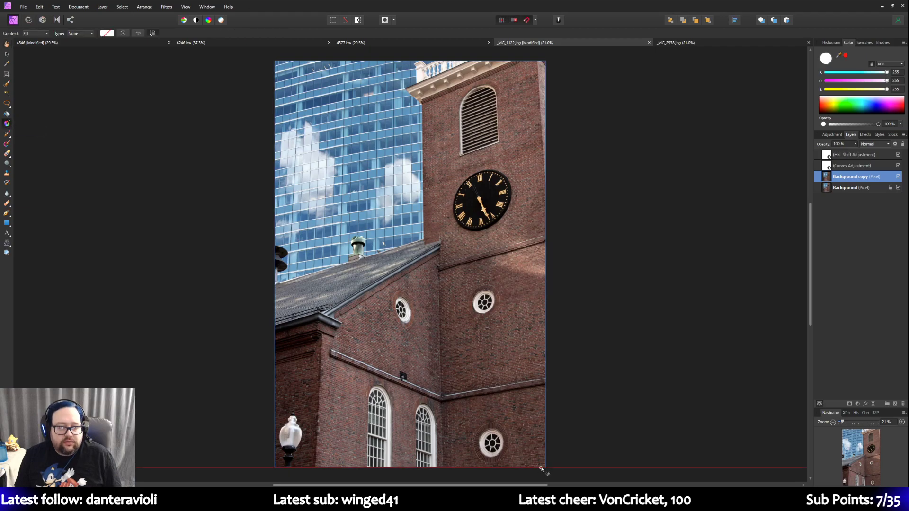
{"action": "left_click_drag", "start_coordinate": [546, 467], "coordinate": [462, 368]}
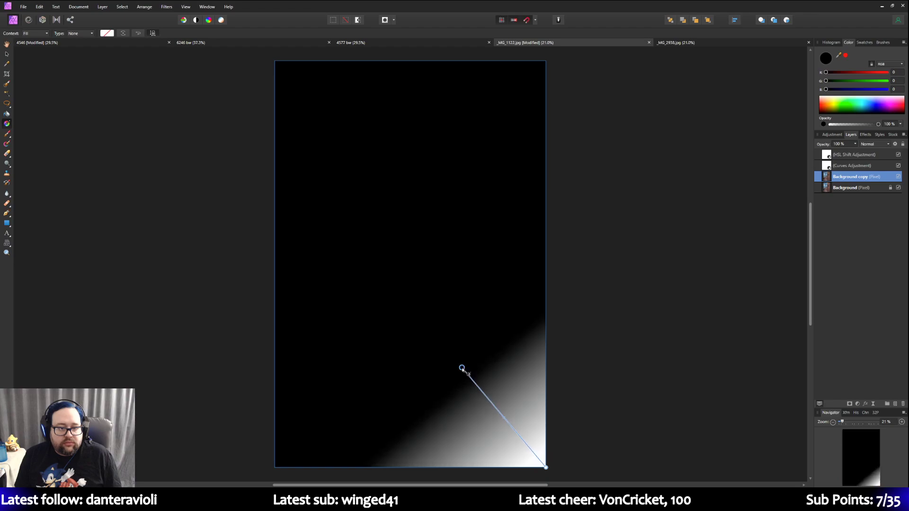
{"action": "left_click", "coordinate": [105, 34]}
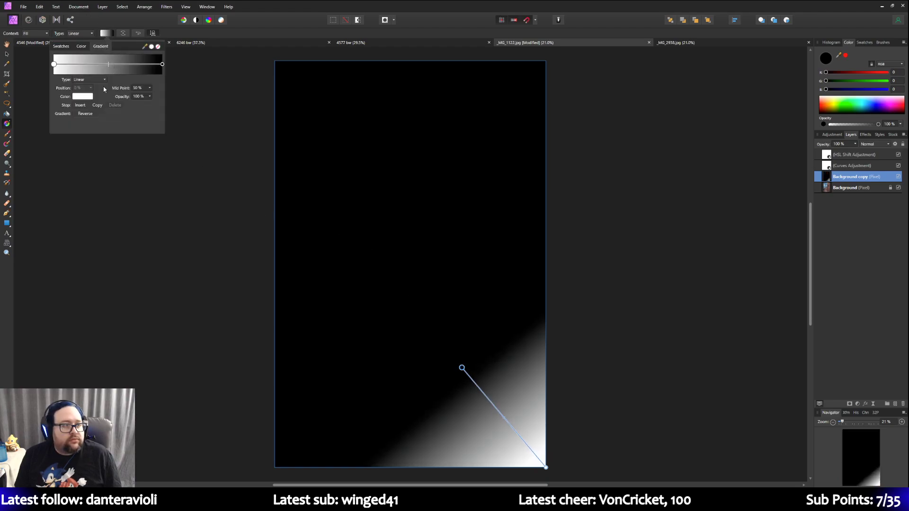
{"action": "left_click", "coordinate": [61, 46]}
{"action": "left_click", "coordinate": [63, 77]}
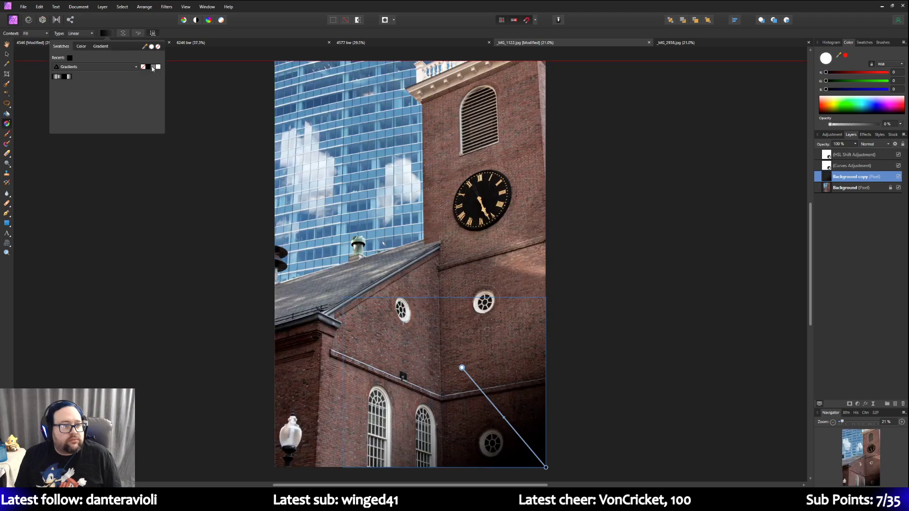
Step: Lower the black stop's opacity in the lower-right gradient and extend the gradient further toward the photo's centre
{"action": "left_click", "coordinate": [100, 45]}
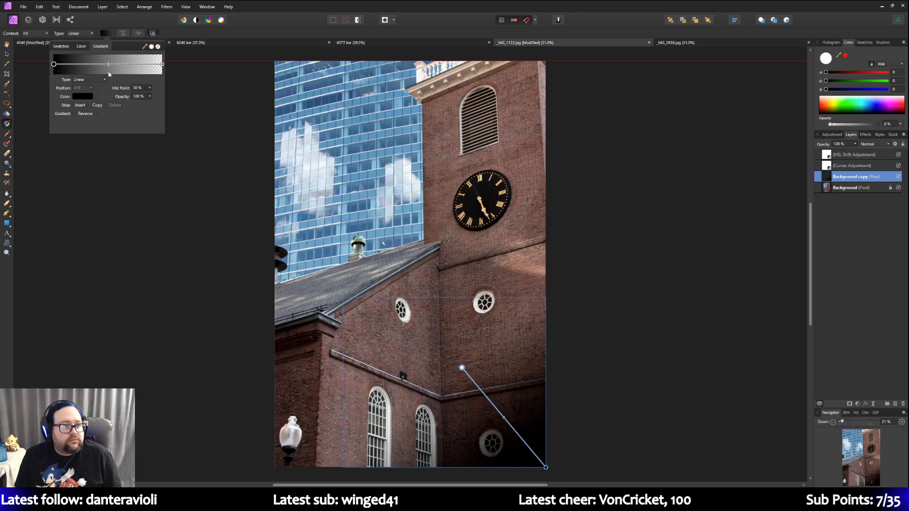
{"action": "left_click", "coordinate": [149, 96]}
{"action": "left_click_drag", "start_coordinate": [151, 104], "coordinate": [135, 107]}
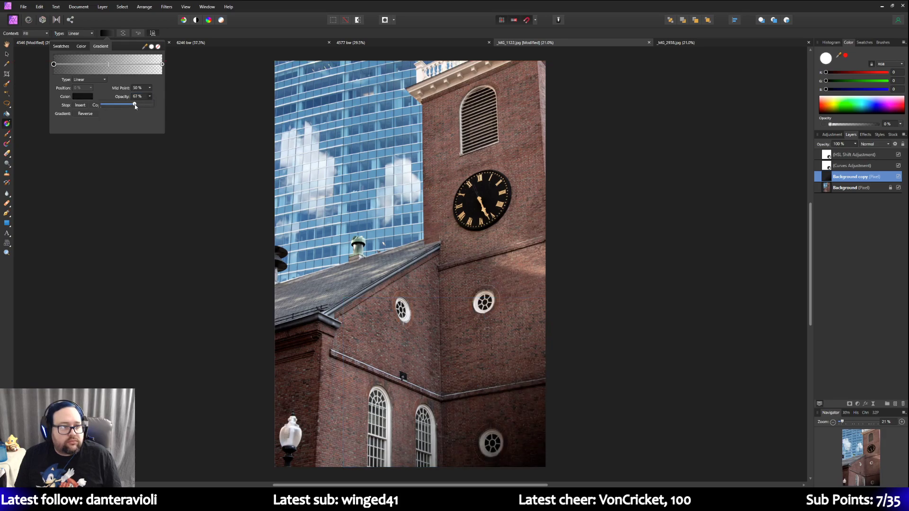
{"action": "left_click_drag", "start_coordinate": [135, 106], "coordinate": [132, 106]}
{"action": "left_click", "coordinate": [457, 363]}
{"action": "left_click_drag", "start_coordinate": [457, 363], "coordinate": [428, 339]}
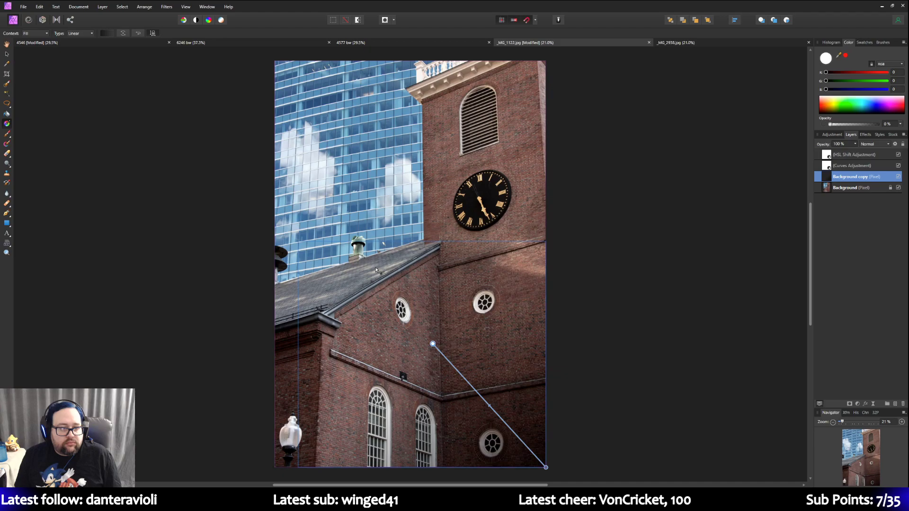
{"action": "left_click", "coordinate": [629, 267]}
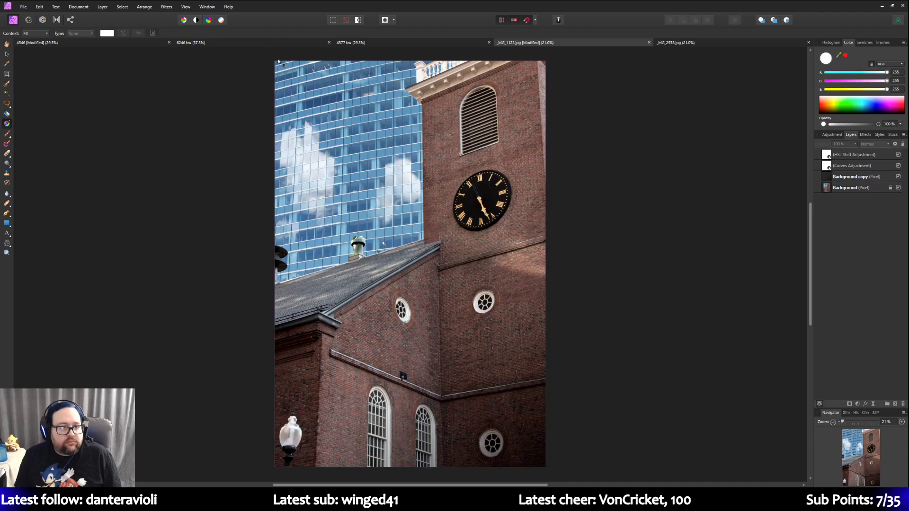
Step: Duplicate the locked Background layer and fill the copy with a linear black-to-transparent gradient from the photo's upper-left corner
{"action": "right_click", "coordinate": [842, 189]}
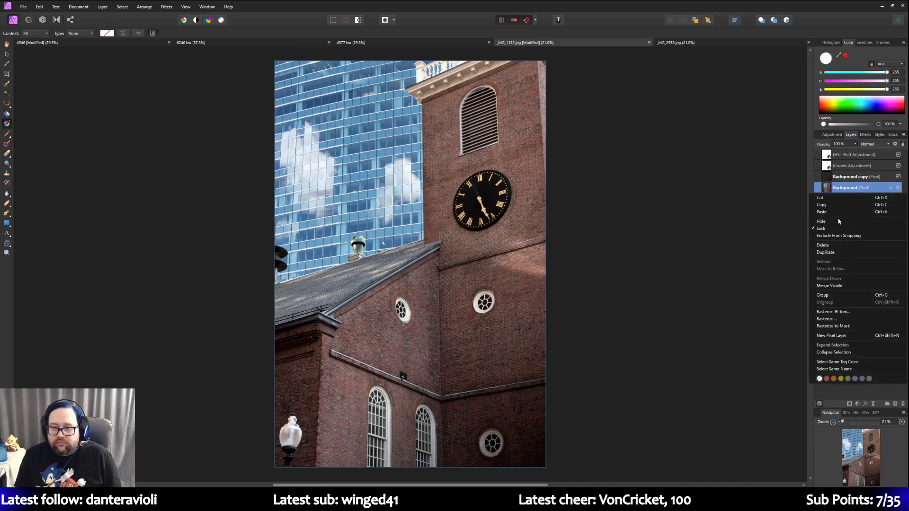
{"action": "left_click", "coordinate": [834, 255]}
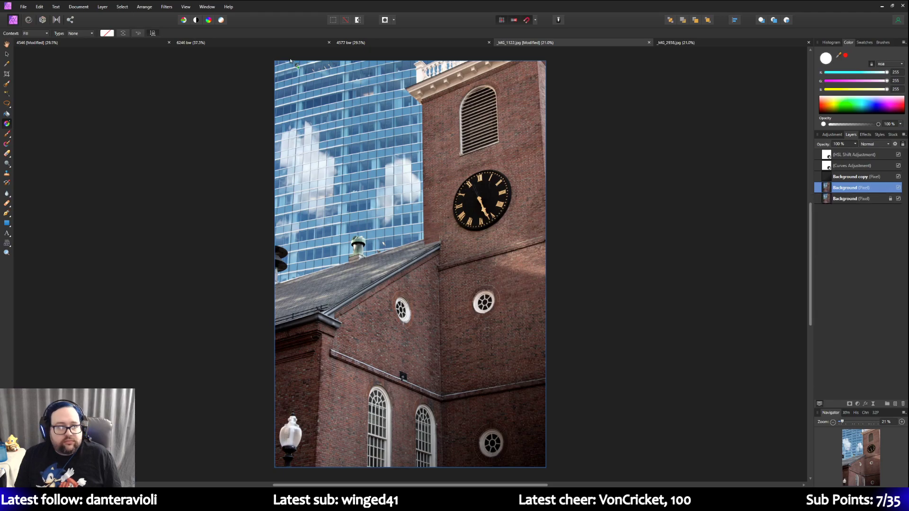
{"action": "left_click_drag", "start_coordinate": [274, 61], "coordinate": [389, 168]}
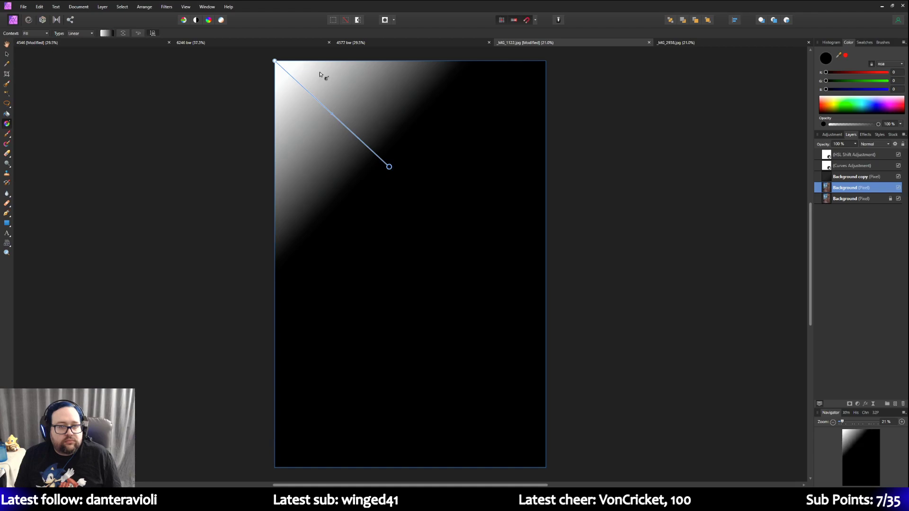
{"action": "left_click", "coordinate": [107, 34]}
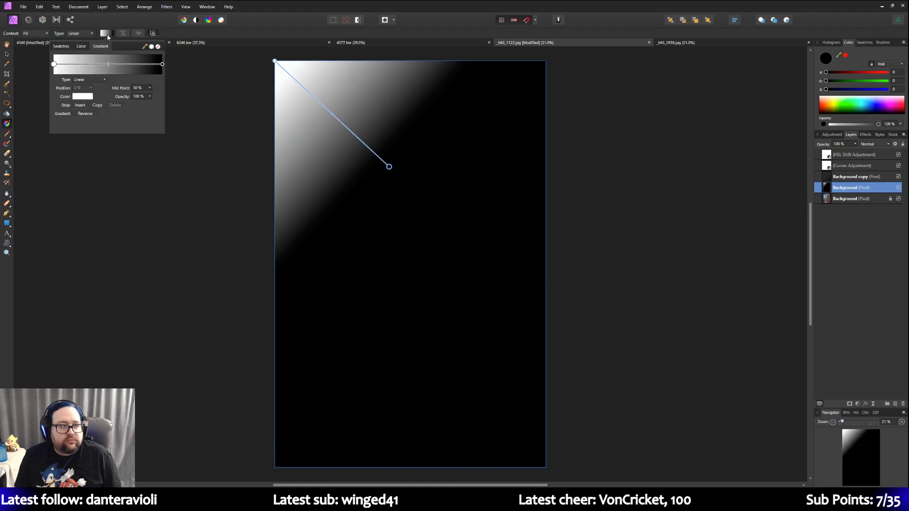
{"action": "left_click", "coordinate": [61, 46]}
{"action": "left_click", "coordinate": [65, 77]}
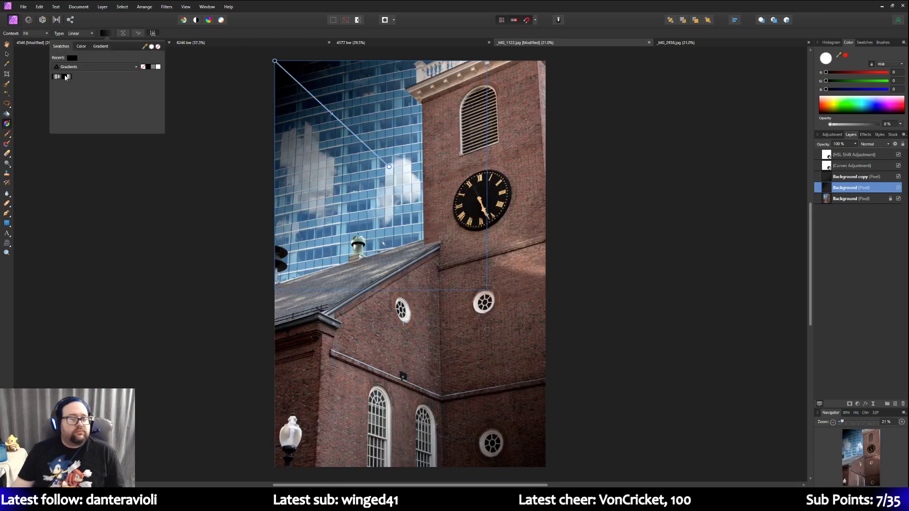
Step: Set the black stop's opacity in the upper-left gradient to 61% and extend the gradient slightly downward
{"action": "left_click", "coordinate": [104, 47]}
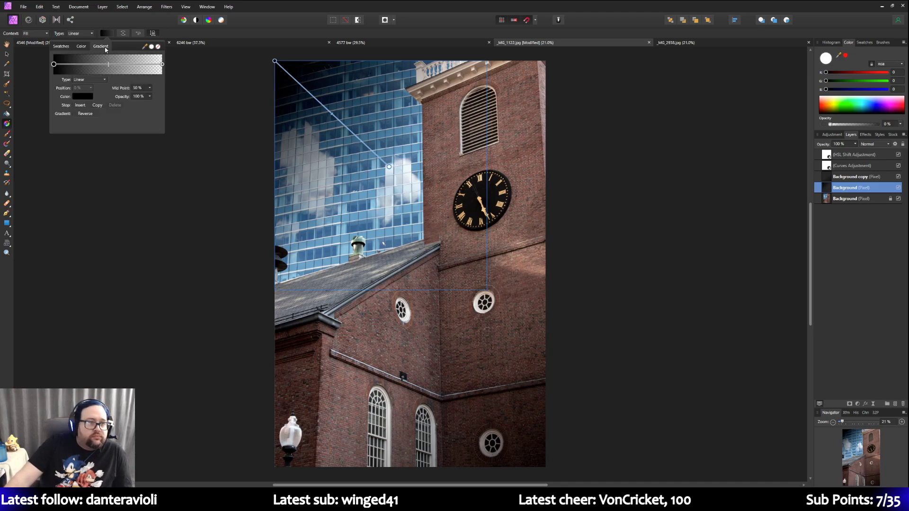
{"action": "left_click", "coordinate": [150, 96]}
{"action": "left_click_drag", "start_coordinate": [150, 104], "coordinate": [133, 105]}
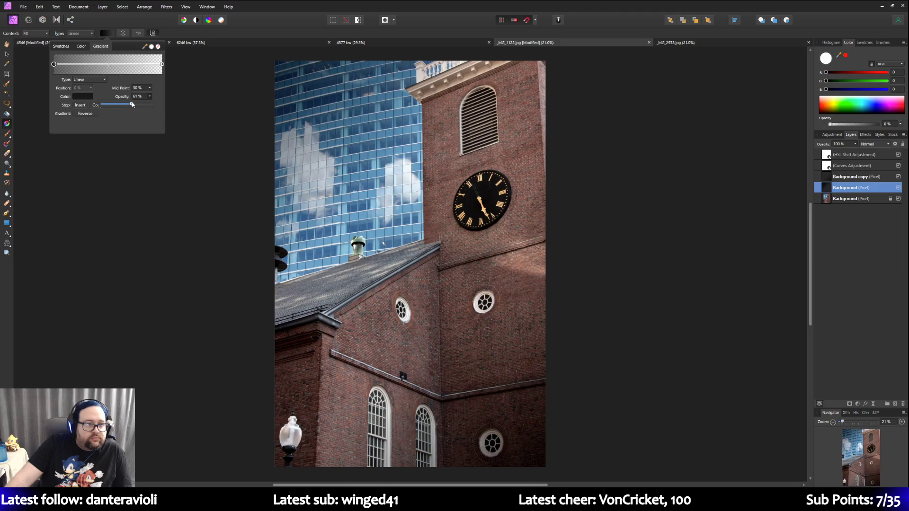
{"action": "left_click", "coordinate": [391, 166]}
{"action": "left_click_drag", "start_coordinate": [394, 182], "coordinate": [393, 182]}
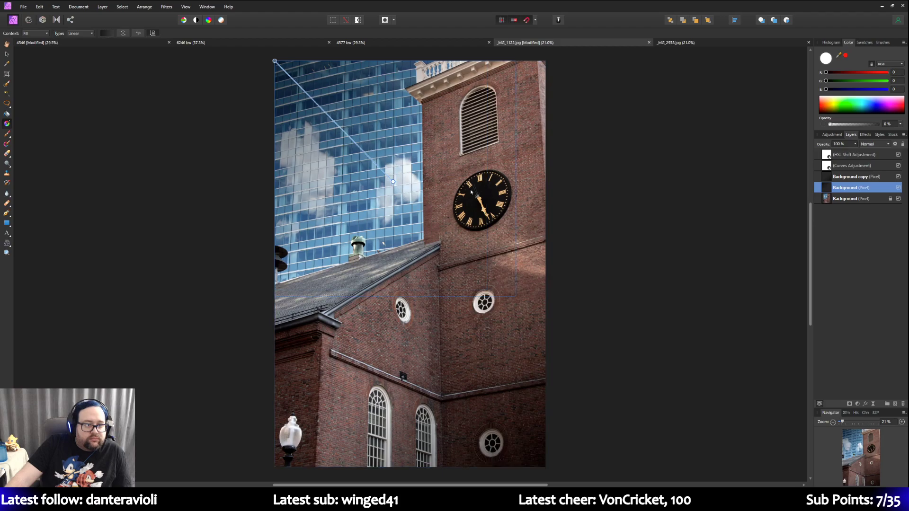
{"action": "key", "text": "Escape"}
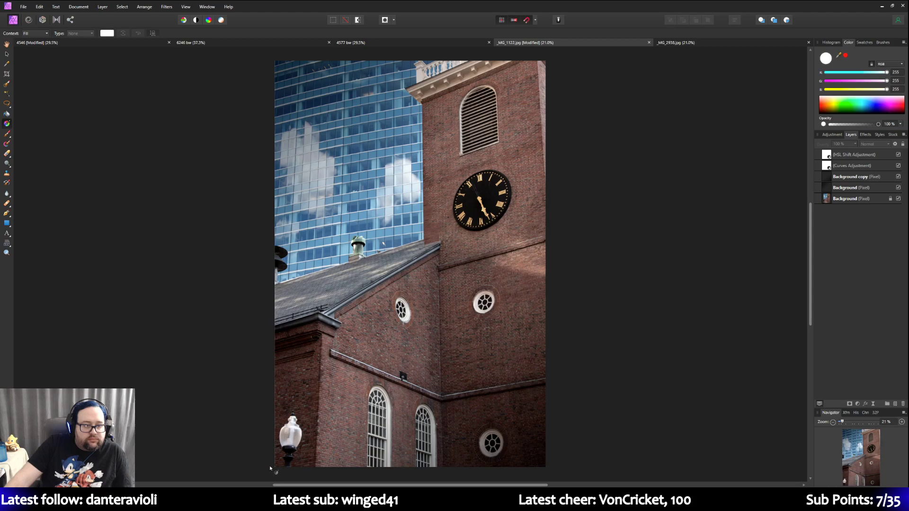
Step: Duplicate the locked Background layer and fill the copy with a black-to-transparent gradient from the upper-right corner, with the black stop at 59% opacity
{"action": "right_click", "coordinate": [851, 200]}
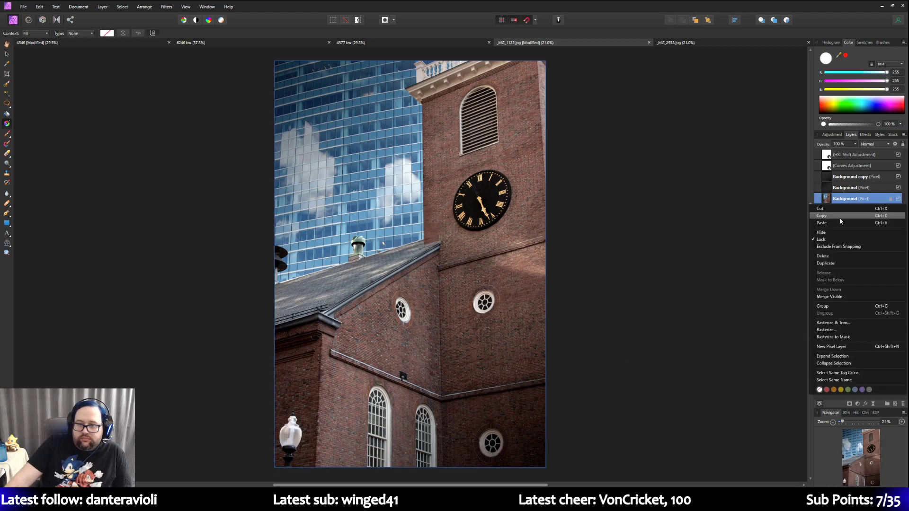
{"action": "left_click", "coordinate": [835, 264]}
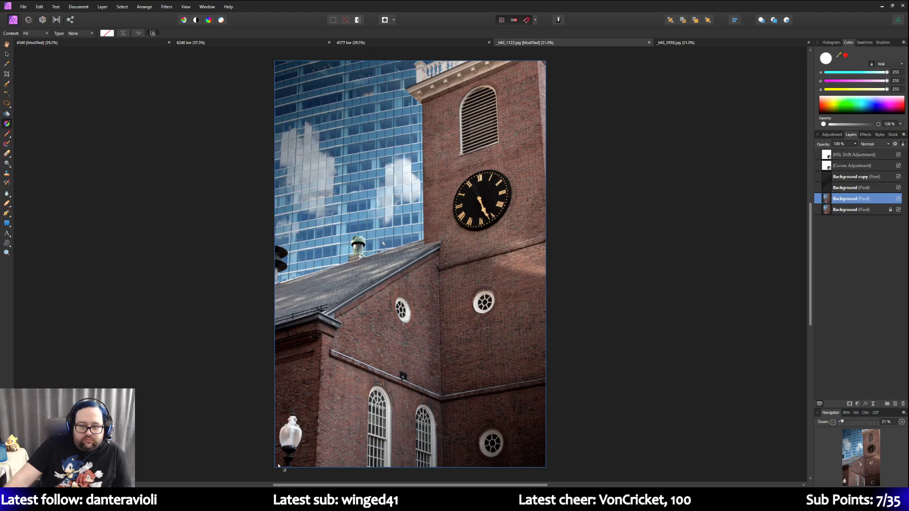
{"action": "left_click_drag", "start_coordinate": [545, 61], "coordinate": [448, 163]}
{"action": "left_click", "coordinate": [107, 33]}
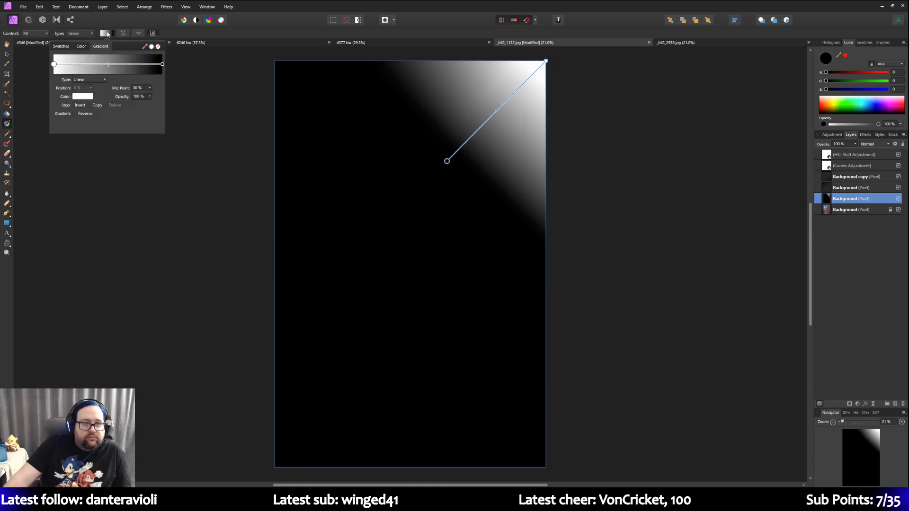
{"action": "left_click", "coordinate": [64, 46]}
{"action": "left_click", "coordinate": [64, 77]}
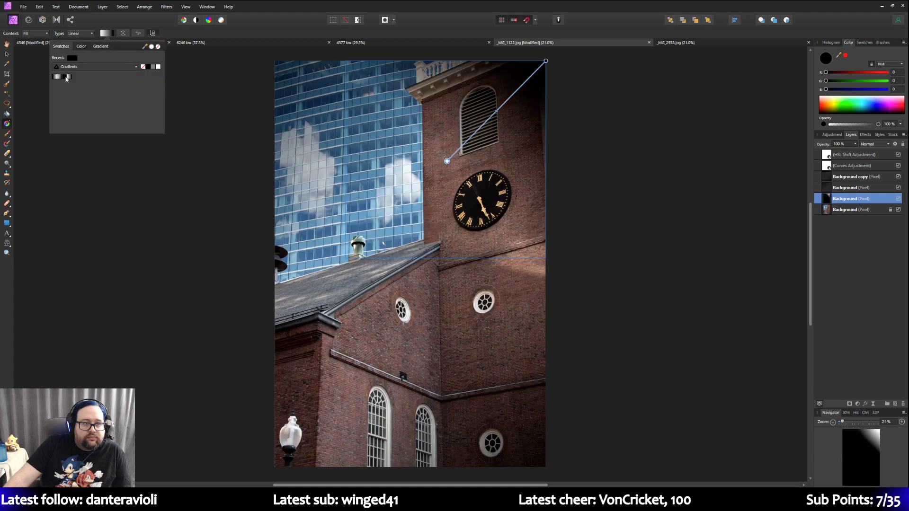
{"action": "left_click", "coordinate": [101, 46]}
{"action": "left_click", "coordinate": [150, 96]}
{"action": "left_click_drag", "start_coordinate": [152, 105], "coordinate": [132, 105]}
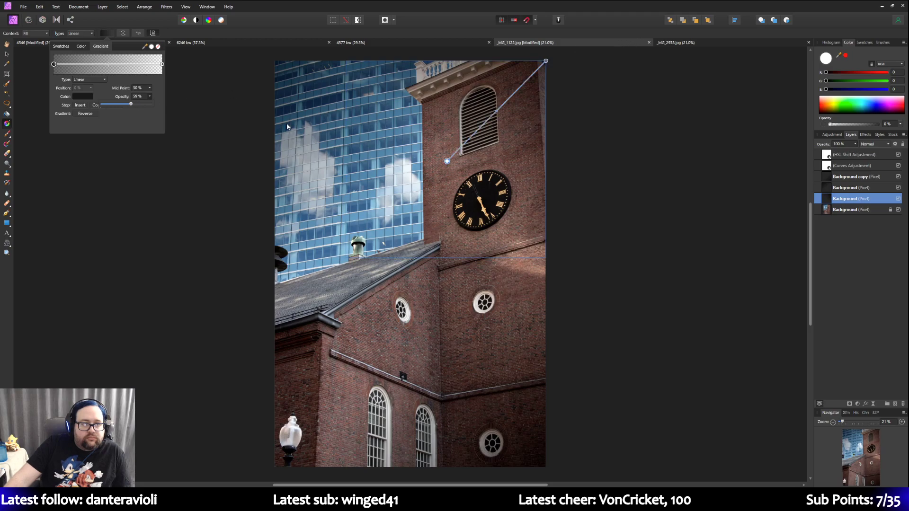
Step: Move the inner end of the upper-right gradient slightly upward and hide that gradient's layer
{"action": "mouse_move", "coordinate": [447, 162]}
{"action": "left_mouse_down"}
{"action": "mouse_move", "coordinate": [324, 263]}
{"action": "mouse_move", "coordinate": [465, 135]}
{"action": "mouse_move", "coordinate": [451, 145]}
{"action": "left_mouse_up"}
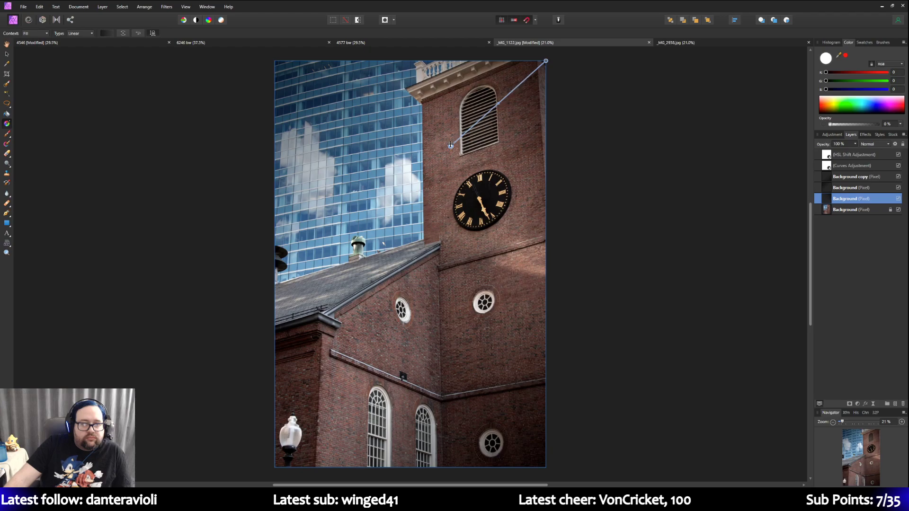
{"action": "left_click", "coordinate": [678, 133]}
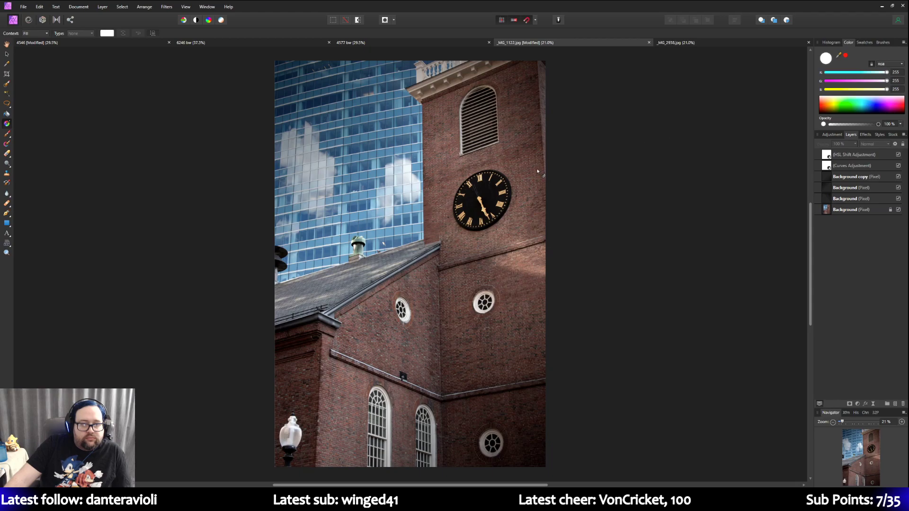
{"action": "left_click", "coordinate": [899, 199]}
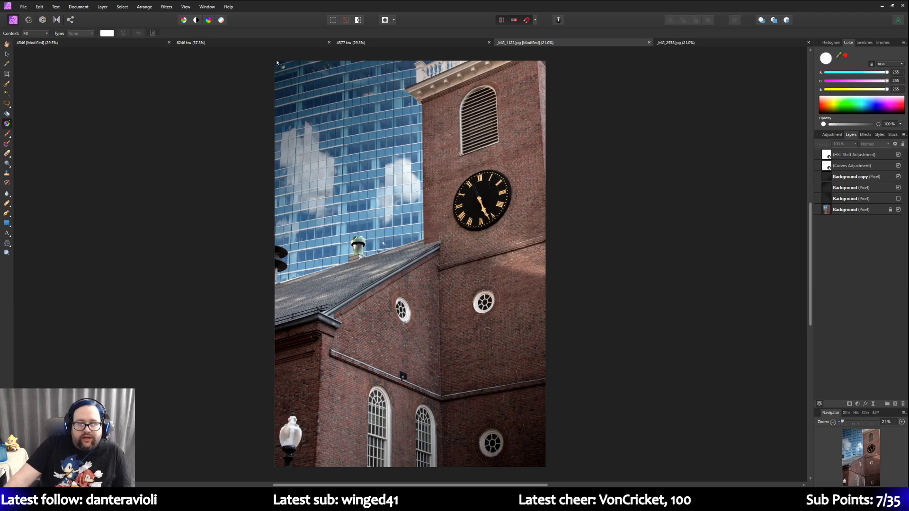
{"action": "left_click", "coordinate": [858, 190]}
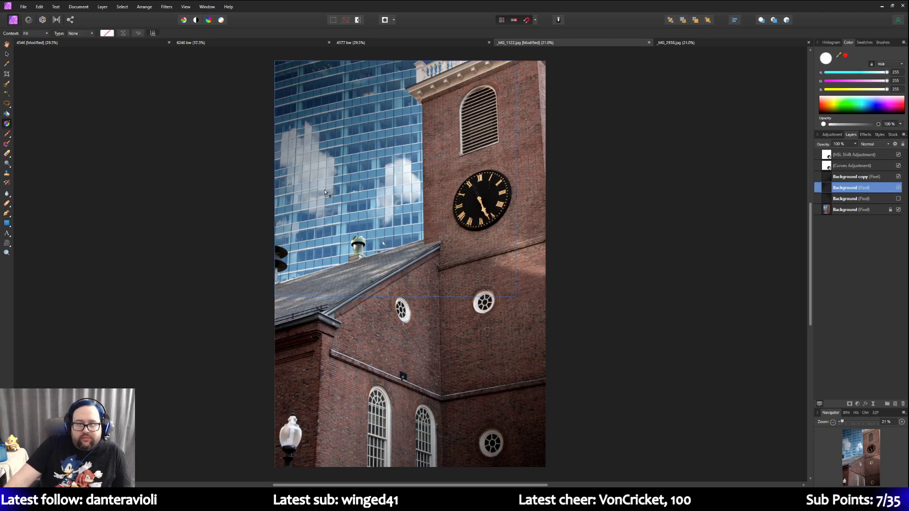
{"action": "left_click_drag", "start_coordinate": [275, 61], "coordinate": [399, 197]}
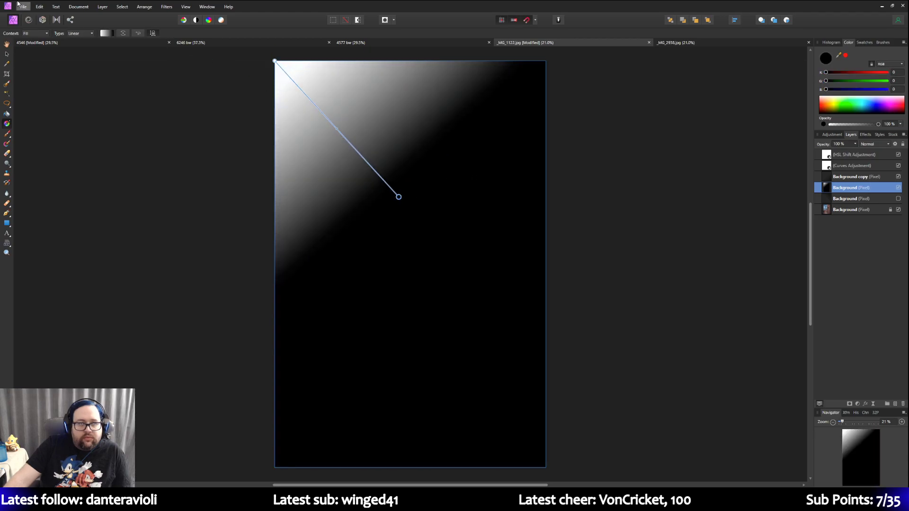
{"action": "left_click", "coordinate": [42, 9]}
{"action": "left_click", "coordinate": [44, 14]}
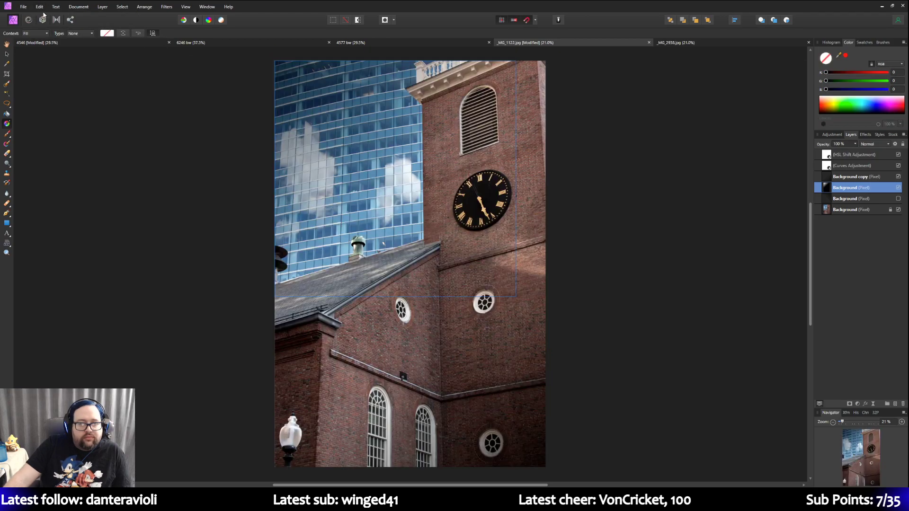
{"action": "left_click", "coordinate": [668, 215]}
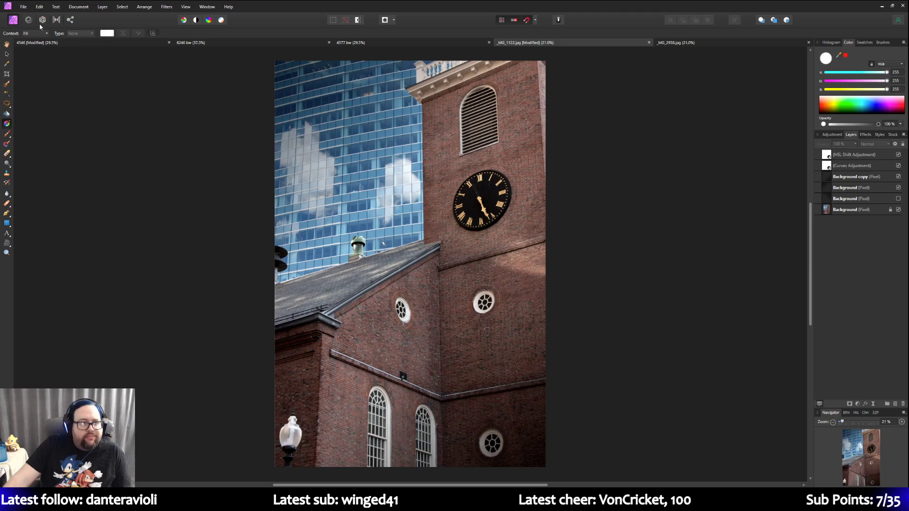
Step: Add a default Brightness / Contrast adjustment and set its contrast to 20% and brightness to 10%
{"action": "left_click", "coordinate": [842, 135]}
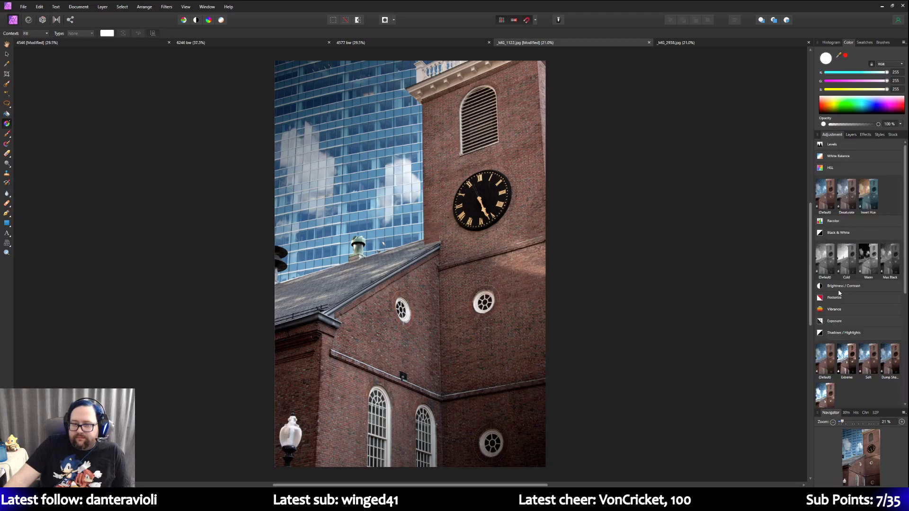
{"action": "mouse_move", "coordinate": [838, 291]}
{"action": "left_click", "coordinate": [828, 314]}
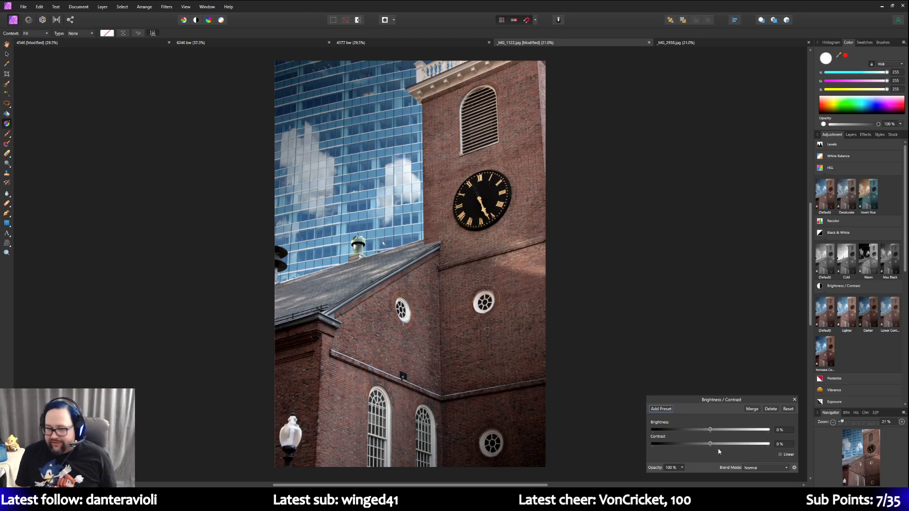
{"action": "mouse_move", "coordinate": [710, 445]}
{"action": "left_mouse_down"}
{"action": "mouse_move", "coordinate": [733, 447]}
{"action": "mouse_move", "coordinate": [723, 446]}
{"action": "left_mouse_up"}
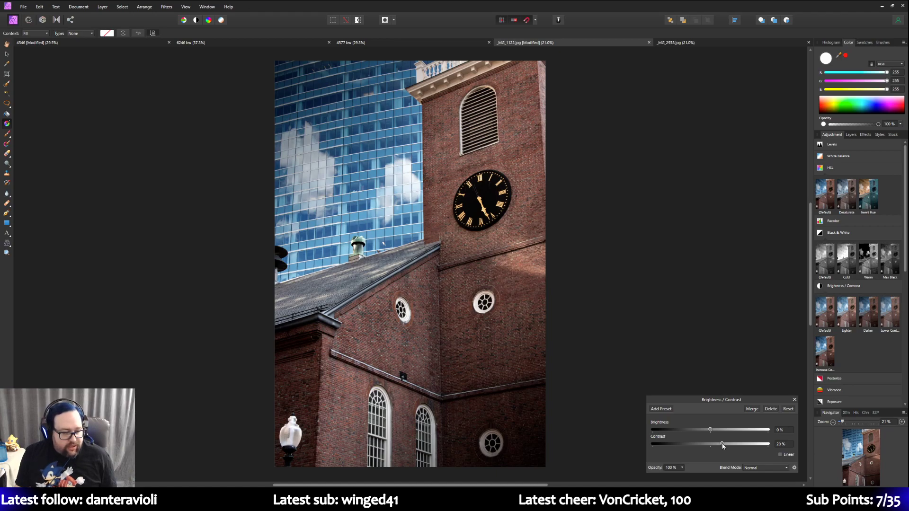
{"action": "left_click_drag", "start_coordinate": [710, 430], "coordinate": [717, 431]}
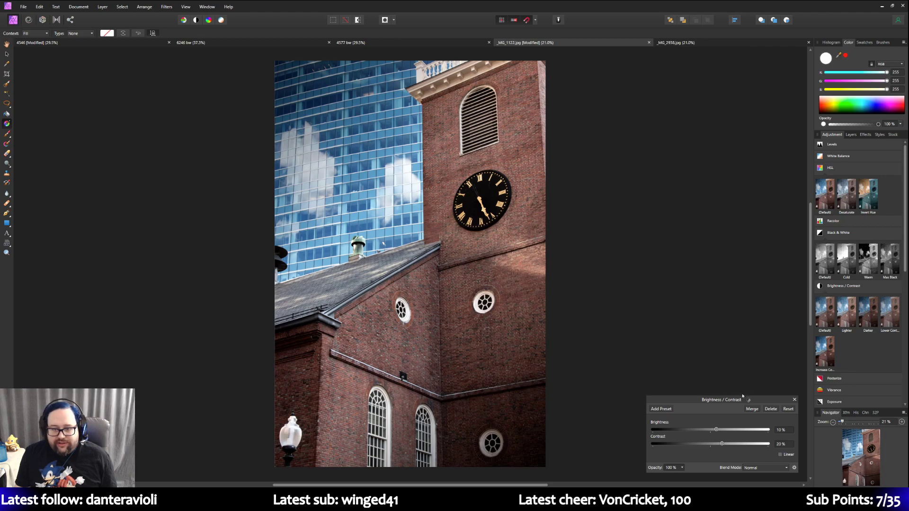
Step: Save the color clock tower photo as an Affinity file named 1122 in the Stream folder
{"action": "left_click", "coordinate": [752, 193]}
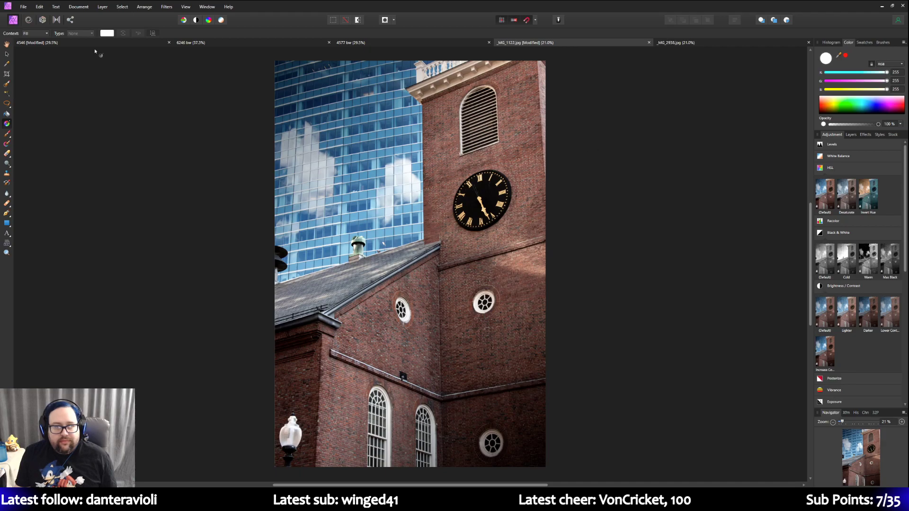
{"action": "left_click", "coordinate": [23, 7]}
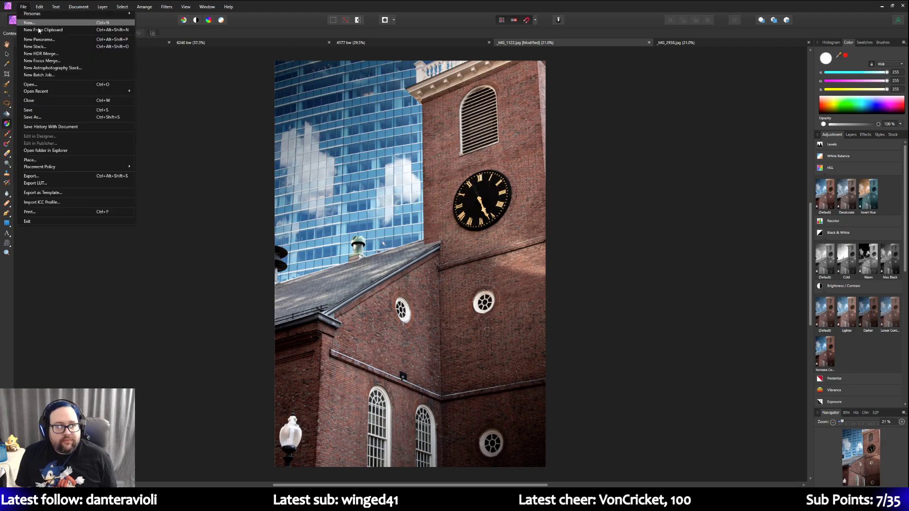
{"action": "left_click", "coordinate": [48, 118]}
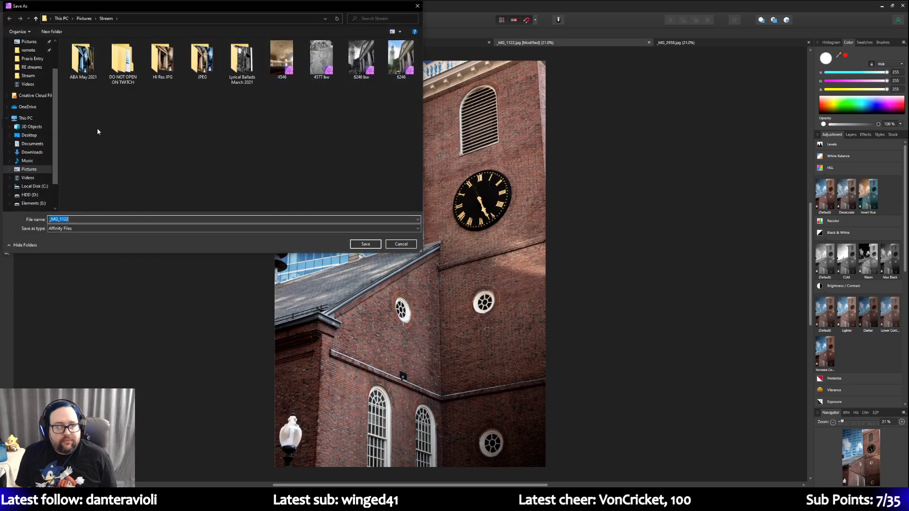
{"action": "left_click", "coordinate": [58, 218]}
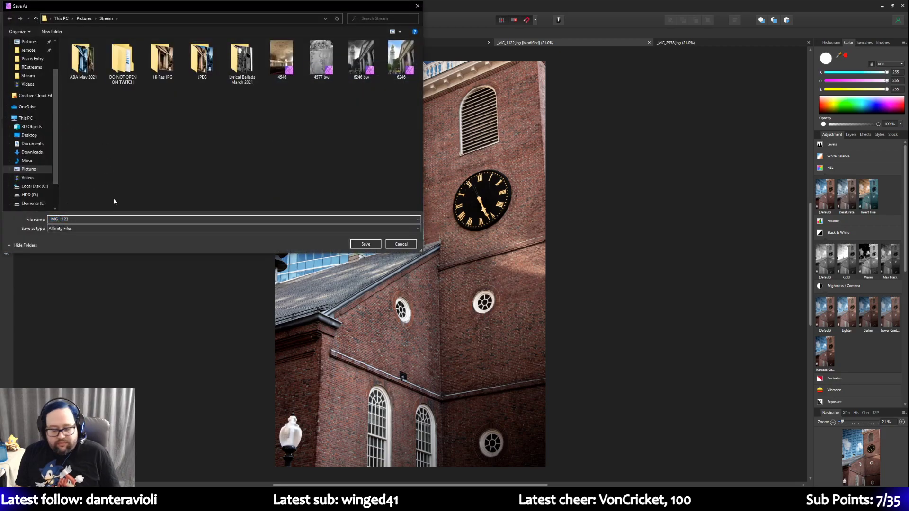
{"action": "left_click", "coordinate": [366, 244]}
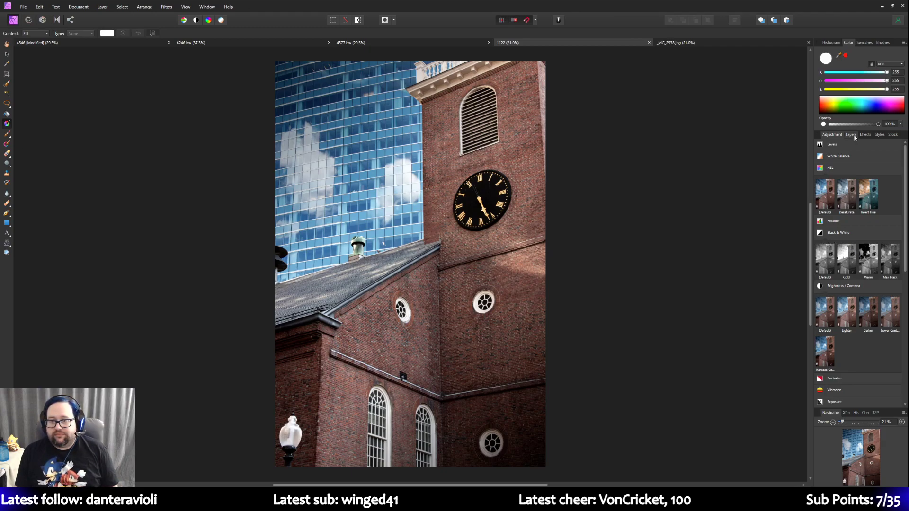
Step: Add a default Black & White adjustment to the clock tower photo
{"action": "scroll", "coordinate": [838, 312], "scroll_direction": "down", "scroll_amount": 2}
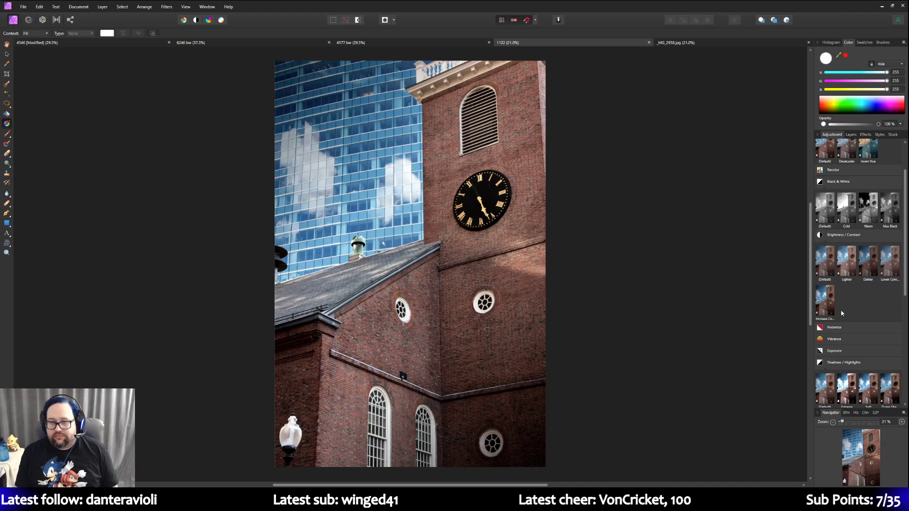
{"action": "left_click", "coordinate": [826, 208]}
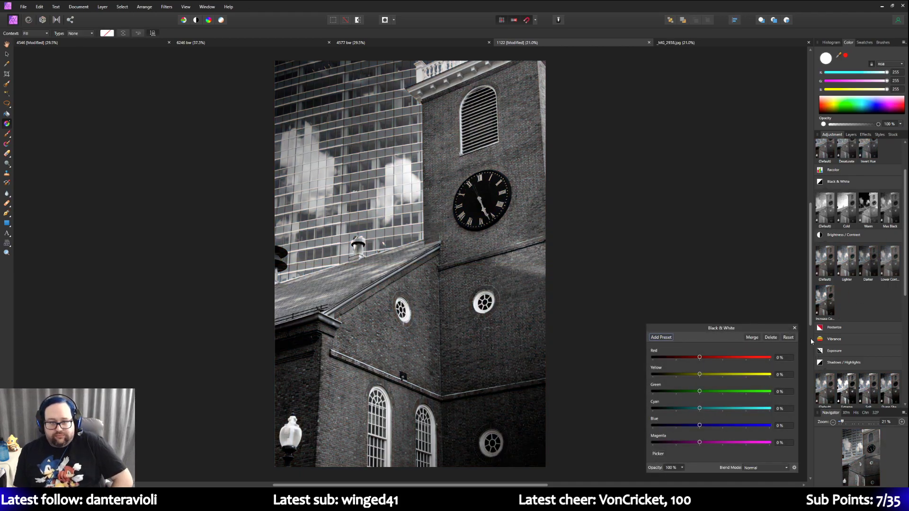
Step: Try the Black & White adjustment's red level at 300% and return it to 0%
{"action": "left_click_drag", "start_coordinate": [699, 357], "coordinate": [833, 362]}
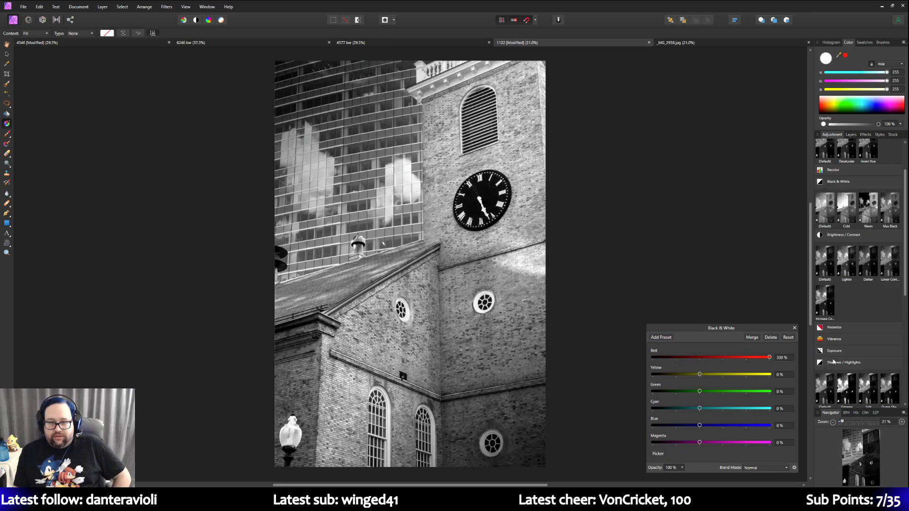
{"action": "left_click_drag", "start_coordinate": [777, 361], "coordinate": [881, 387]}
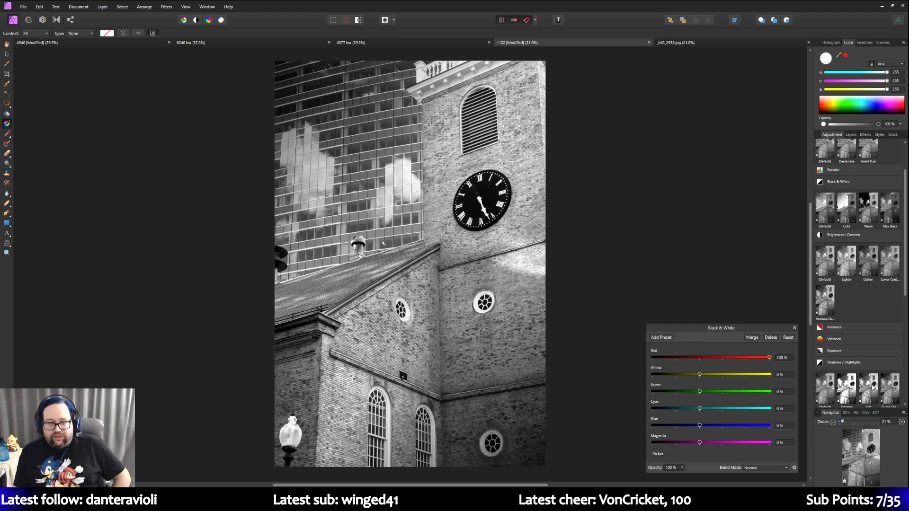
{"action": "left_click_drag", "start_coordinate": [769, 357], "coordinate": [700, 364]}
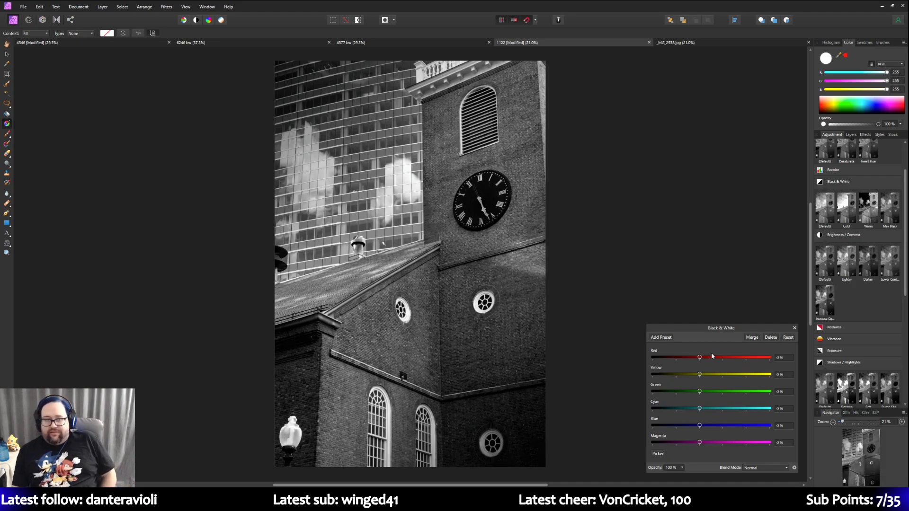
Step: Set the Black & White adjustment's blue level to -92% and its red level to 150%
{"action": "left_click_drag", "start_coordinate": [700, 425], "coordinate": [679, 428]}
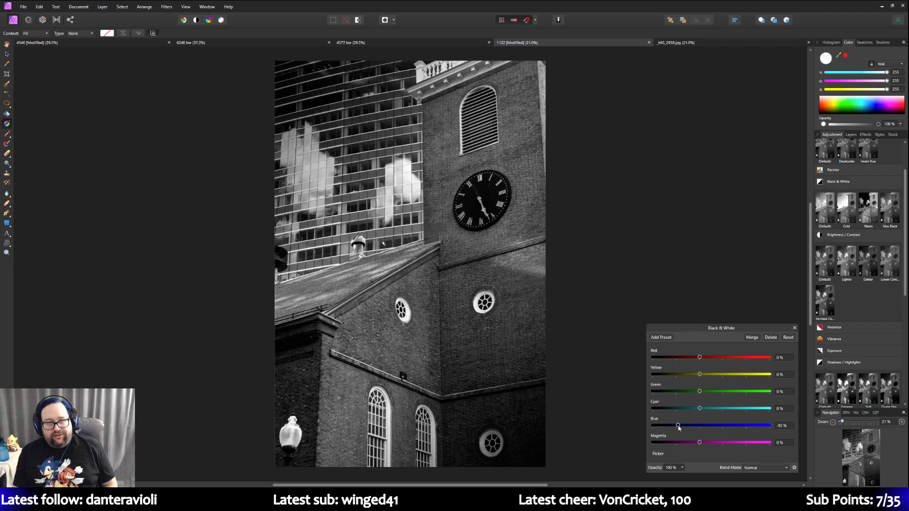
{"action": "left_click_drag", "start_coordinate": [700, 358], "coordinate": [722, 362]}
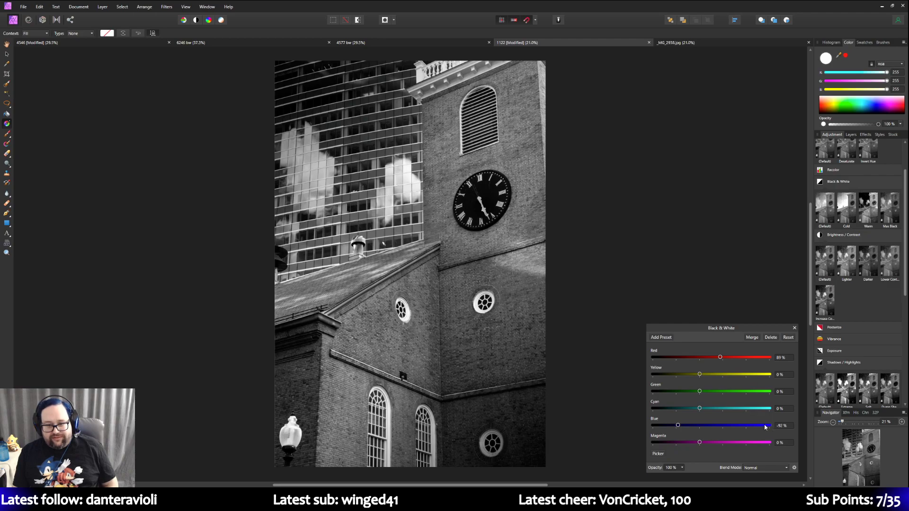
{"action": "mouse_move", "coordinate": [696, 409]}
{"action": "left_mouse_down"}
{"action": "mouse_move", "coordinate": [688, 410]}
{"action": "mouse_move", "coordinate": [699, 413]}
{"action": "left_mouse_up"}
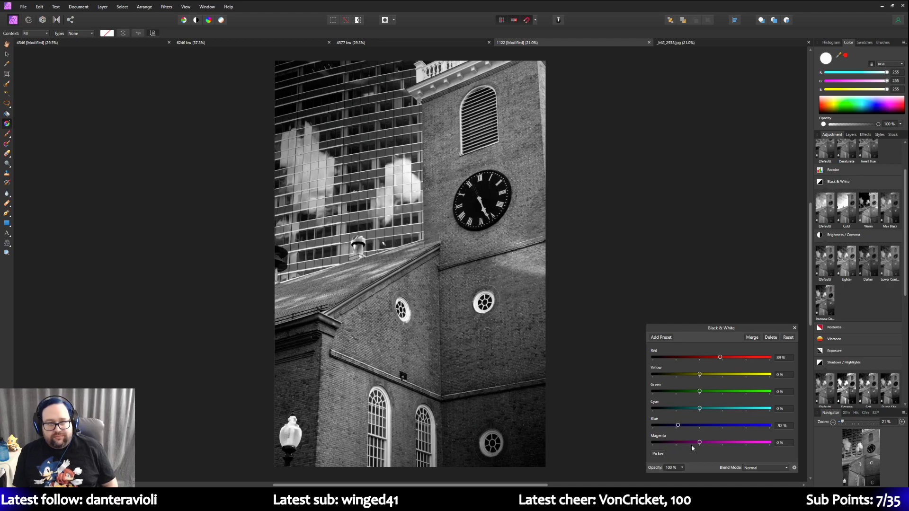
{"action": "mouse_move", "coordinate": [700, 374]}
{"action": "left_mouse_down"}
{"action": "mouse_move", "coordinate": [641, 375]}
{"action": "mouse_move", "coordinate": [699, 378]}
{"action": "left_mouse_up"}
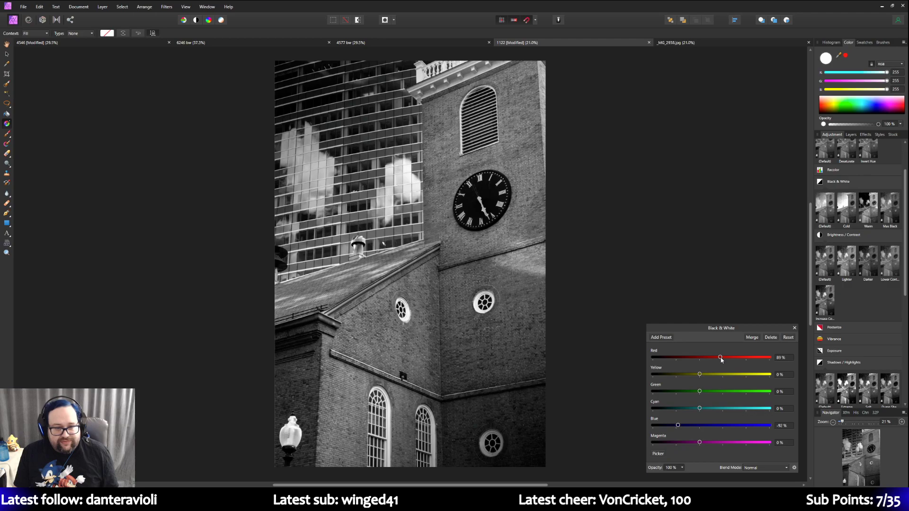
{"action": "mouse_move", "coordinate": [722, 360]}
{"action": "left_mouse_down"}
{"action": "mouse_move", "coordinate": [755, 358]}
{"action": "mouse_move", "coordinate": [735, 357]}
{"action": "left_mouse_up"}
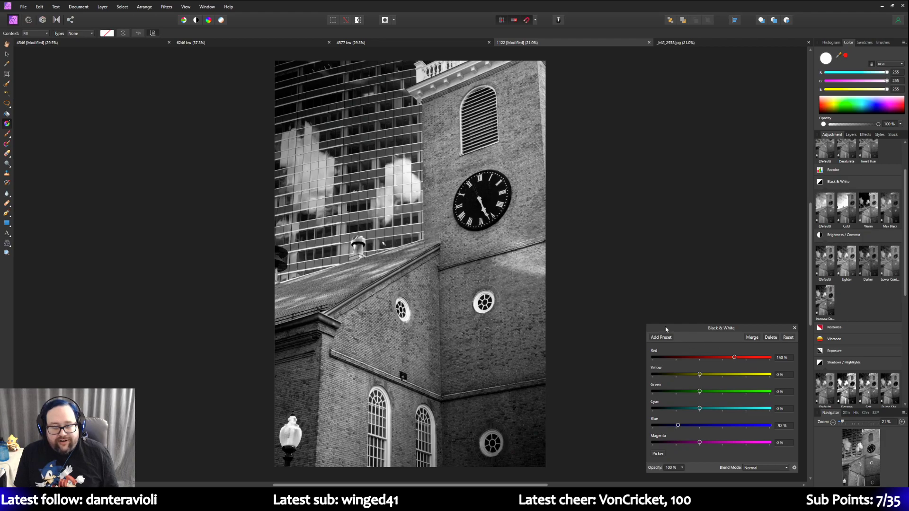
Step: Save the black-and-white version as a separate Affinity file named "1122 bw 1"
{"action": "left_click", "coordinate": [22, 8]}
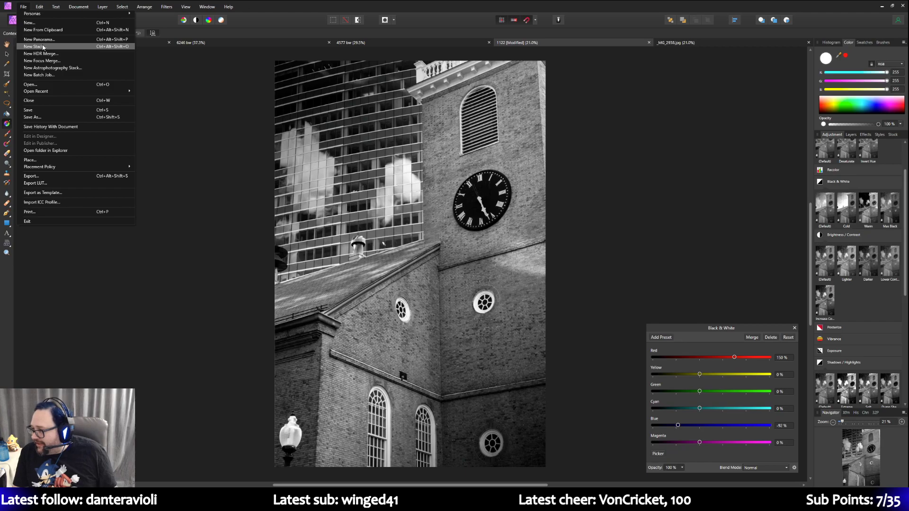
{"action": "left_click", "coordinate": [63, 118]}
{"action": "left_click", "coordinate": [78, 220]}
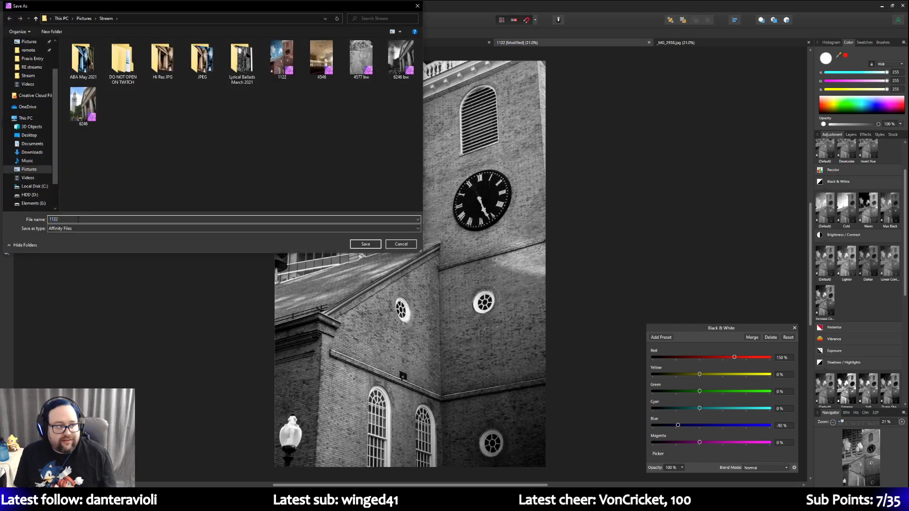
{"action": "type", "text": "bw 1"}
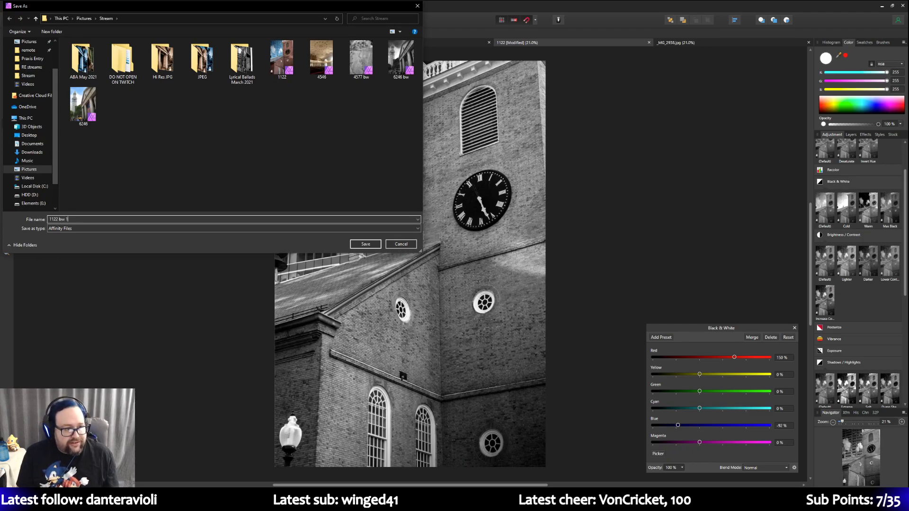
{"action": "key", "text": "Return"}
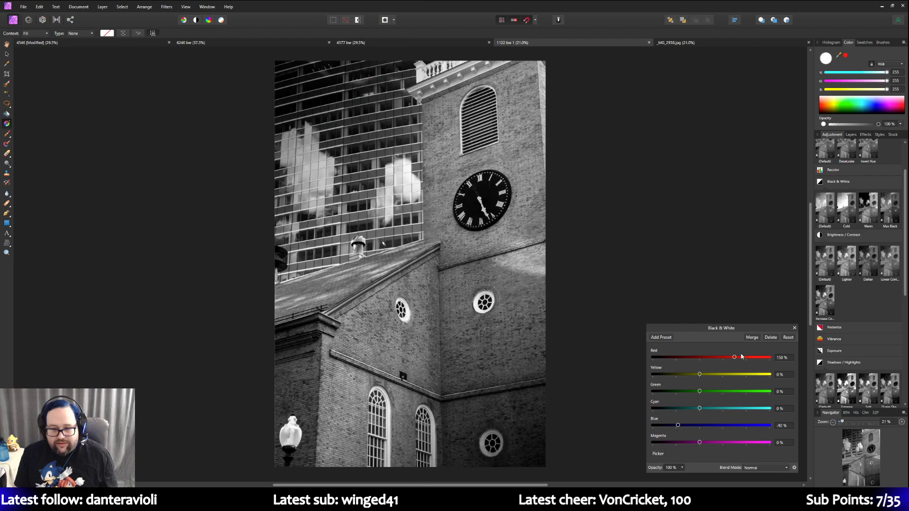
Step: Set the Black & White adjustment's red and blue levels to 0%, and try a brighter cyan before returning it to 0%
{"action": "left_click_drag", "start_coordinate": [734, 359], "coordinate": [700, 358]}
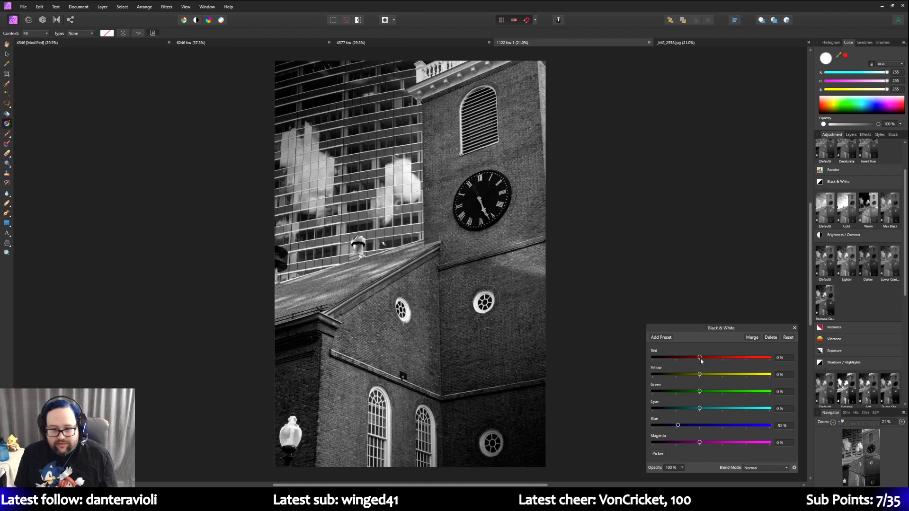
{"action": "left_click_drag", "start_coordinate": [678, 425], "coordinate": [727, 410]}
{"action": "mouse_move", "coordinate": [699, 357]}
{"action": "left_mouse_down"}
{"action": "mouse_move", "coordinate": [660, 358]}
{"action": "mouse_move", "coordinate": [699, 358]}
{"action": "left_mouse_up"}
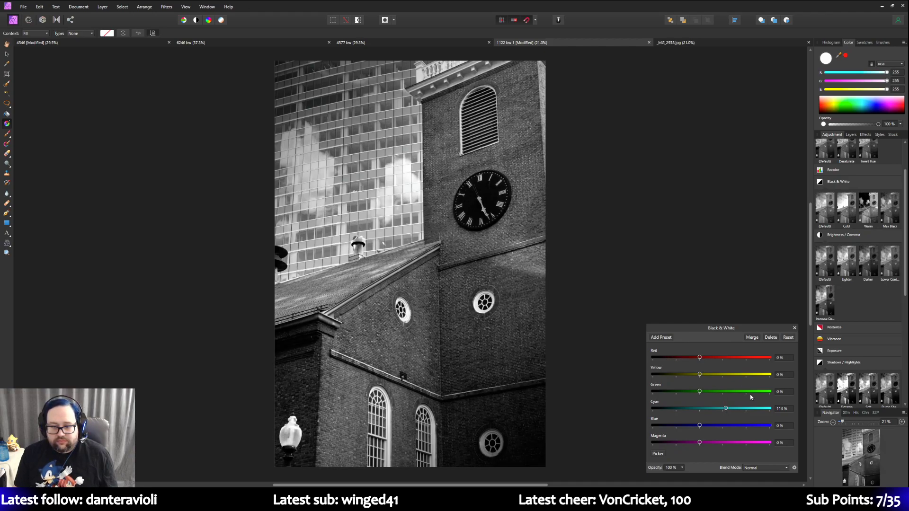
{"action": "left_click_drag", "start_coordinate": [700, 358], "coordinate": [699, 358]}
{"action": "left_click_drag", "start_coordinate": [725, 408], "coordinate": [700, 408]}
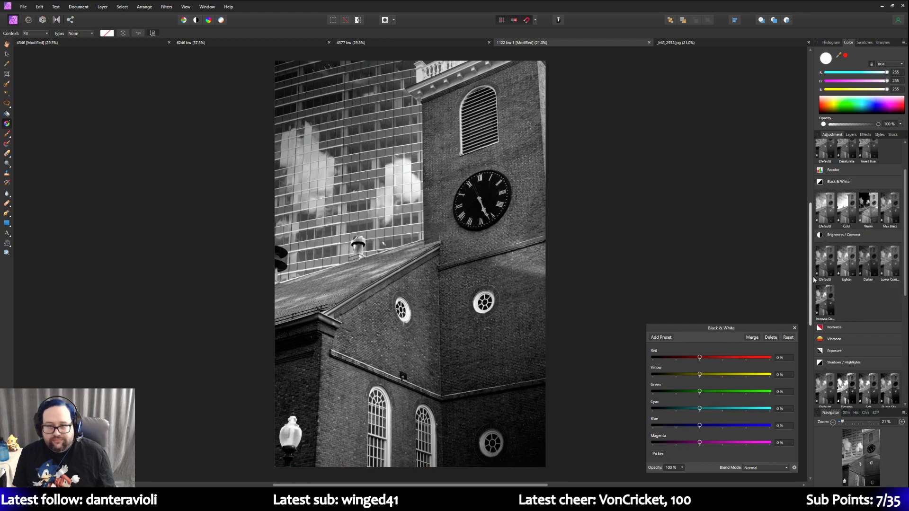
Step: Hide the Black & White adjustment and set the saturation shift of cyan and blue in the HSL adjustment to -100%
{"action": "left_click", "coordinate": [852, 135]}
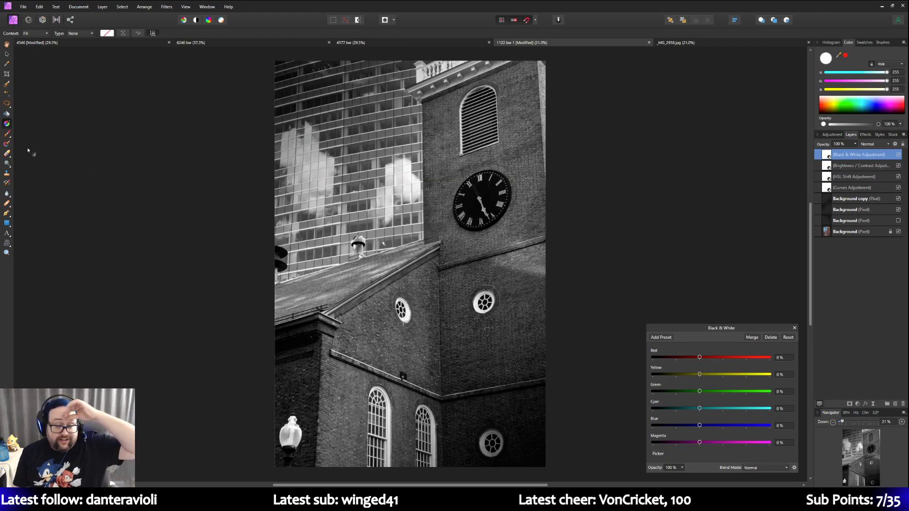
{"action": "left_click", "coordinate": [898, 155]}
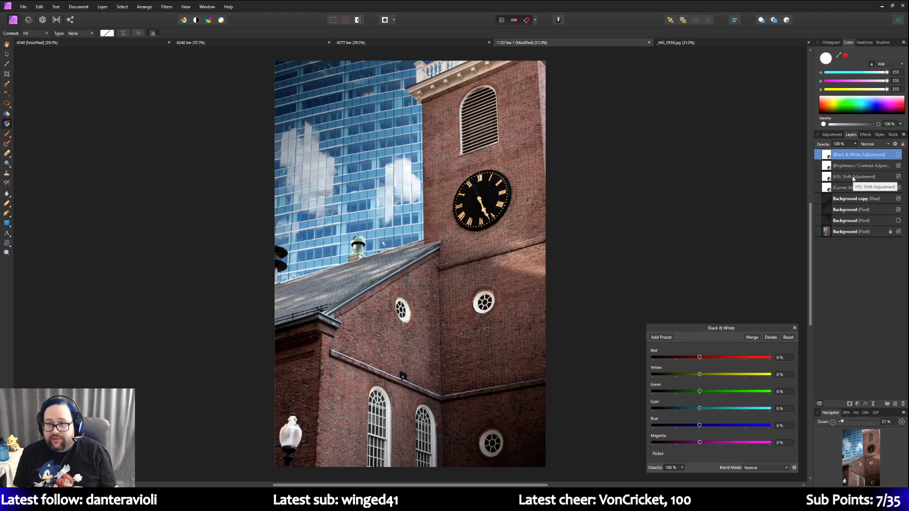
{"action": "double_click", "coordinate": [827, 177]}
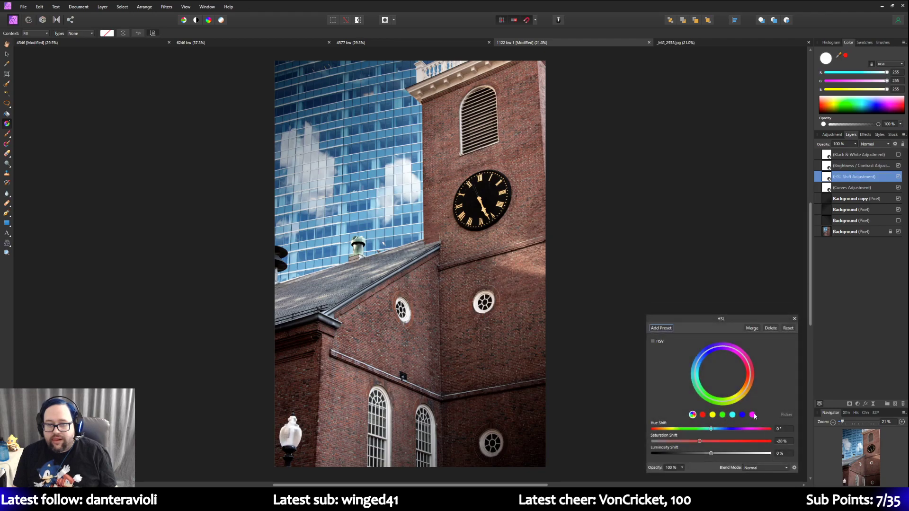
{"action": "left_click", "coordinate": [742, 415]}
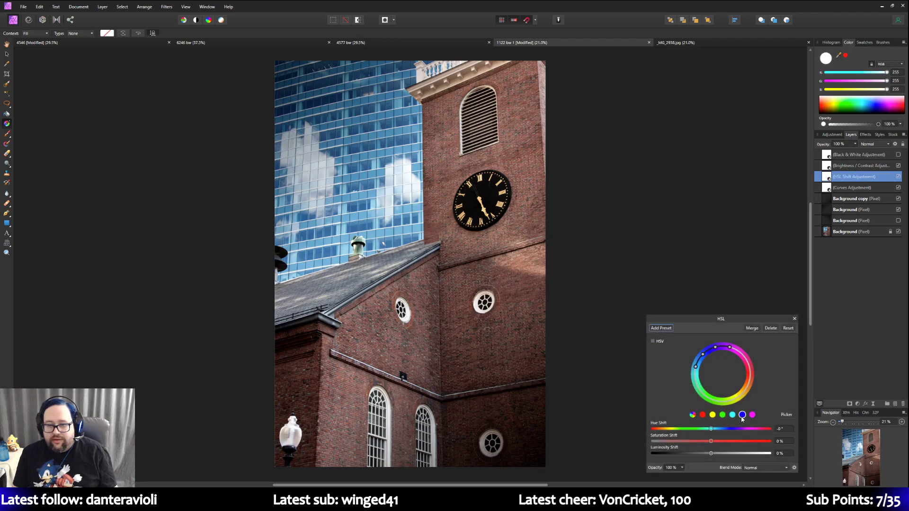
{"action": "left_click", "coordinate": [732, 415]}
{"action": "left_click_drag", "start_coordinate": [710, 442], "coordinate": [641, 443]}
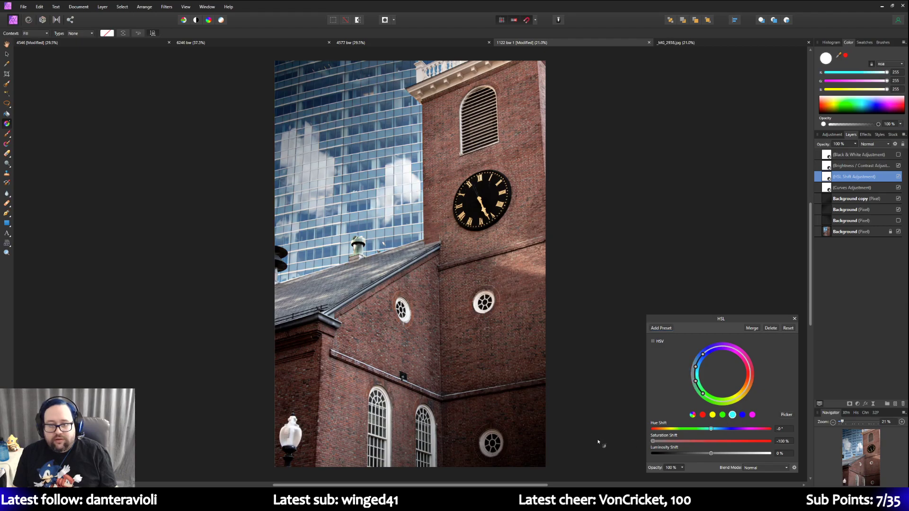
{"action": "left_click", "coordinate": [743, 416]}
{"action": "left_click_drag", "start_coordinate": [711, 442], "coordinate": [645, 442]}
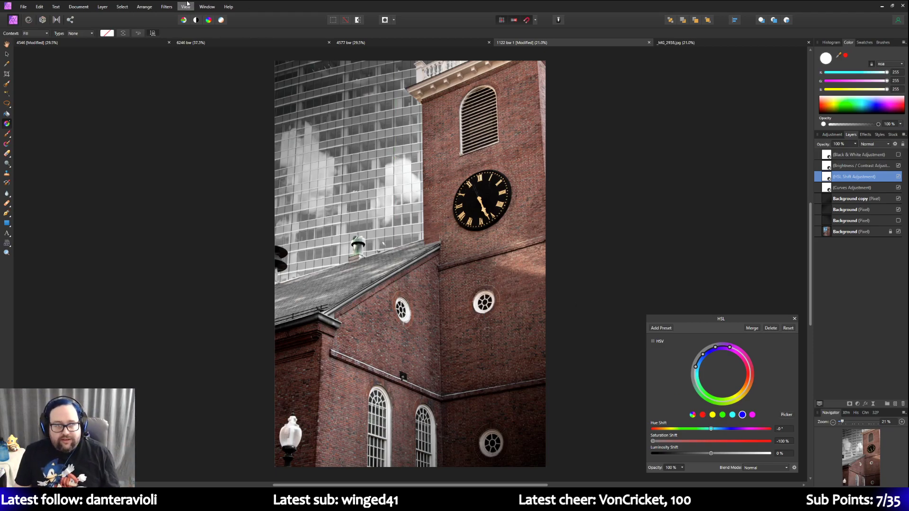
Step: Save the selective color version with red brick as a separate Affinity file named "1122 selective 1"
{"action": "left_click", "coordinate": [22, 7]}
{"action": "left_click", "coordinate": [40, 118]}
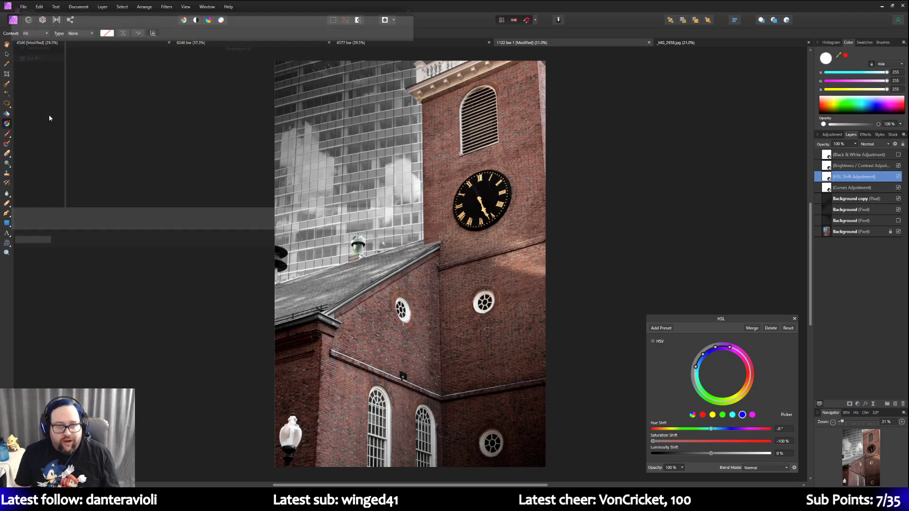
{"action": "left_click", "coordinate": [80, 219]}
{"action": "double_click", "coordinate": [63, 219]}
{"action": "type", "text": "selective 1"}
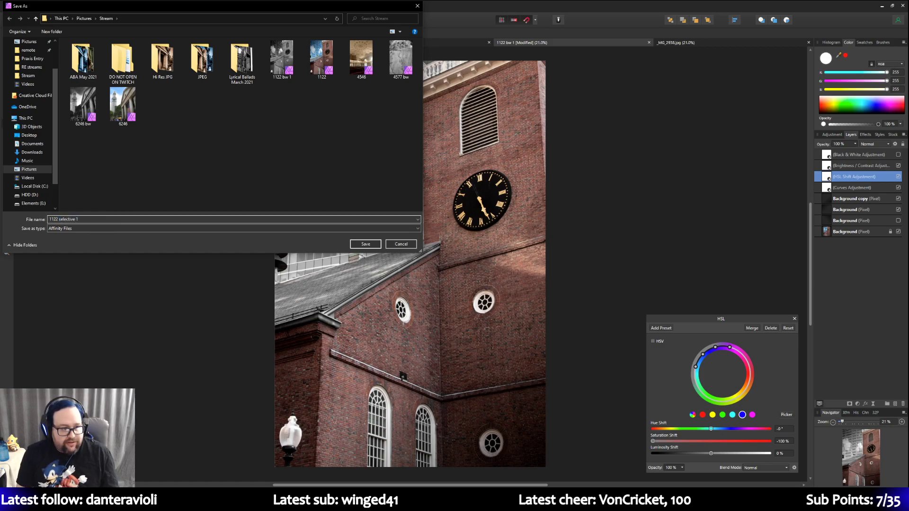
{"action": "key", "text": "Return"}
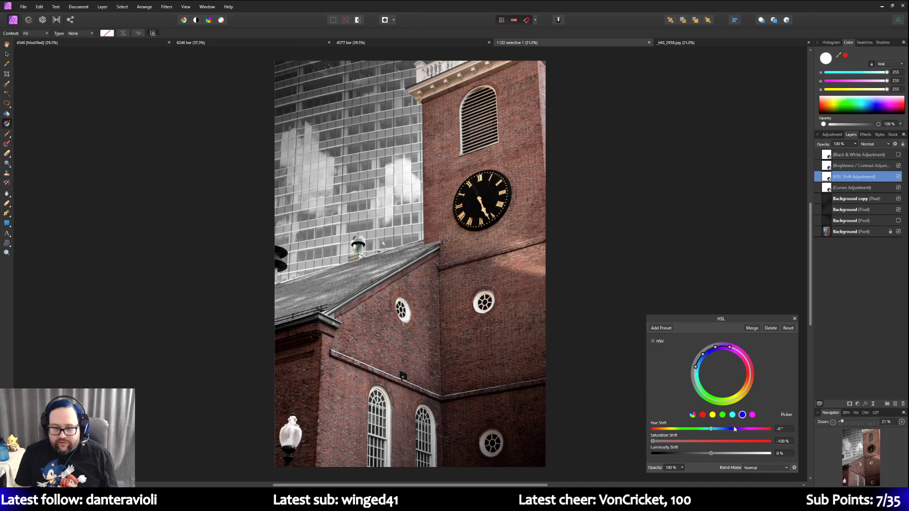
Step: Set the HSL adjustment's saturation shift to 2% for blue, 0% for cyan and -100% for red
{"action": "left_click_drag", "start_coordinate": [653, 442], "coordinate": [713, 445]}
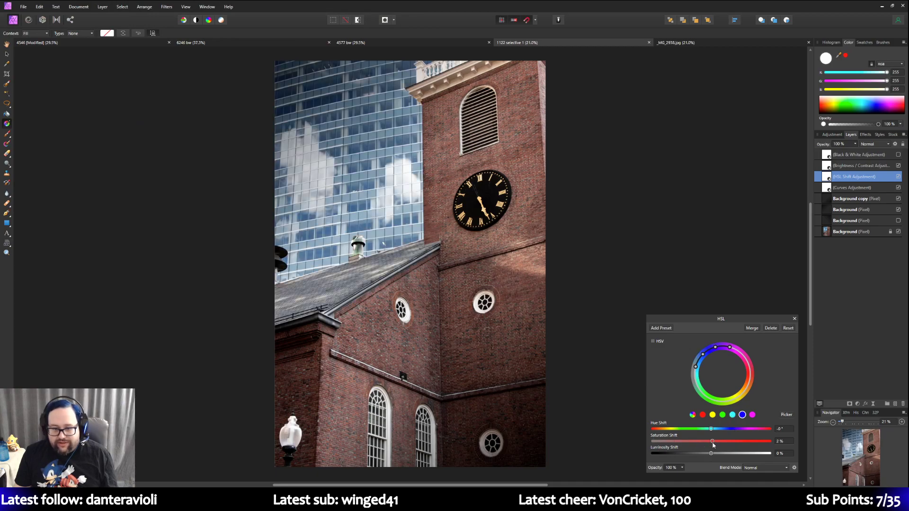
{"action": "left_click", "coordinate": [733, 415]}
{"action": "left_click_drag", "start_coordinate": [653, 442], "coordinate": [712, 445]}
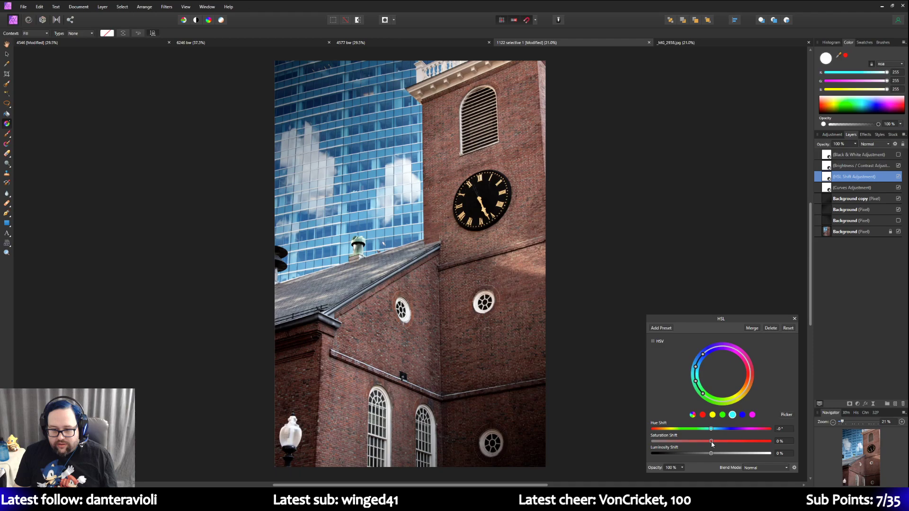
{"action": "left_click", "coordinate": [703, 415]}
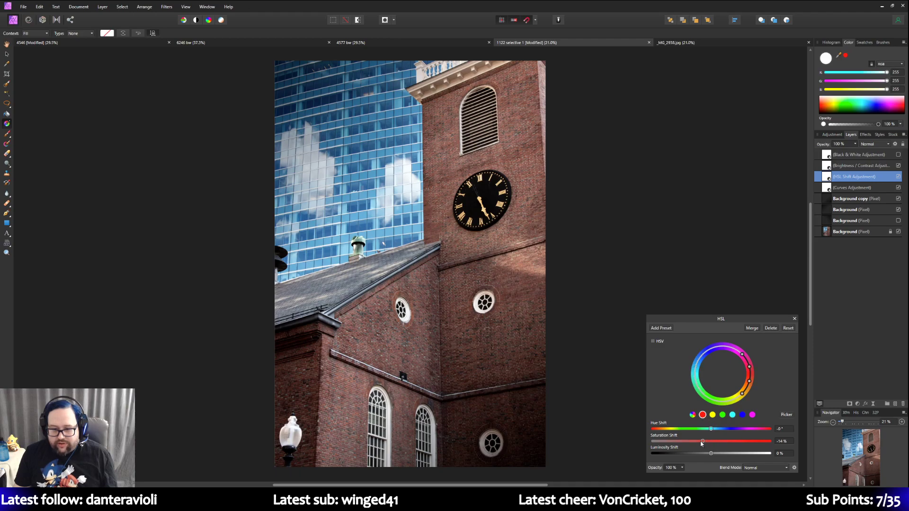
{"action": "left_click_drag", "start_coordinate": [703, 441], "coordinate": [623, 444]}
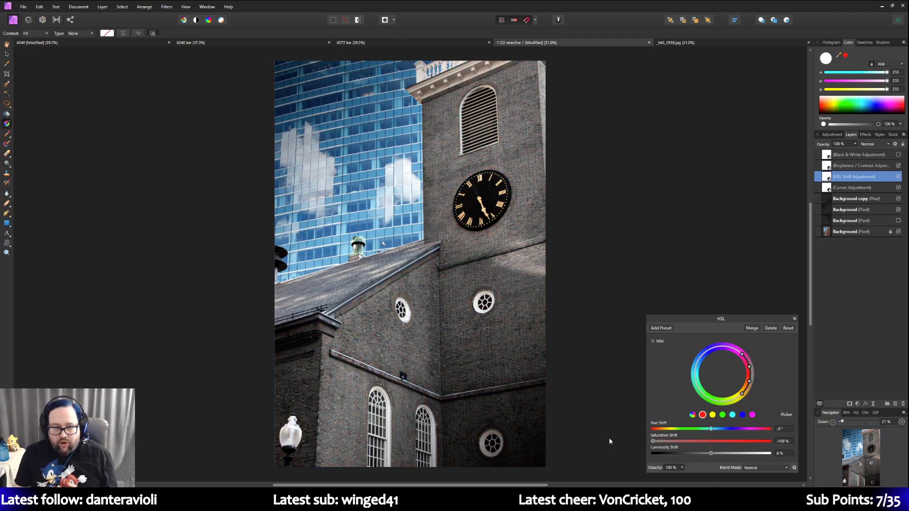
Step: Set the HSL adjustment's saturation shift of green and yellow to -100%
{"action": "left_click", "coordinate": [723, 415]}
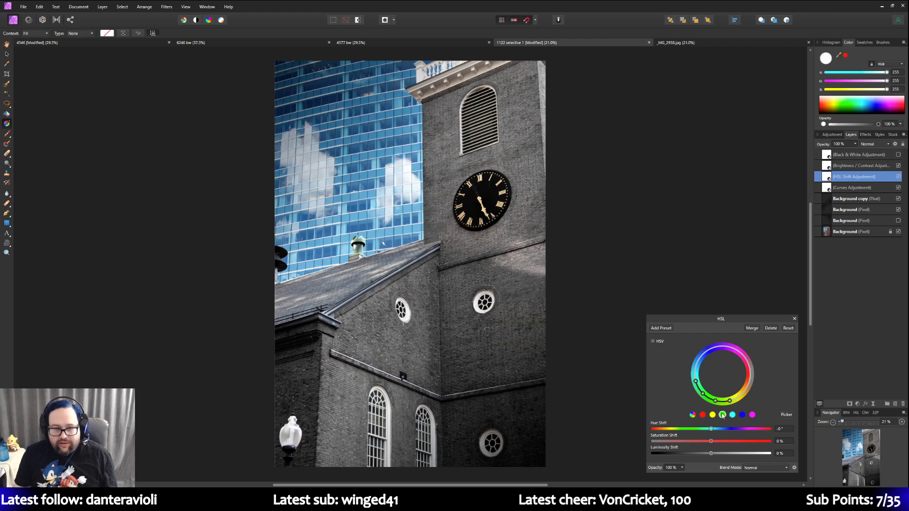
{"action": "left_click_drag", "start_coordinate": [711, 441], "coordinate": [622, 444]}
{"action": "left_click", "coordinate": [712, 415]}
{"action": "left_click_drag", "start_coordinate": [711, 441], "coordinate": [632, 443]}
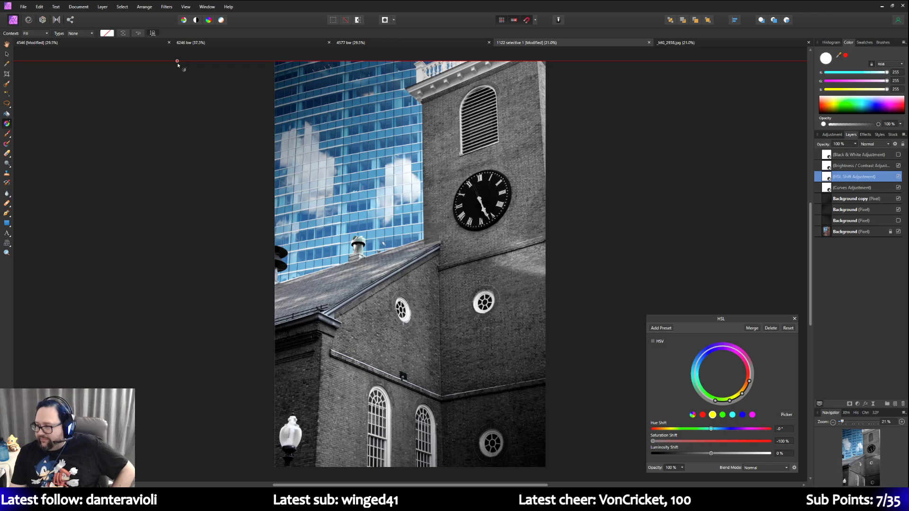
Step: Save the blue selective color version as a separate Affinity file named "1122 selective 2"
{"action": "left_click", "coordinate": [22, 7]}
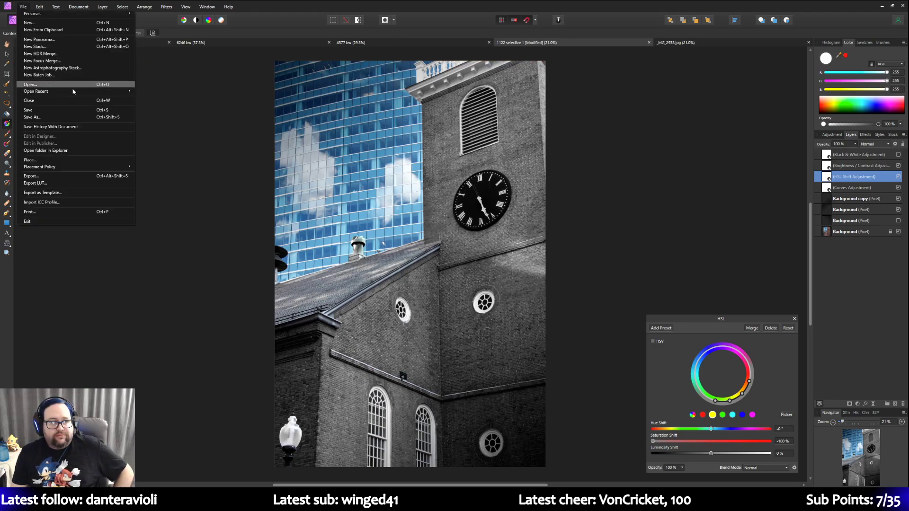
{"action": "left_click", "coordinate": [50, 118]}
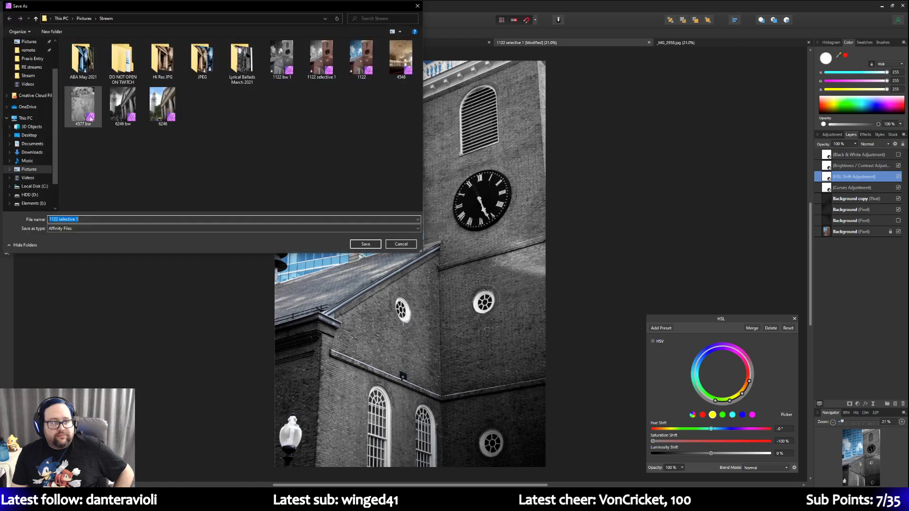
{"action": "left_click", "coordinate": [84, 219]}
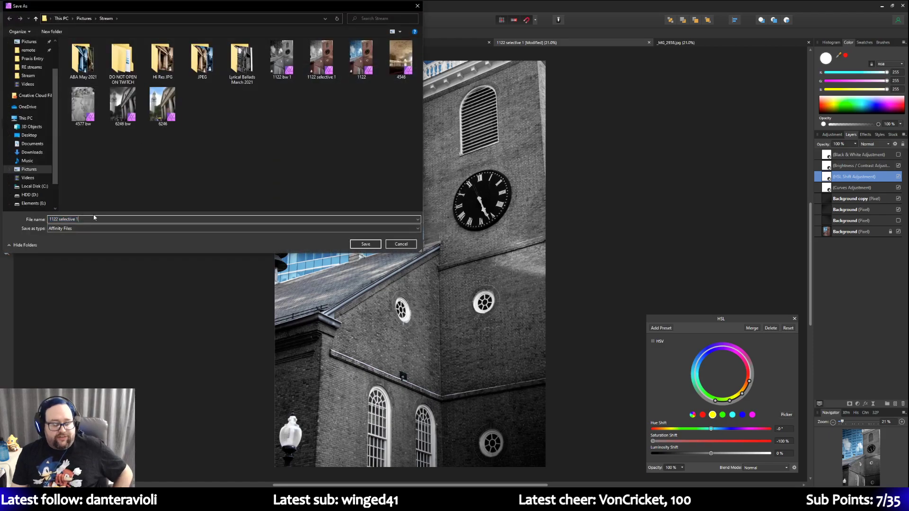
{"action": "type", "text": "2"}
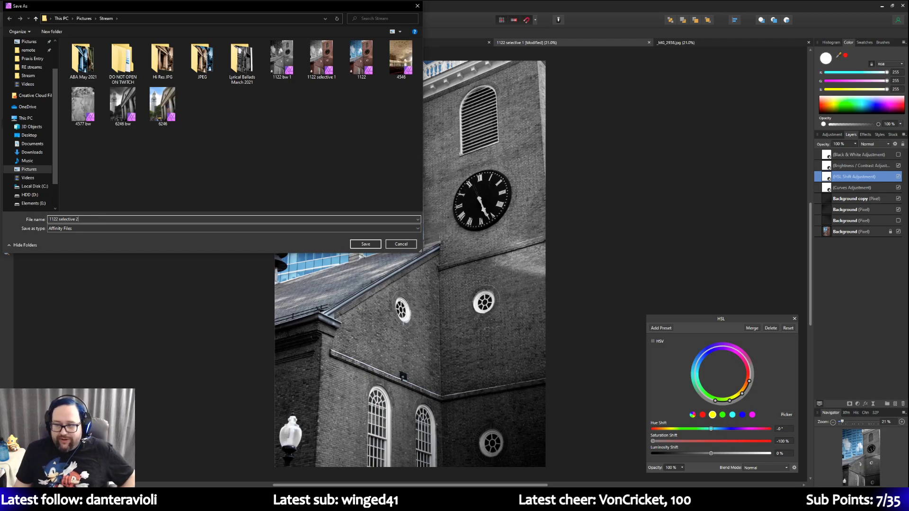
{"action": "key", "text": "Return"}
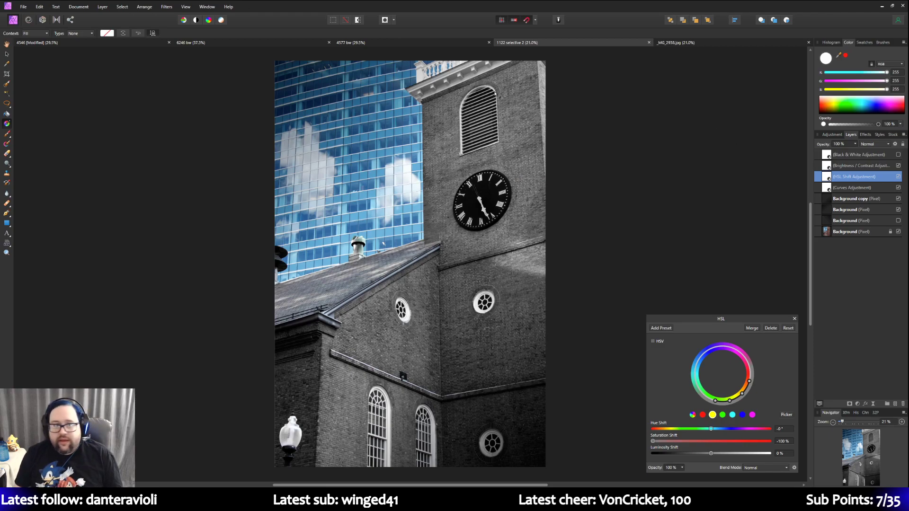
{"action": "left_click", "coordinate": [680, 43]}
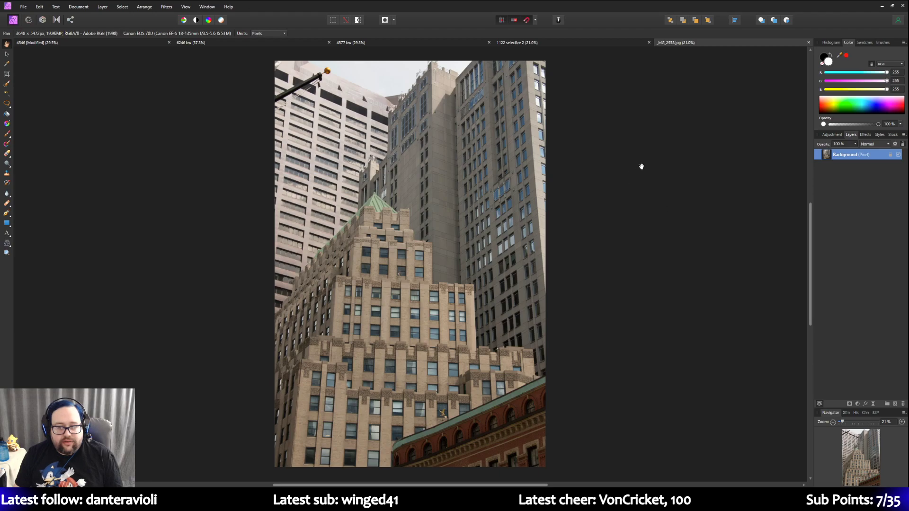
{"action": "right_click", "coordinate": [863, 157]}
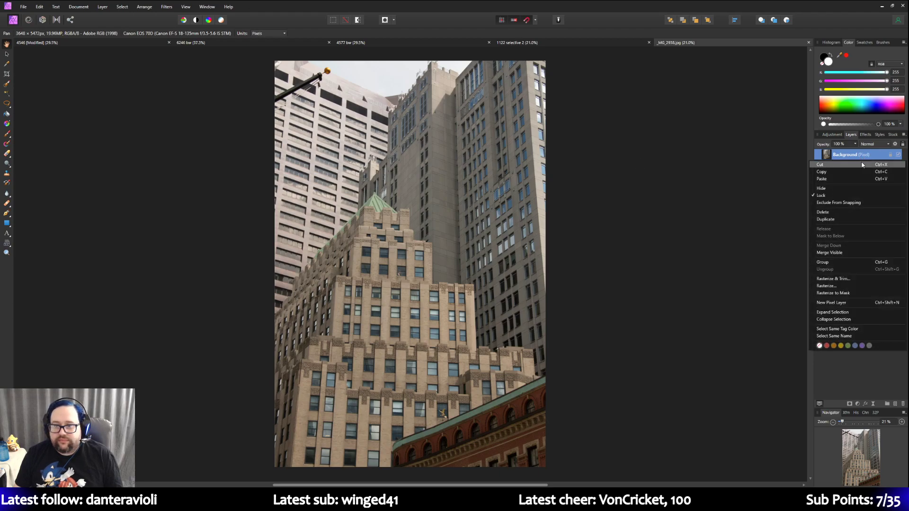
{"action": "left_click", "coordinate": [846, 221]}
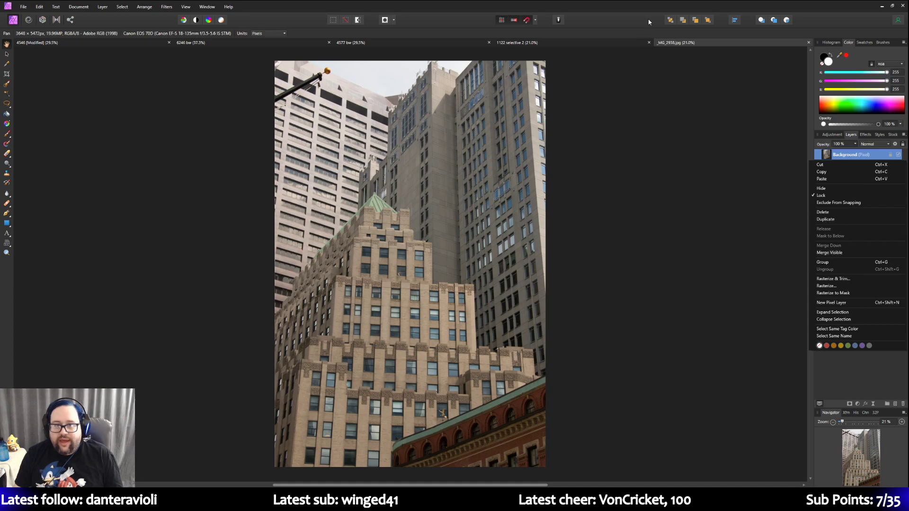
{"action": "left_click", "coordinate": [598, 42]}
{"action": "left_click", "coordinate": [675, 43]}
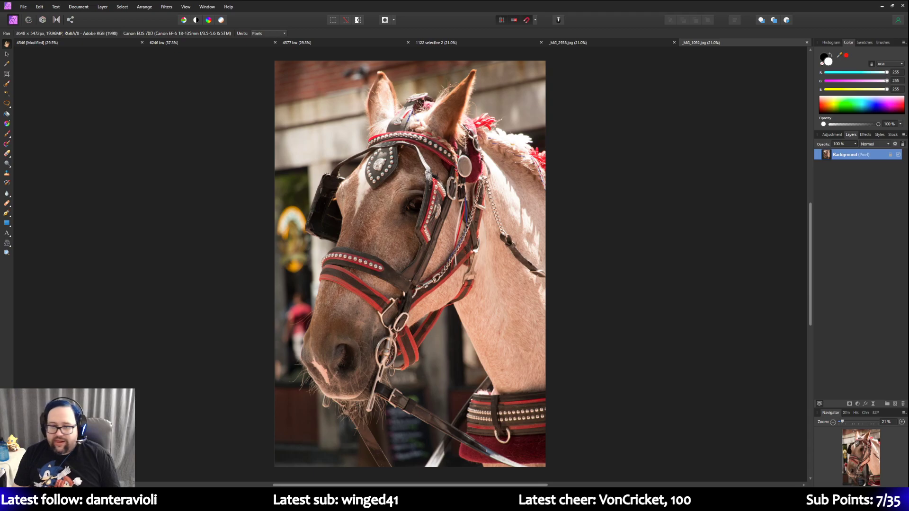
Step: Duplicate the Background layer of the horse photo
{"action": "right_click", "coordinate": [848, 157]}
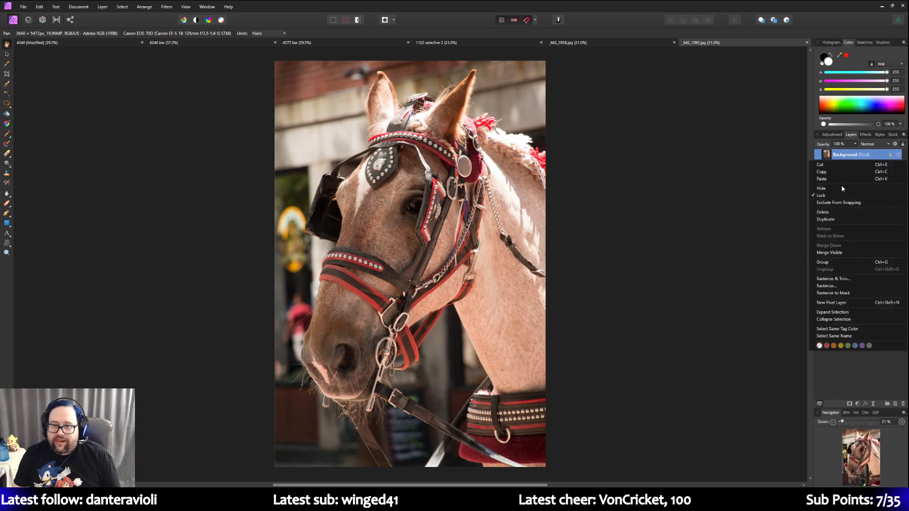
{"action": "left_click", "coordinate": [830, 220]}
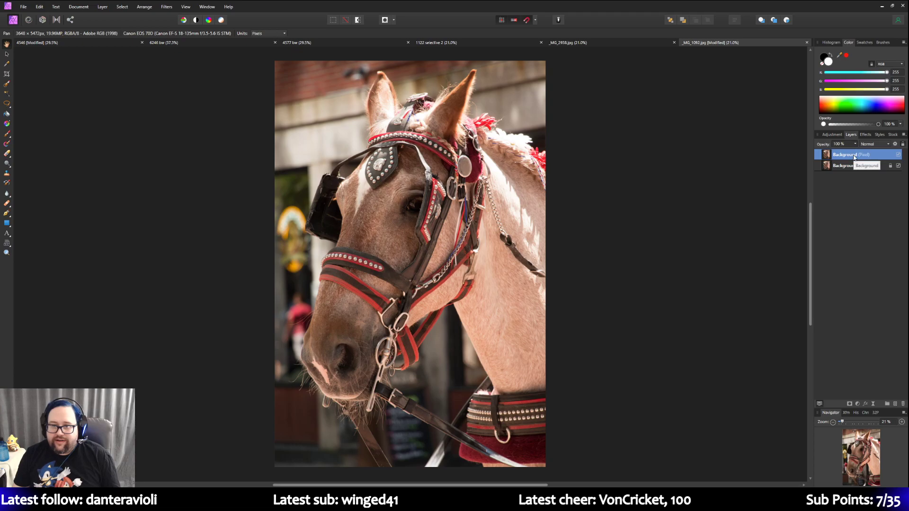
Step: Collapse the expanded HSL, Black & White, Brightness / Contrast, Shadows / Highlights and Curves presets in the adjustment list
{"action": "left_click", "coordinate": [842, 135]}
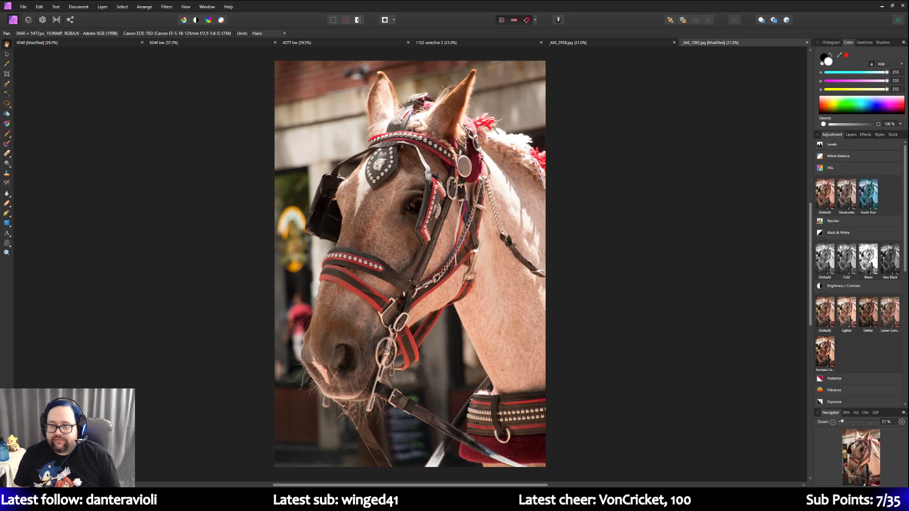
{"action": "scroll", "coordinate": [836, 312], "scroll_direction": "down", "scroll_amount": 3}
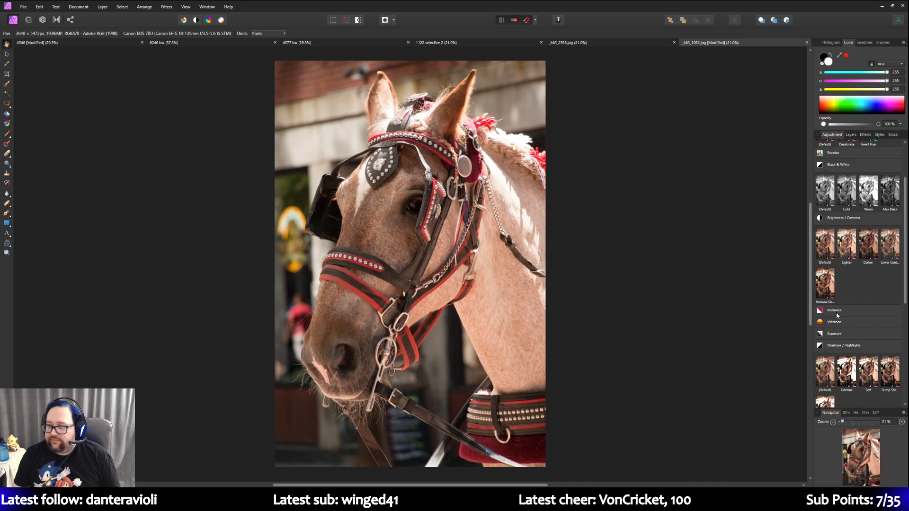
{"action": "scroll", "coordinate": [836, 315], "scroll_direction": "down", "scroll_amount": 2}
{"action": "scroll", "coordinate": [836, 314], "scroll_direction": "up", "scroll_amount": 4}
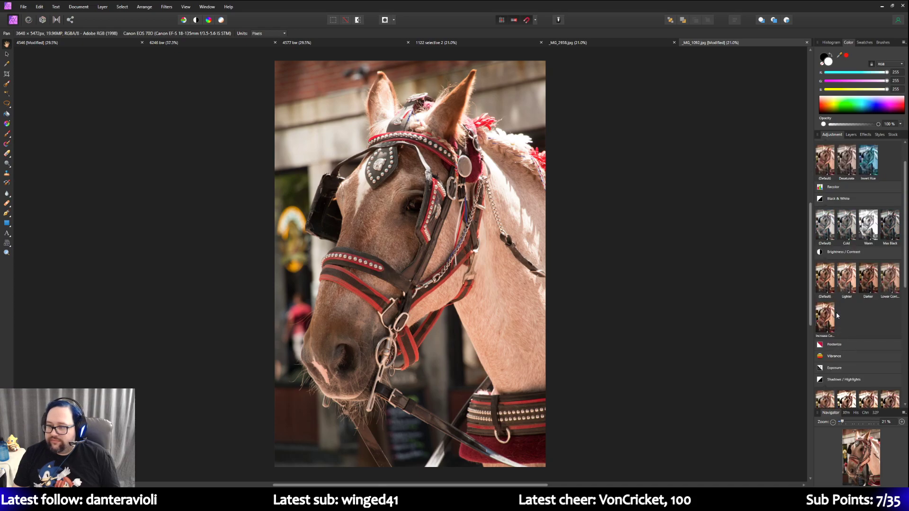
{"action": "scroll", "coordinate": [837, 315], "scroll_direction": "up", "scroll_amount": 2}
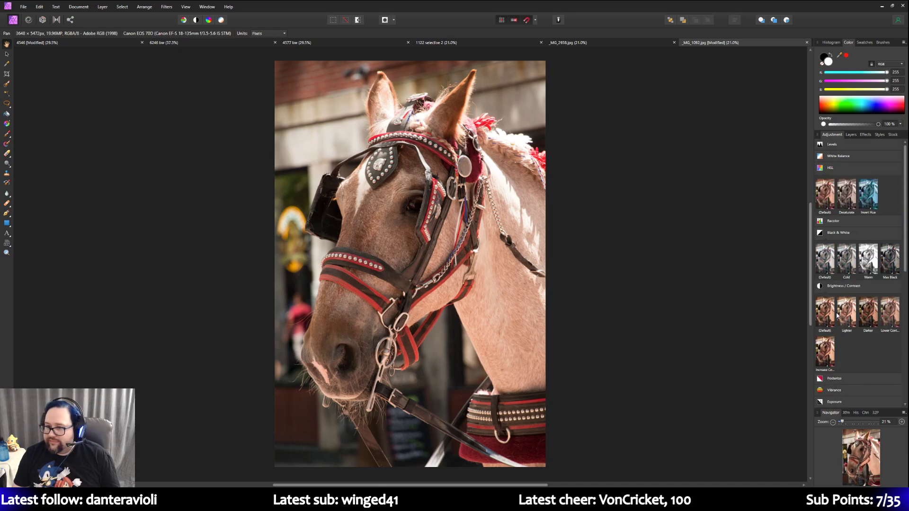
{"action": "left_click", "coordinate": [836, 172]}
{"action": "left_click", "coordinate": [839, 193]}
{"action": "left_click", "coordinate": [840, 201]}
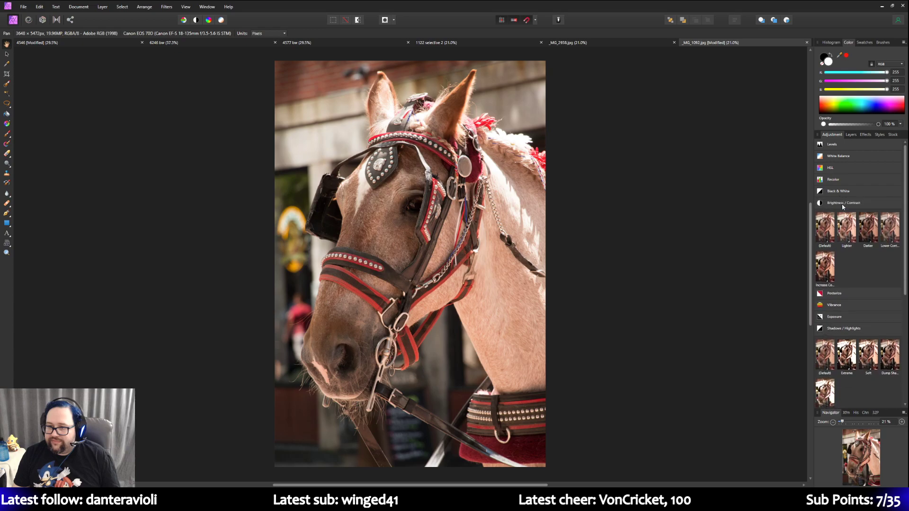
{"action": "left_click", "coordinate": [836, 253]}
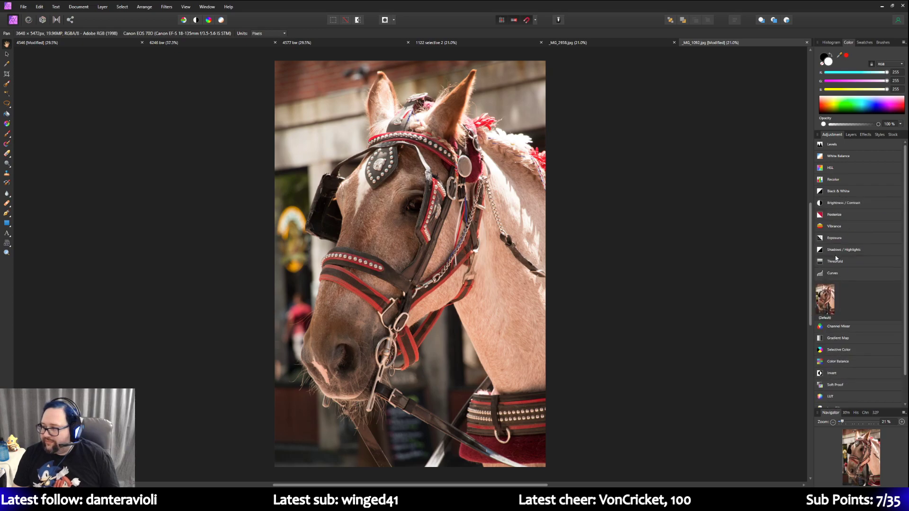
{"action": "left_click", "coordinate": [841, 274]}
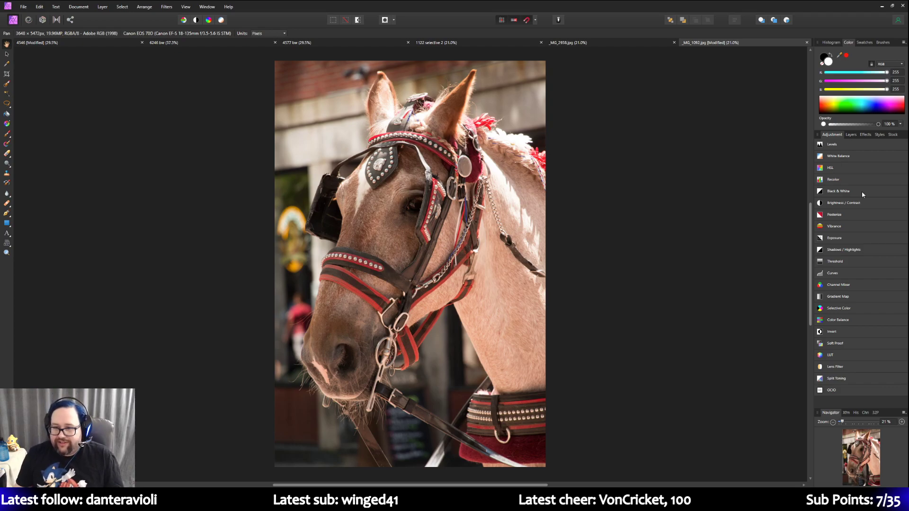
{"action": "left_click", "coordinate": [832, 273]}
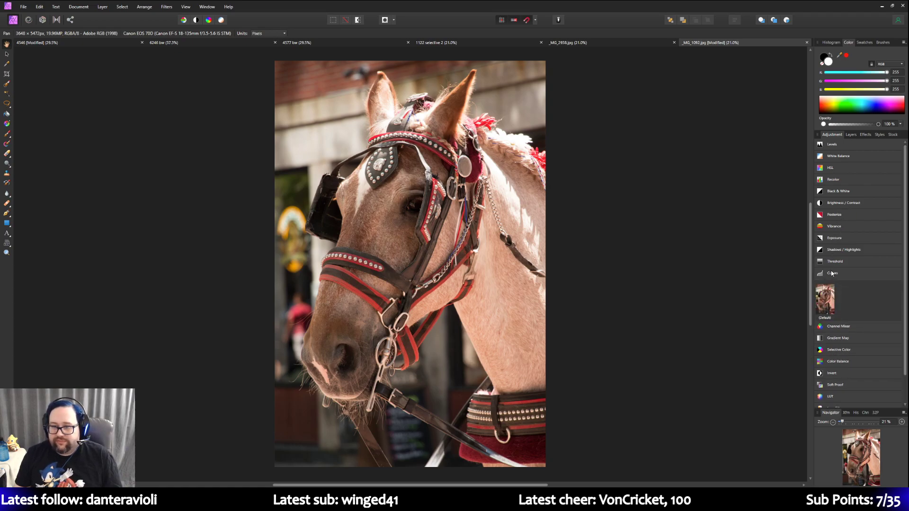
{"action": "left_click", "coordinate": [828, 299]}
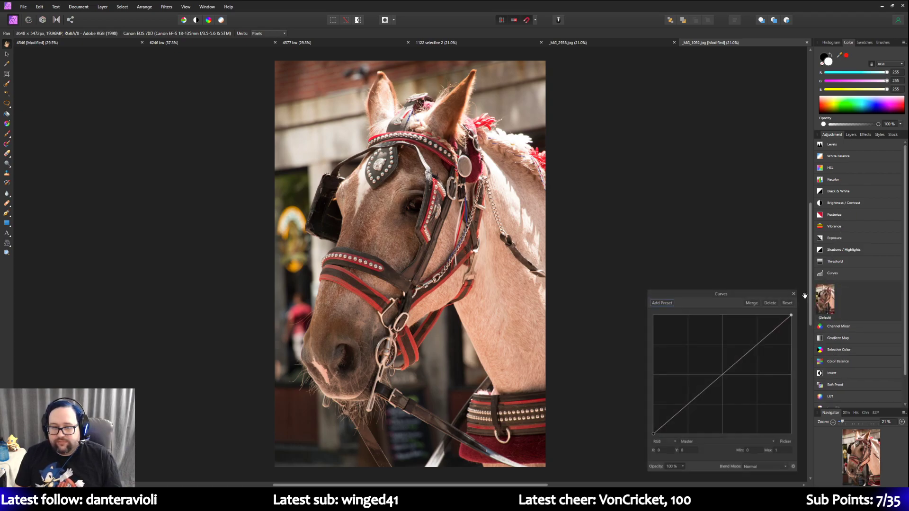
{"action": "left_click_drag", "start_coordinate": [652, 434], "coordinate": [657, 435]}
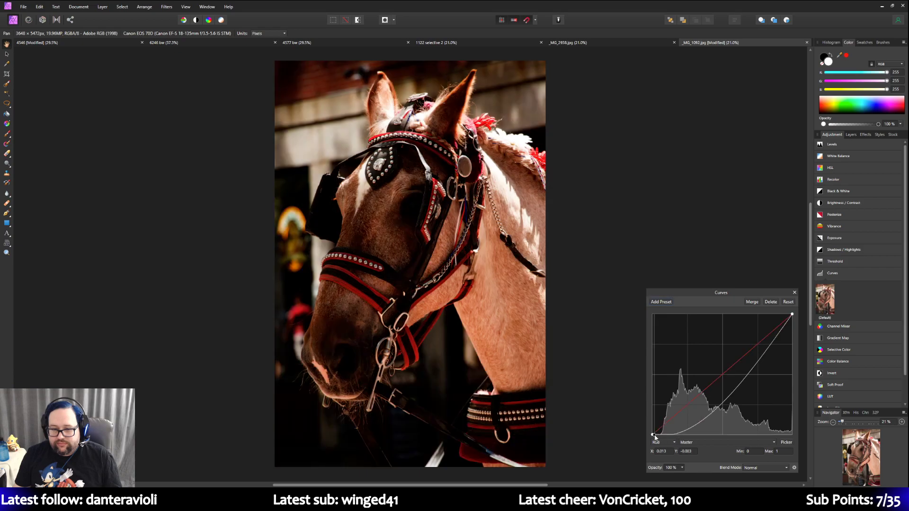
{"action": "left_click", "coordinate": [795, 293]}
{"action": "left_click", "coordinate": [856, 134]}
{"action": "left_click_drag", "start_coordinate": [897, 156], "coordinate": [904, 403]}
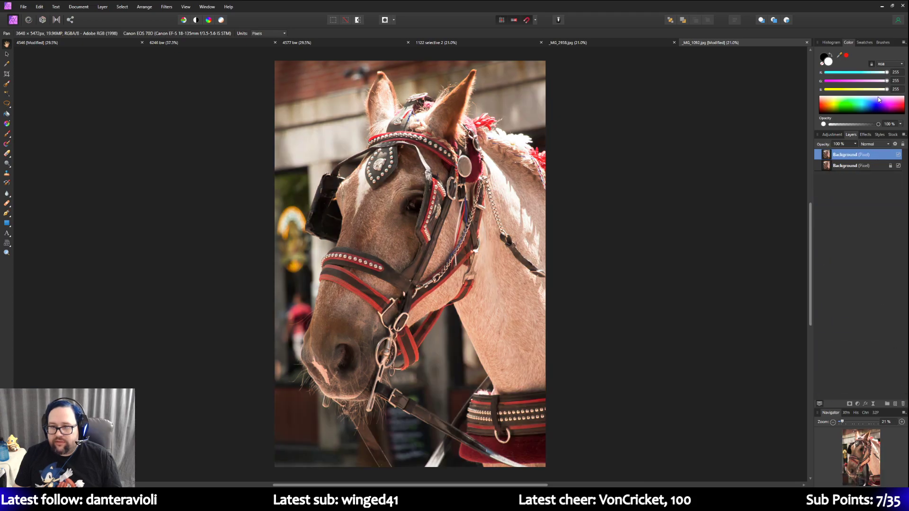
Step: Add a Curves adjustment with its black point at X 0.051, and try a lower white point X before returning it to 1
{"action": "left_click", "coordinate": [831, 135]}
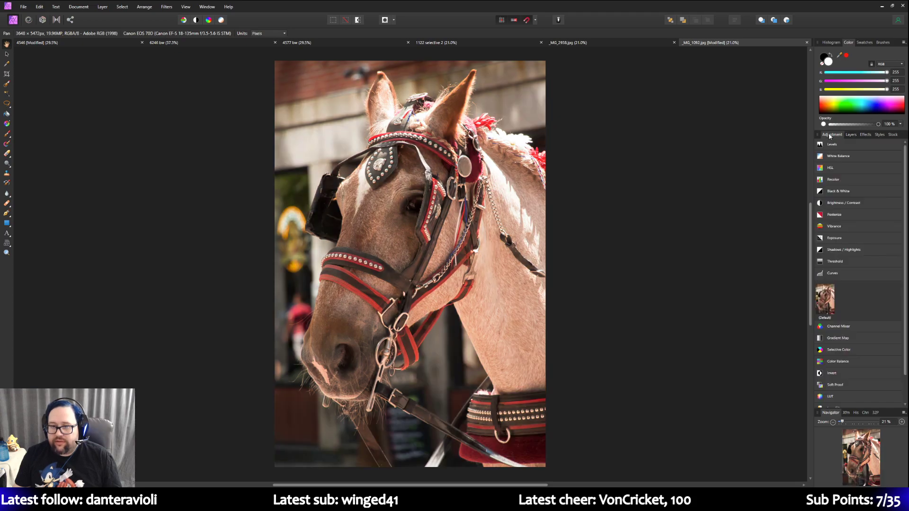
{"action": "left_click", "coordinate": [826, 292]}
{"action": "left_click_drag", "start_coordinate": [653, 434], "coordinate": [660, 441]}
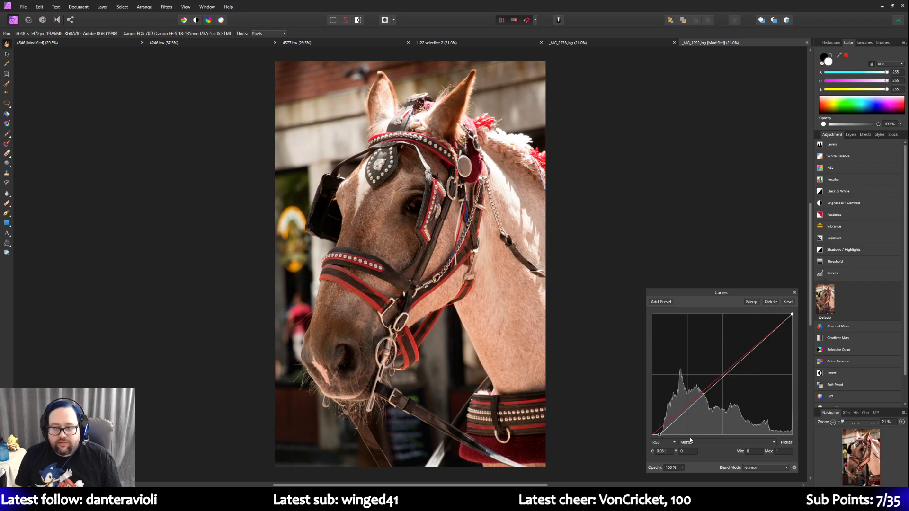
{"action": "left_click", "coordinate": [792, 314]}
{"action": "left_click_drag", "start_coordinate": [793, 316], "coordinate": [790, 315]}
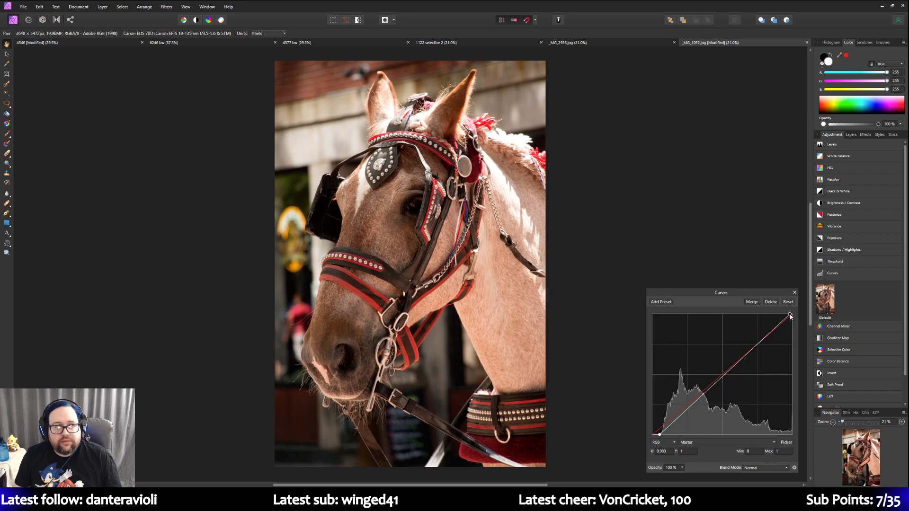
{"action": "mouse_move", "coordinate": [790, 317]}
{"action": "left_mouse_down"}
{"action": "mouse_move", "coordinate": [771, 315]}
{"action": "mouse_move", "coordinate": [797, 309]}
{"action": "left_mouse_up"}
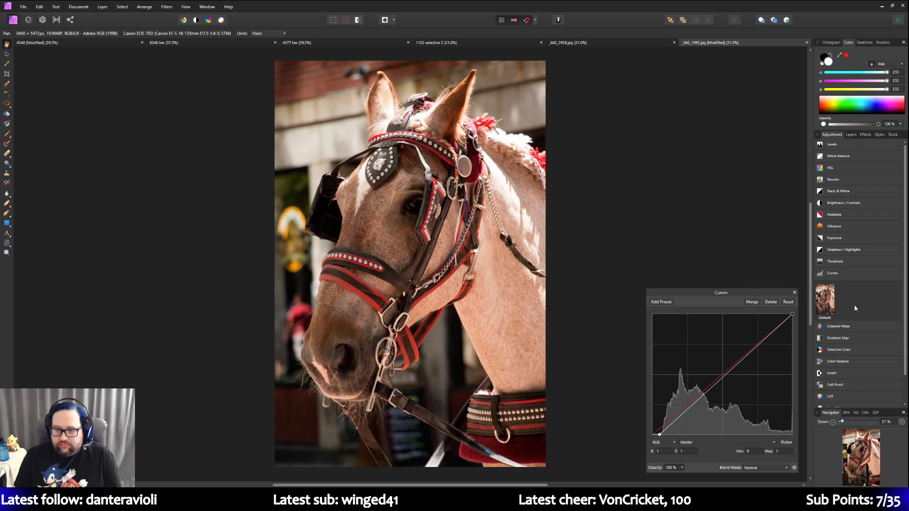
{"action": "left_click", "coordinate": [794, 293]}
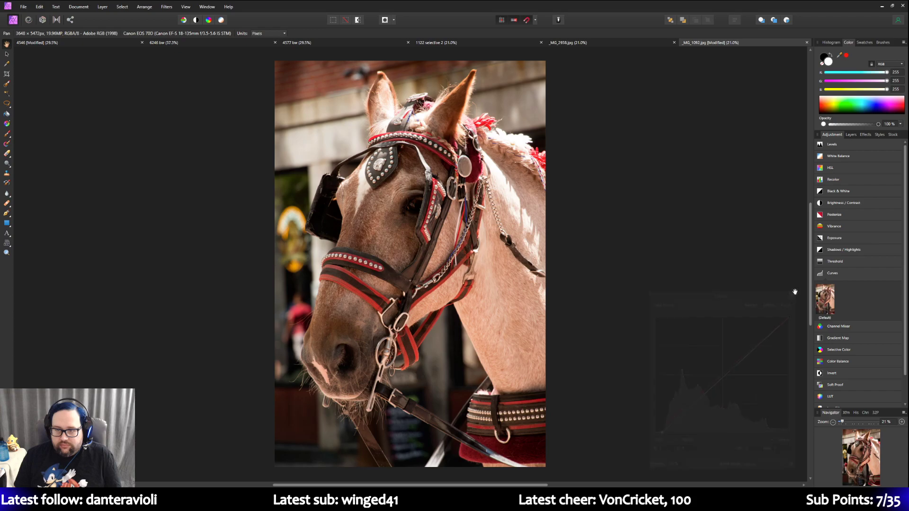
Step: Add a default HSL adjustment to the horse photo, trying a 180° hue shift before setting the hue shift to 0°
{"action": "left_click", "coordinate": [850, 135]}
{"action": "left_click", "coordinate": [832, 134]}
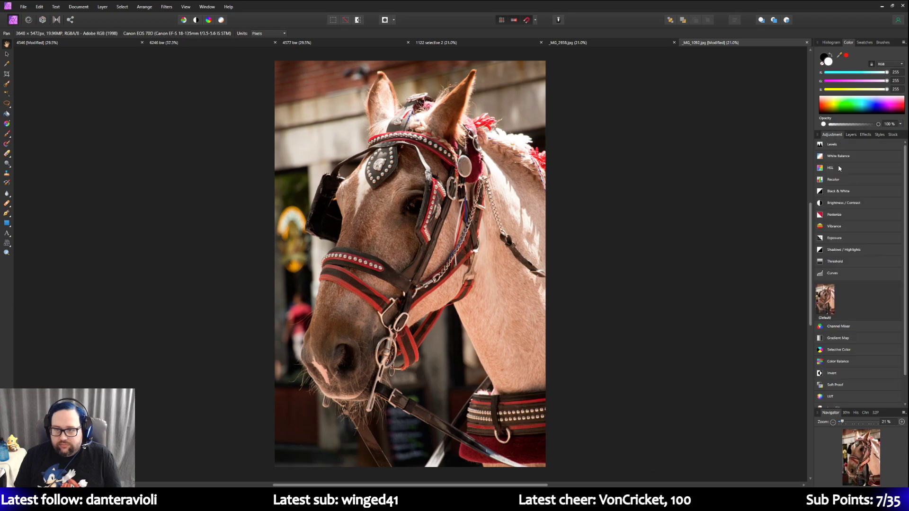
{"action": "mouse_move", "coordinate": [840, 168]}
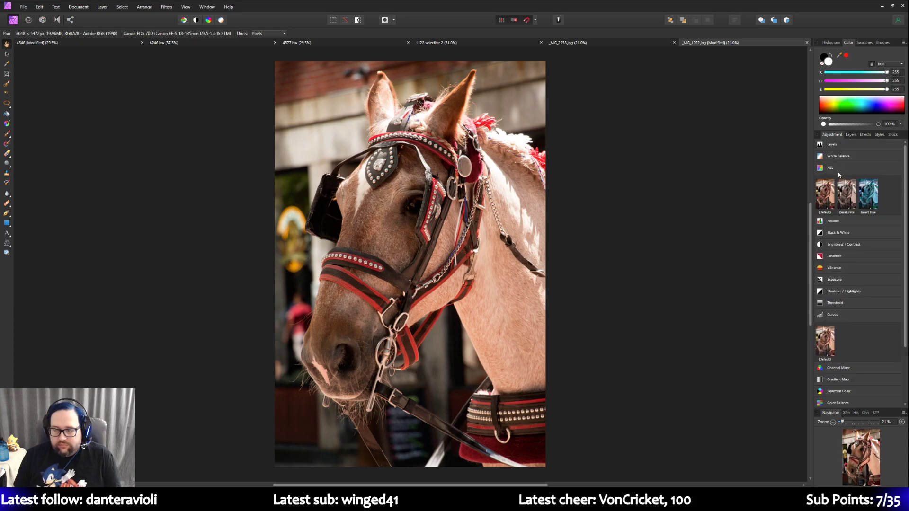
{"action": "left_click", "coordinate": [828, 186]}
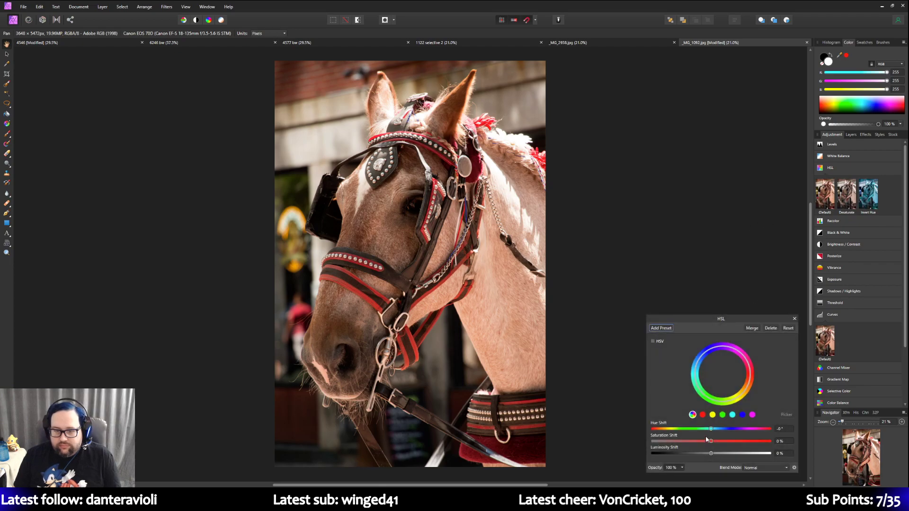
{"action": "left_click_drag", "start_coordinate": [711, 429], "coordinate": [790, 429]}
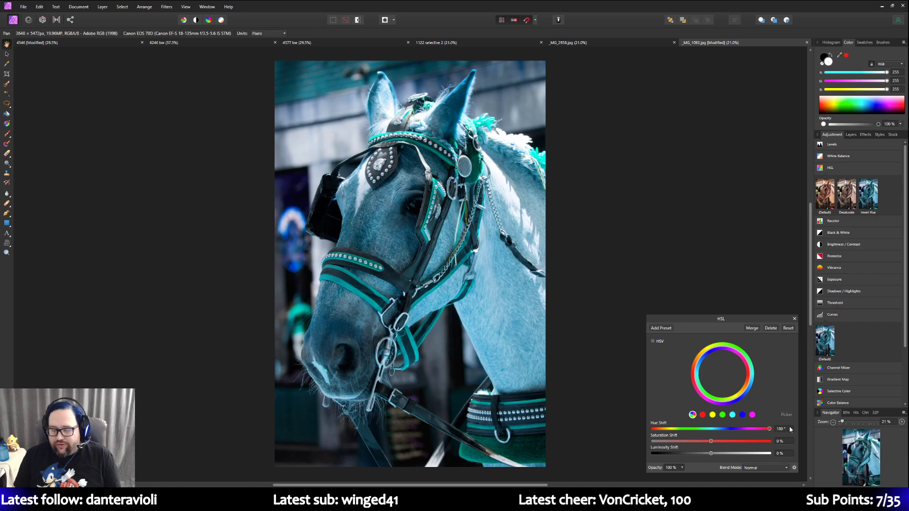
{"action": "left_click_drag", "start_coordinate": [778, 428], "coordinate": [716, 435]}
{"action": "left_click", "coordinate": [786, 429]}
{"action": "type", "text": "0"}
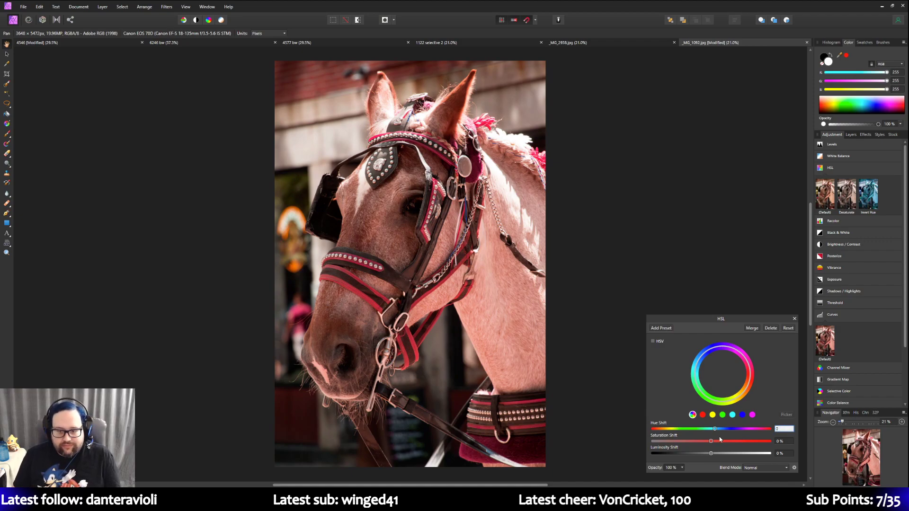
{"action": "key", "text": "Return"}
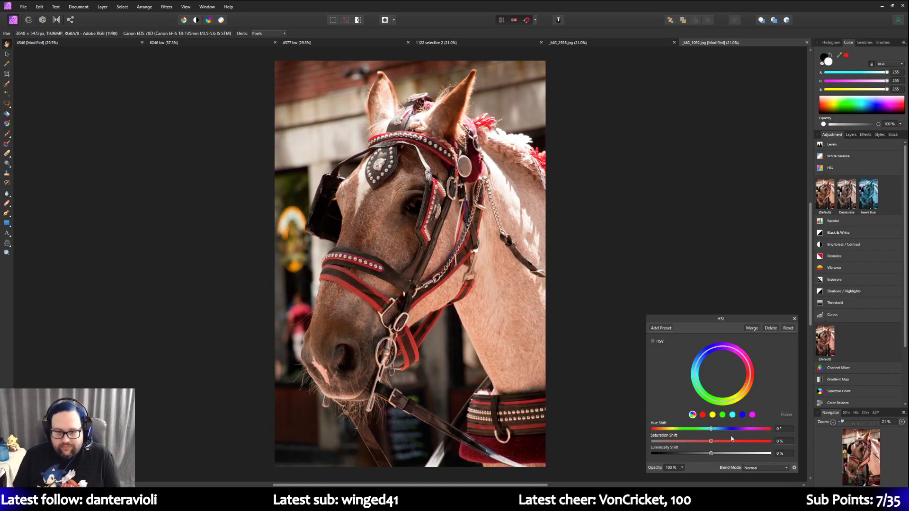
Step: Set the HSL adjustment's saturation shift to -25% for all colors and -20% for the reds, and finish the adjustment
{"action": "left_click_drag", "start_coordinate": [712, 443], "coordinate": [701, 443]}
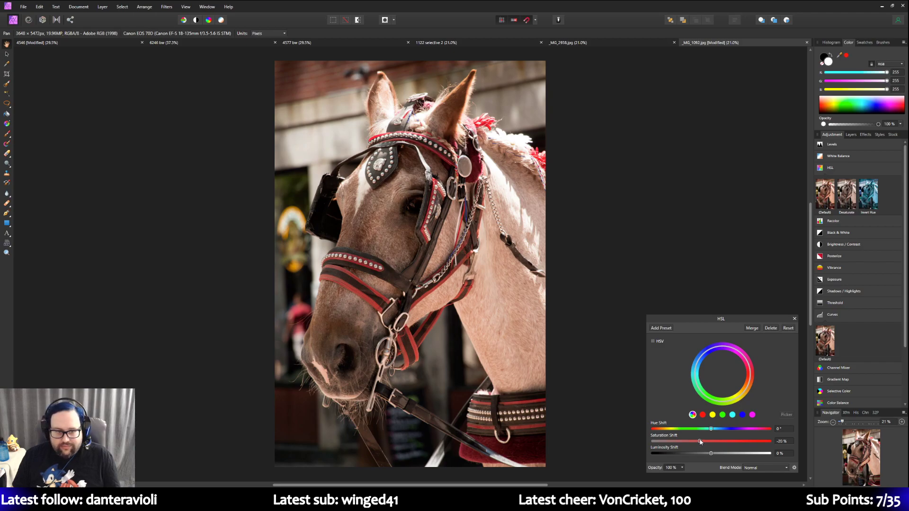
{"action": "mouse_move", "coordinate": [701, 442]}
{"action": "left_mouse_down"}
{"action": "mouse_move", "coordinate": [677, 437]}
{"action": "mouse_move", "coordinate": [695, 441]}
{"action": "left_mouse_up"}
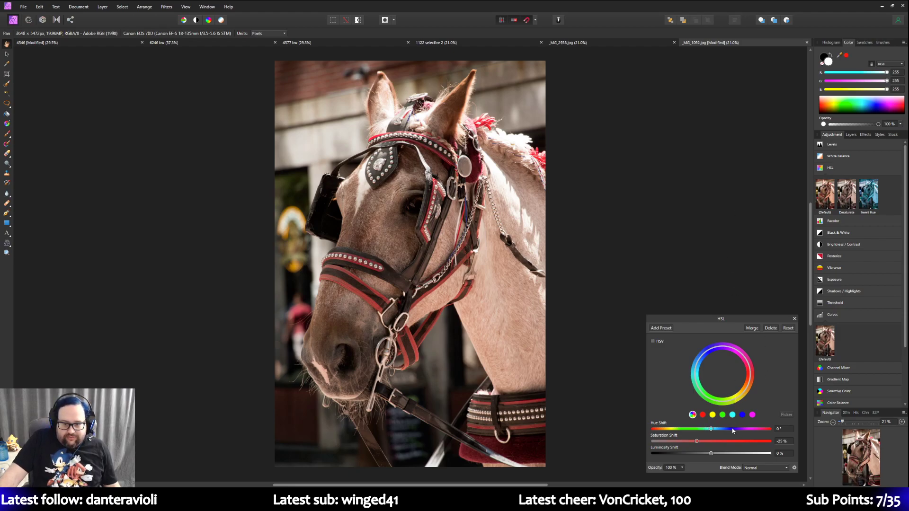
{"action": "left_click", "coordinate": [703, 415]}
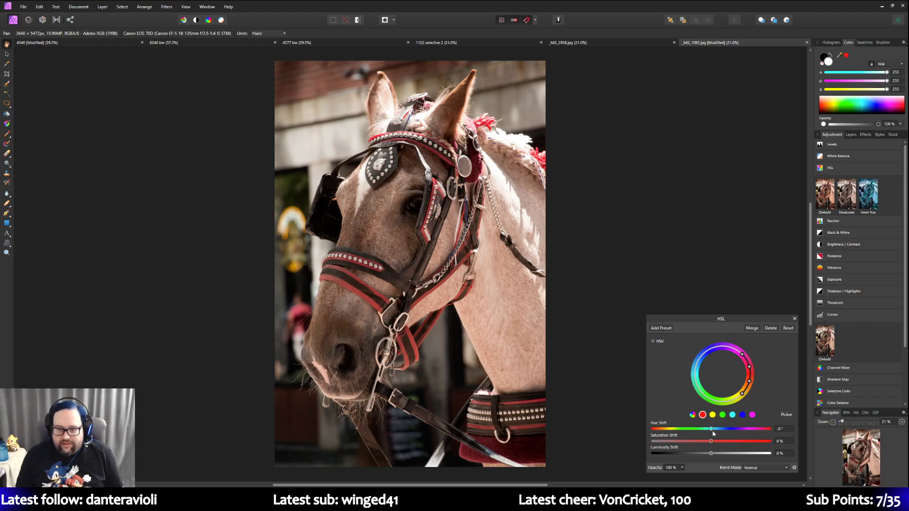
{"action": "left_click_drag", "start_coordinate": [711, 441], "coordinate": [701, 445]}
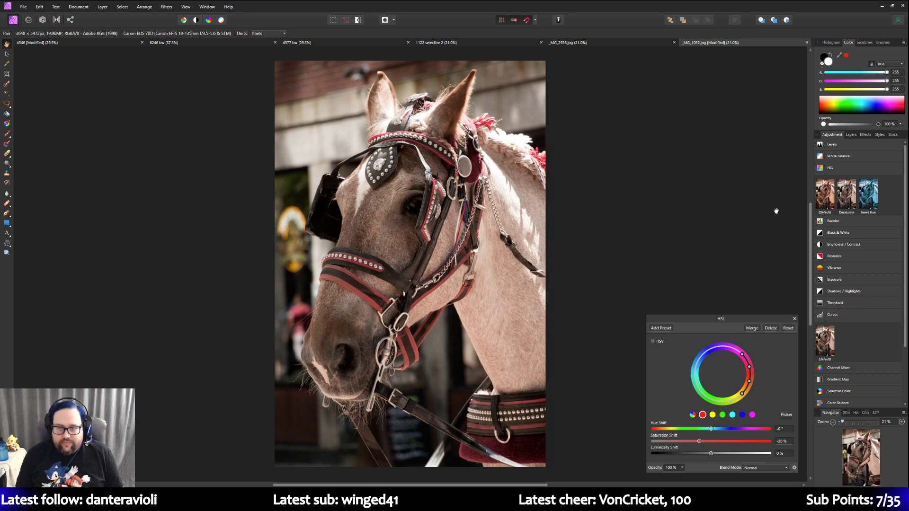
{"action": "left_click", "coordinate": [850, 135]}
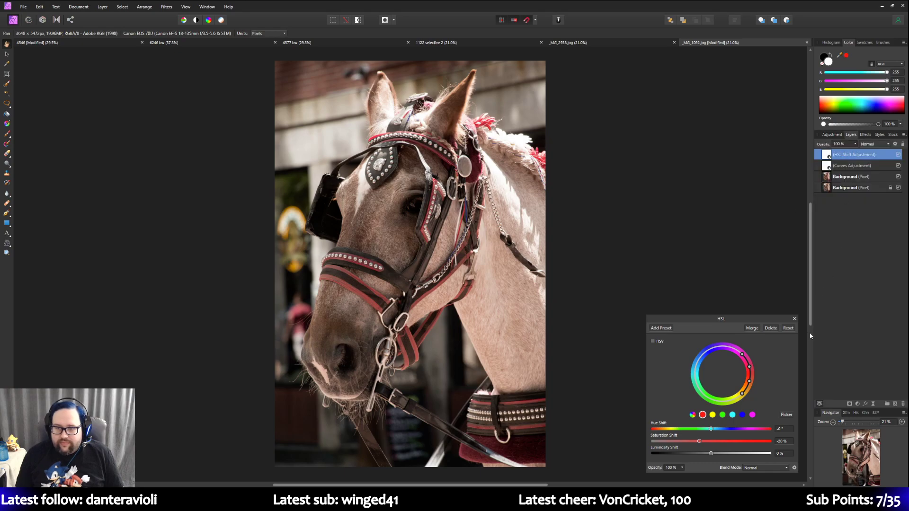
{"action": "left_click", "coordinate": [795, 319]}
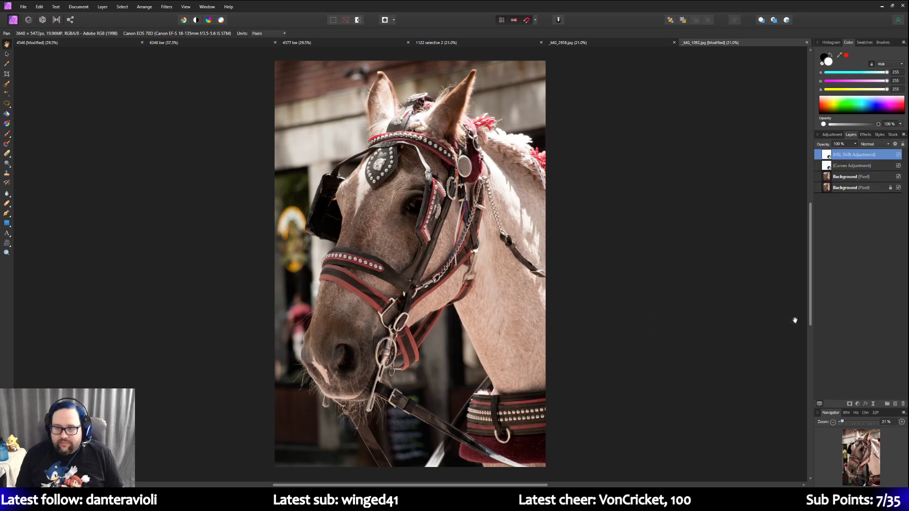
Step: Fill the duplicated Background layer with a linear black-to-transparent gradient running from the photo's upper-left corner to the horse's forehead
{"action": "left_click", "coordinate": [856, 177]}
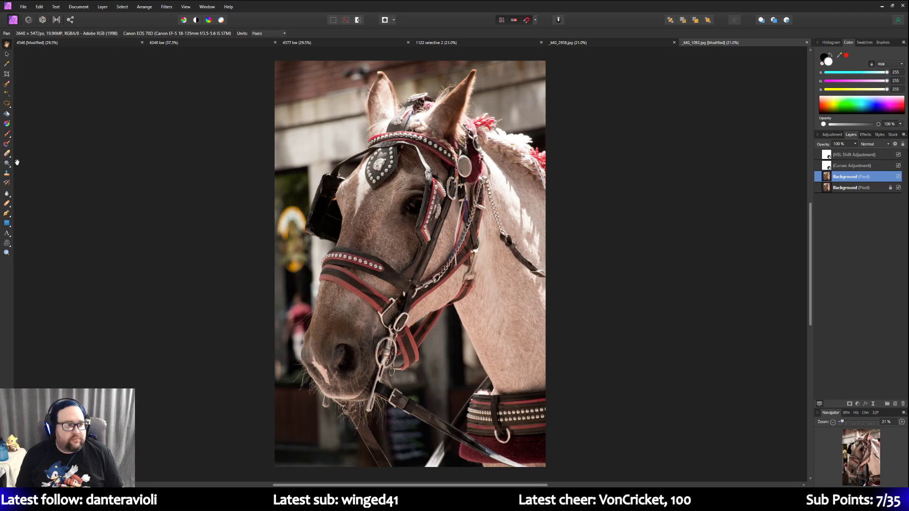
{"action": "left_click", "coordinate": [7, 123]}
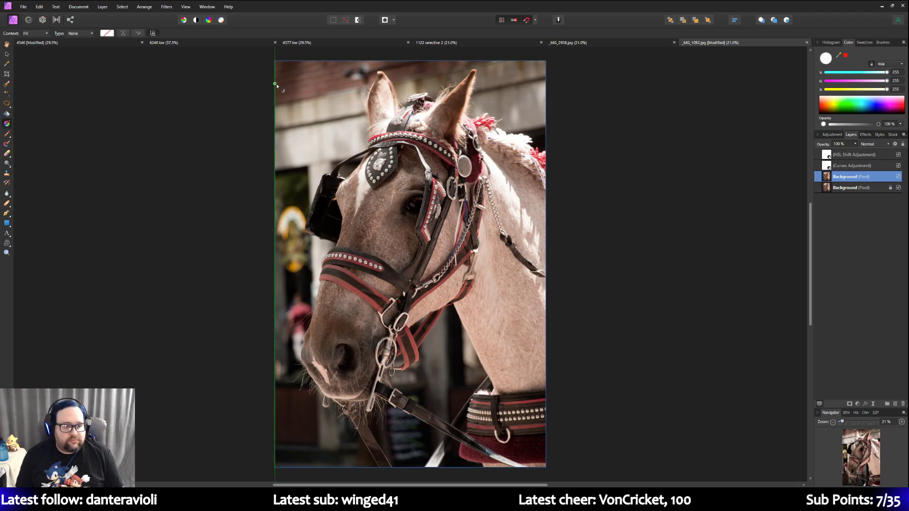
{"action": "left_click_drag", "start_coordinate": [275, 62], "coordinate": [388, 163]}
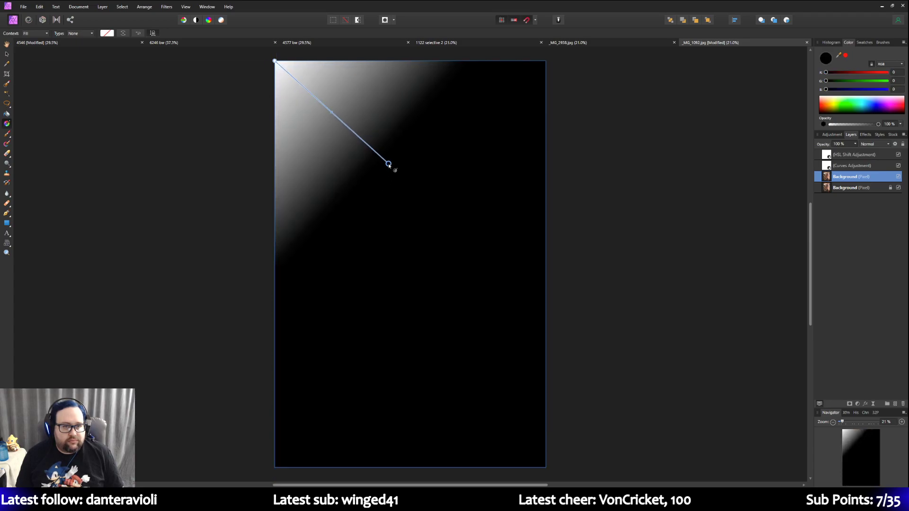
{"action": "left_click", "coordinate": [106, 33]}
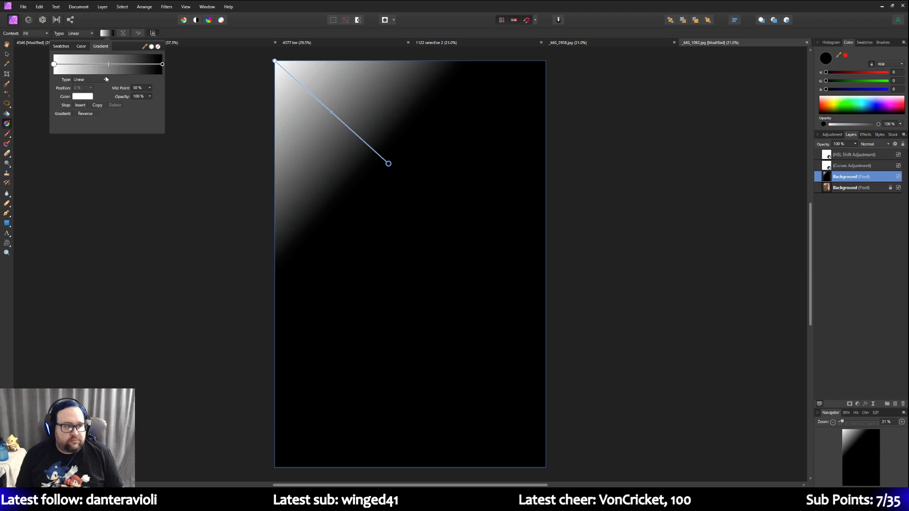
{"action": "left_click", "coordinate": [61, 46]}
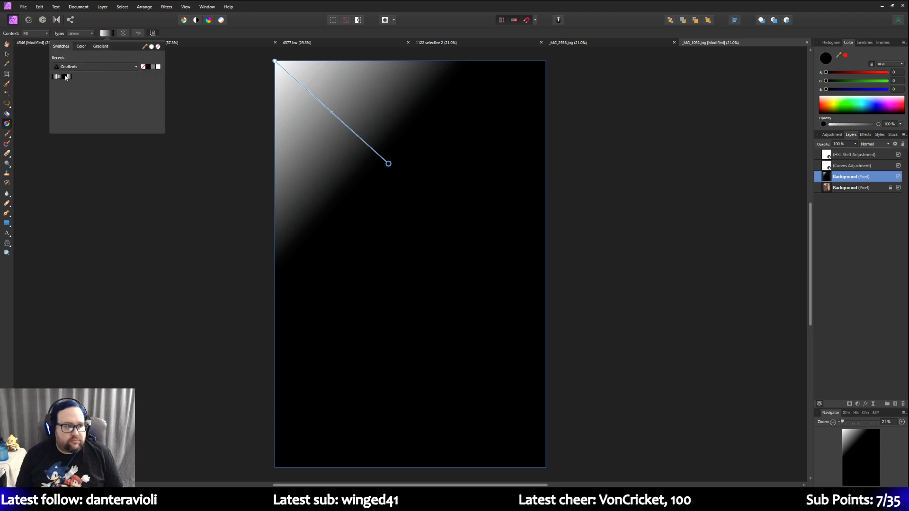
{"action": "left_click", "coordinate": [60, 77]}
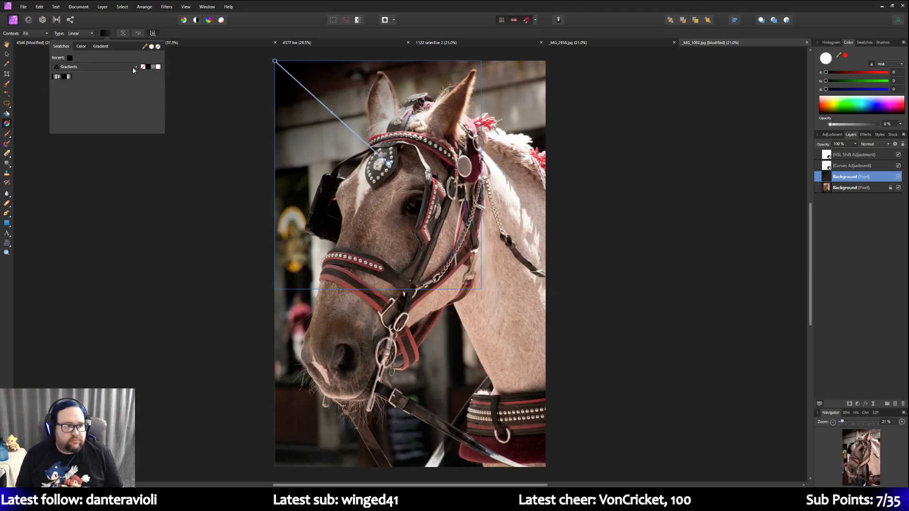
Step: Reduce the gradient's black stop opacity, trying 80% first, and extend the gradient's end point slightly down the horse's forehead
{"action": "left_click", "coordinate": [109, 46]}
{"action": "left_click", "coordinate": [149, 97]}
{"action": "left_click_drag", "start_coordinate": [151, 104], "coordinate": [142, 106]}
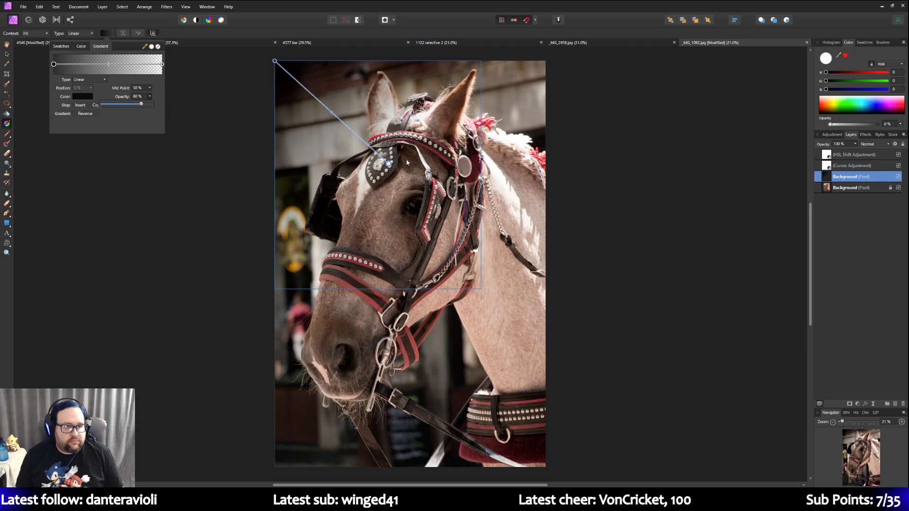
{"action": "left_click_drag", "start_coordinate": [389, 164], "coordinate": [396, 176]}
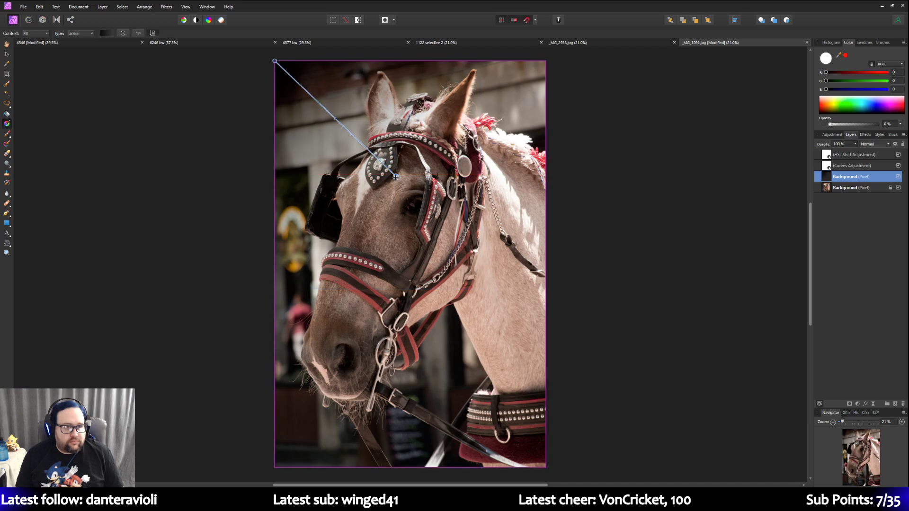
{"action": "left_click", "coordinate": [103, 35]}
{"action": "left_click", "coordinate": [153, 98]}
{"action": "left_click_drag", "start_coordinate": [151, 105], "coordinate": [145, 104]}
{"action": "left_click", "coordinate": [217, 99]}
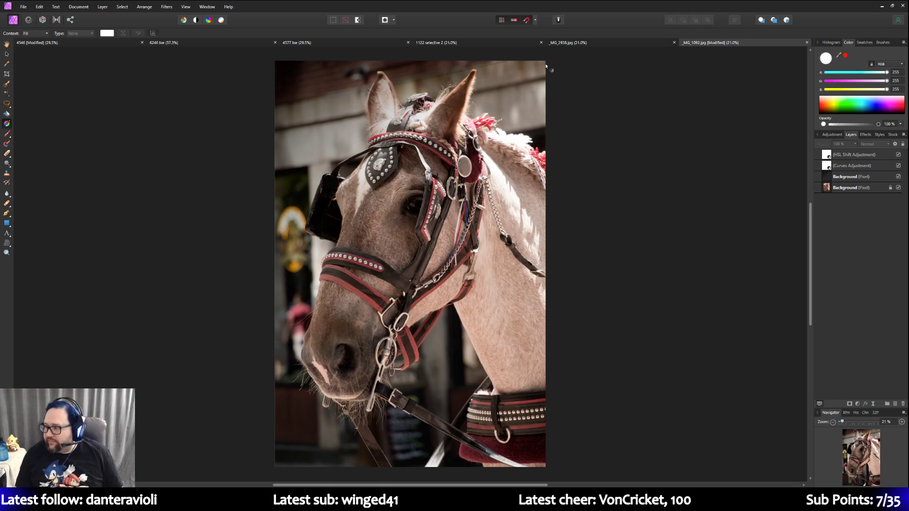
Step: Duplicate the locked Background layer below the gradient layer
{"action": "right_click", "coordinate": [847, 189]}
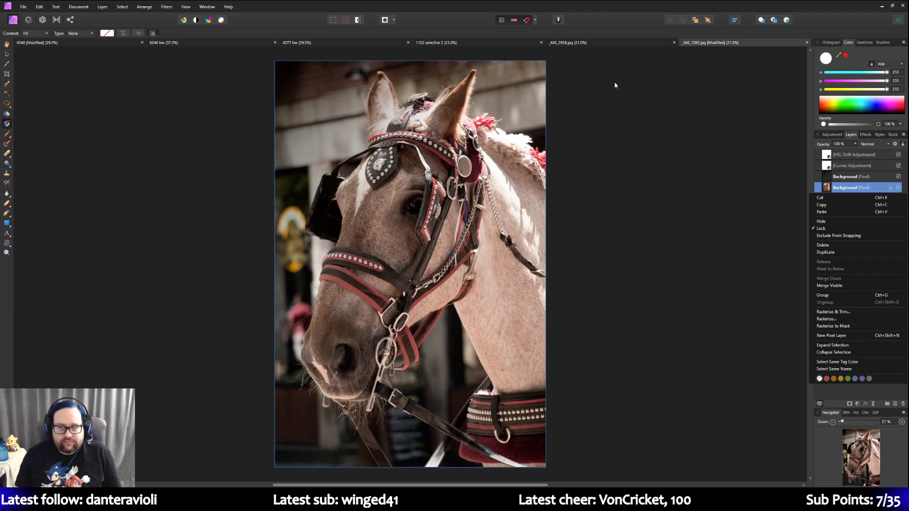
{"action": "left_click", "coordinate": [758, 229]}
{"action": "right_click", "coordinate": [839, 191]}
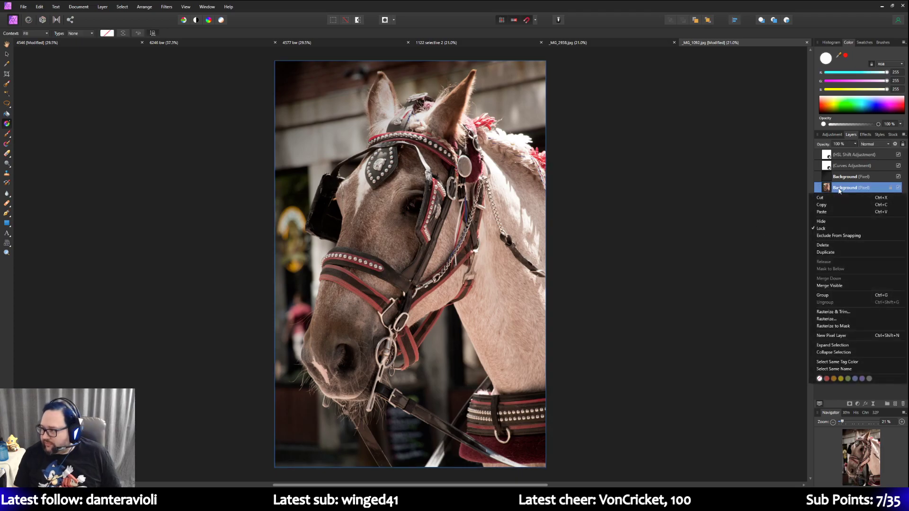
{"action": "left_click", "coordinate": [849, 255]}
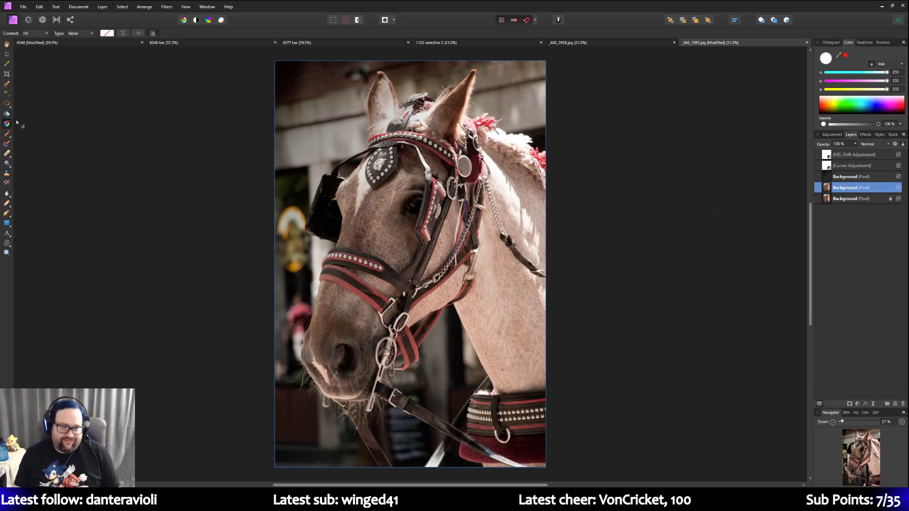
Step: Draw a linear gradient from the photo's upper-right corner to the horse's bridle and give it the black-to-transparent preset
{"action": "left_click_drag", "start_coordinate": [545, 61], "coordinate": [466, 146]}
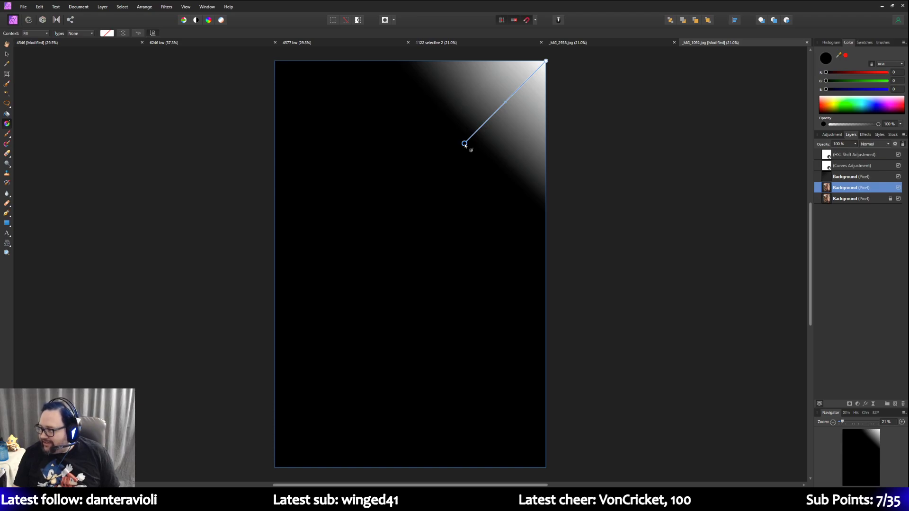
{"action": "left_click_drag", "start_coordinate": [464, 144], "coordinate": [449, 148]}
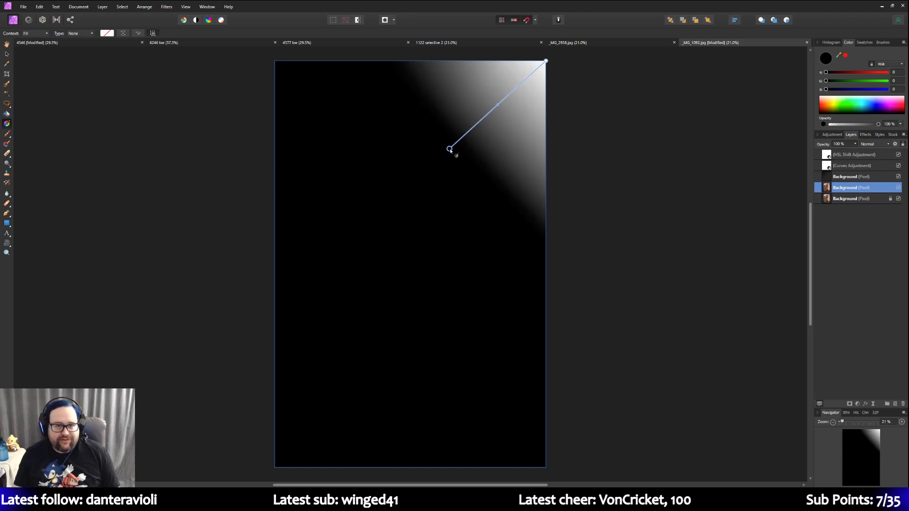
{"action": "left_click", "coordinate": [104, 33]}
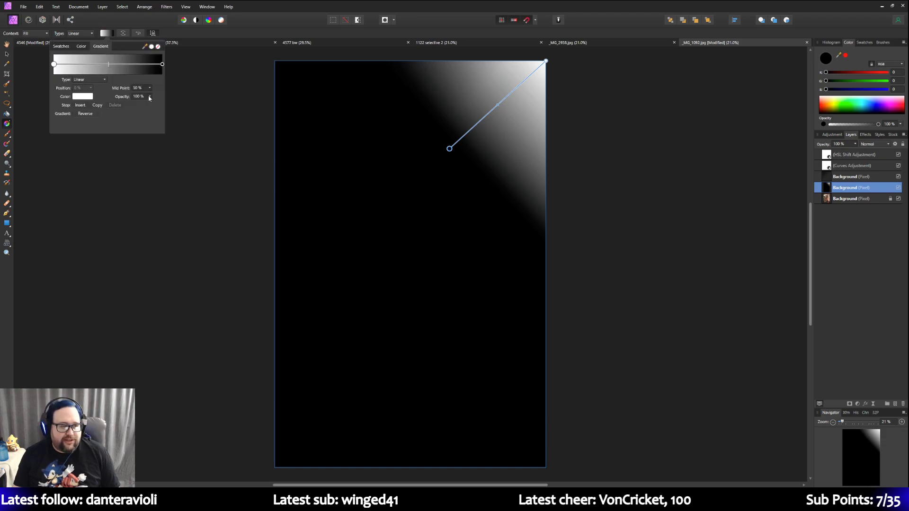
{"action": "left_click", "coordinate": [61, 46]}
{"action": "left_click", "coordinate": [66, 78]}
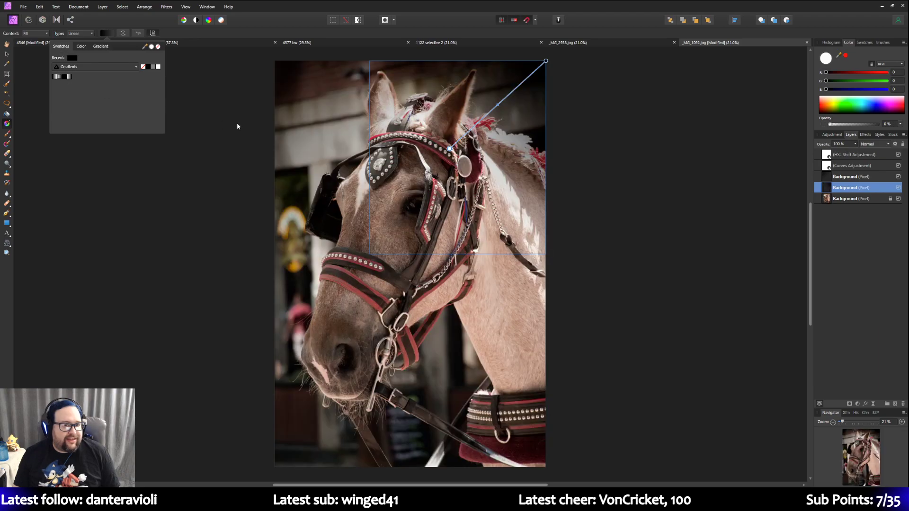
Step: Lower the opacity of the black stop in the upper-right corner gradient and deselect the layer
{"action": "left_click", "coordinate": [109, 49]}
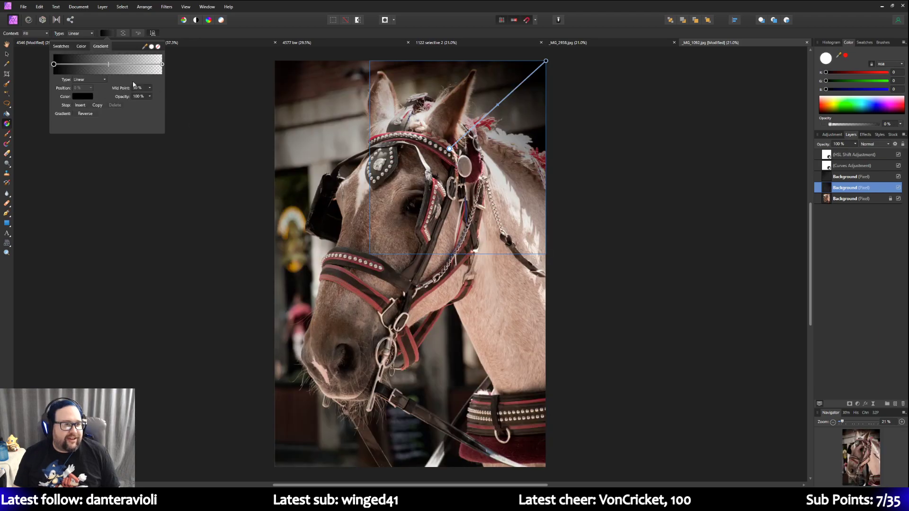
{"action": "left_click_drag", "start_coordinate": [151, 105], "coordinate": [133, 107]}
{"action": "left_click", "coordinate": [642, 106]}
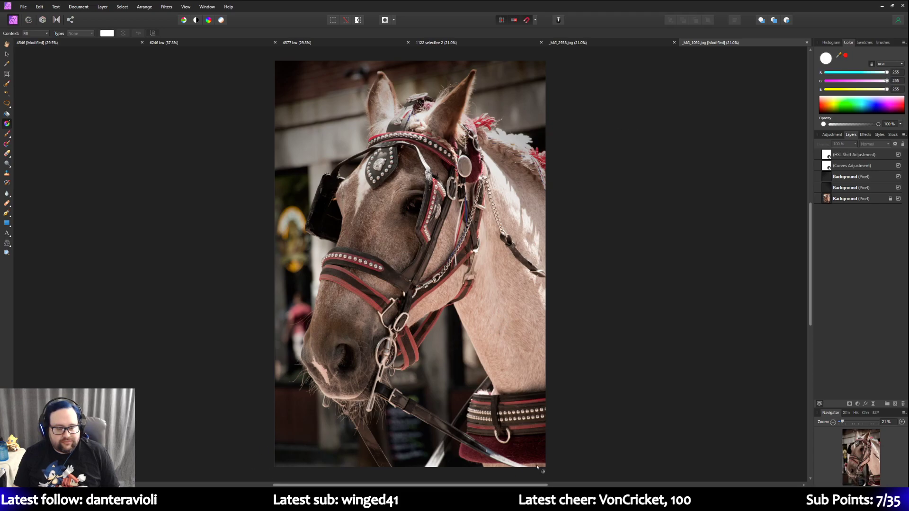
Step: Duplicate the locked Background layer and draw a linear gradient on the copy from the photo's lower-left corner to the bridle ring
{"action": "right_click", "coordinate": [845, 199]}
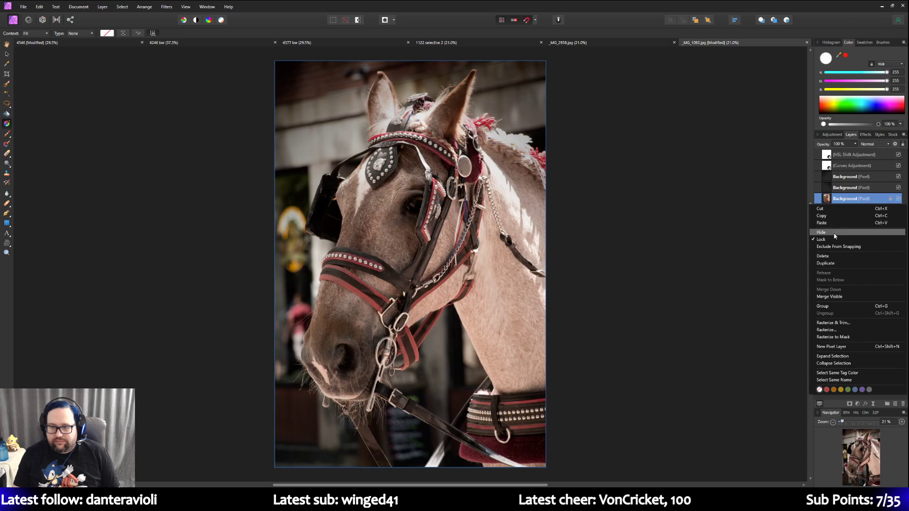
{"action": "left_click", "coordinate": [833, 264]}
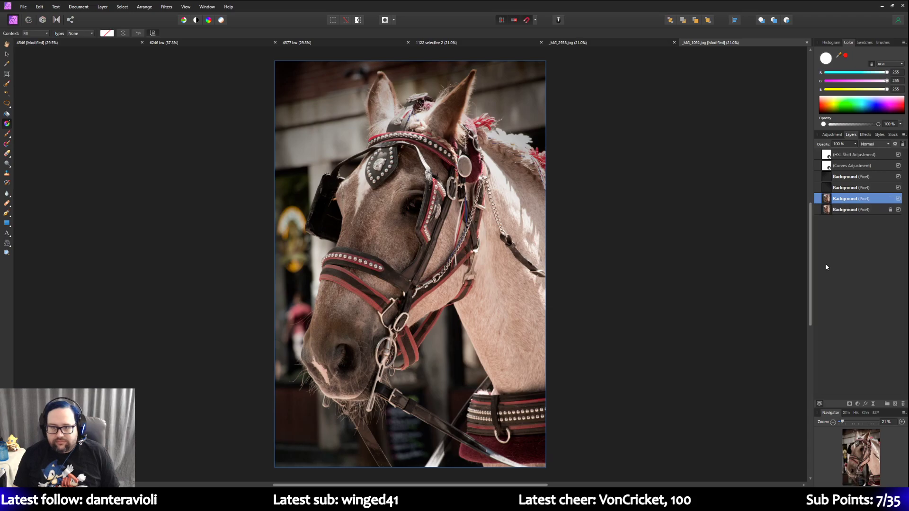
{"action": "left_click_drag", "start_coordinate": [275, 468], "coordinate": [377, 363]}
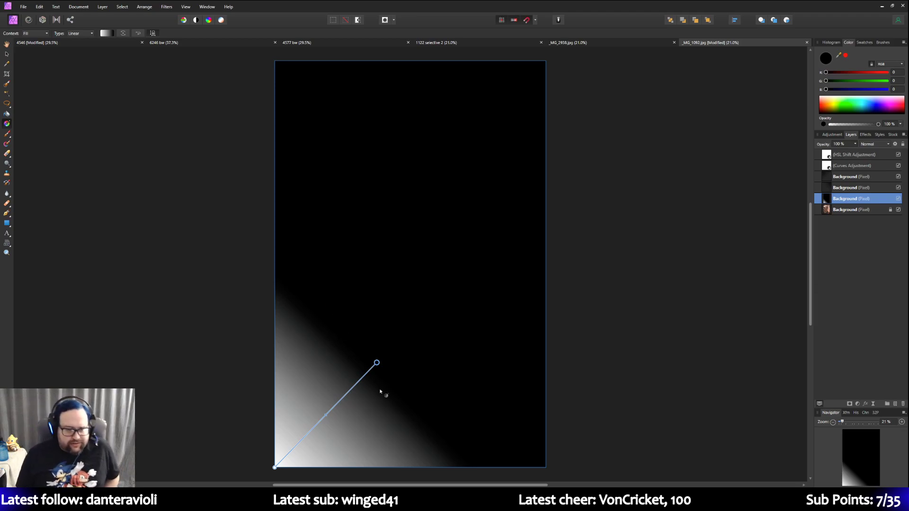
{"action": "left_click_drag", "start_coordinate": [377, 363], "coordinate": [390, 358]}
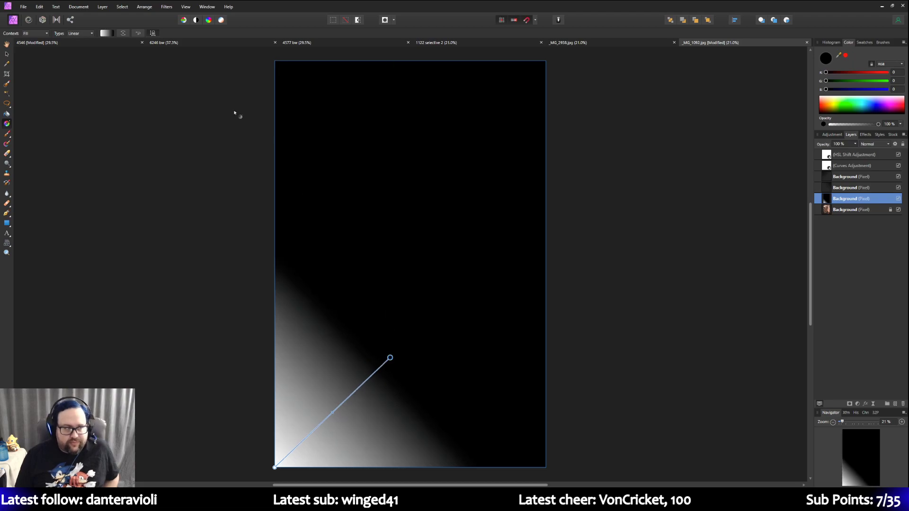
Step: Apply the black-to-transparent gradient preset to the lower-left corner gradient
{"action": "left_click", "coordinate": [106, 33]}
{"action": "left_click", "coordinate": [149, 97]}
{"action": "mouse_move", "coordinate": [152, 105]}
{"action": "left_mouse_down"}
{"action": "mouse_move", "coordinate": [138, 105]}
{"action": "mouse_move", "coordinate": [153, 103]}
{"action": "left_mouse_up"}
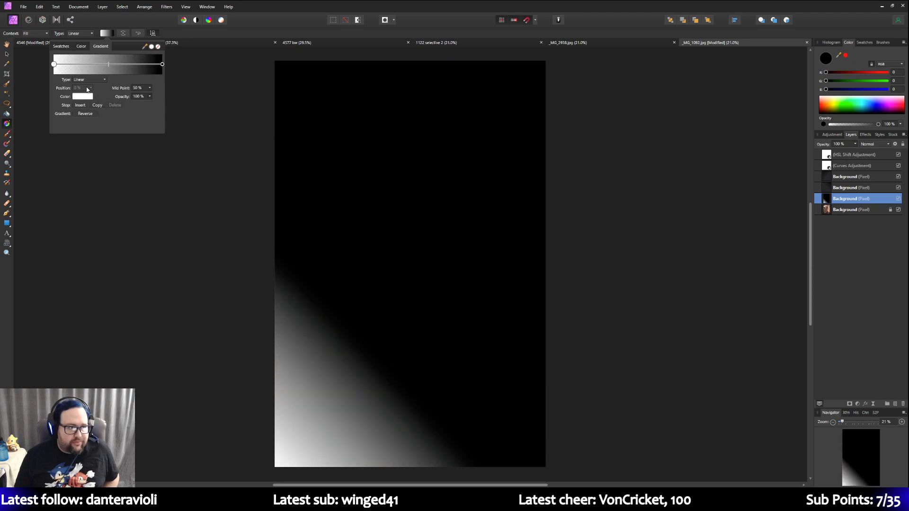
{"action": "left_click", "coordinate": [61, 46]}
{"action": "left_click", "coordinate": [62, 77]}
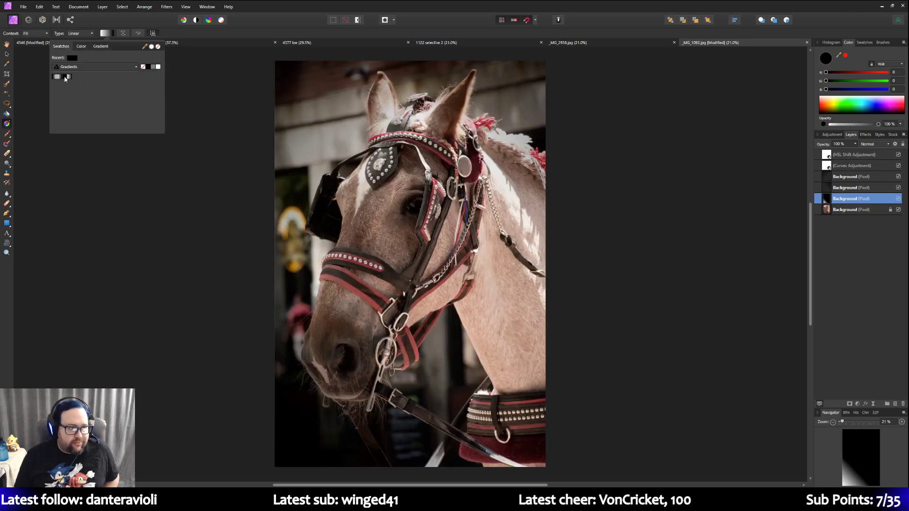
Step: Set the lower-left gradient's black stop to 62% opacity and extend the gradient slightly further into the photo
{"action": "left_click", "coordinate": [100, 46]}
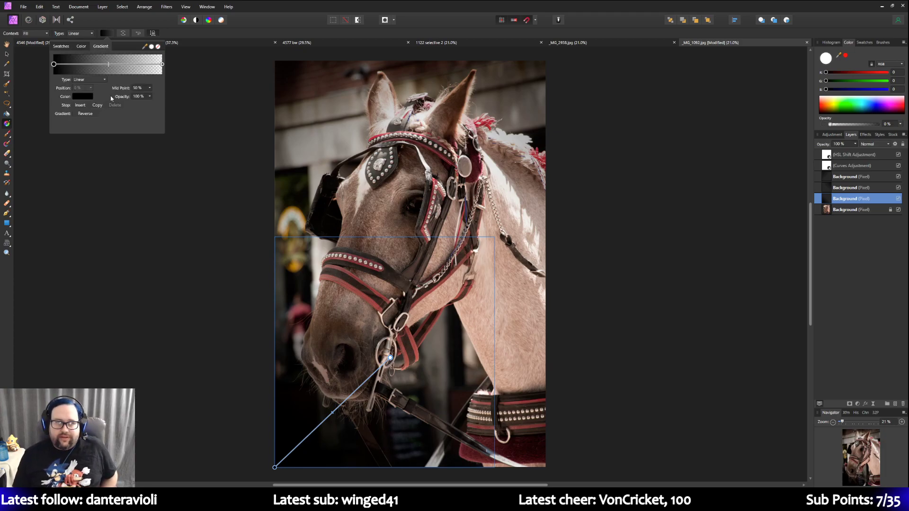
{"action": "left_click", "coordinate": [149, 97]}
{"action": "left_click_drag", "start_coordinate": [152, 105], "coordinate": [133, 108]}
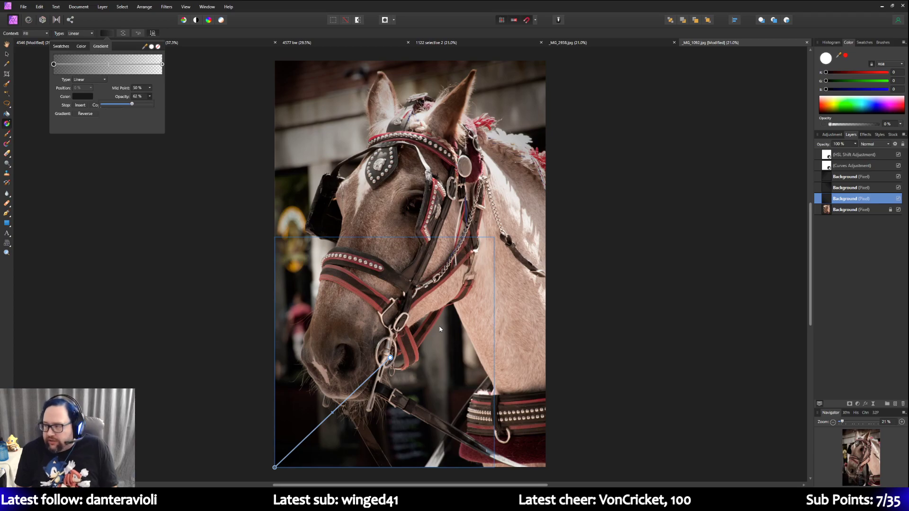
{"action": "left_click", "coordinate": [391, 358]}
{"action": "mouse_move", "coordinate": [390, 358]}
{"action": "left_mouse_down"}
{"action": "mouse_move", "coordinate": [387, 367]}
{"action": "mouse_move", "coordinate": [410, 345]}
{"action": "mouse_move", "coordinate": [400, 354]}
{"action": "left_mouse_up"}
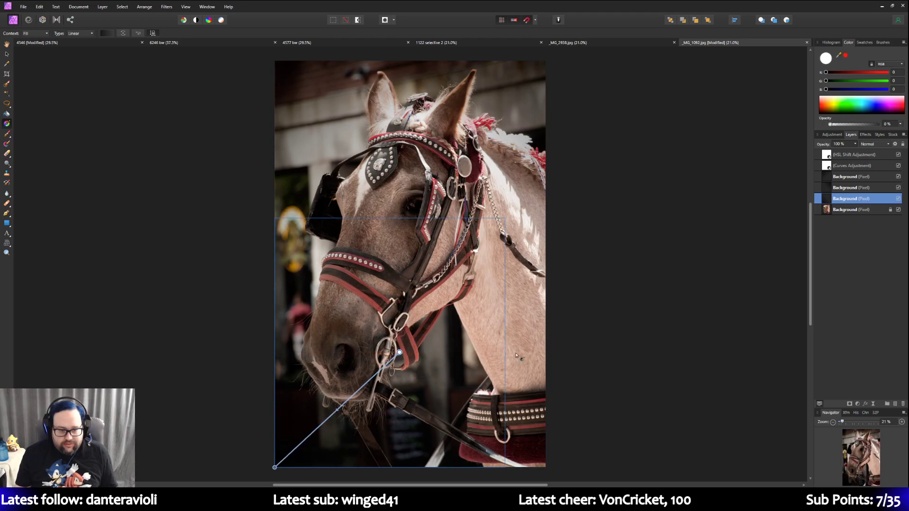
{"action": "key", "text": "ctrl+d"}
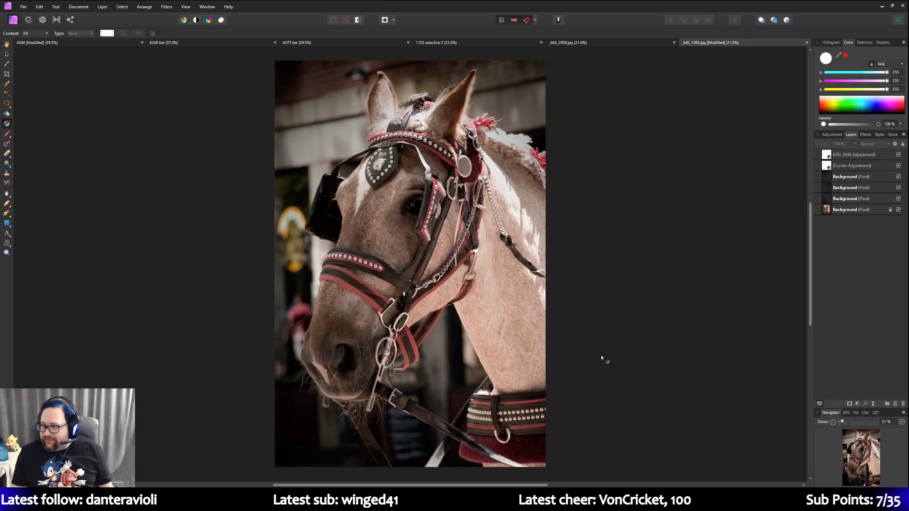
Step: Duplicate the locked Background layer again and draw a linear gradient on the copy from the photo's lower-right corner inward
{"action": "left_click", "coordinate": [843, 202]}
{"action": "left_click", "coordinate": [844, 209]}
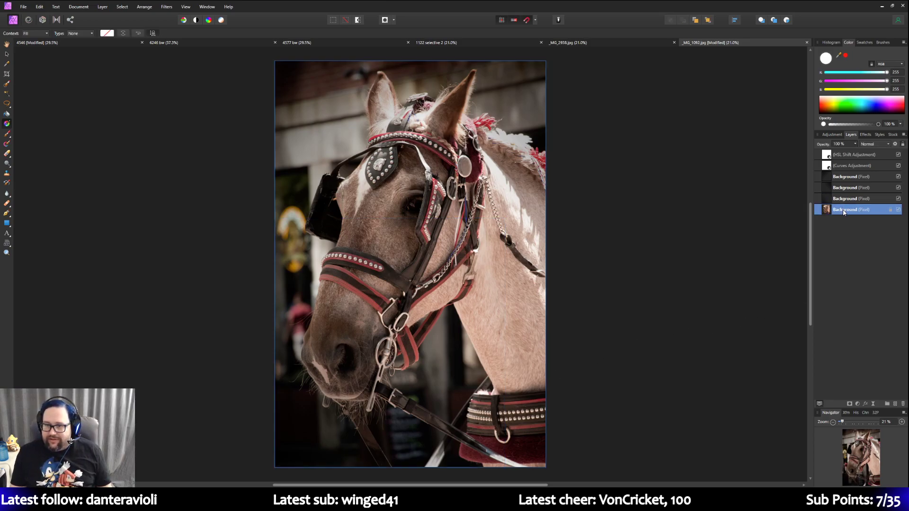
{"action": "right_click", "coordinate": [844, 211]}
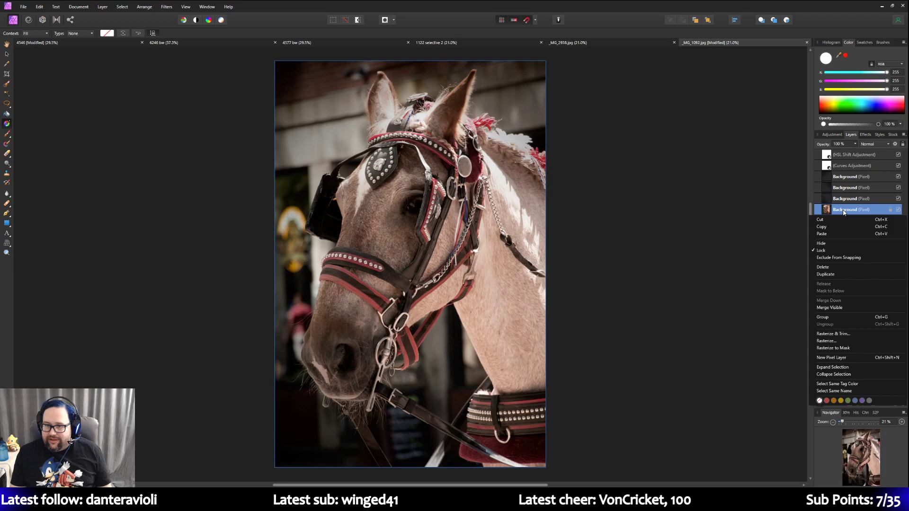
{"action": "left_click", "coordinate": [845, 274]}
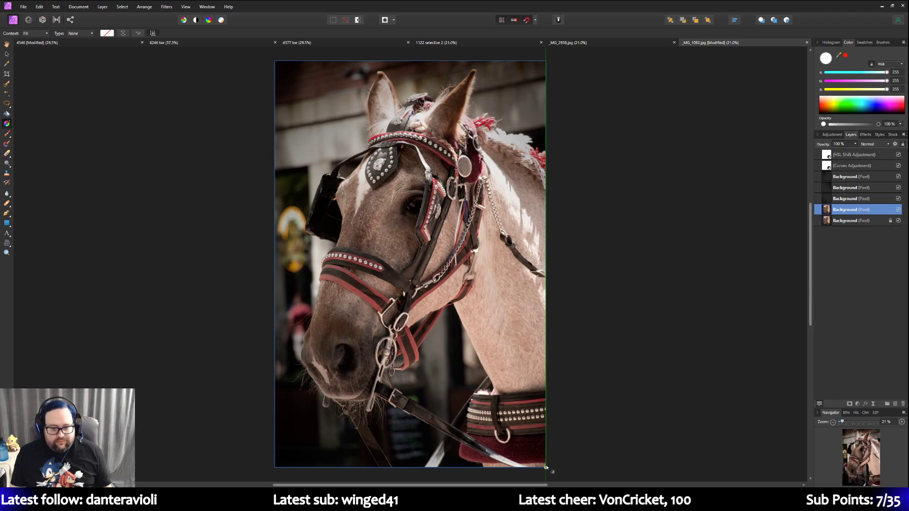
{"action": "left_click_drag", "start_coordinate": [546, 467], "coordinate": [443, 351]}
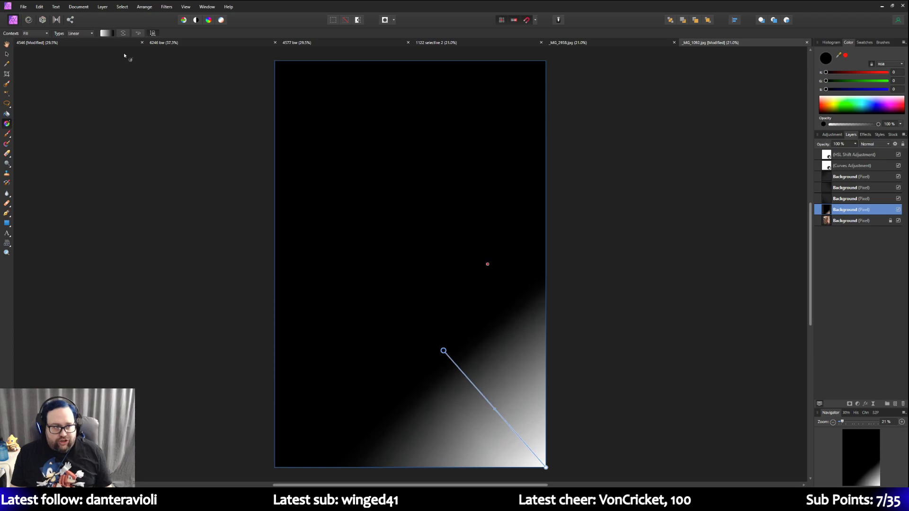
Step: Apply the black-to-transparent gradient preset to the lower-right corner gradient
{"action": "left_click", "coordinate": [91, 34]}
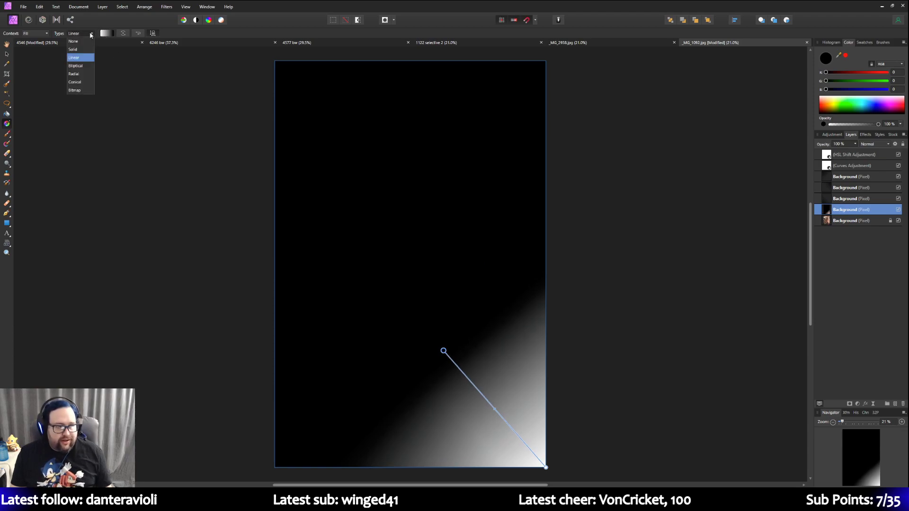
{"action": "left_click", "coordinate": [44, 34]}
{"action": "left_click", "coordinate": [44, 34]}
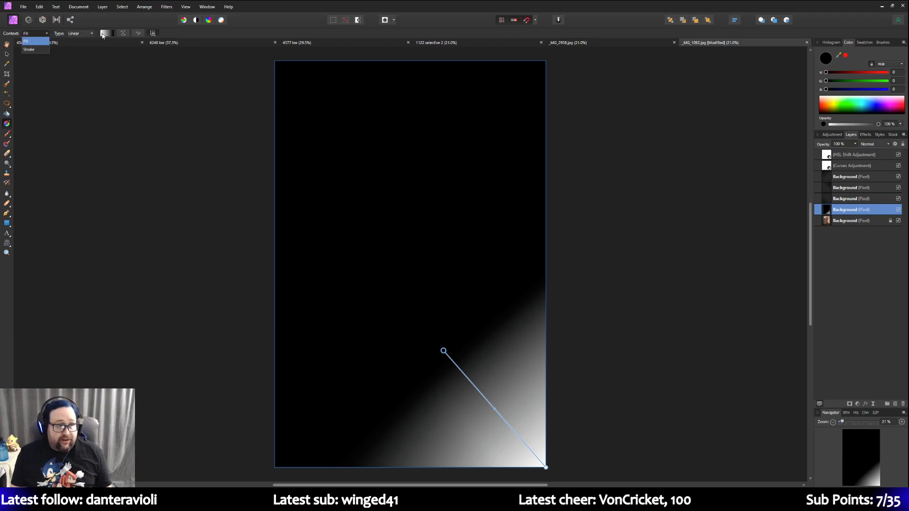
{"action": "left_click", "coordinate": [104, 33]}
{"action": "left_click", "coordinate": [104, 34]}
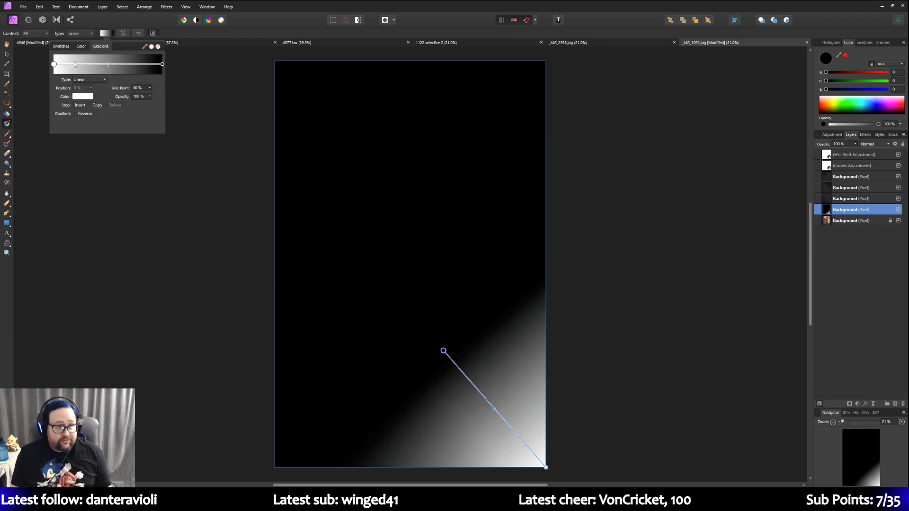
{"action": "left_click", "coordinate": [67, 50]}
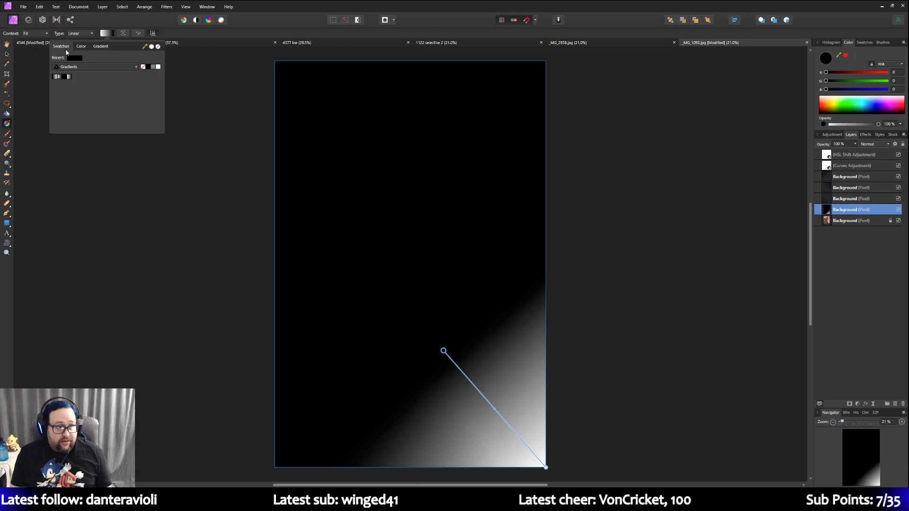
{"action": "left_click", "coordinate": [67, 77]}
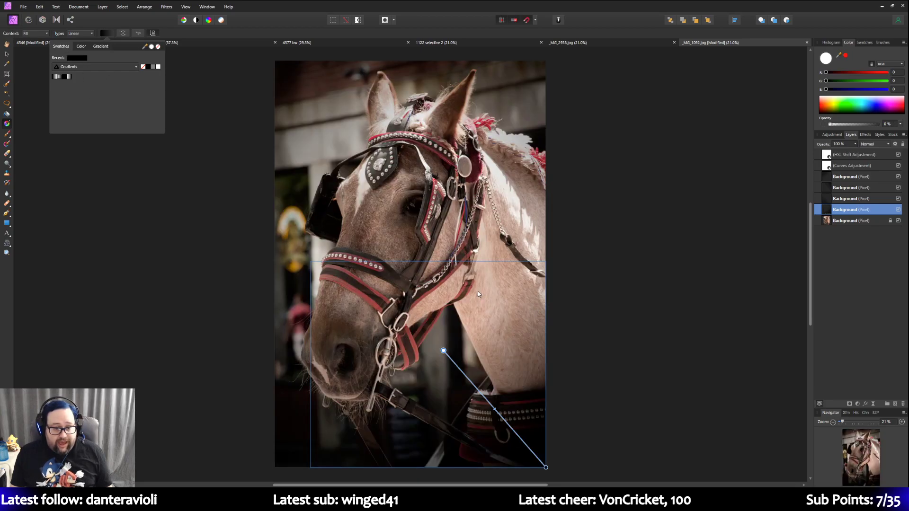
Step: Set the lower-right gradient's black stop to 60% opacity and move its end point slightly further into the photo
{"action": "left_click", "coordinate": [101, 46]}
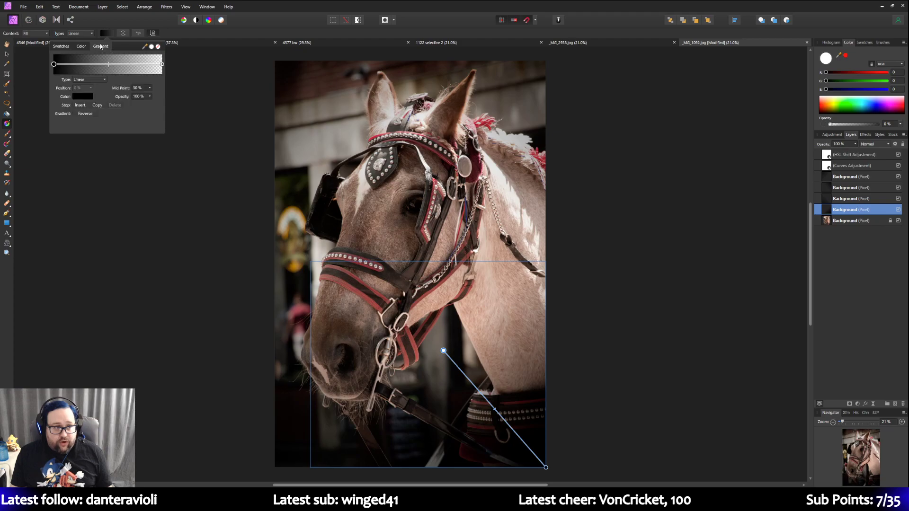
{"action": "left_click", "coordinate": [150, 97]}
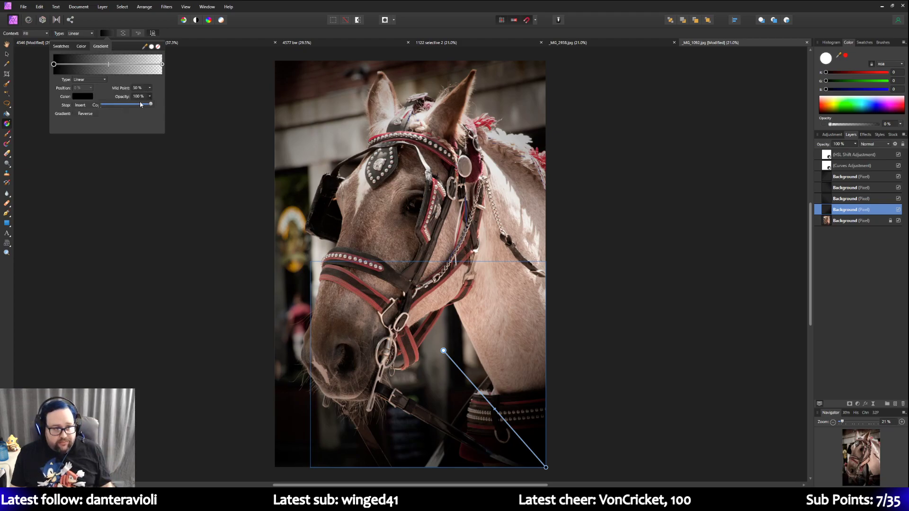
{"action": "left_click_drag", "start_coordinate": [150, 106], "coordinate": [134, 104]}
{"action": "left_click_drag", "start_coordinate": [134, 104], "coordinate": [132, 104]}
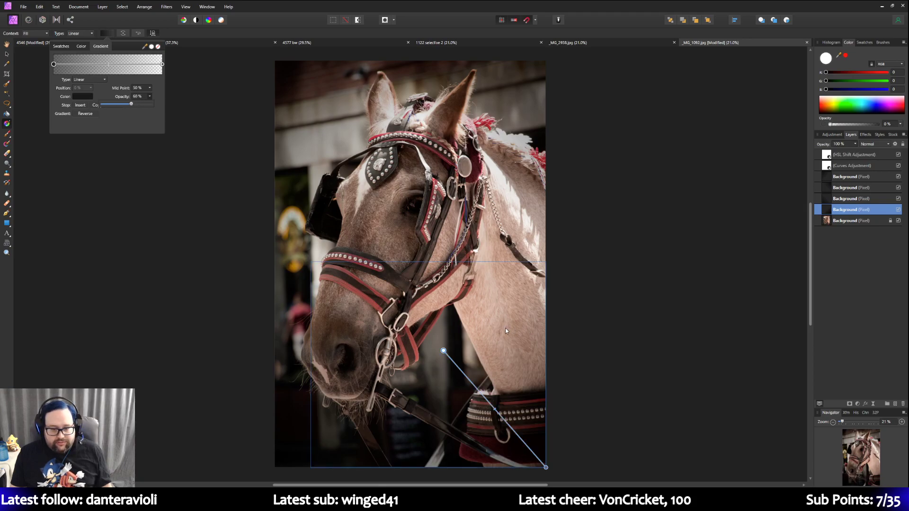
{"action": "left_click_drag", "start_coordinate": [443, 351], "coordinate": [428, 348]}
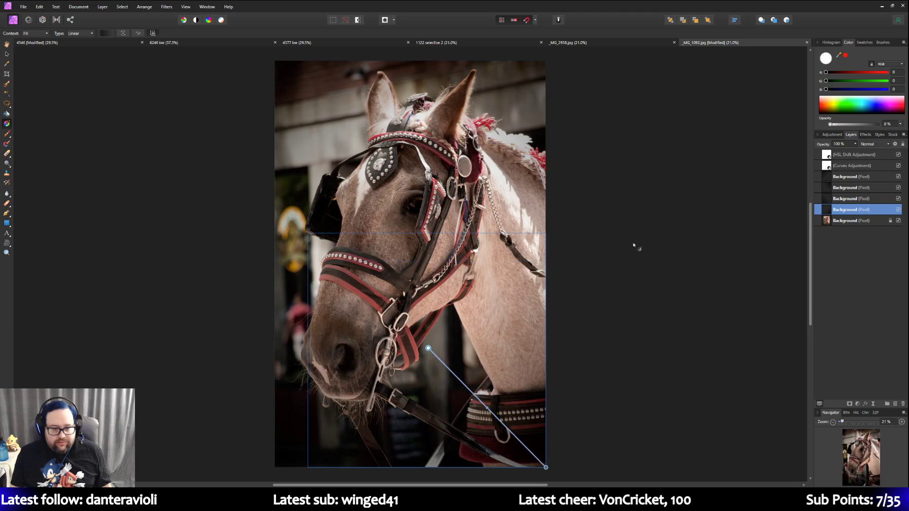
{"action": "mouse_move", "coordinate": [428, 348]}
{"action": "left_mouse_down"}
{"action": "mouse_move", "coordinate": [416, 332]}
{"action": "mouse_move", "coordinate": [427, 354]}
{"action": "left_mouse_up"}
{"action": "left_click", "coordinate": [678, 314]}
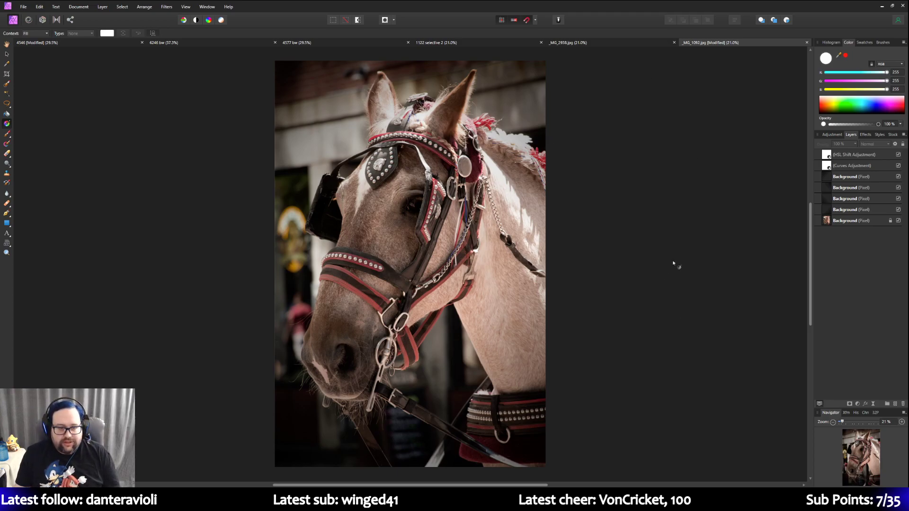
Step: Add a default Brightness / Contrast adjustment with brightness at 10% and contrast at 10%
{"action": "left_click", "coordinate": [836, 135]}
{"action": "left_click", "coordinate": [848, 244]}
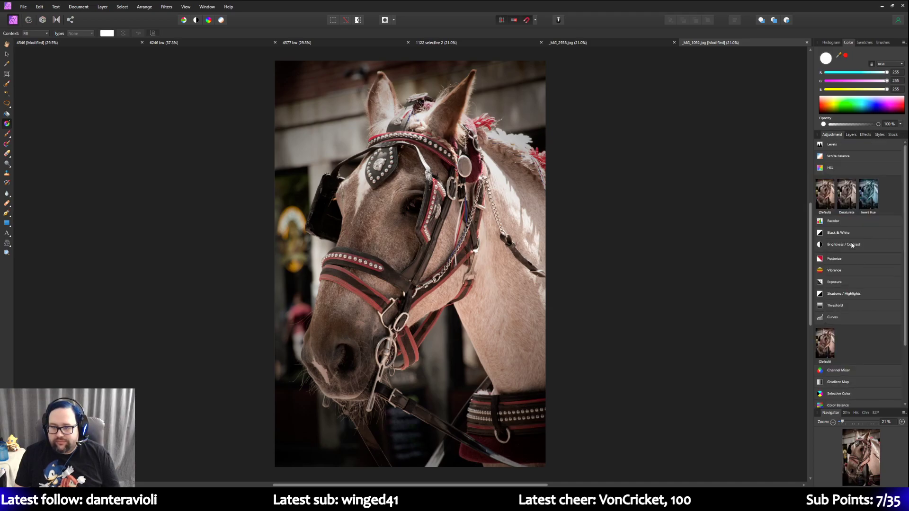
{"action": "left_click", "coordinate": [824, 276]}
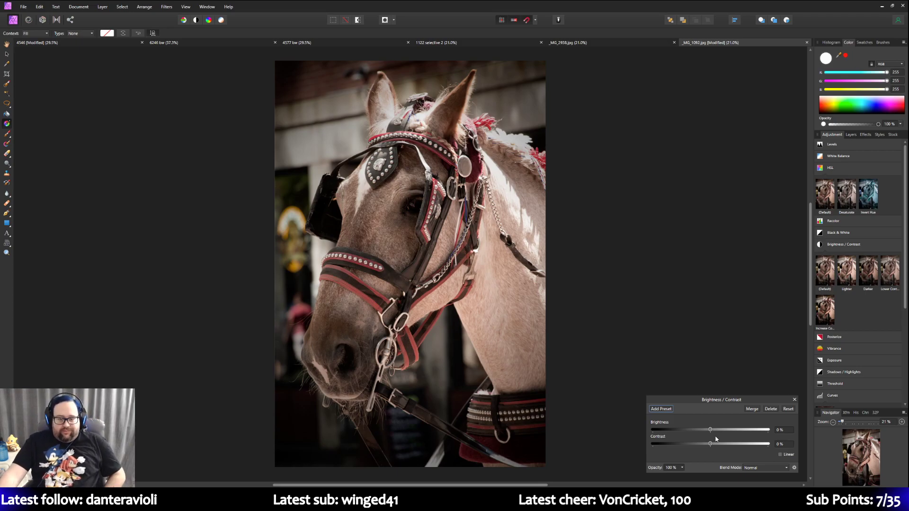
{"action": "left_click_drag", "start_coordinate": [709, 432], "coordinate": [717, 432]}
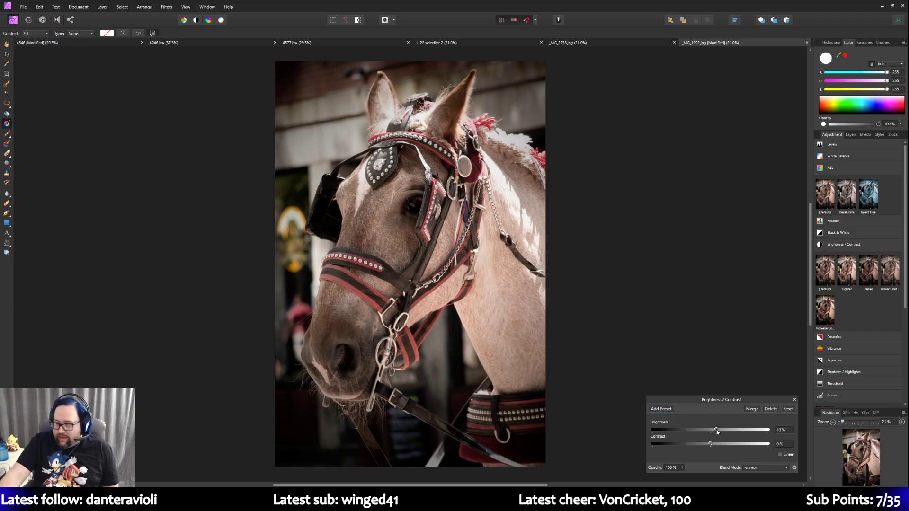
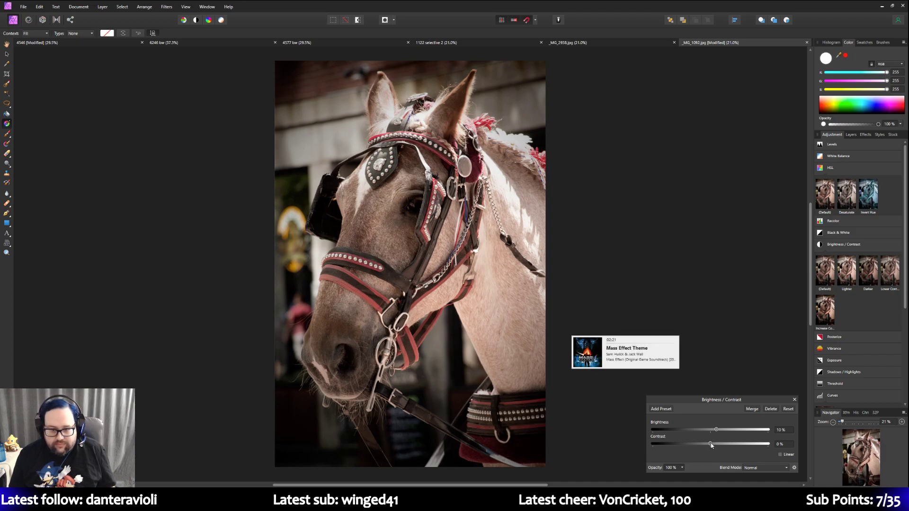
{"action": "left_click_drag", "start_coordinate": [711, 445], "coordinate": [716, 446]}
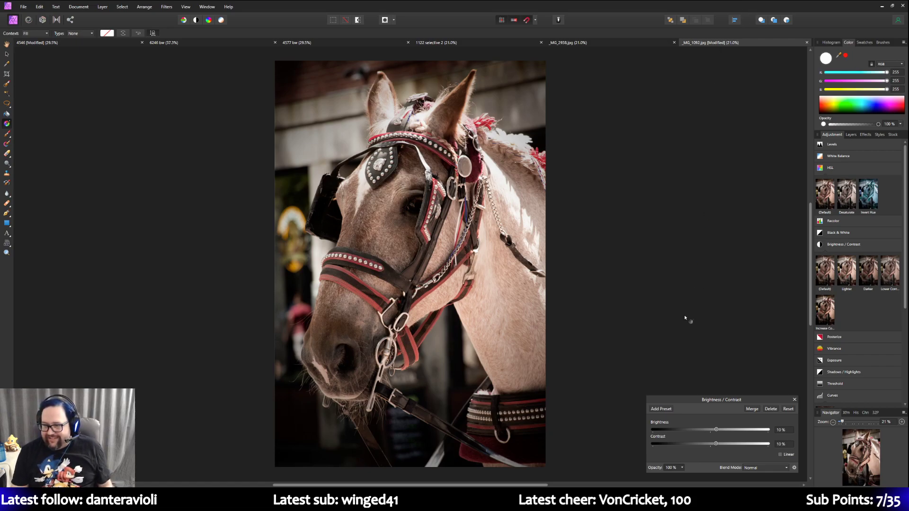
Step: Close the Brightness / Contrast settings and look over the horse portrait's layer stack
{"action": "left_click", "coordinate": [794, 399]}
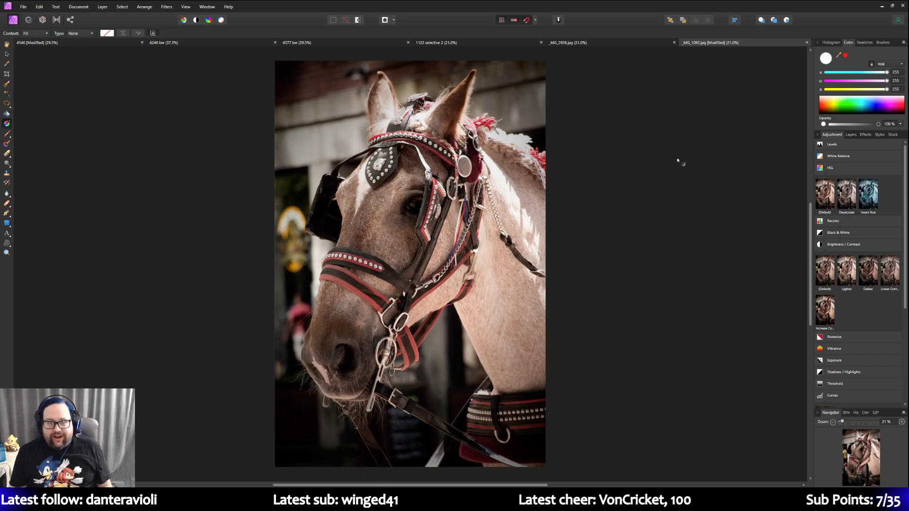
{"action": "left_click", "coordinate": [850, 135]}
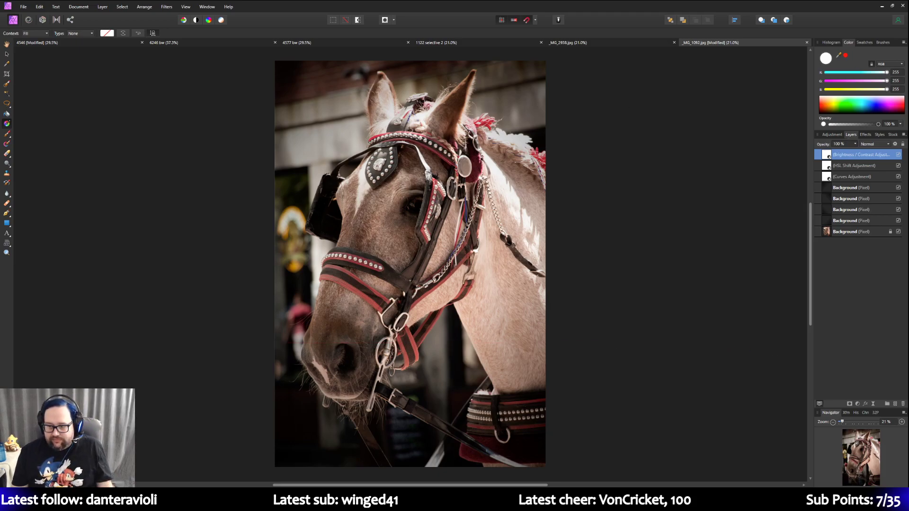
{"action": "key", "text": "super+d"}
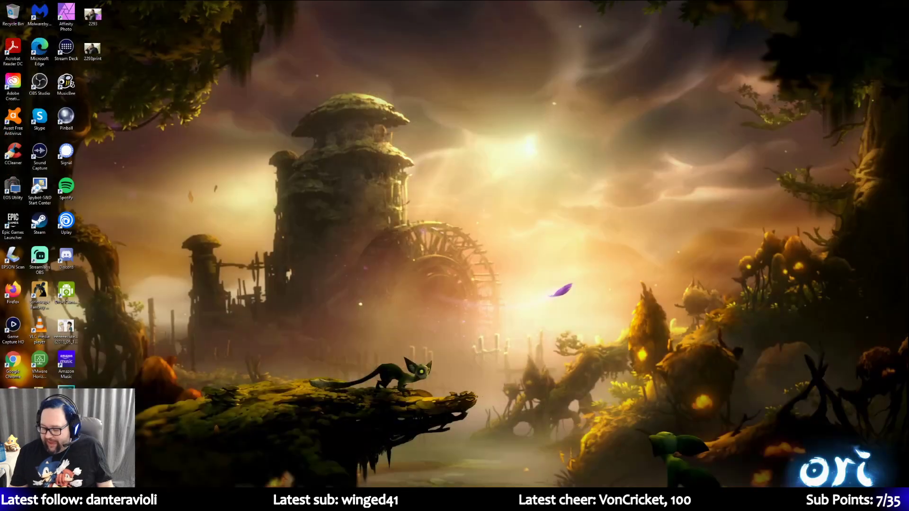
{"action": "key", "text": "super+d"}
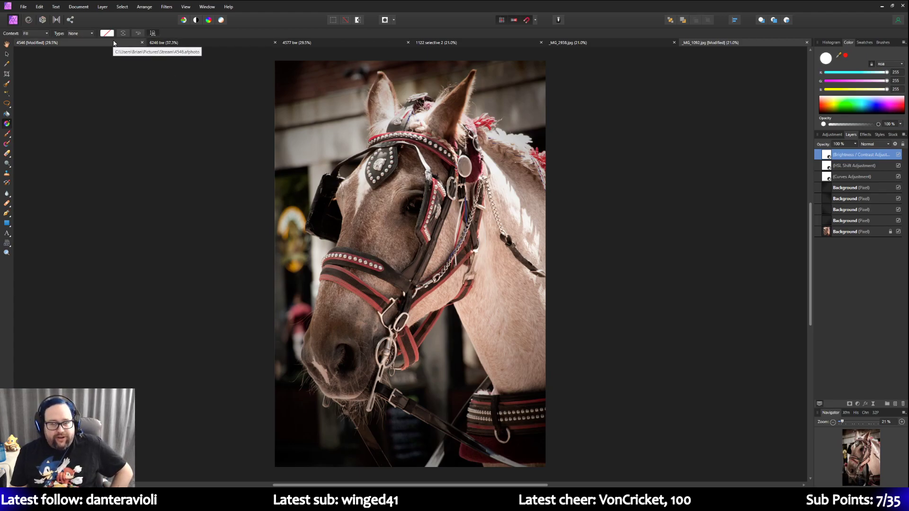
Step: Add a Black & White adjustment to the horse portrait using the Max Black preset
{"action": "left_click", "coordinate": [840, 136]}
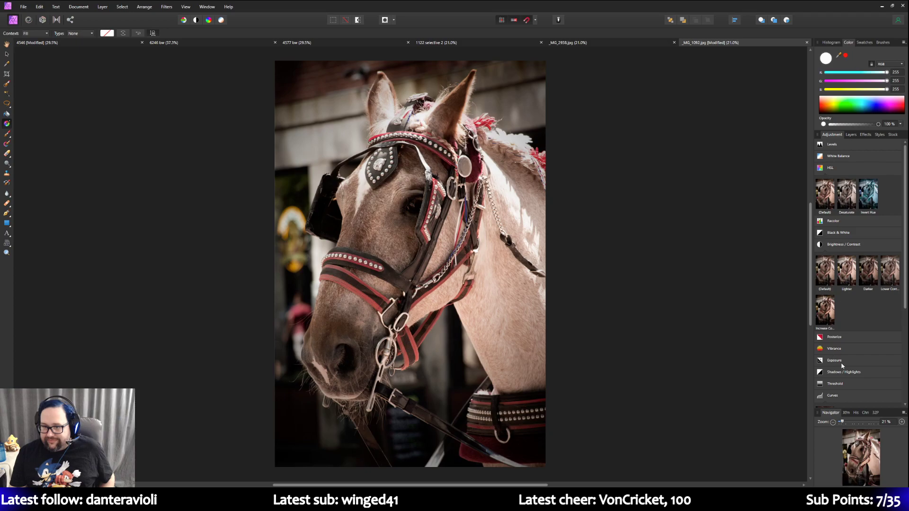
{"action": "scroll", "coordinate": [842, 365], "scroll_direction": "down", "scroll_amount": 5}
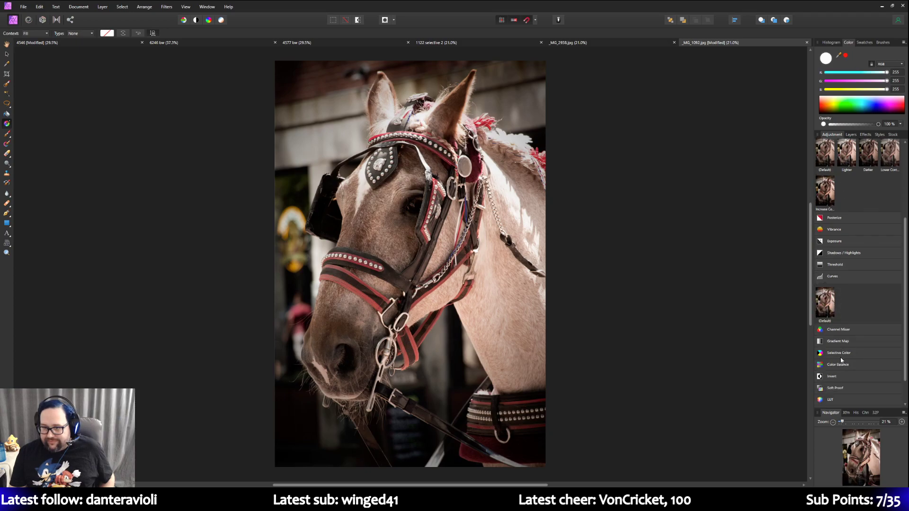
{"action": "scroll", "coordinate": [840, 255], "scroll_direction": "up", "scroll_amount": 5}
{"action": "left_click", "coordinate": [838, 233]}
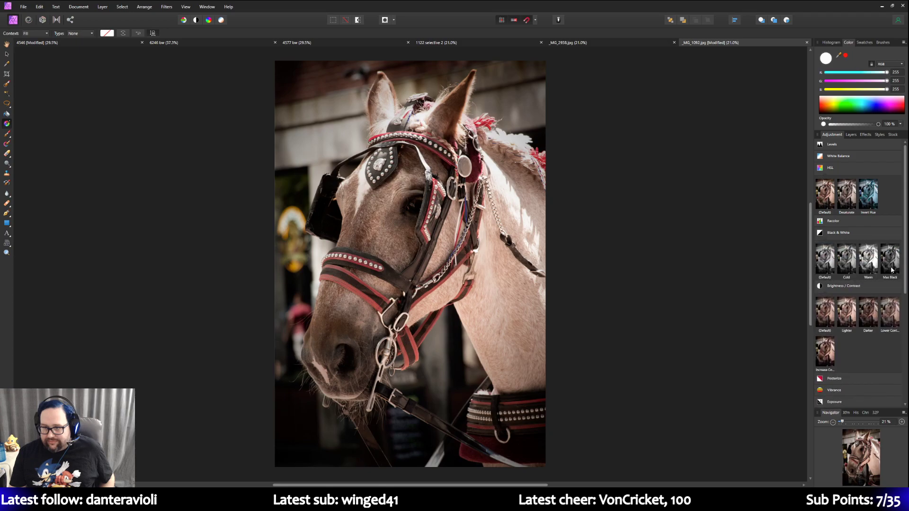
{"action": "left_click", "coordinate": [891, 270]}
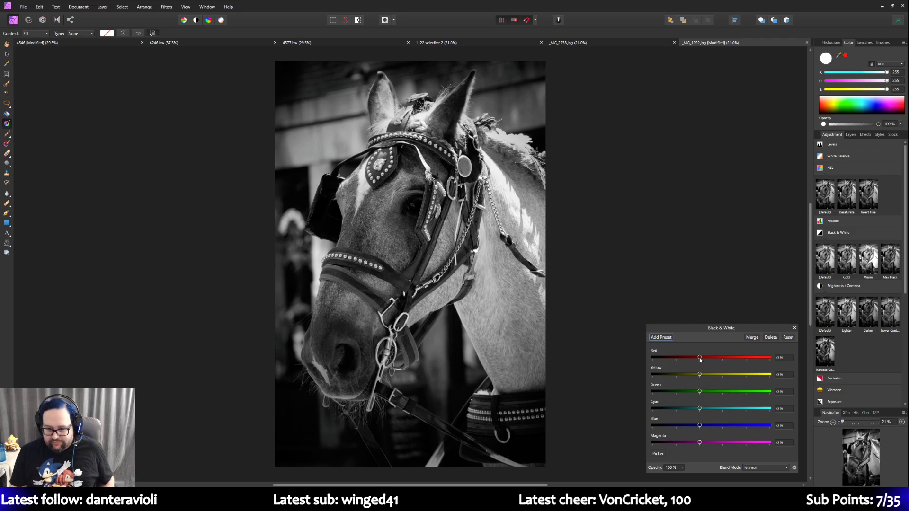
Step: Set the Black & White adjustment's red to -22%, yellow to 31% and blue to 100%
{"action": "mouse_move", "coordinate": [699, 359]}
{"action": "left_mouse_down"}
{"action": "mouse_move", "coordinate": [690, 359]}
{"action": "mouse_move", "coordinate": [733, 360]}
{"action": "mouse_move", "coordinate": [694, 358]}
{"action": "mouse_move", "coordinate": [707, 375]}
{"action": "left_mouse_up"}
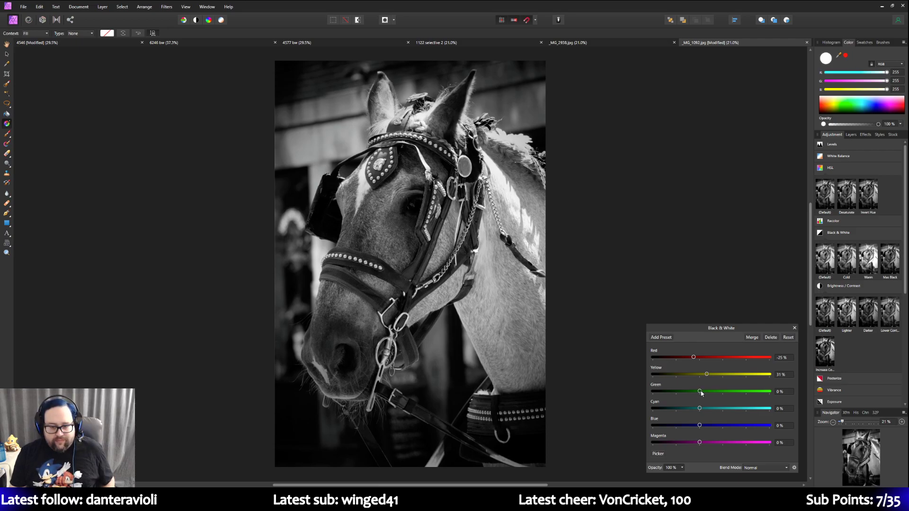
{"action": "mouse_move", "coordinate": [699, 392]}
{"action": "left_mouse_down"}
{"action": "mouse_move", "coordinate": [758, 393]}
{"action": "mouse_move", "coordinate": [689, 394]}
{"action": "mouse_move", "coordinate": [718, 397]}
{"action": "mouse_move", "coordinate": [700, 398]}
{"action": "left_mouse_up"}
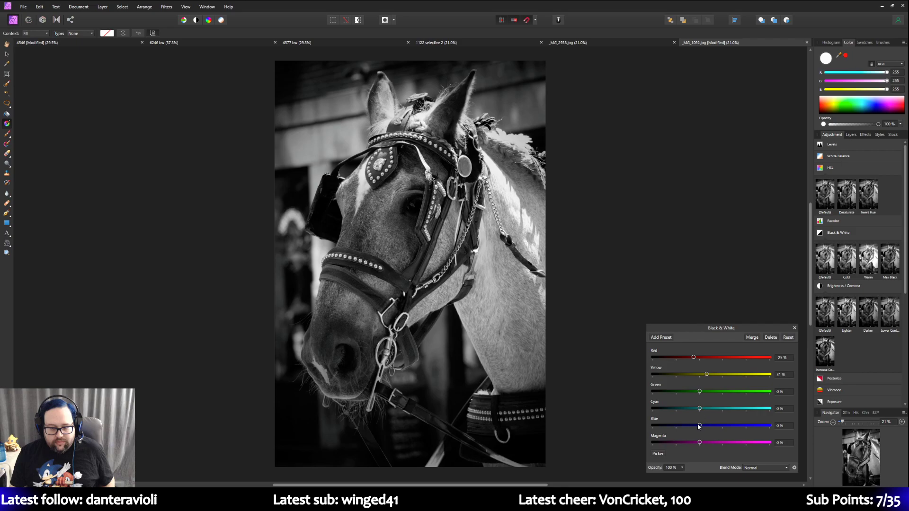
{"action": "left_click_drag", "start_coordinate": [708, 428], "coordinate": [730, 431]}
{"action": "mouse_move", "coordinate": [700, 442]}
{"action": "left_mouse_down"}
{"action": "mouse_move", "coordinate": [747, 442]}
{"action": "mouse_move", "coordinate": [655, 442]}
{"action": "mouse_move", "coordinate": [715, 445]}
{"action": "mouse_move", "coordinate": [700, 447]}
{"action": "left_mouse_up"}
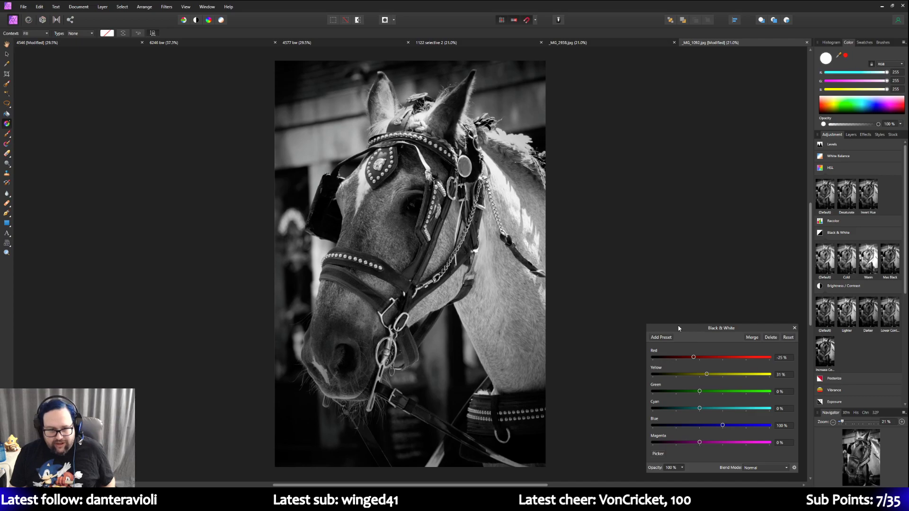
{"action": "mouse_move", "coordinate": [693, 358]}
{"action": "left_mouse_down"}
{"action": "mouse_move", "coordinate": [683, 358]}
{"action": "mouse_move", "coordinate": [700, 358]}
{"action": "mouse_move", "coordinate": [691, 358]}
{"action": "mouse_move", "coordinate": [695, 369]}
{"action": "left_mouse_up"}
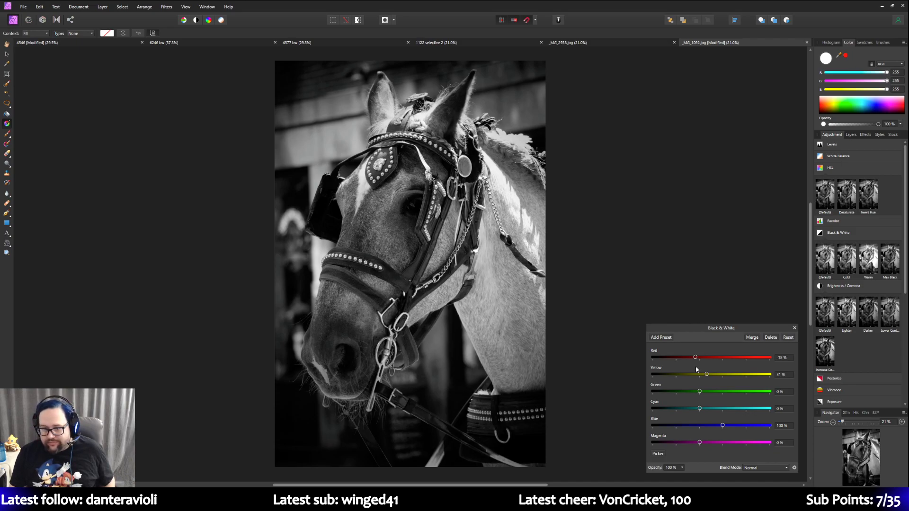
{"action": "left_click_drag", "start_coordinate": [696, 369], "coordinate": [695, 369]}
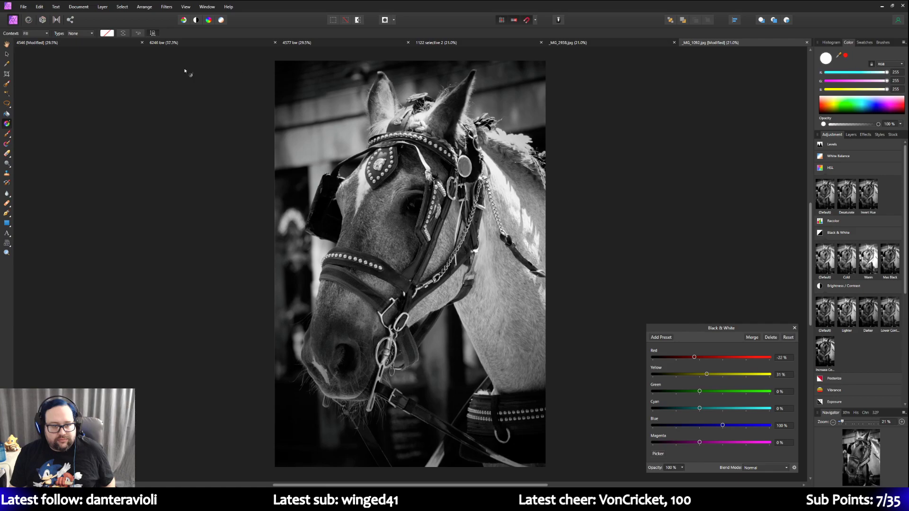
Step: Hide the Black & White adjustment layer so the horse portrait is in colour
{"action": "left_click", "coordinate": [27, 8]}
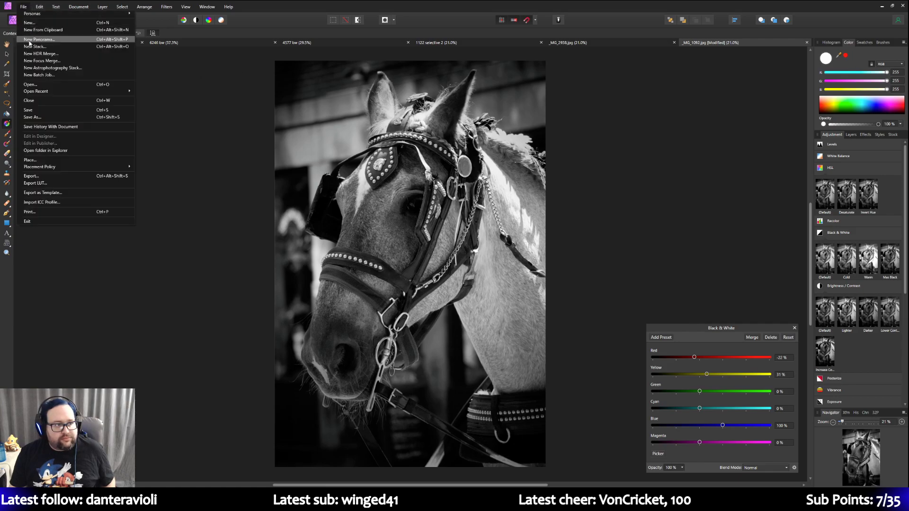
{"action": "left_click", "coordinate": [28, 8]}
{"action": "left_click", "coordinate": [851, 134]}
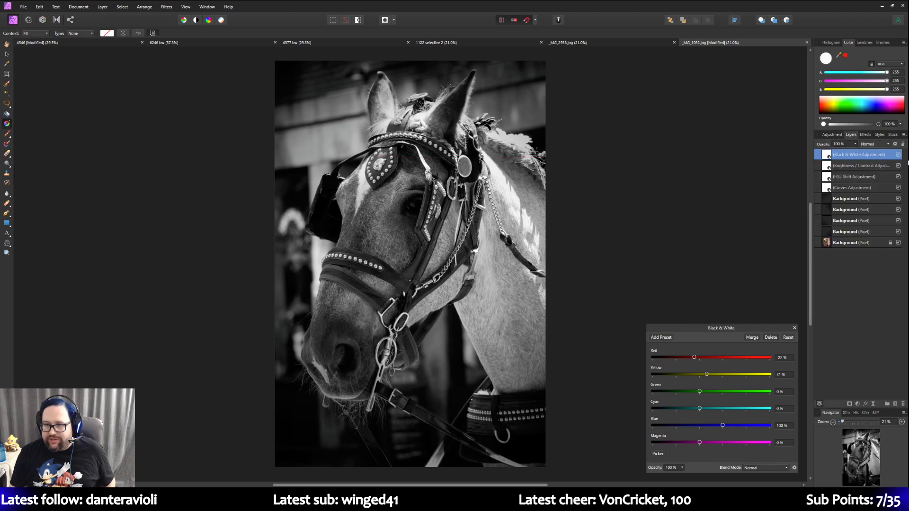
{"action": "left_click", "coordinate": [899, 154]}
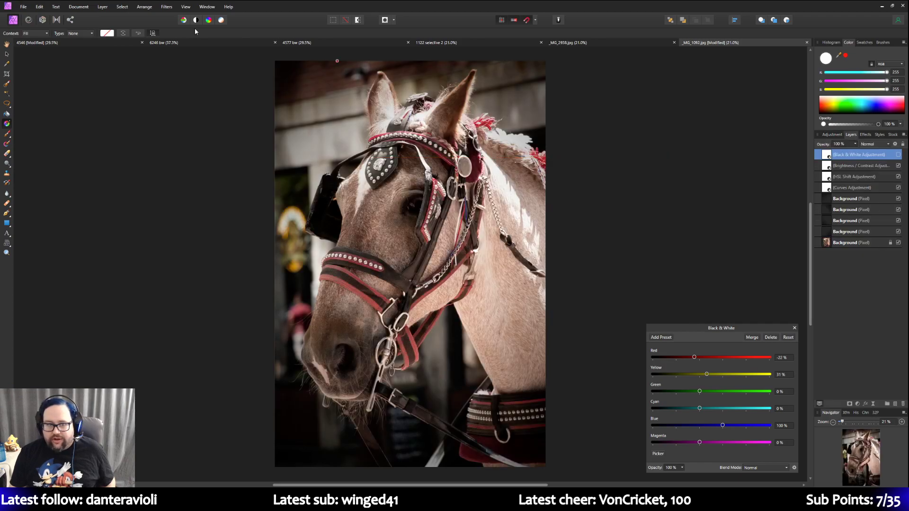
Step: Save the colour version of the horse portrait as the Affinity file 1092 in the Stream folder
{"action": "left_click", "coordinate": [22, 6]}
{"action": "left_click", "coordinate": [43, 118]}
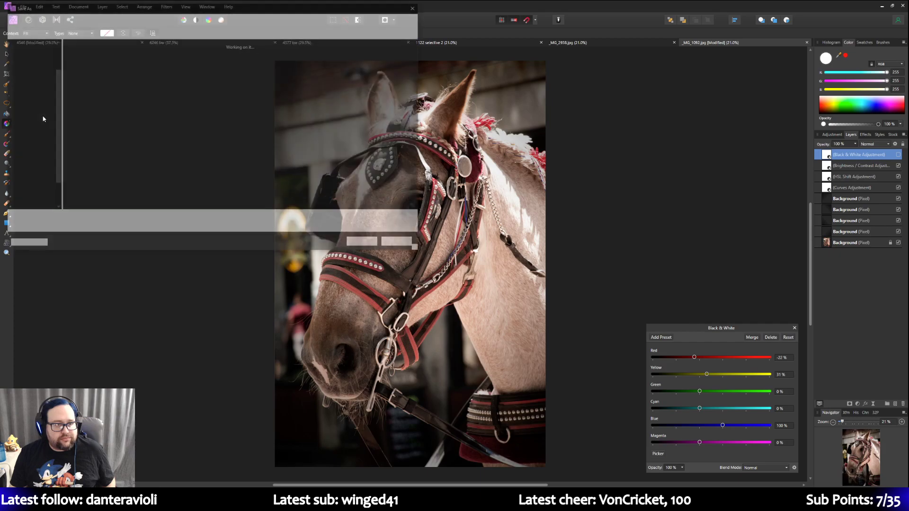
{"action": "left_click", "coordinate": [63, 218]}
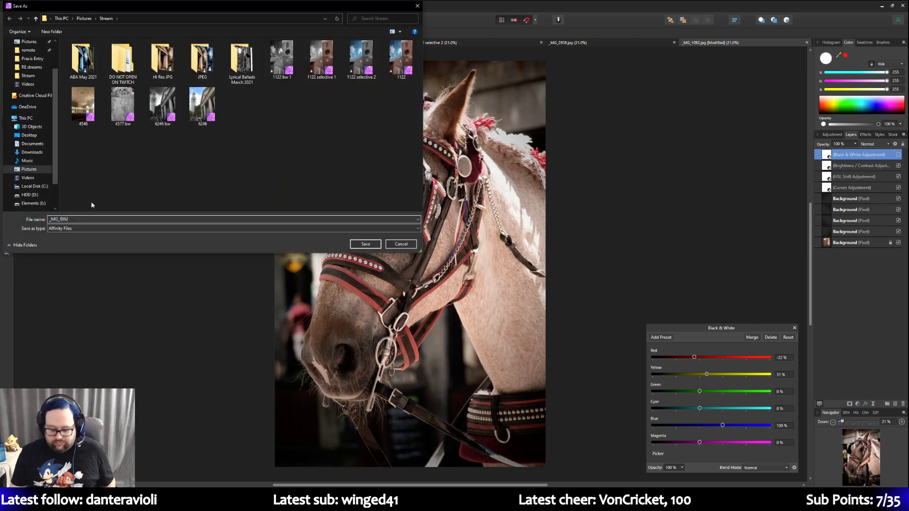
{"action": "key", "text": "BackSpace"}
{"action": "key", "text": "BackSpace"}
{"action": "key", "text": "BackSpace"}
{"action": "key", "text": "BackSpace"}
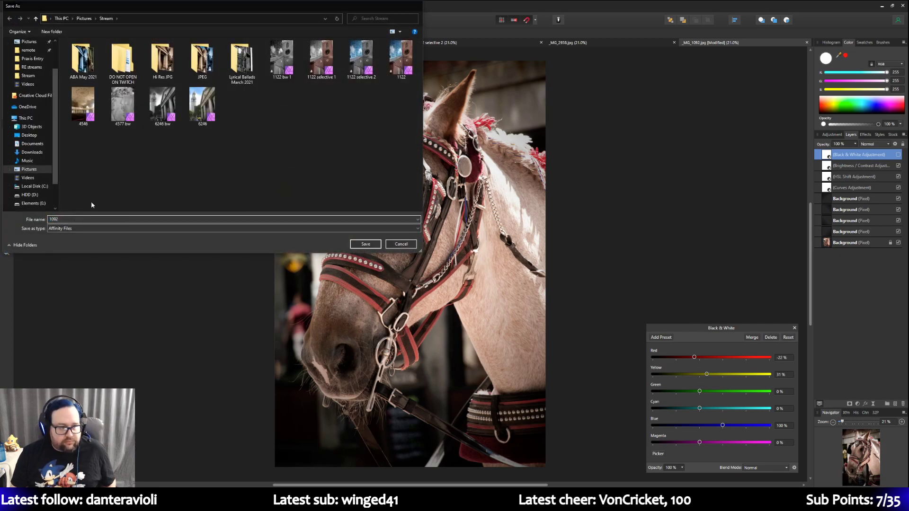
{"action": "key", "text": "Return"}
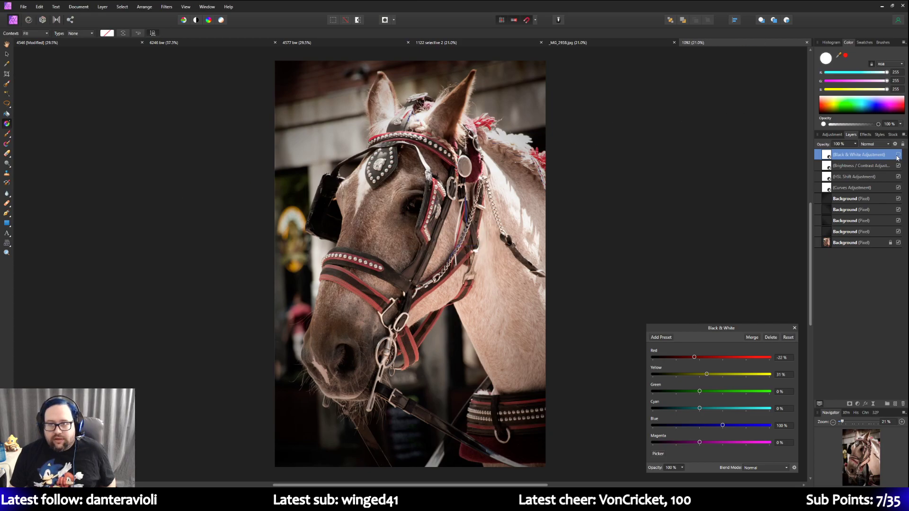
Step: Show the Black & White adjustment layer again and save the monochrome version as 1092 bw
{"action": "left_click", "coordinate": [898, 155]}
{"action": "left_click", "coordinate": [23, 6]}
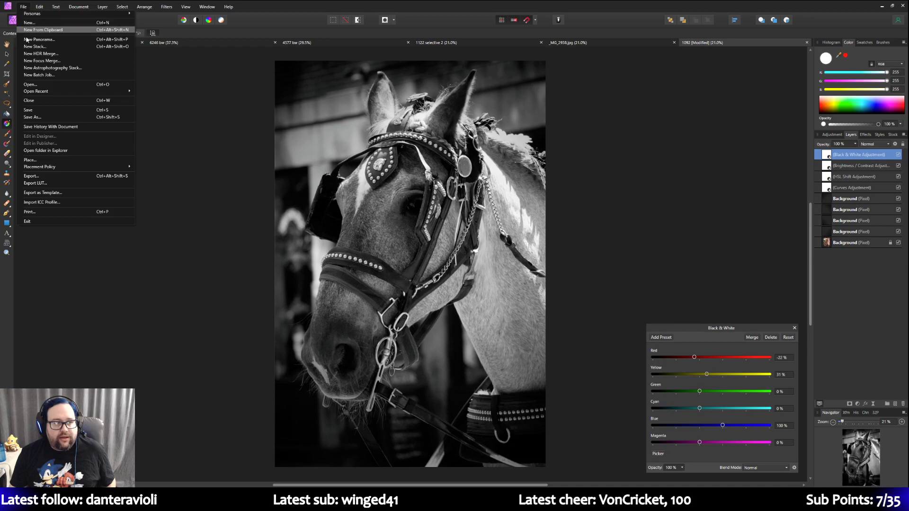
{"action": "left_click", "coordinate": [76, 115]}
{"action": "left_click", "coordinate": [59, 219]}
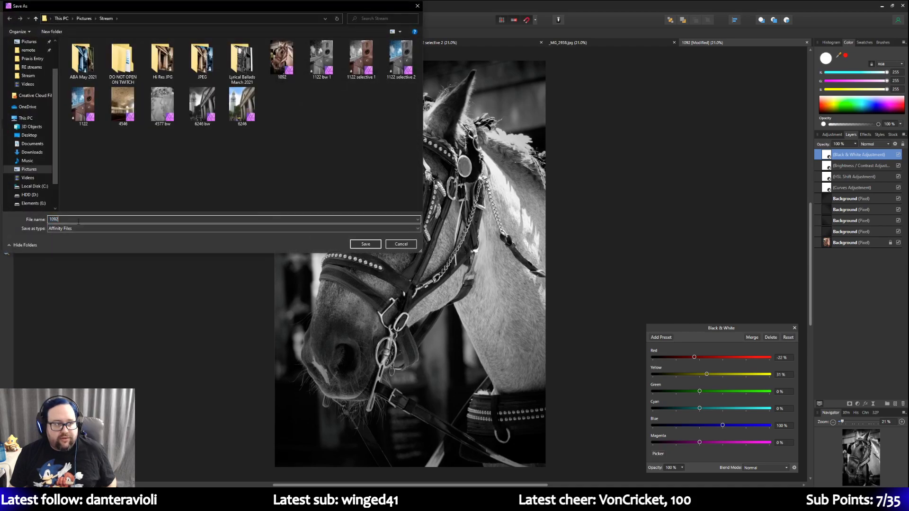
{"action": "type", "text": "bw"}
{"action": "key", "text": "Return"}
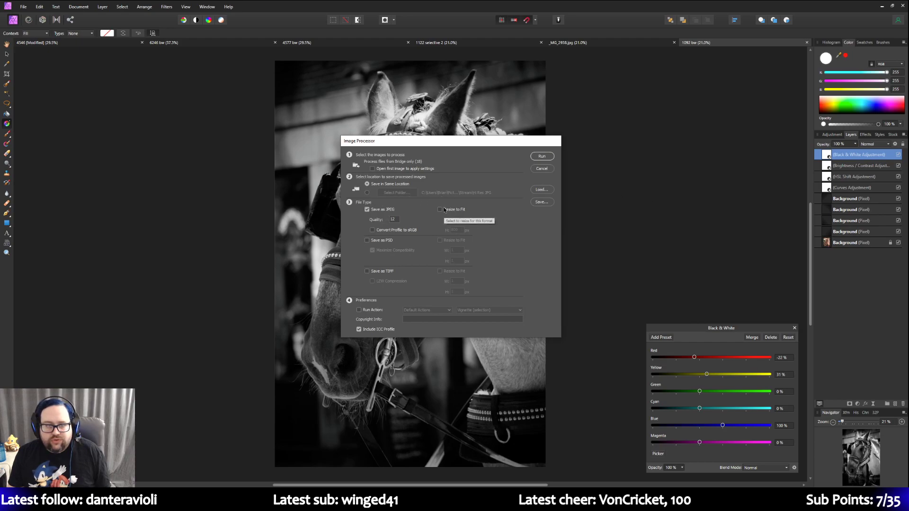
Step: Run the Image Processor on the Bridge images, saving them as JPEG at quality 12
{"action": "left_click", "coordinate": [542, 156]}
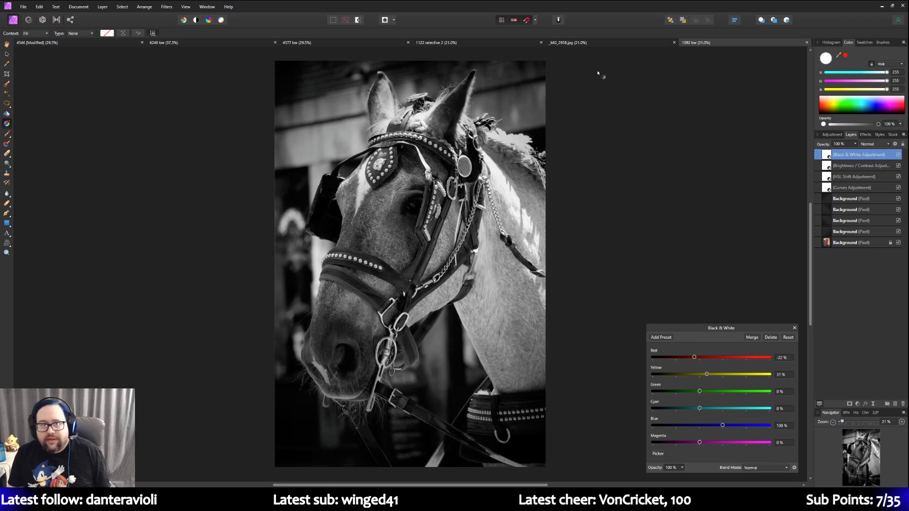
Step: Switch to the open skyscraper photo and duplicate its locked Background layer
{"action": "left_click", "coordinate": [594, 44]}
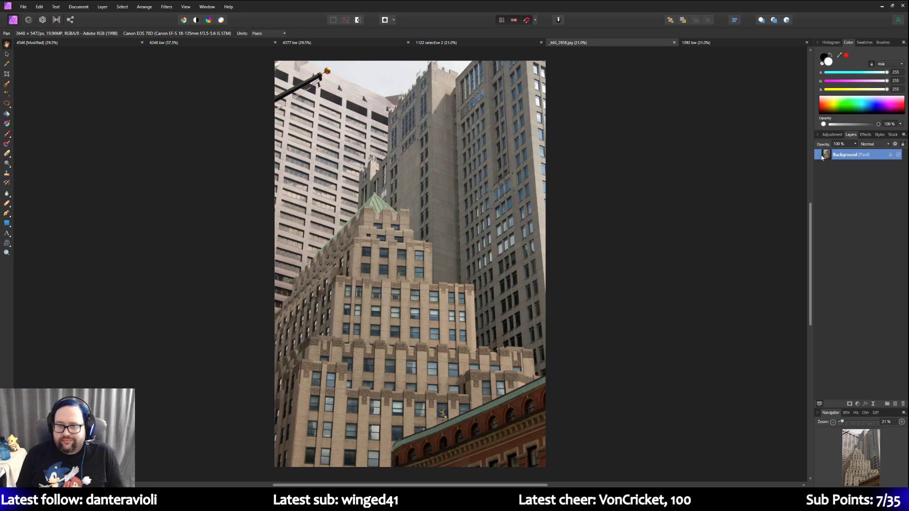
{"action": "right_click", "coordinate": [845, 158]}
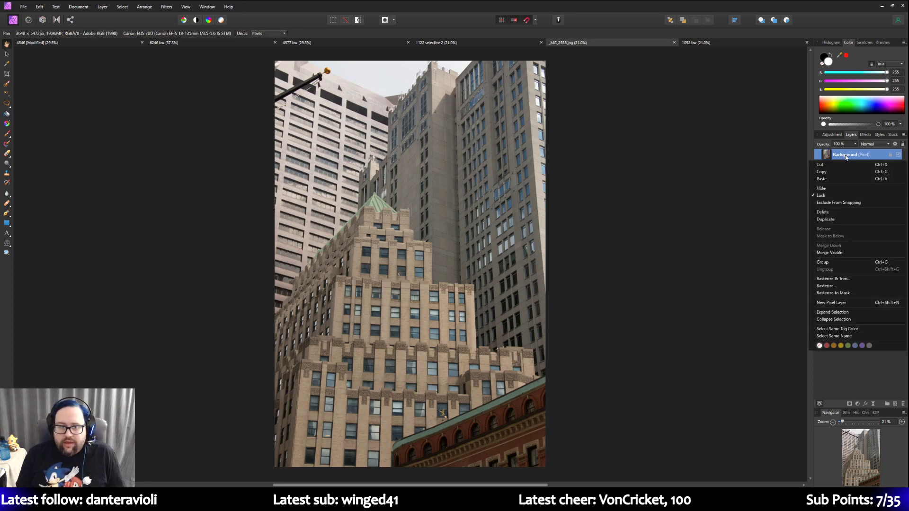
{"action": "left_click", "coordinate": [845, 221]}
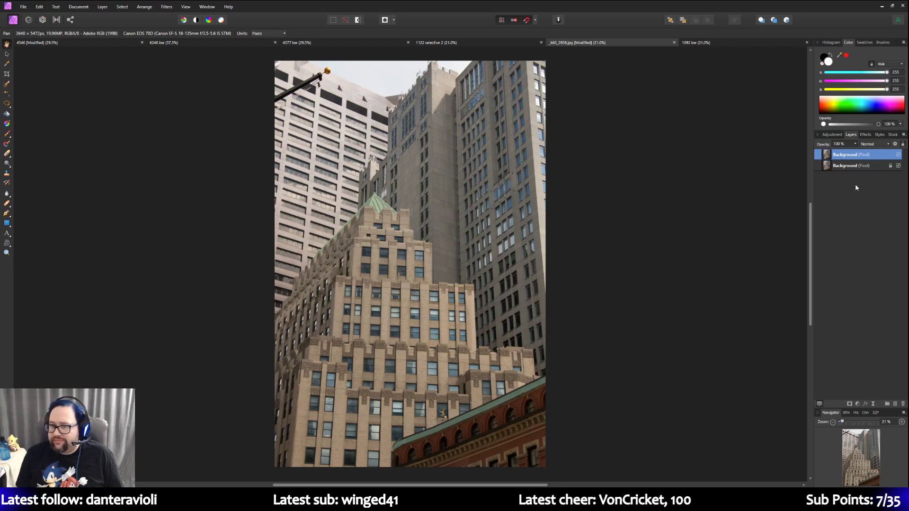
Step: Add a default Curves adjustment and move its black point to X 0.036 and its white point to X 0.953
{"action": "left_click", "coordinate": [837, 135]}
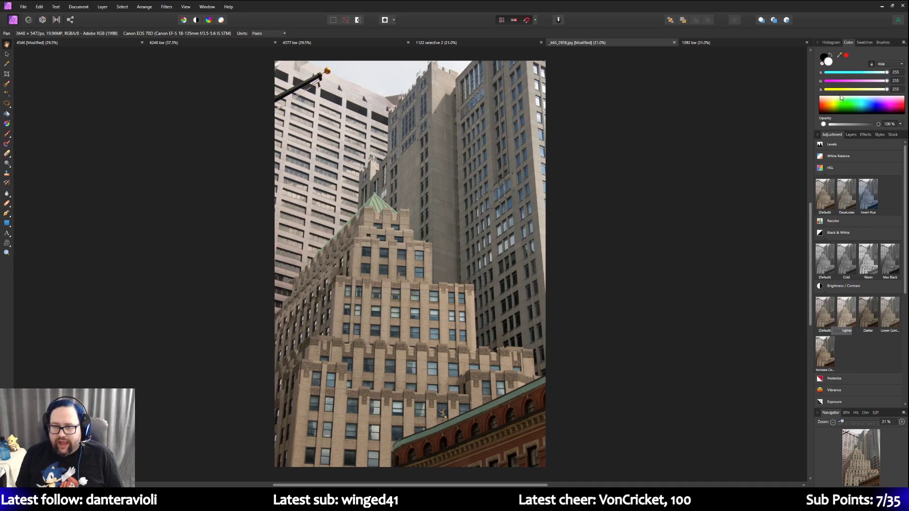
{"action": "scroll", "coordinate": [836, 322], "scroll_direction": "down", "scroll_amount": 5}
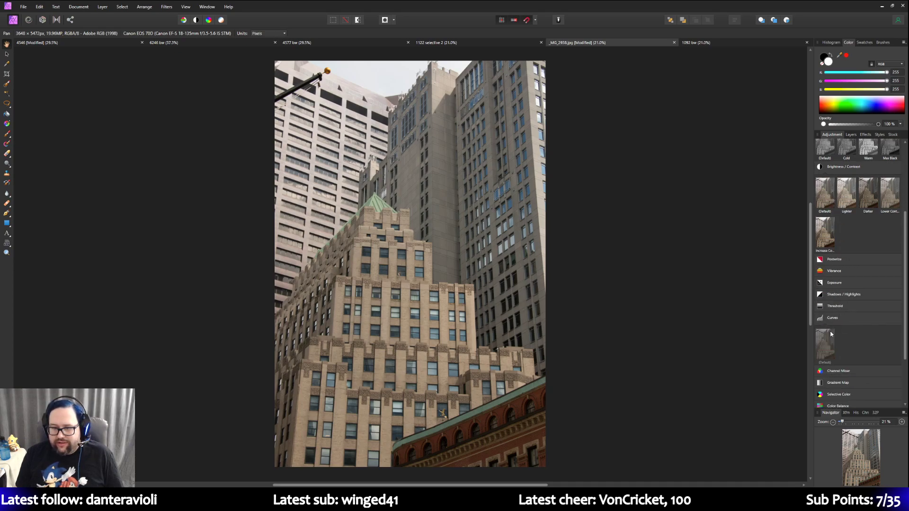
{"action": "left_click", "coordinate": [831, 332]}
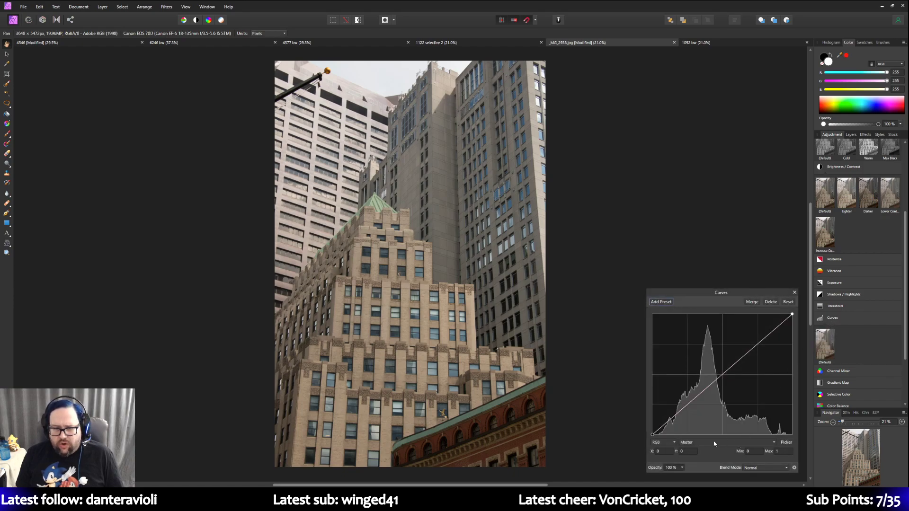
{"action": "left_click_drag", "start_coordinate": [653, 435], "coordinate": [658, 435]}
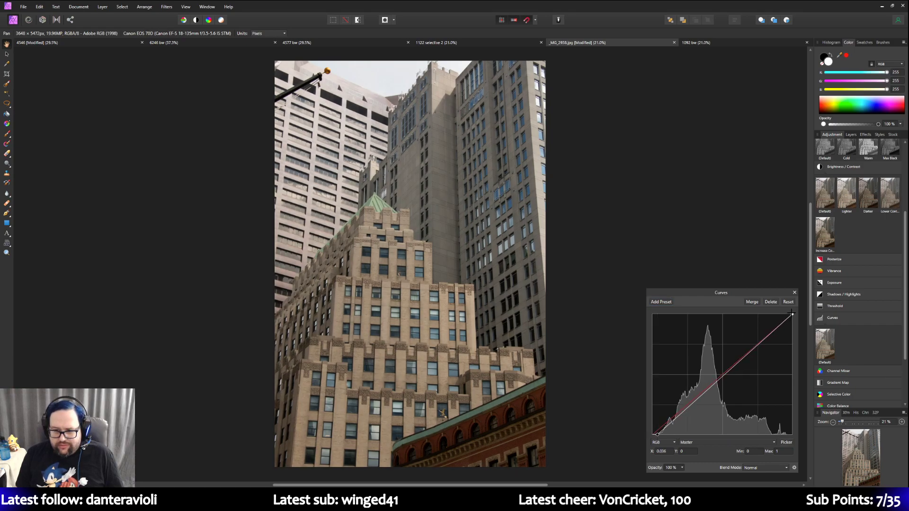
{"action": "left_click_drag", "start_coordinate": [791, 314], "coordinate": [786, 316]}
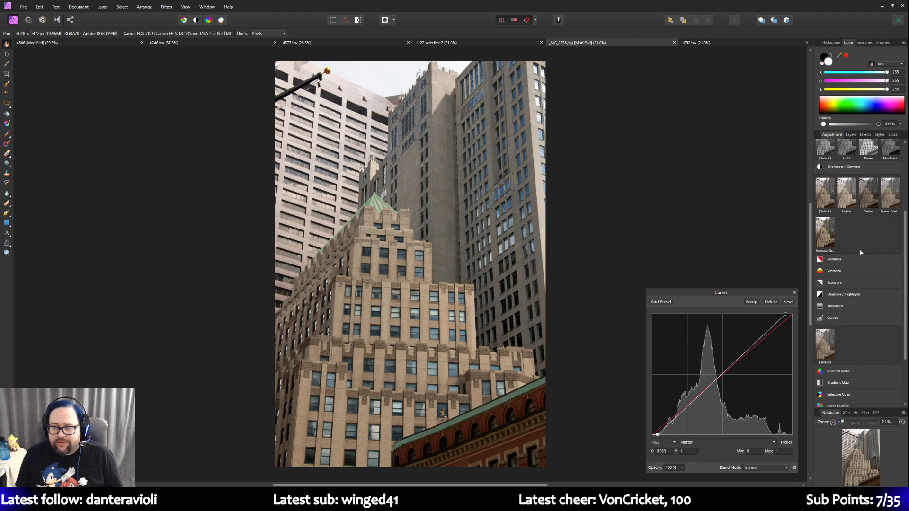
Step: Add a Black & White adjustment with the Max Black preset to the skyscraper photo and show its layers
{"action": "scroll", "coordinate": [861, 252], "scroll_direction": "up", "scroll_amount": 5}
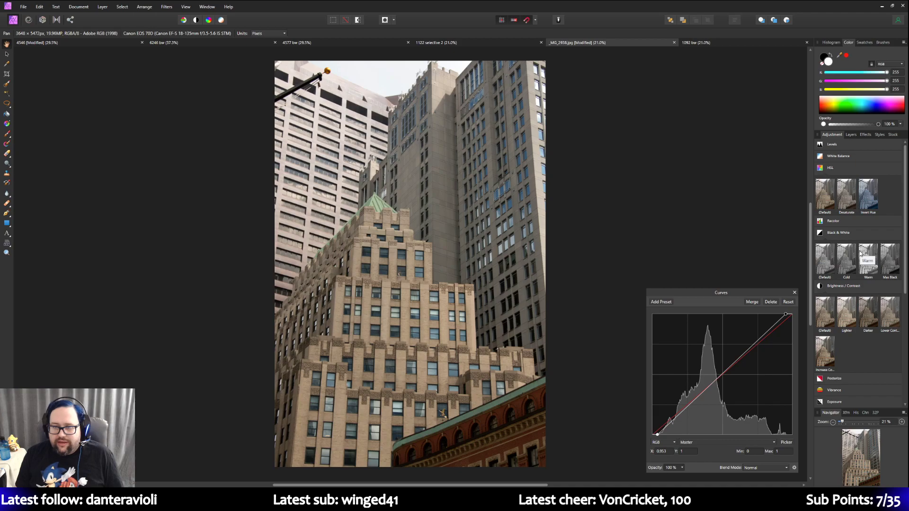
{"action": "left_click", "coordinate": [892, 261]}
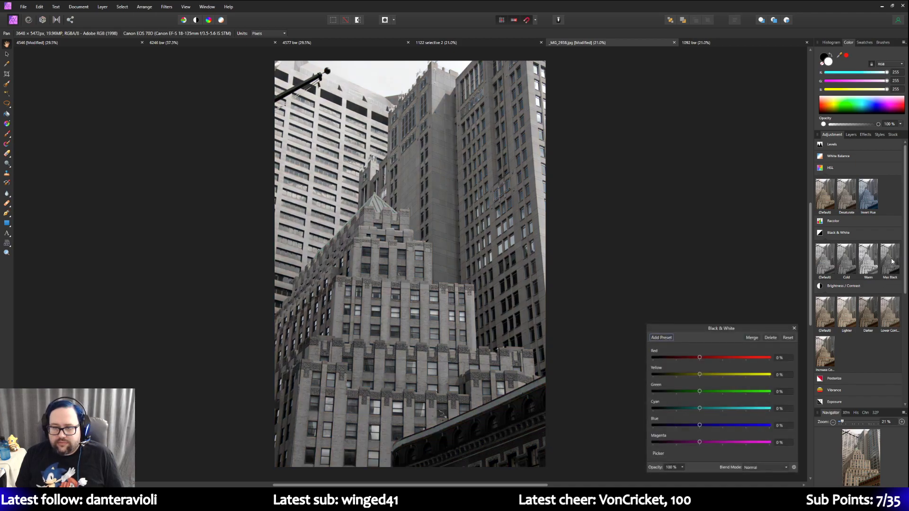
{"action": "left_click", "coordinate": [852, 135]}
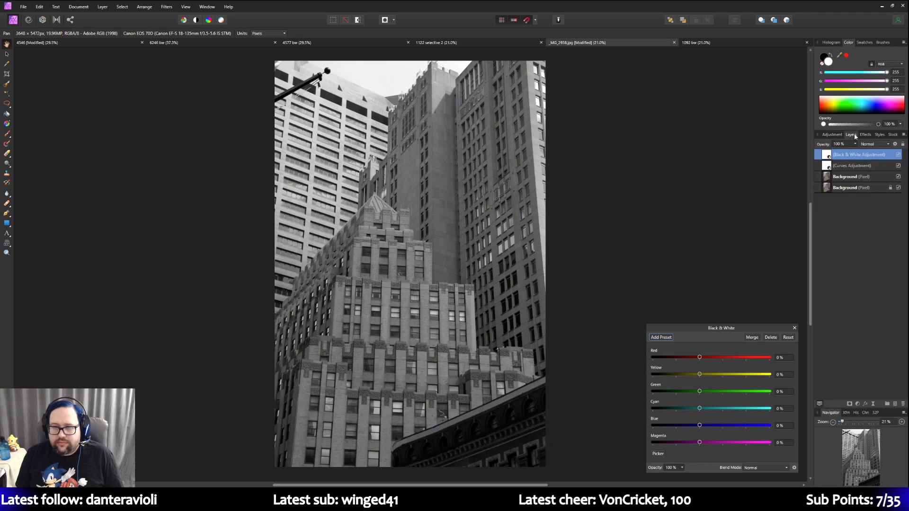
Step: Add a Brightness/Contrast adjustment to the skyscraper photo, raising brightness to 29% and moderately increasing contrast
{"action": "left_click", "coordinate": [832, 135]}
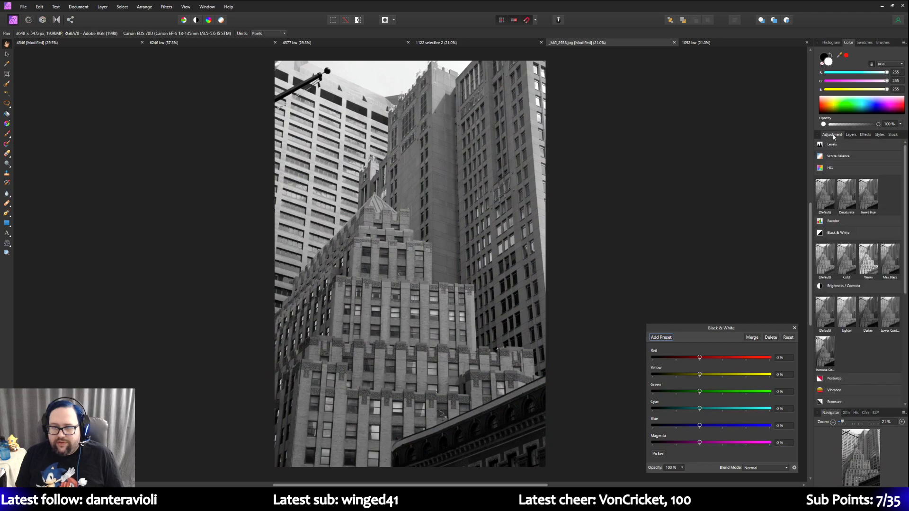
{"action": "scroll", "coordinate": [850, 272], "scroll_direction": "down", "scroll_amount": 1}
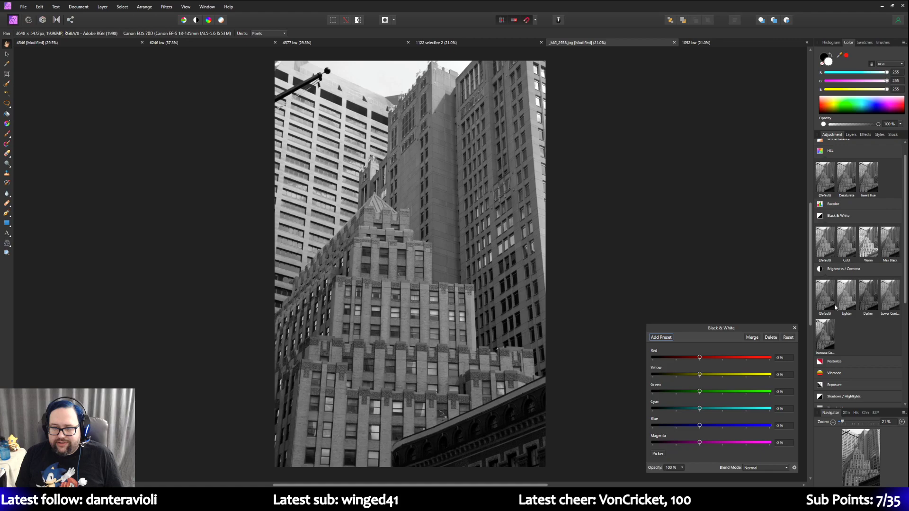
{"action": "left_click", "coordinate": [835, 268]}
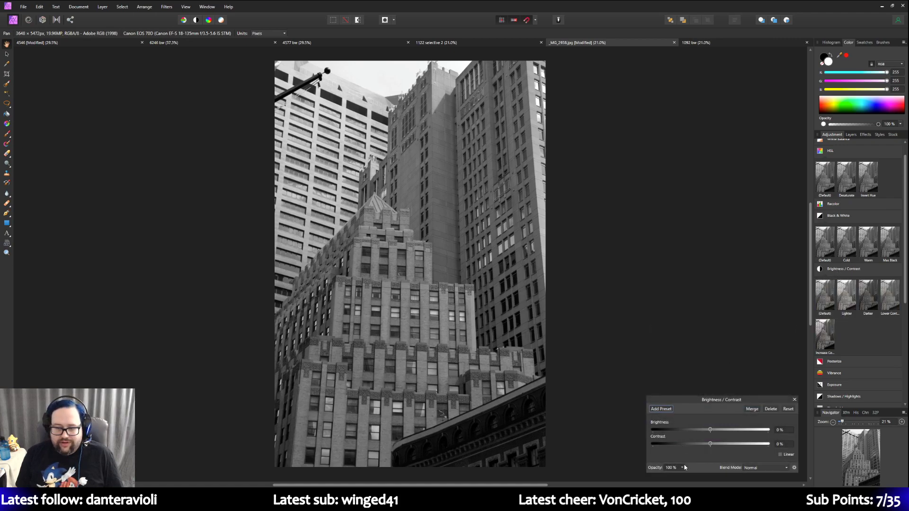
{"action": "left_click_drag", "start_coordinate": [714, 431], "coordinate": [729, 432]}
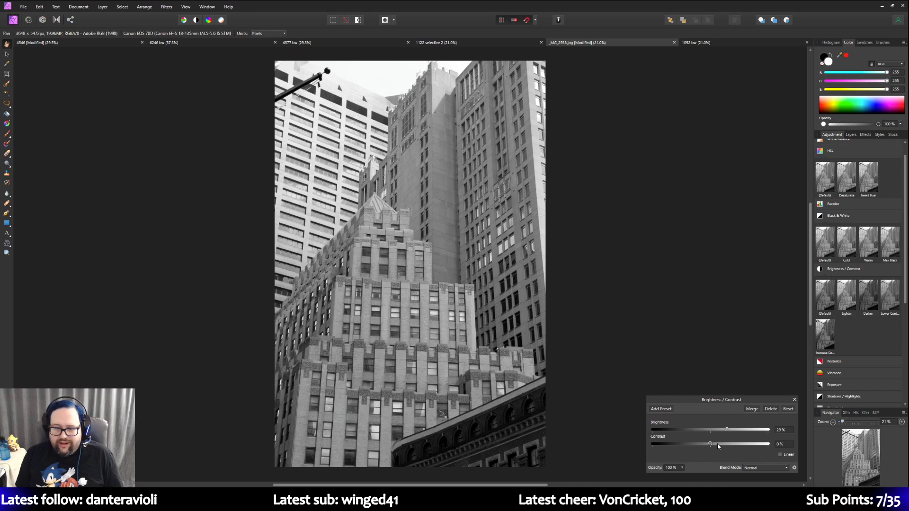
{"action": "mouse_move", "coordinate": [713, 446]}
{"action": "left_mouse_down"}
{"action": "mouse_move", "coordinate": [781, 442]}
{"action": "mouse_move", "coordinate": [727, 444]}
{"action": "left_mouse_up"}
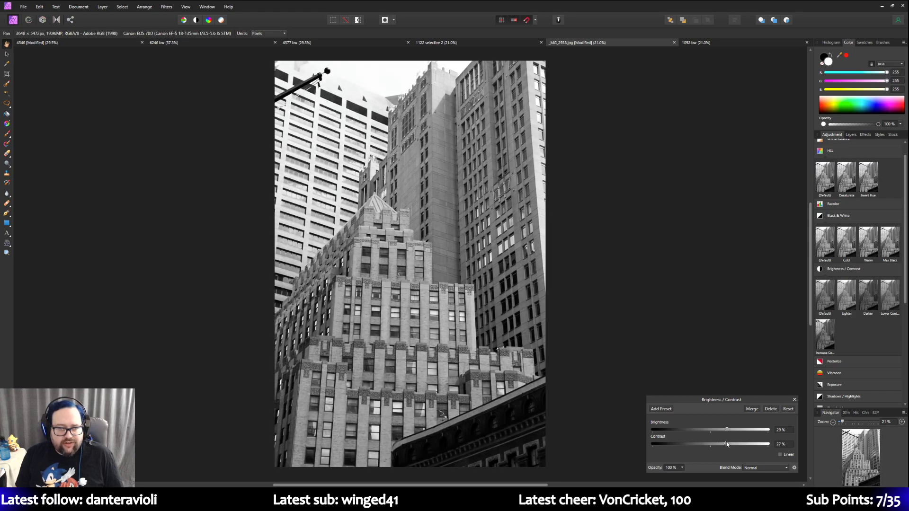
{"action": "left_click_drag", "start_coordinate": [727, 445], "coordinate": [721, 444]}
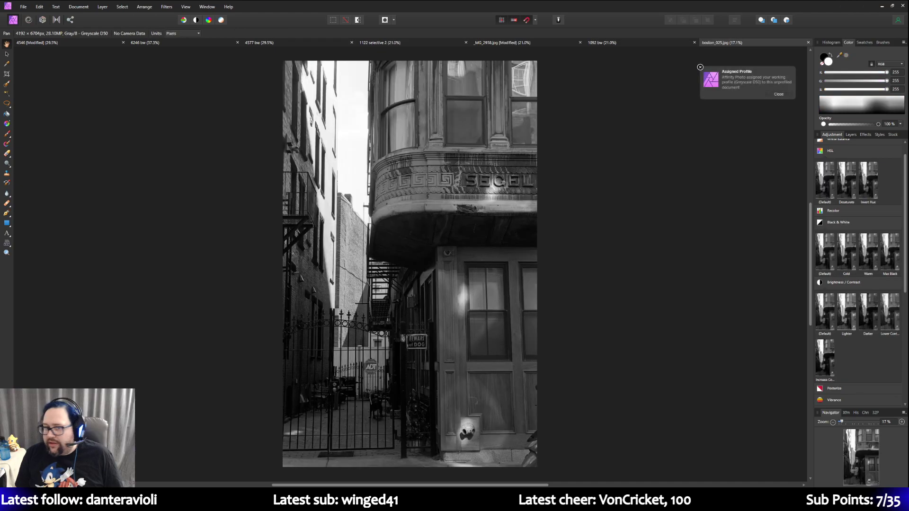
Step: Dismiss the profile notice and convert the greyscale alley photo to RGB/8 with the Adobe RGB (1998) profile
{"action": "left_click", "coordinate": [778, 94]}
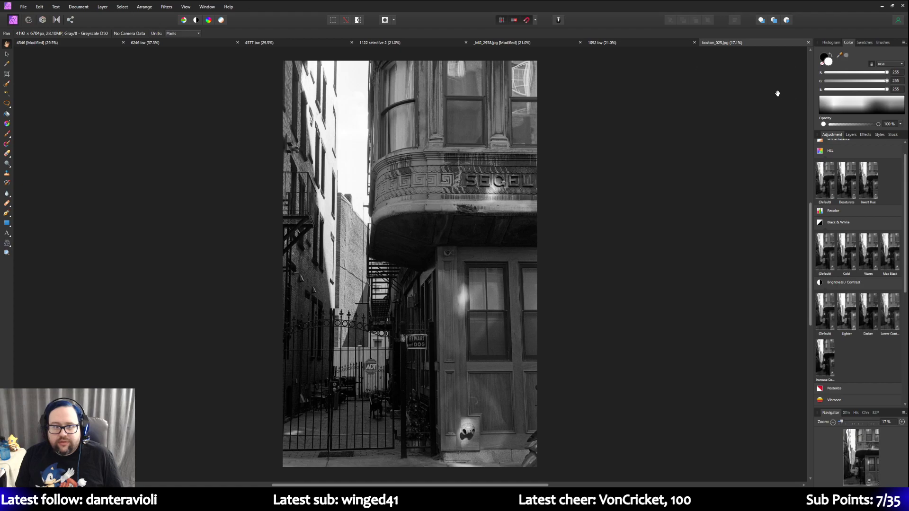
{"action": "left_click", "coordinate": [98, 9]}
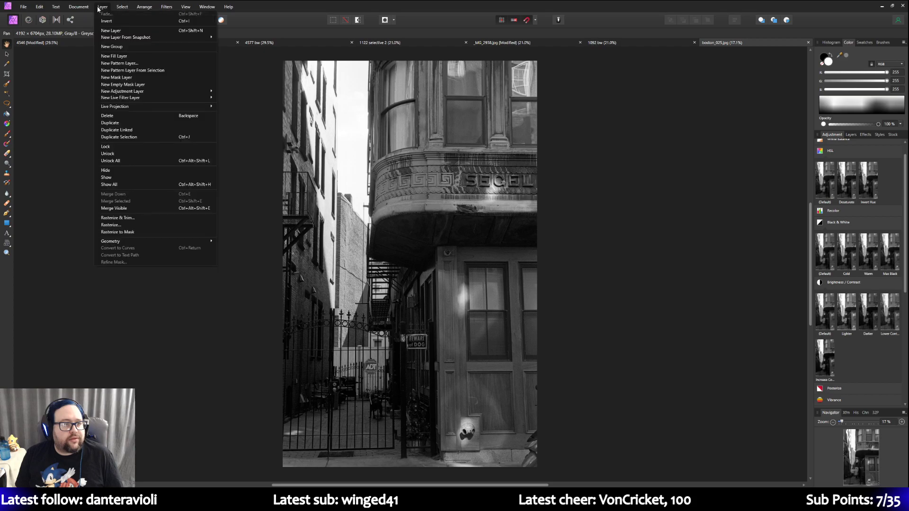
{"action": "mouse_move", "coordinate": [79, 9]}
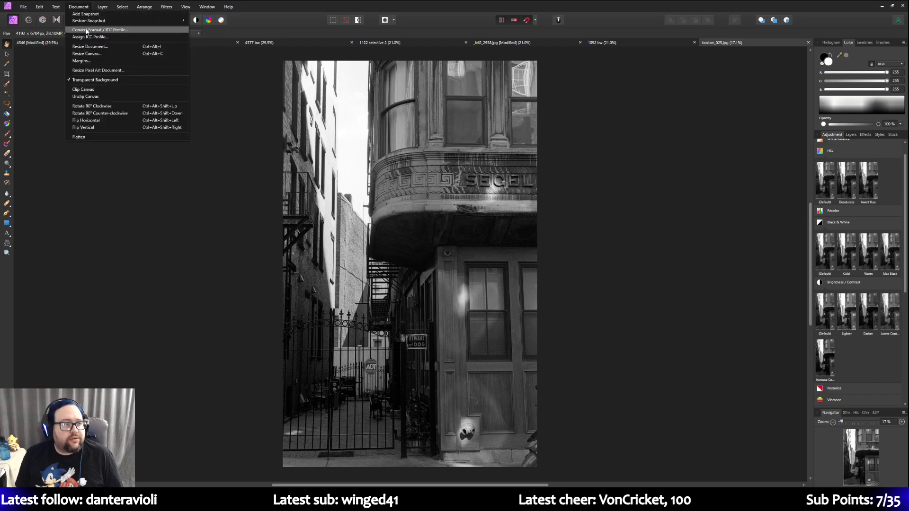
{"action": "left_click", "coordinate": [87, 29]}
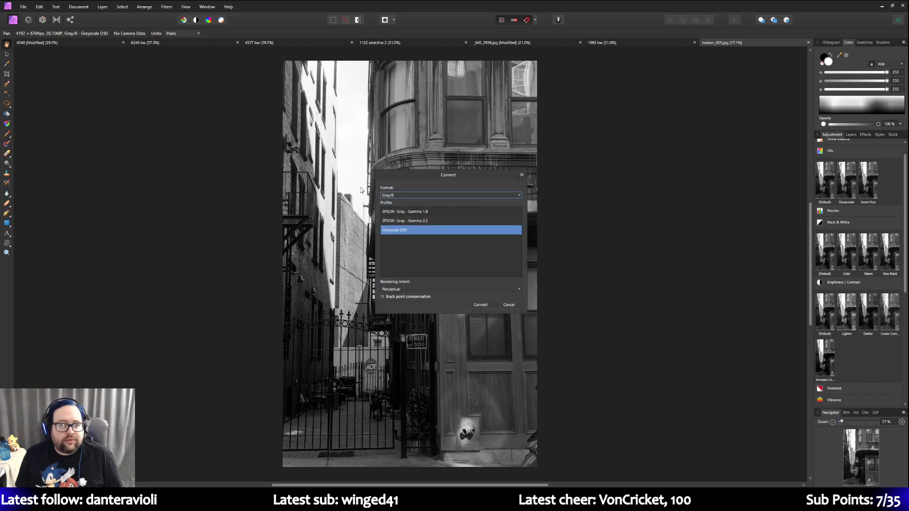
{"action": "left_click", "coordinate": [417, 222]}
{"action": "left_click", "coordinate": [414, 195]}
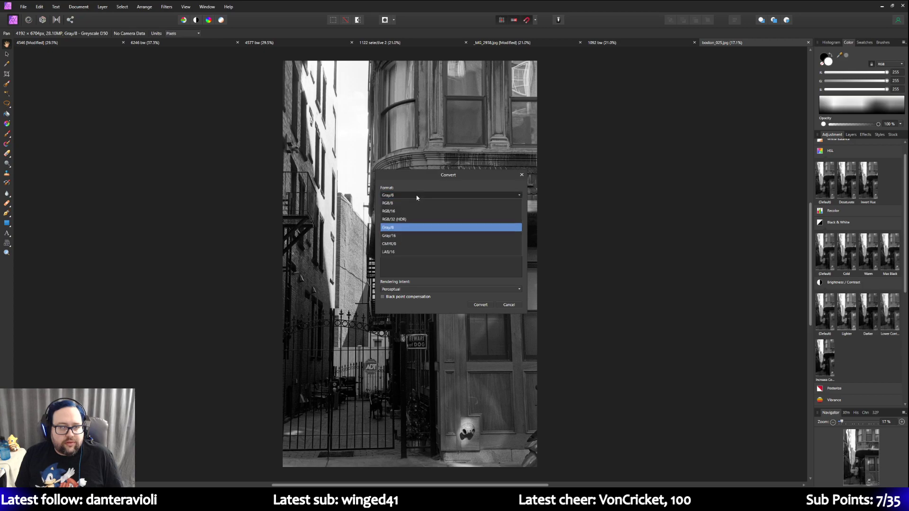
{"action": "left_click", "coordinate": [413, 205]}
{"action": "left_click", "coordinate": [410, 240]}
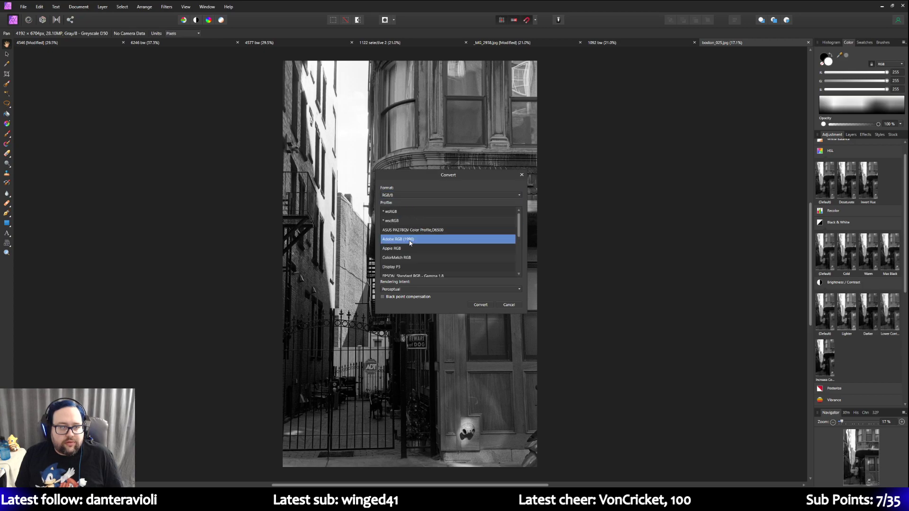
{"action": "left_click", "coordinate": [479, 305]}
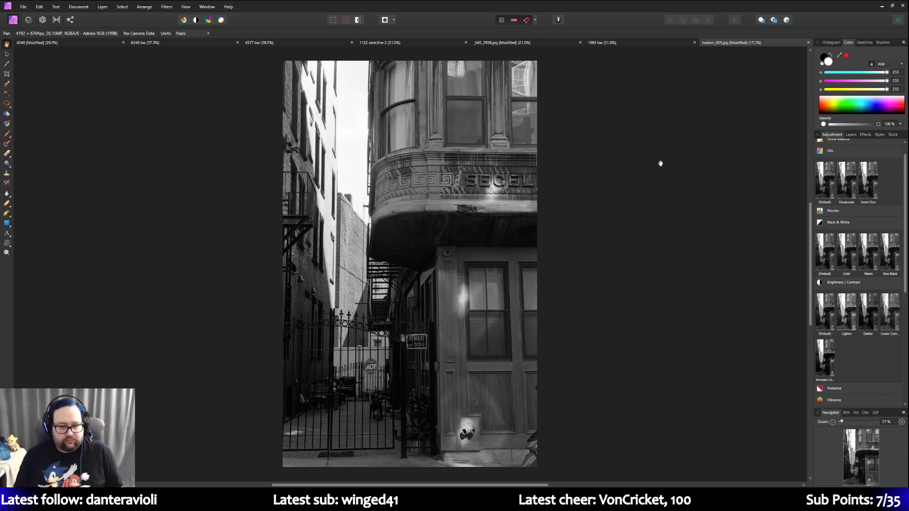
Step: Duplicate the alley photo's locked Background layer
{"action": "left_click", "coordinate": [851, 135]}
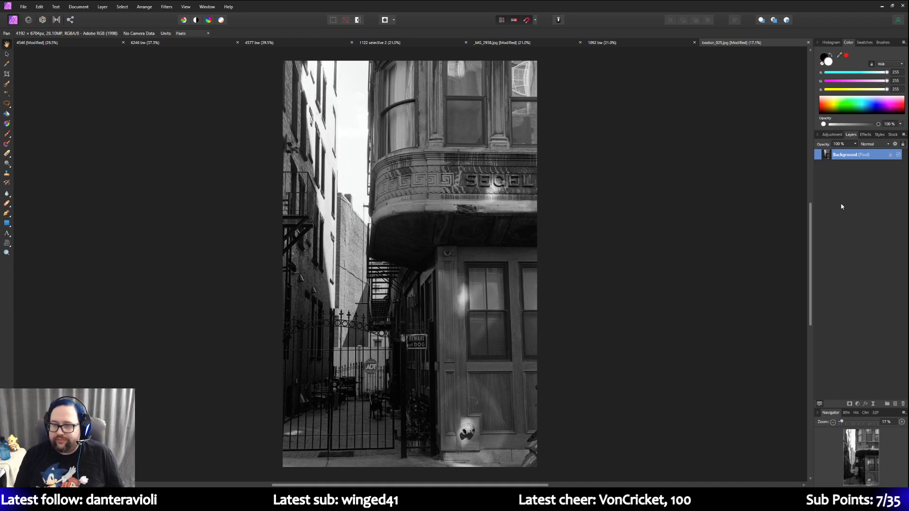
{"action": "right_click", "coordinate": [850, 159]}
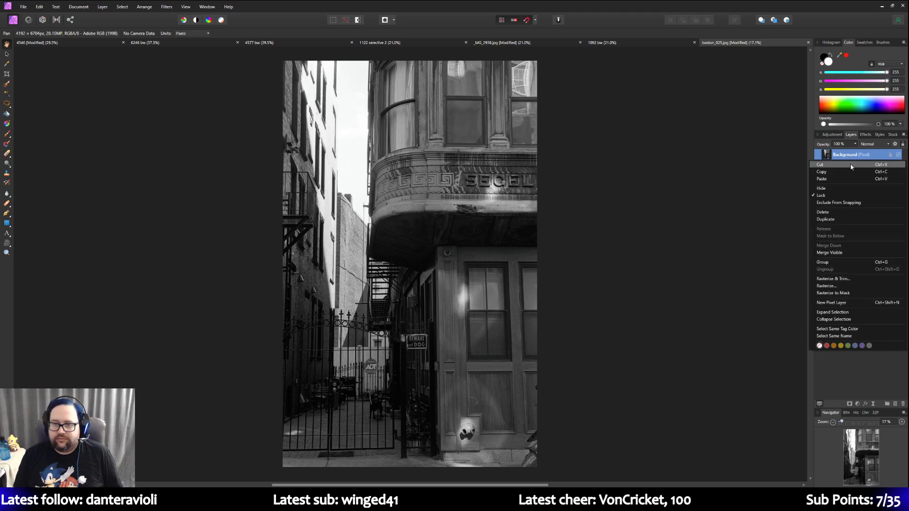
{"action": "left_click", "coordinate": [849, 220]}
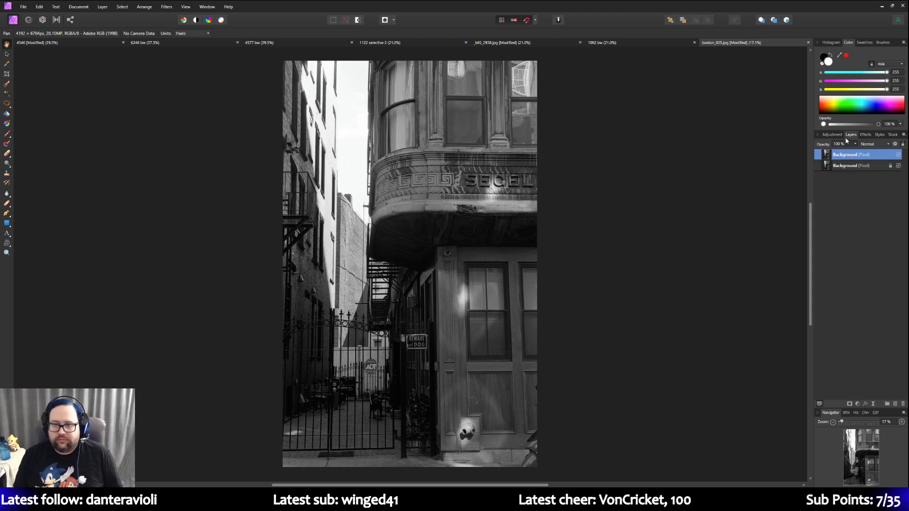
Step: Add a default Curves adjustment to the alley photo, test a lower white point and return it to X 1
{"action": "left_click", "coordinate": [831, 134]}
{"action": "scroll", "coordinate": [829, 153], "scroll_direction": "down", "scroll_amount": 1}
{"action": "left_click", "coordinate": [829, 152]}
{"action": "left_click", "coordinate": [840, 176]}
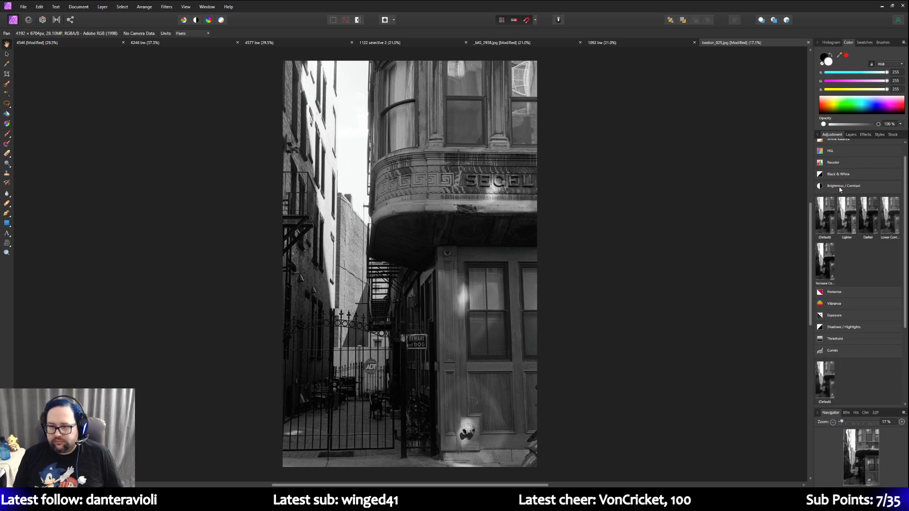
{"action": "left_click", "coordinate": [840, 188]}
{"action": "left_click", "coordinate": [825, 284]}
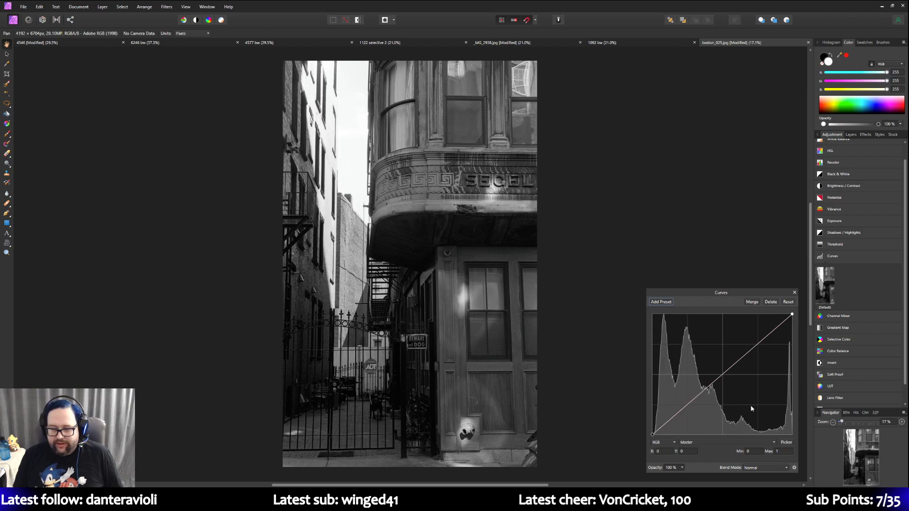
{"action": "mouse_move", "coordinate": [791, 314]}
{"action": "left_mouse_down"}
{"action": "mouse_move", "coordinate": [775, 316]}
{"action": "mouse_move", "coordinate": [790, 313]}
{"action": "left_mouse_up"}
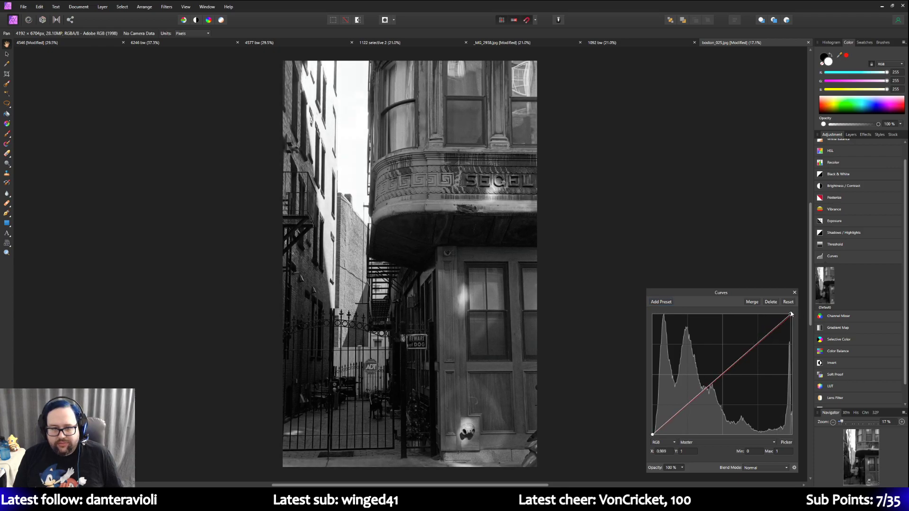
{"action": "left_click_drag", "start_coordinate": [789, 314], "coordinate": [794, 313]}
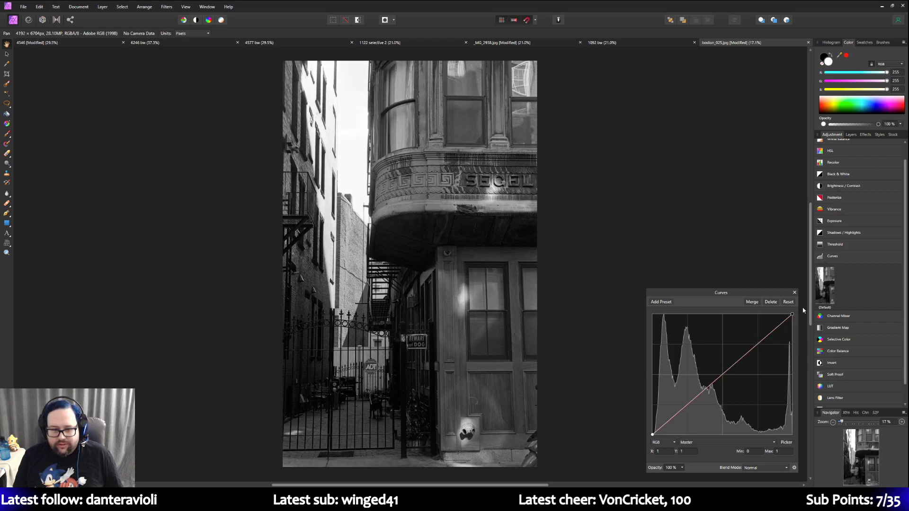
{"action": "left_click", "coordinate": [794, 292]}
Step: Add a default Brightness/Contrast adjustment to the alley photo with brightness at 6% and contrast at -5%
{"action": "left_click", "coordinate": [854, 187]}
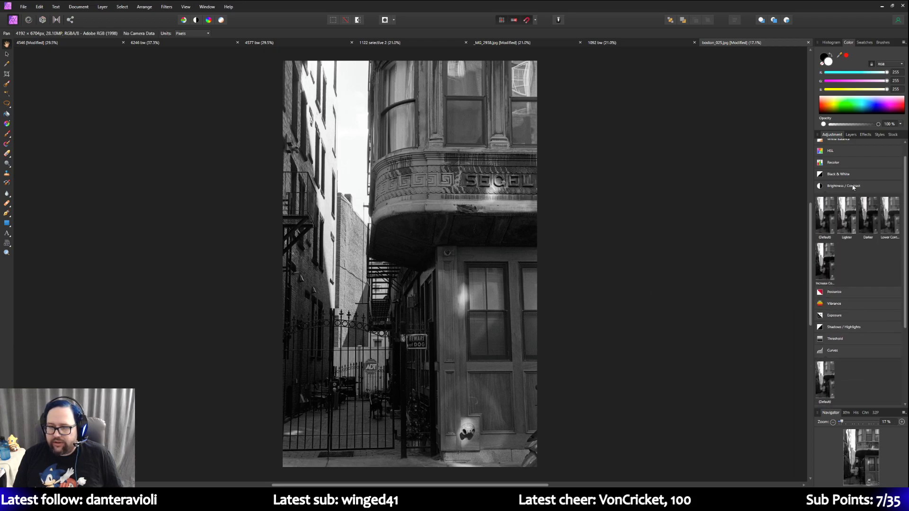
{"action": "left_click", "coordinate": [829, 214]}
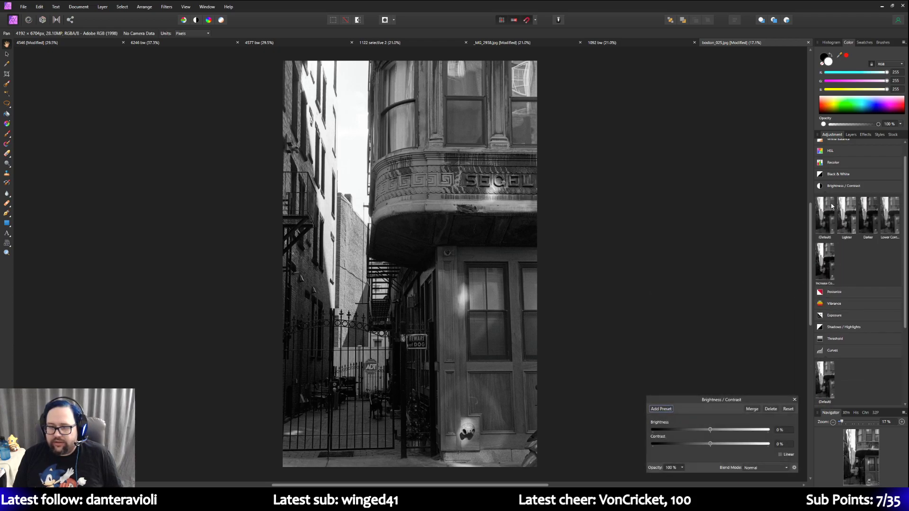
{"action": "left_click_drag", "start_coordinate": [713, 431], "coordinate": [715, 431]}
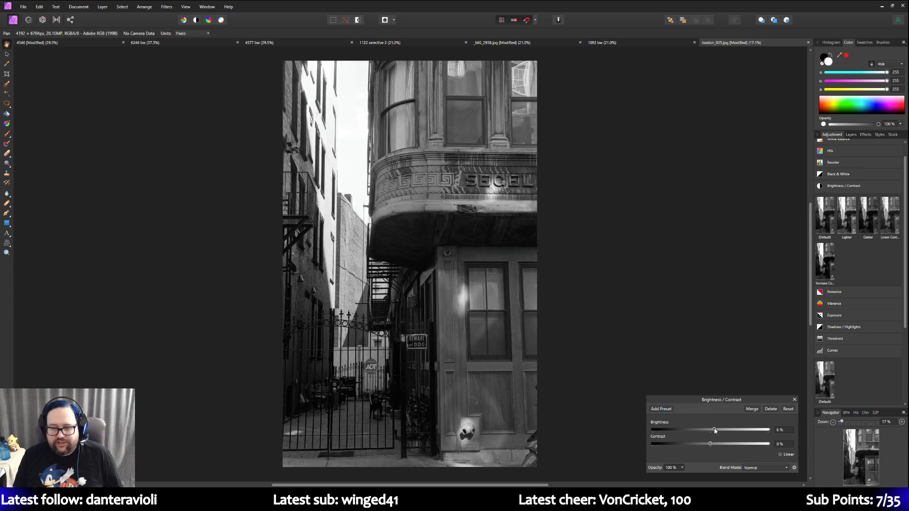
{"action": "left_click_drag", "start_coordinate": [710, 444], "coordinate": [787, 436]}
{"action": "mouse_move", "coordinate": [703, 443]}
{"action": "left_mouse_down"}
{"action": "mouse_move", "coordinate": [675, 444]}
{"action": "mouse_move", "coordinate": [709, 448]}
{"action": "left_mouse_up"}
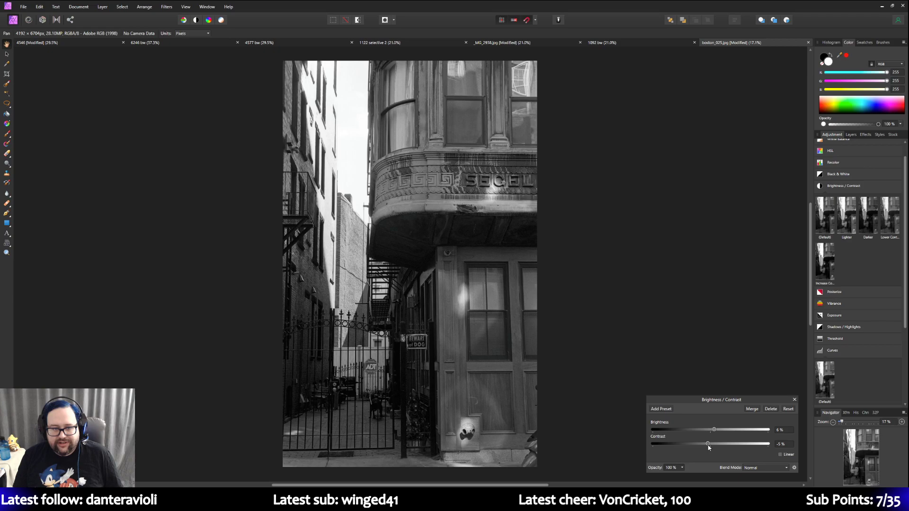
{"action": "left_click", "coordinate": [794, 401]}
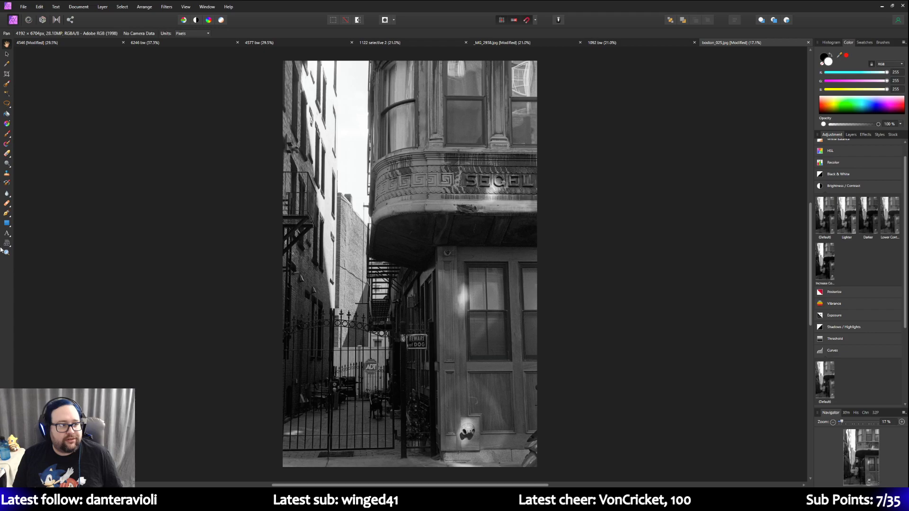
Step: Examine the alley photo's gate, signs, brickwork, carved cornice and windows at 50% and 25% magnification
{"action": "left_click", "coordinate": [6, 253]}
{"action": "left_click", "coordinate": [346, 394]}
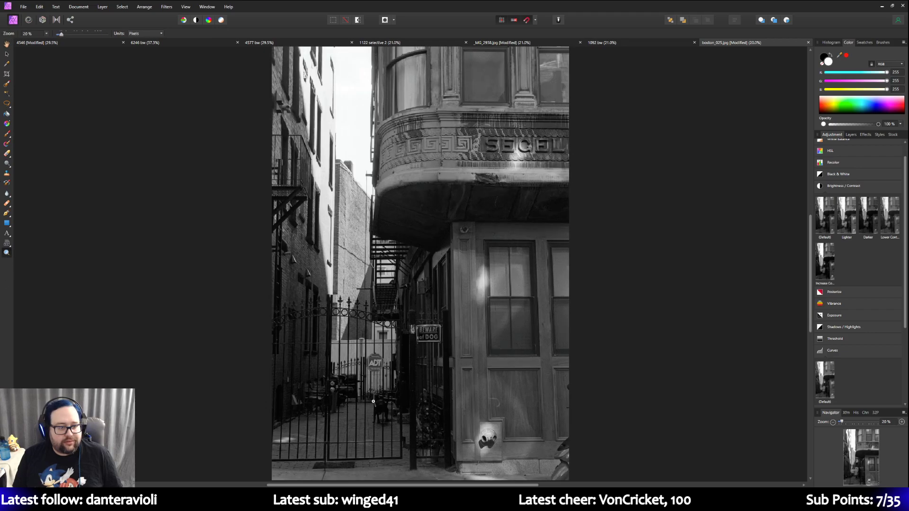
{"action": "left_click", "coordinate": [391, 411]}
{"action": "left_click", "coordinate": [374, 412]}
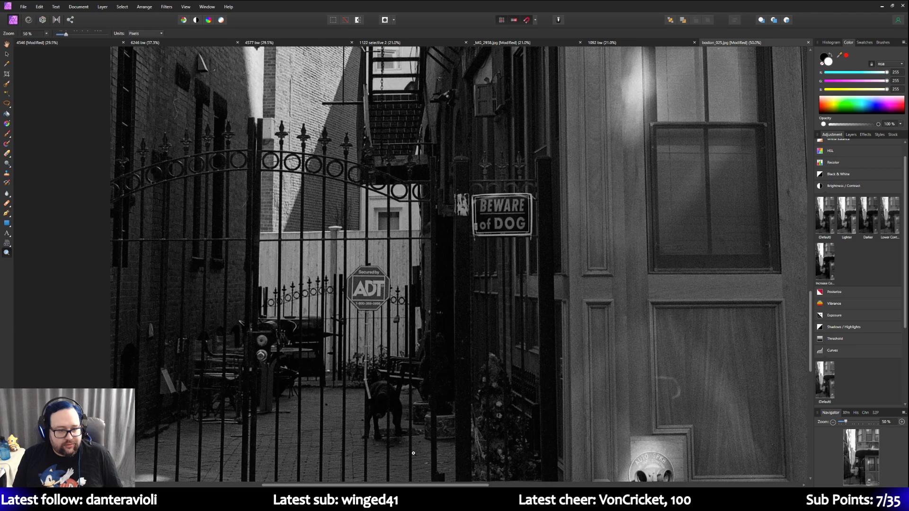
{"action": "scroll", "coordinate": [345, 348], "scroll_direction": "up", "scroll_amount": 3}
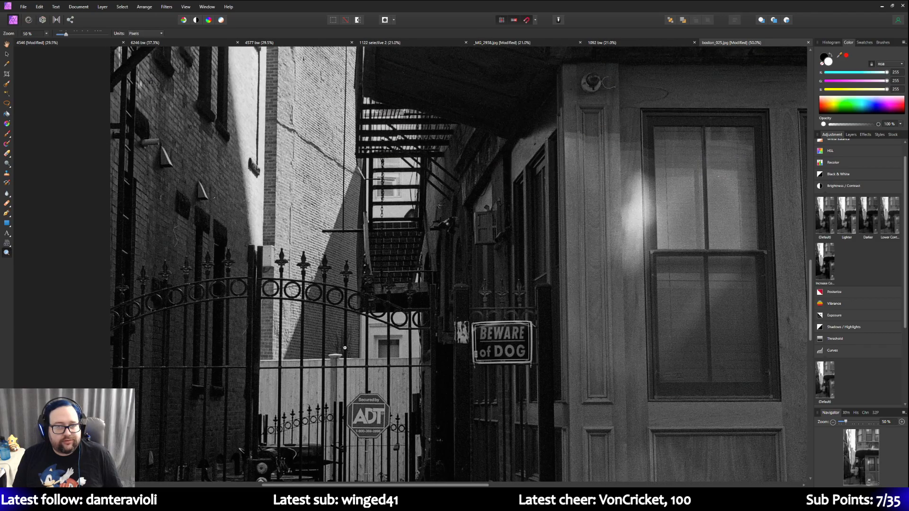
{"action": "scroll", "coordinate": [345, 348], "scroll_direction": "up", "scroll_amount": 9}
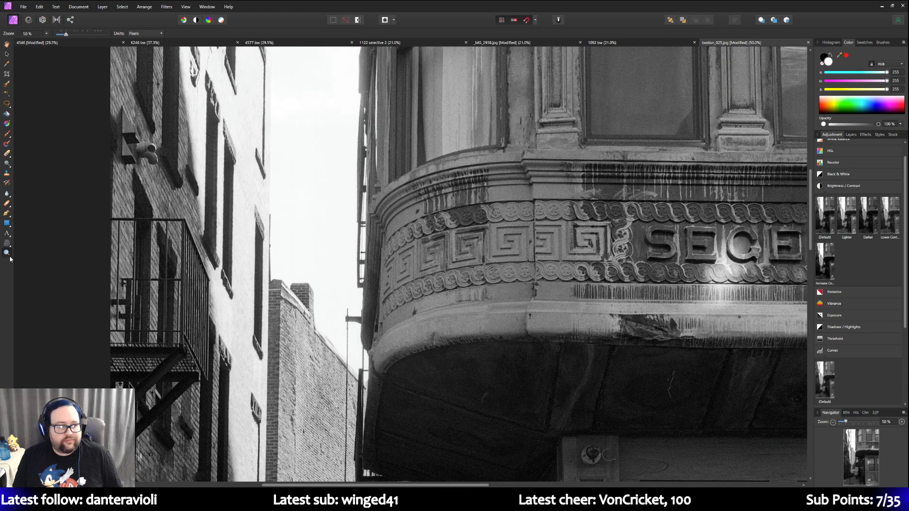
{"action": "left_click_drag", "start_coordinate": [65, 35], "coordinate": [61, 34]}
{"action": "scroll", "coordinate": [74, 116], "scroll_direction": "down", "scroll_amount": 1}
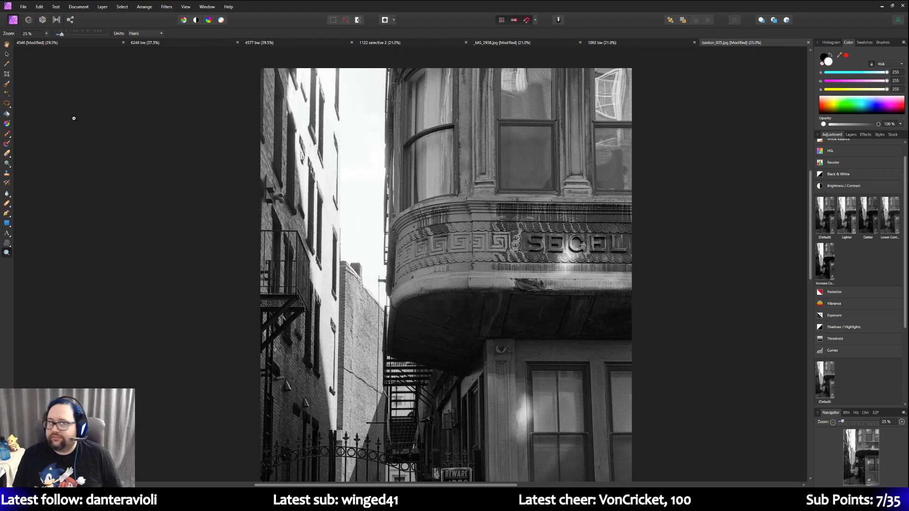
{"action": "left_click_drag", "start_coordinate": [61, 35], "coordinate": [61, 34]}
{"action": "scroll", "coordinate": [101, 177], "scroll_direction": "down", "scroll_amount": 2}
{"action": "scroll", "coordinate": [102, 177], "scroll_direction": "down", "scroll_amount": 6}
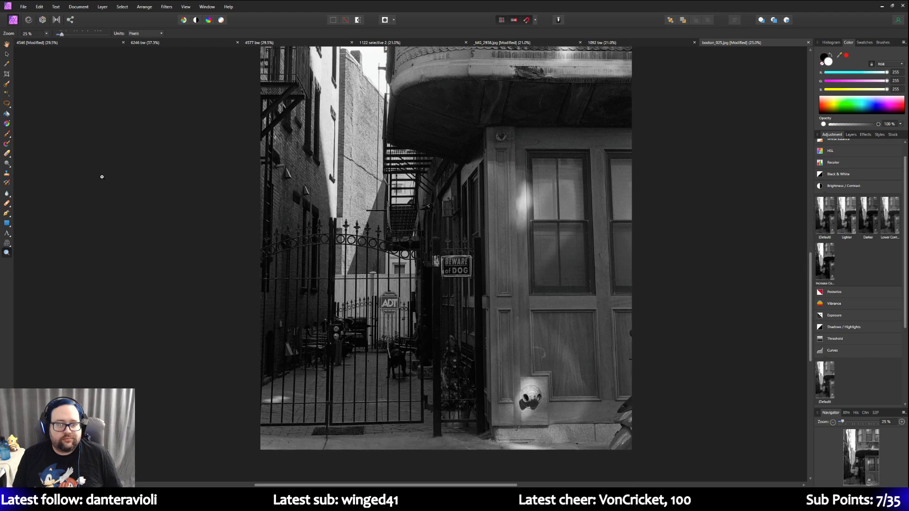
{"action": "scroll", "coordinate": [102, 177], "scroll_direction": "up", "scroll_amount": 6}
{"action": "scroll", "coordinate": [102, 177], "scroll_direction": "up", "scroll_amount": 7}
{"action": "scroll", "coordinate": [102, 177], "scroll_direction": "down", "scroll_amount": 4}
{"action": "scroll", "coordinate": [102, 176], "scroll_direction": "down", "scroll_amount": 1}
{"action": "scroll", "coordinate": [101, 177], "scroll_direction": "up", "scroll_amount": 2}
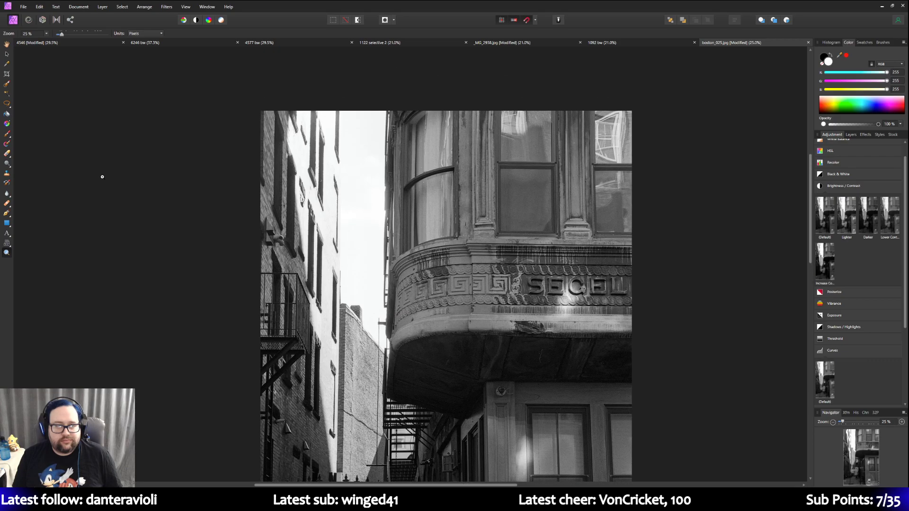
Step: Fill the duplicated Background layer with a linear black-to-transparent gradient running from the photo's upper-left corner diagonally toward the carved cornice
{"action": "left_click", "coordinate": [851, 134]}
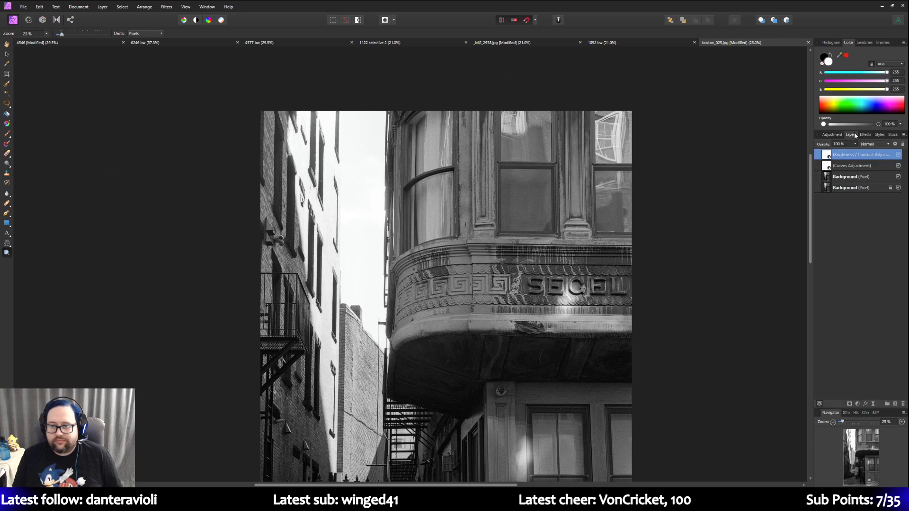
{"action": "left_click", "coordinate": [864, 178]}
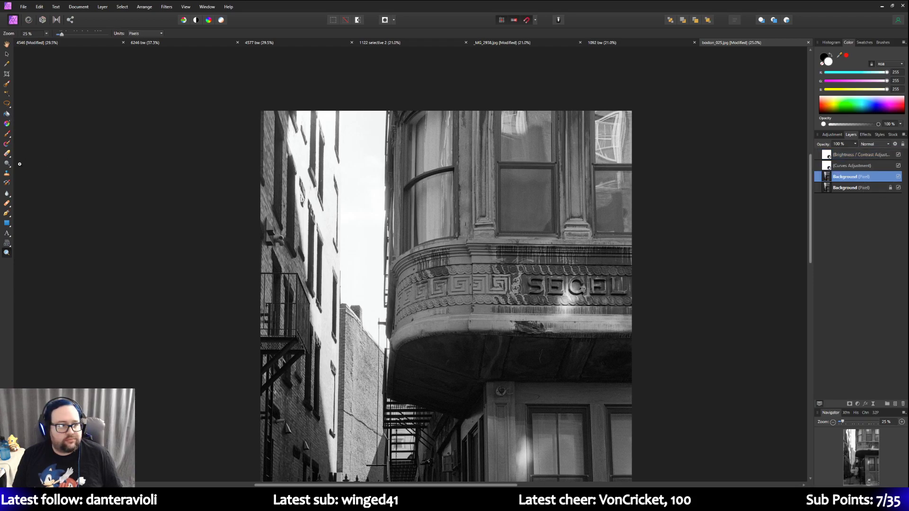
{"action": "left_click", "coordinate": [7, 123]}
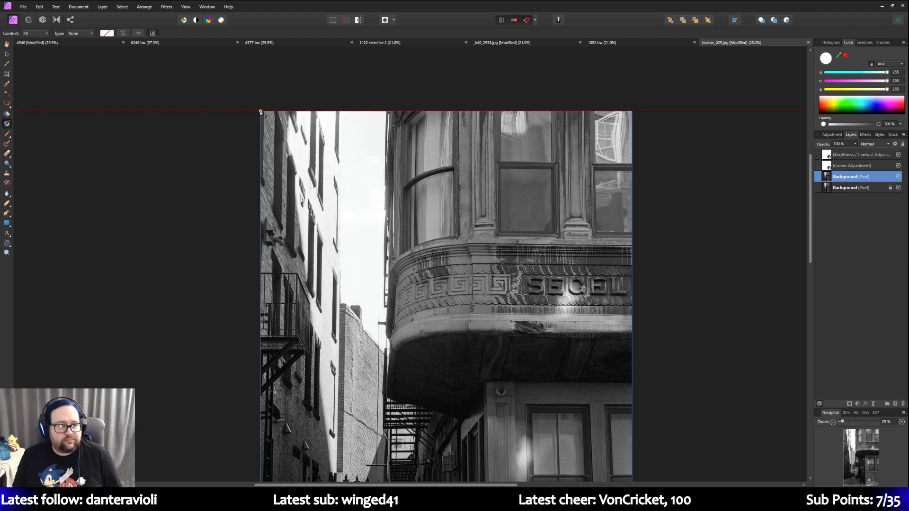
{"action": "left_click_drag", "start_coordinate": [261, 112], "coordinate": [441, 262]}
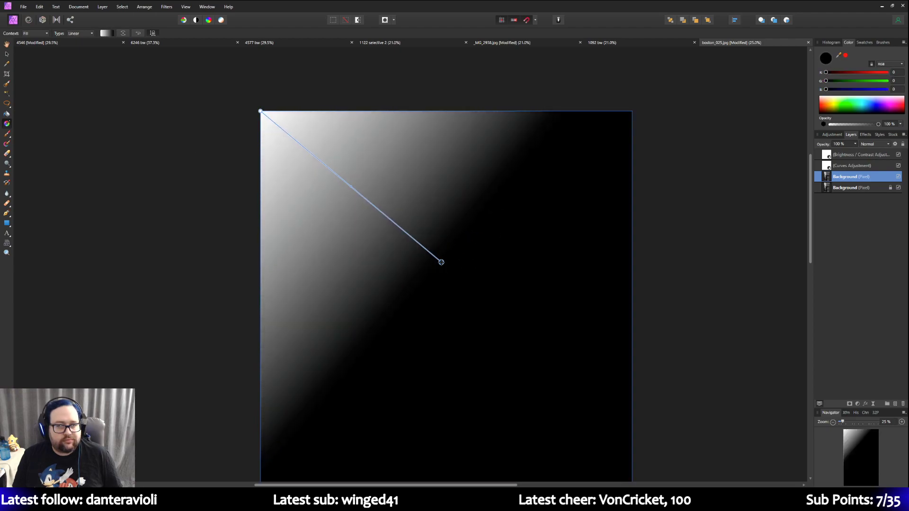
{"action": "left_click", "coordinate": [92, 34]}
{"action": "left_click", "coordinate": [91, 34]}
{"action": "left_click", "coordinate": [106, 34]}
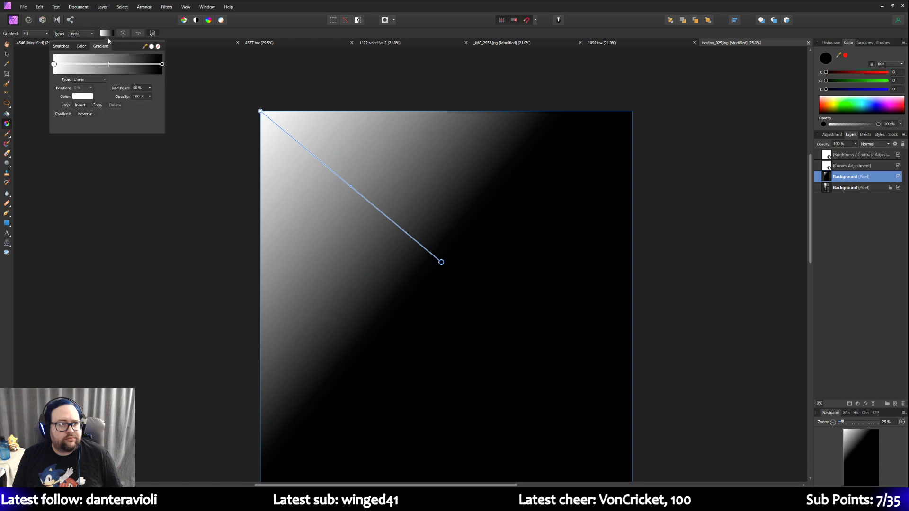
{"action": "left_click", "coordinate": [61, 46]}
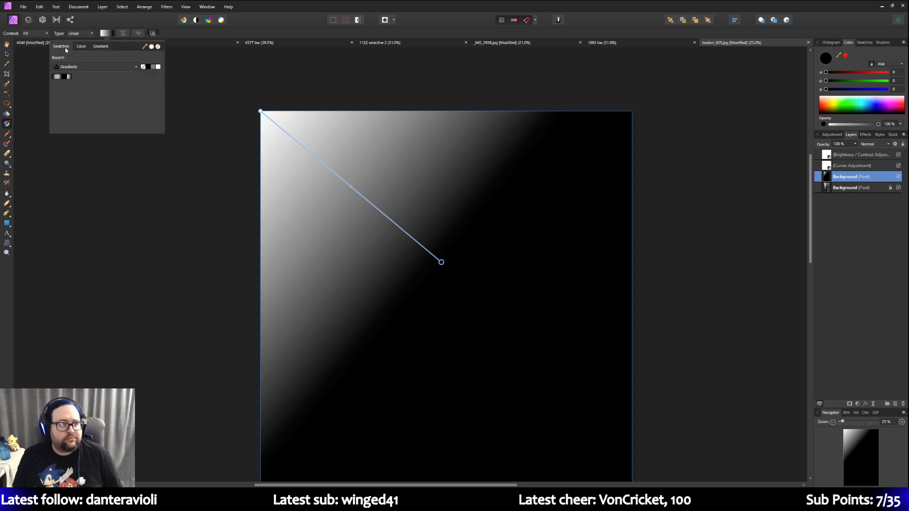
{"action": "left_click", "coordinate": [64, 76]}
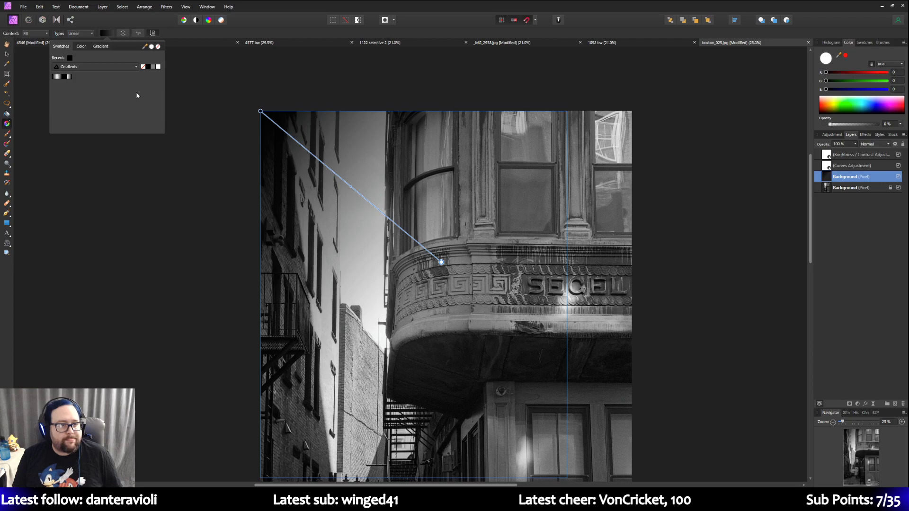
Step: Reduce the gradient's black stop to 65% opacity and shift its end point slightly down and left on the cornice
{"action": "left_click", "coordinate": [101, 46]}
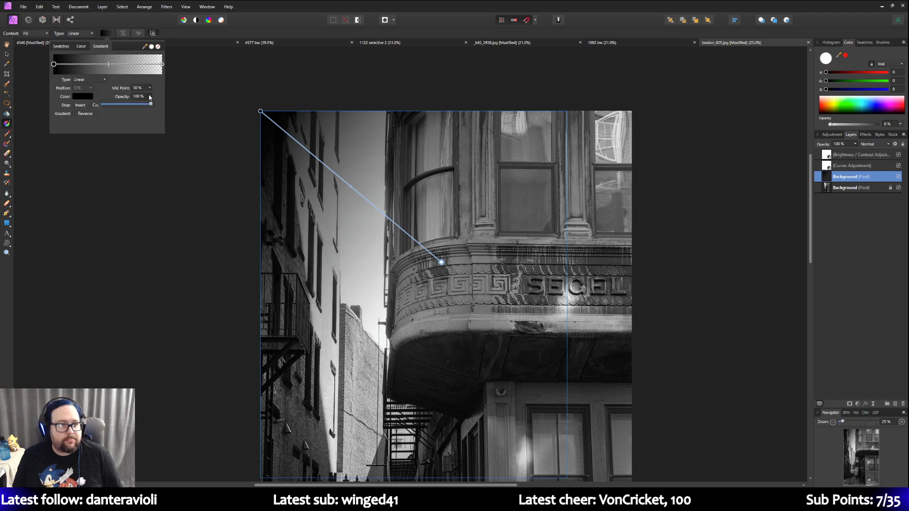
{"action": "left_click_drag", "start_coordinate": [150, 105], "coordinate": [134, 105]}
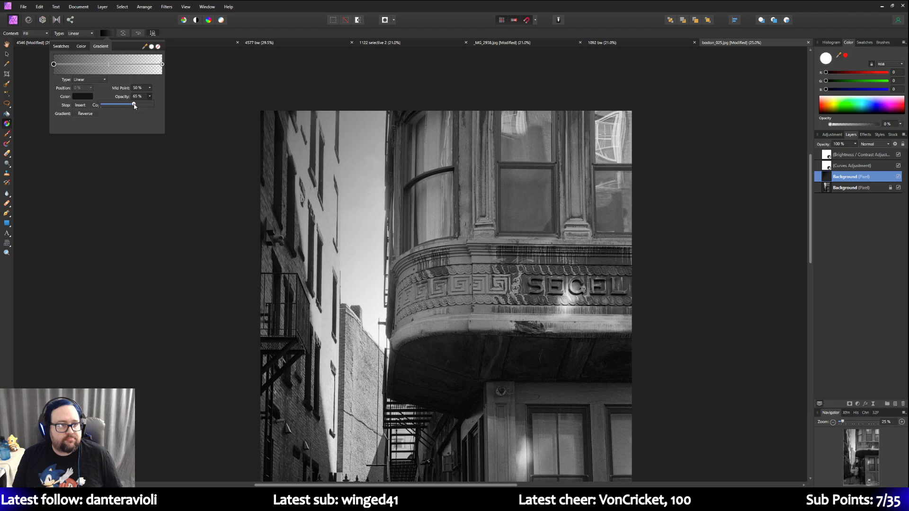
{"action": "left_click_drag", "start_coordinate": [443, 266], "coordinate": [423, 277]}
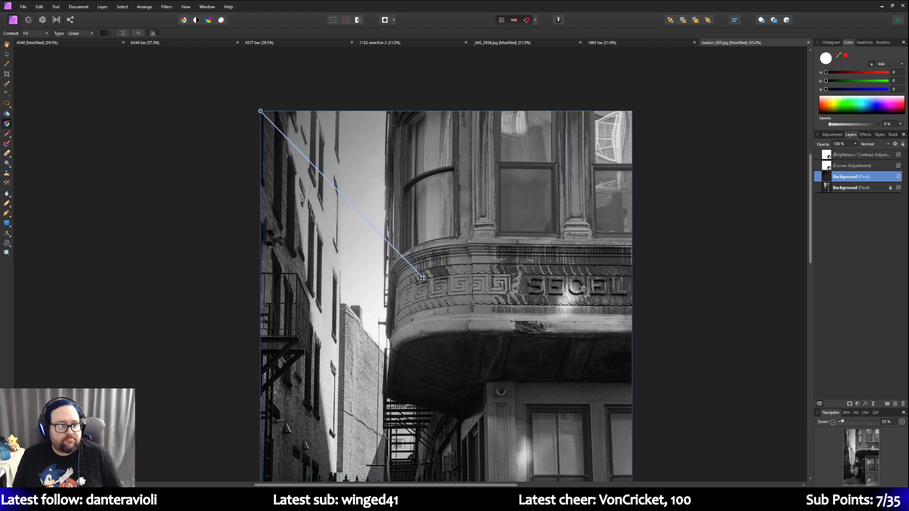
Step: Examine the gradient's effect across the alley photo, from the sky to the gate, at 25%, 10%, 15% and 20% magnification
{"action": "scroll", "coordinate": [557, 260], "scroll_direction": "down", "scroll_amount": 3}
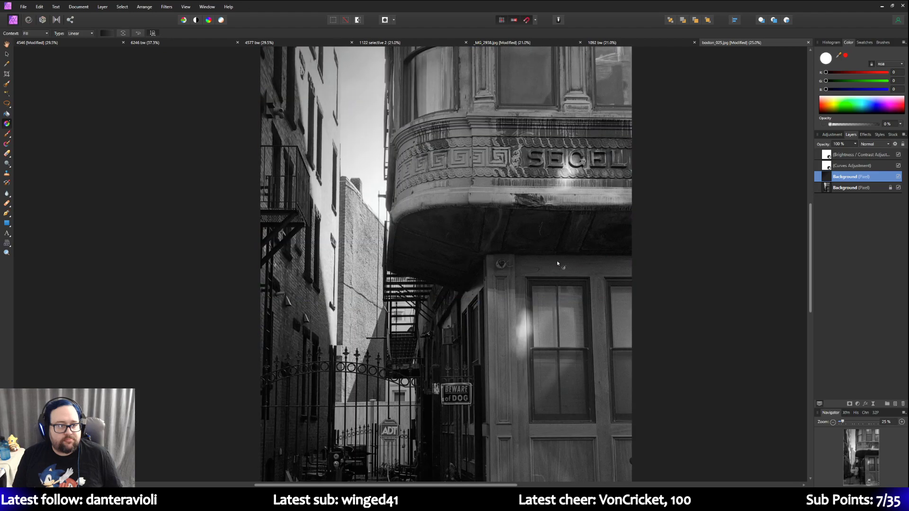
{"action": "scroll", "coordinate": [556, 260], "scroll_direction": "down", "scroll_amount": 4}
{"action": "left_click", "coordinate": [717, 223]}
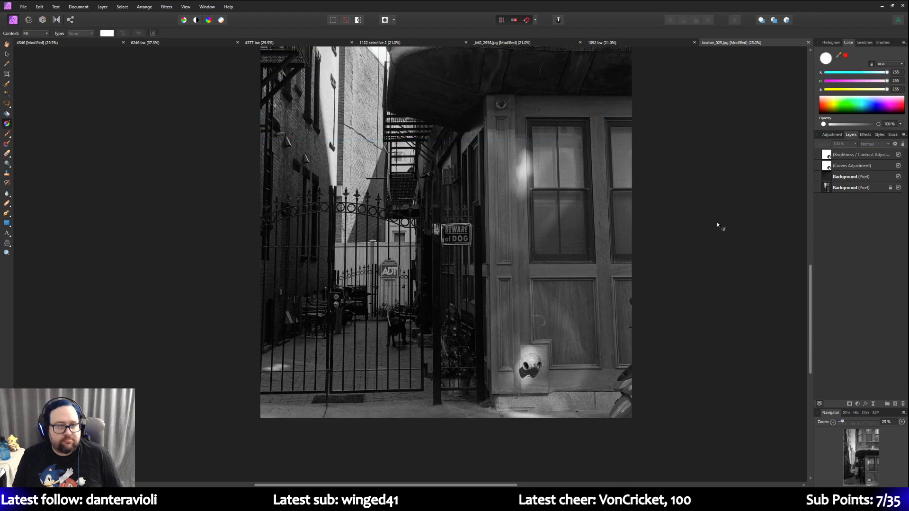
{"action": "left_click", "coordinate": [7, 252]}
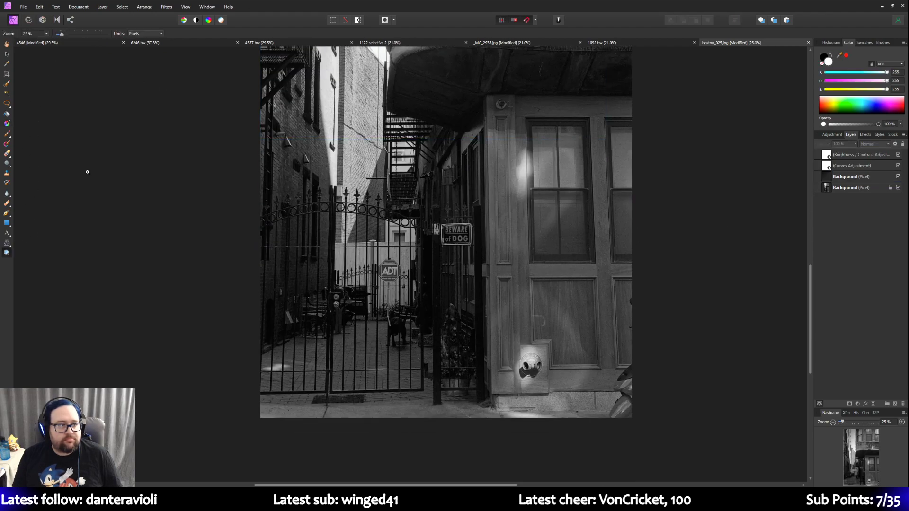
{"action": "left_click", "coordinate": [50, 35]}
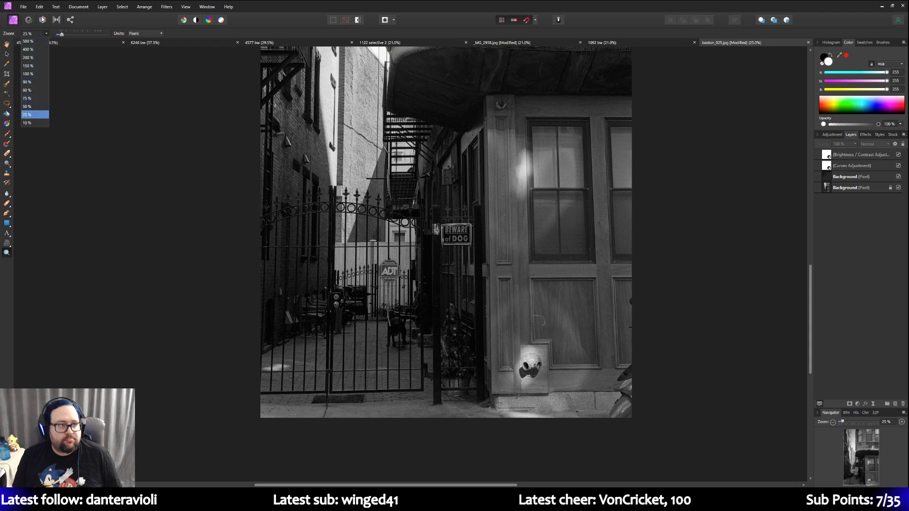
{"action": "left_click", "coordinate": [60, 35]}
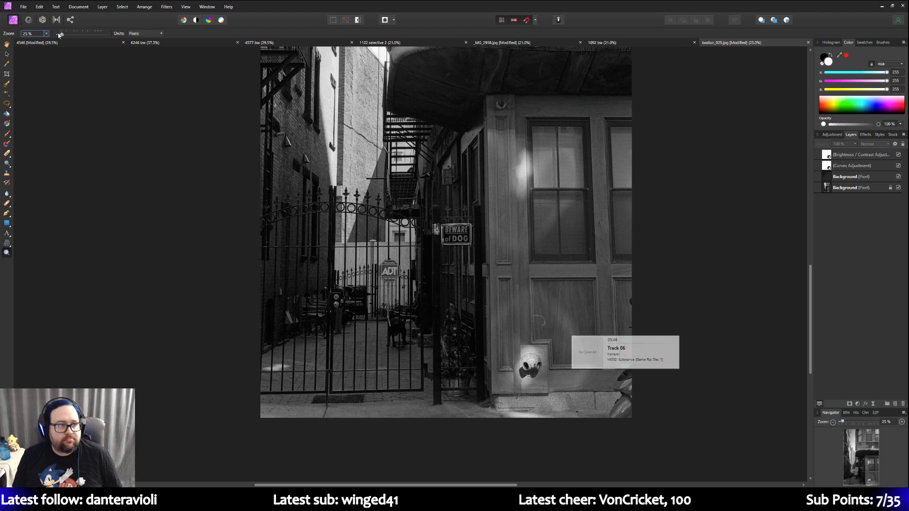
{"action": "left_click", "coordinate": [60, 35]}
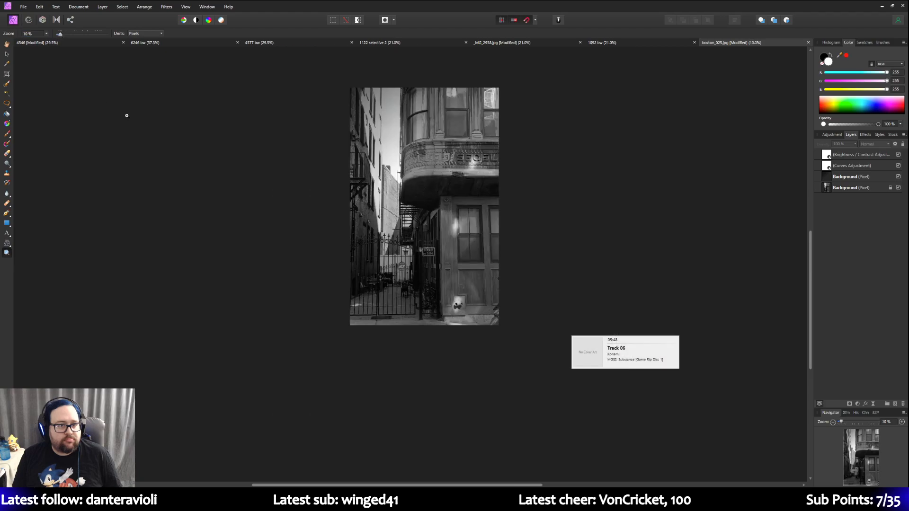
{"action": "scroll", "coordinate": [207, 173], "scroll_direction": "up", "scroll_amount": 2}
{"action": "left_click", "coordinate": [360, 229]}
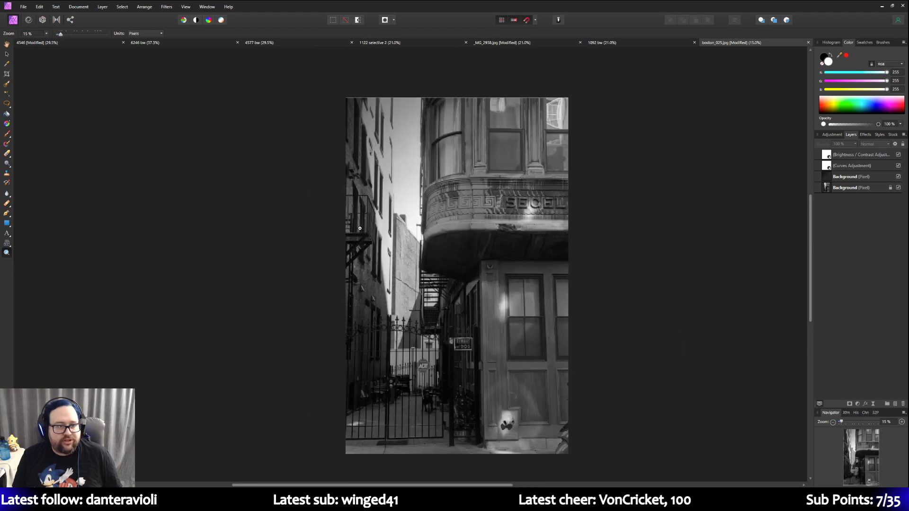
{"action": "left_click_drag", "start_coordinate": [505, 486], "coordinate": [547, 484]}
{"action": "scroll", "coordinate": [550, 290], "scroll_direction": "down", "scroll_amount": 1}
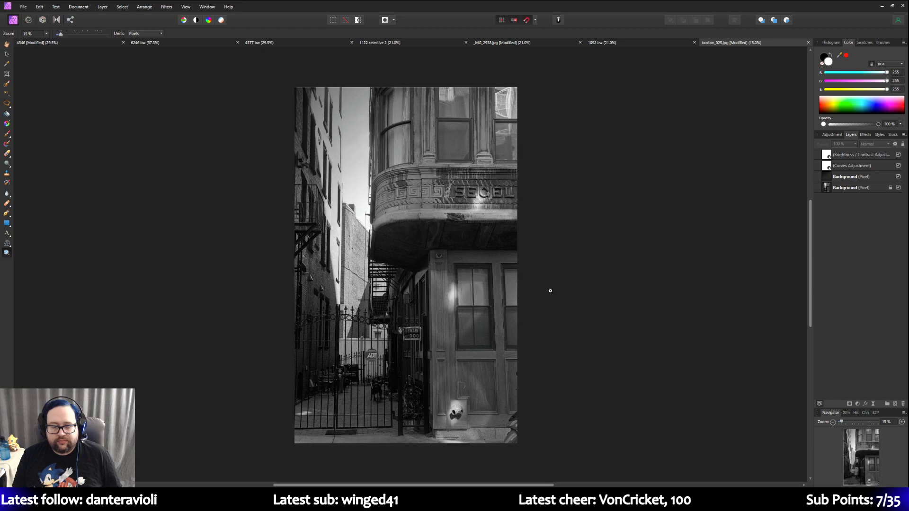
{"action": "scroll", "coordinate": [550, 291], "scroll_direction": "up", "scroll_amount": 1}
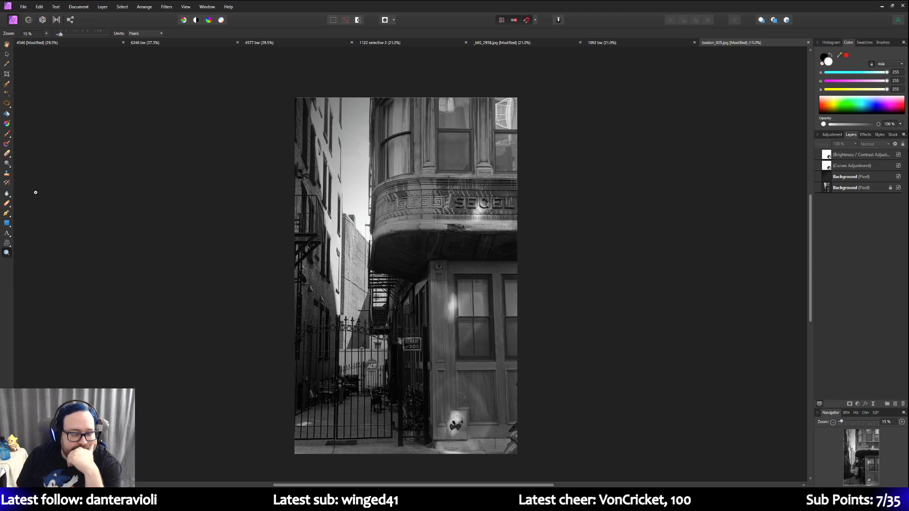
{"action": "left_click", "coordinate": [159, 207]}
{"action": "scroll", "coordinate": [201, 230], "scroll_direction": "down", "scroll_amount": 2}
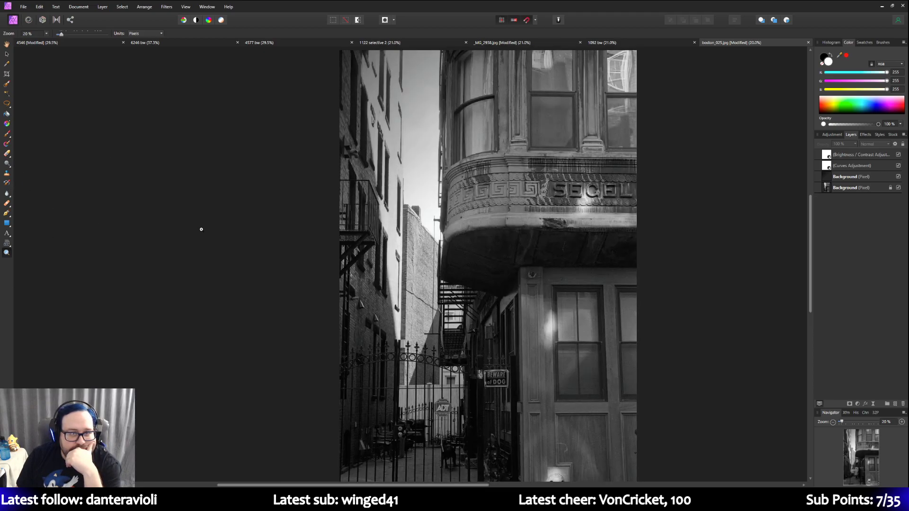
{"action": "scroll", "coordinate": [201, 229], "scroll_direction": "down", "scroll_amount": 1}
{"action": "scroll", "coordinate": [199, 227], "scroll_direction": "down", "scroll_amount": 1}
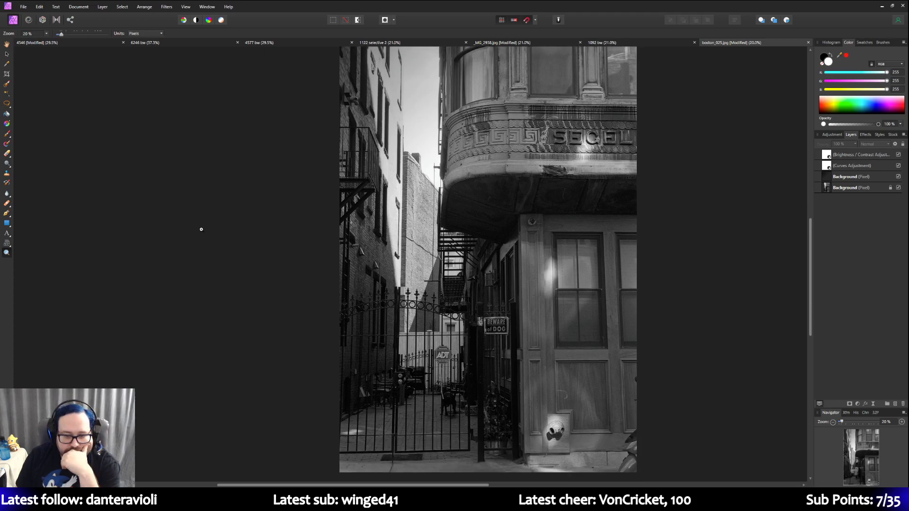
Step: Reopen the alley photo's Brightness/Contrast adjustment and set its brightness to 10%
{"action": "left_click", "coordinate": [860, 166]}
{"action": "left_click", "coordinate": [859, 157]}
{"action": "double_click", "coordinate": [862, 154]}
{"action": "double_click", "coordinate": [826, 154]}
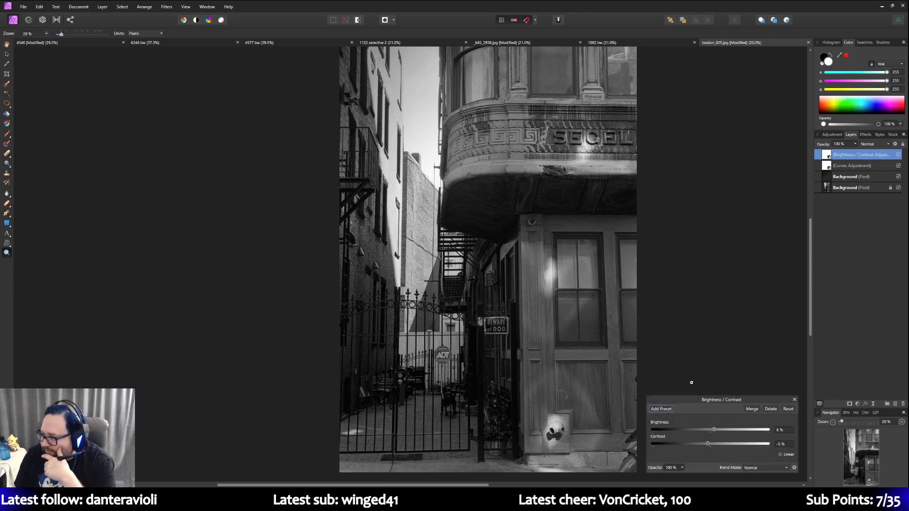
{"action": "left_click_drag", "start_coordinate": [714, 430], "coordinate": [718, 431]}
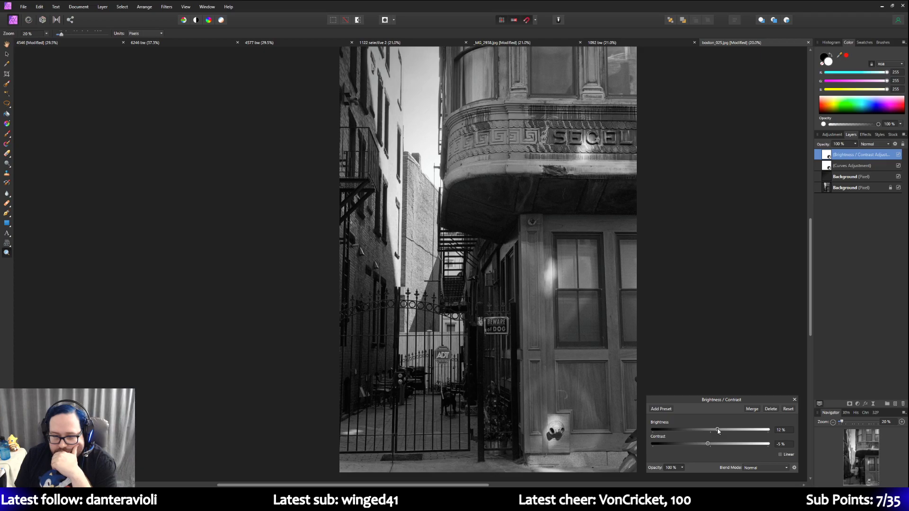
{"action": "left_click_drag", "start_coordinate": [718, 430], "coordinate": [716, 431]}
Step: Examine the brightened alley photo from the upper windows and sky down to the gate and pavement
{"action": "scroll", "coordinate": [691, 337], "scroll_direction": "up", "scroll_amount": 2}
{"action": "scroll", "coordinate": [691, 338], "scroll_direction": "up", "scroll_amount": 2}
{"action": "scroll", "coordinate": [691, 338], "scroll_direction": "down", "scroll_amount": 2}
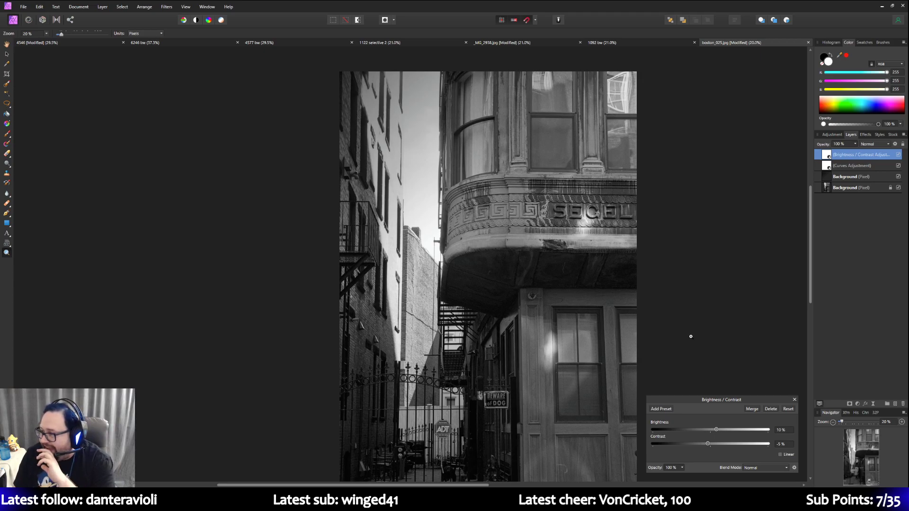
{"action": "scroll", "coordinate": [690, 336], "scroll_direction": "down", "scroll_amount": 1}
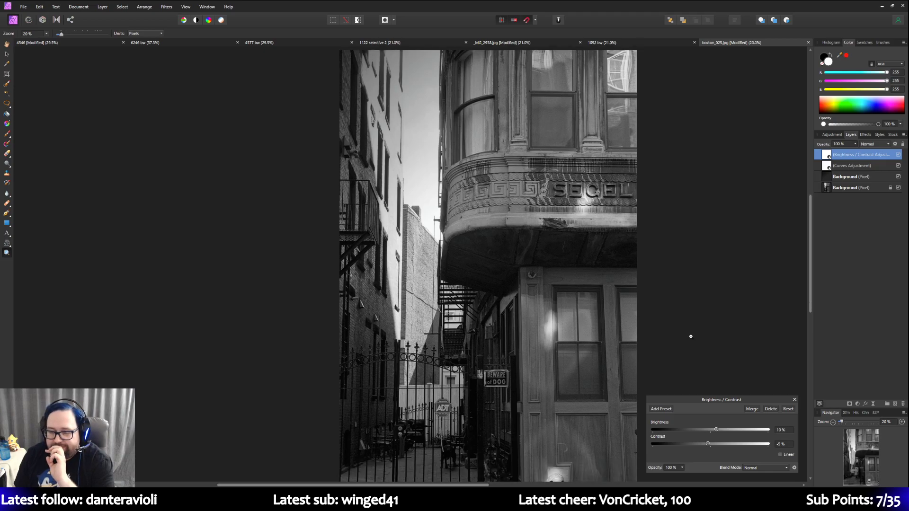
{"action": "scroll", "coordinate": [690, 337], "scroll_direction": "down", "scroll_amount": 2}
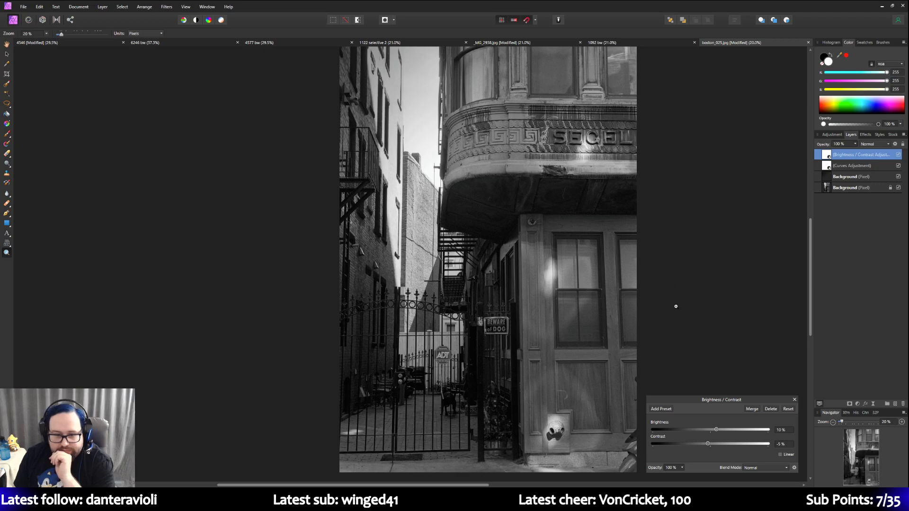
{"action": "scroll", "coordinate": [676, 306], "scroll_direction": "up", "scroll_amount": 3}
{"action": "scroll", "coordinate": [675, 306], "scroll_direction": "down", "scroll_amount": 1}
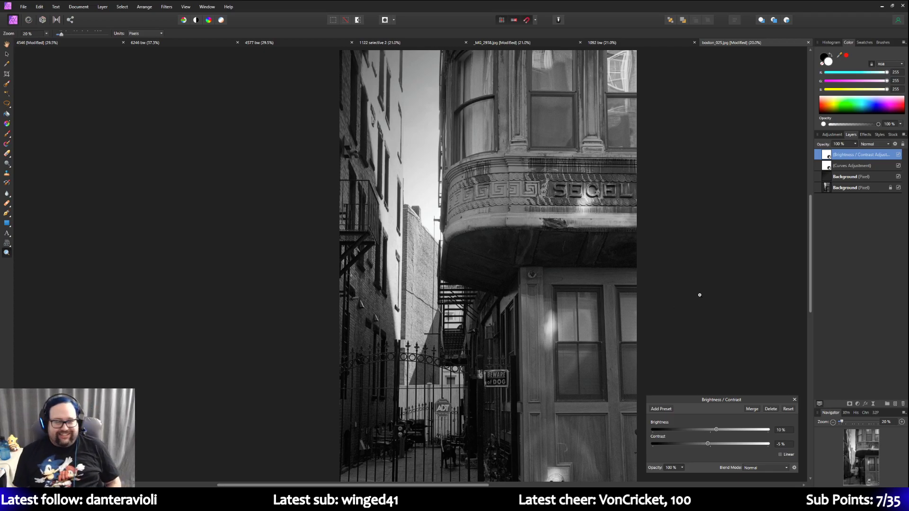
{"action": "scroll", "coordinate": [699, 294], "scroll_direction": "down", "scroll_amount": 3}
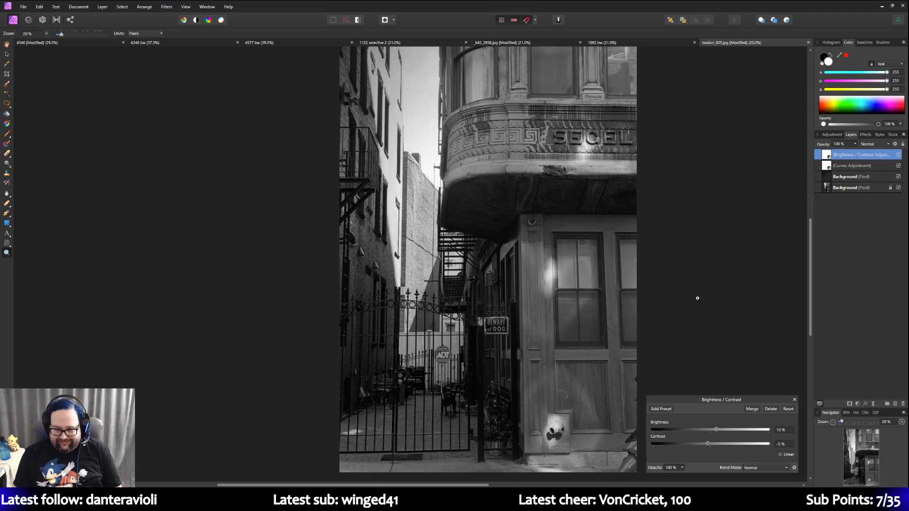
{"action": "scroll", "coordinate": [697, 298], "scroll_direction": "down", "scroll_amount": 1}
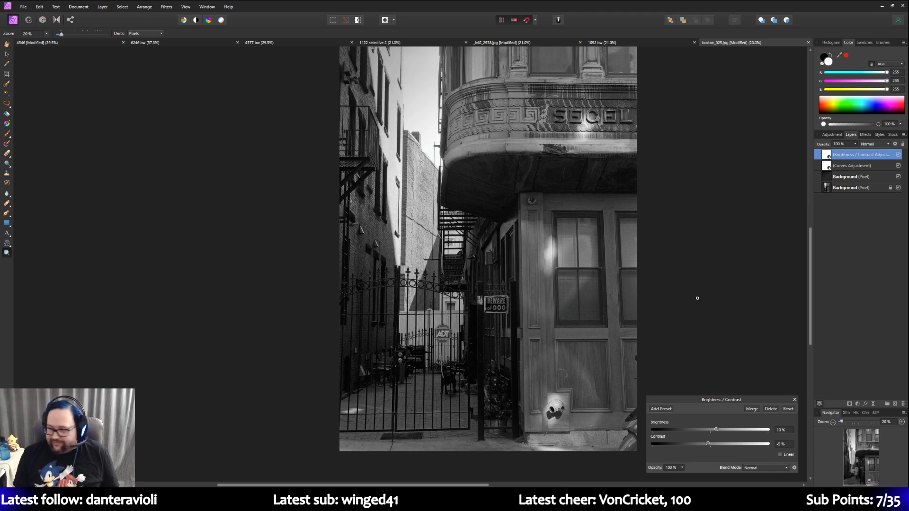
Step: Duplicate the locked Background layer at the base of the alley photo's layer stack
{"action": "mouse_move", "coordinate": [850, 187]}
{"action": "left_mouse_down"}
{"action": "mouse_move", "coordinate": [845, 169]}
{"action": "mouse_move", "coordinate": [843, 191]}
{"action": "left_mouse_up"}
{"action": "right_click", "coordinate": [843, 192]}
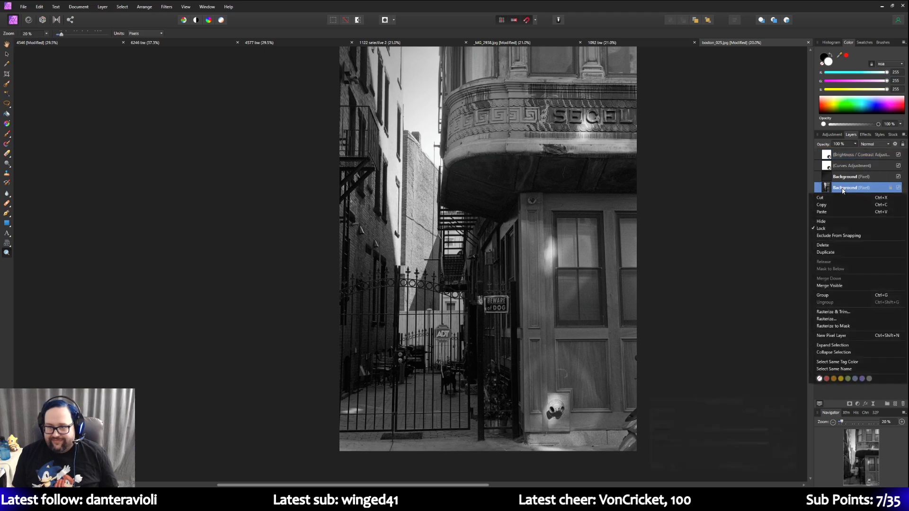
{"action": "left_click", "coordinate": [832, 253]}
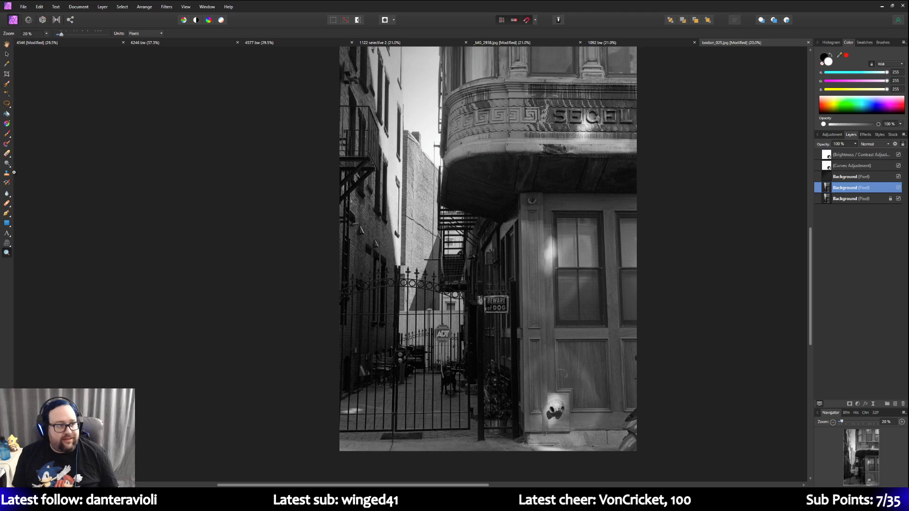
Step: Apply a linear black-to-transparent gradient fill to the duplicated Background layer, running diagonally inward from the alley photo's lower-right corner
{"action": "left_click", "coordinate": [7, 124]}
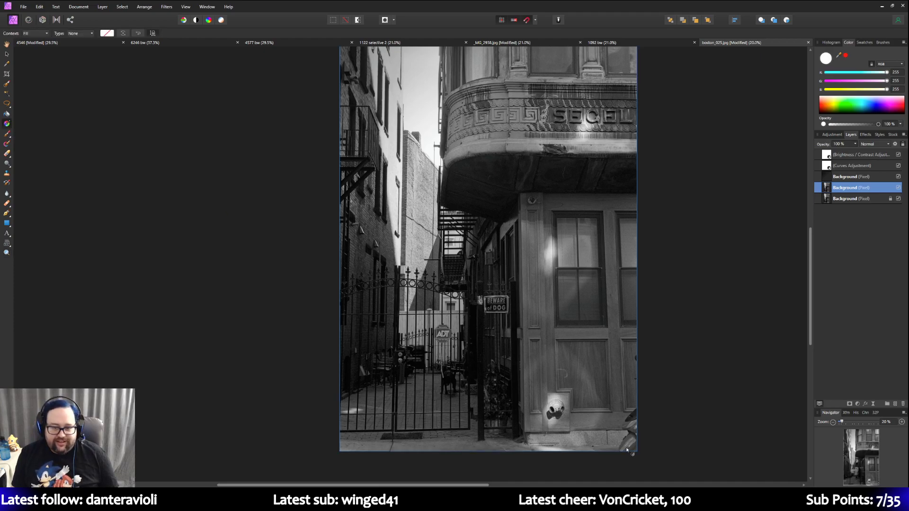
{"action": "left_click_drag", "start_coordinate": [637, 451], "coordinate": [535, 352]}
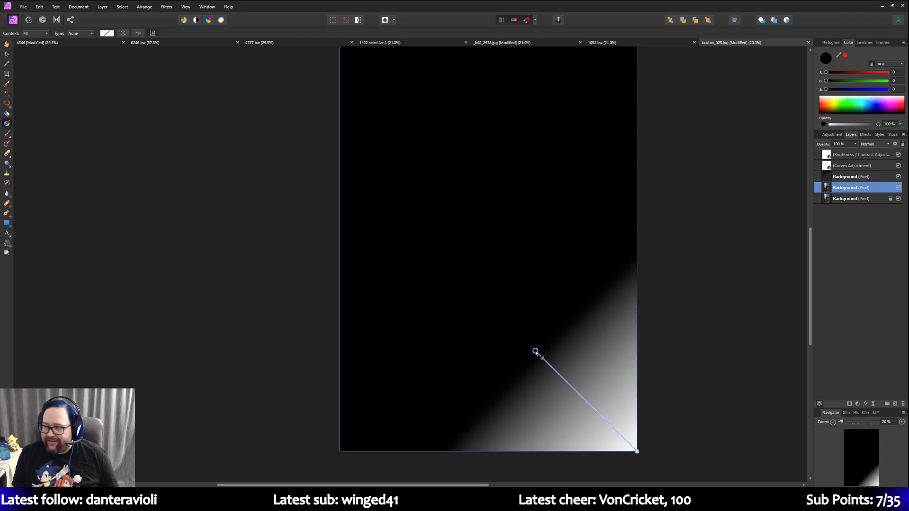
{"action": "left_click", "coordinate": [104, 34]}
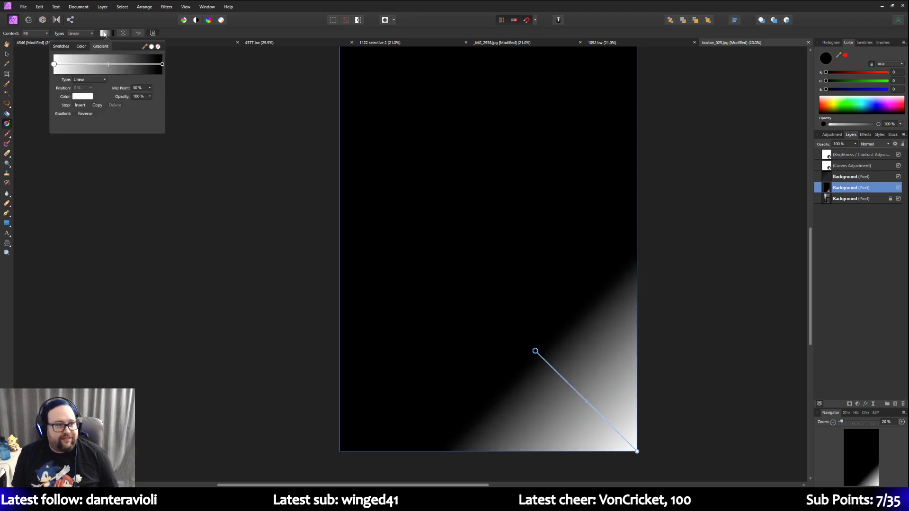
{"action": "left_click", "coordinate": [61, 46]}
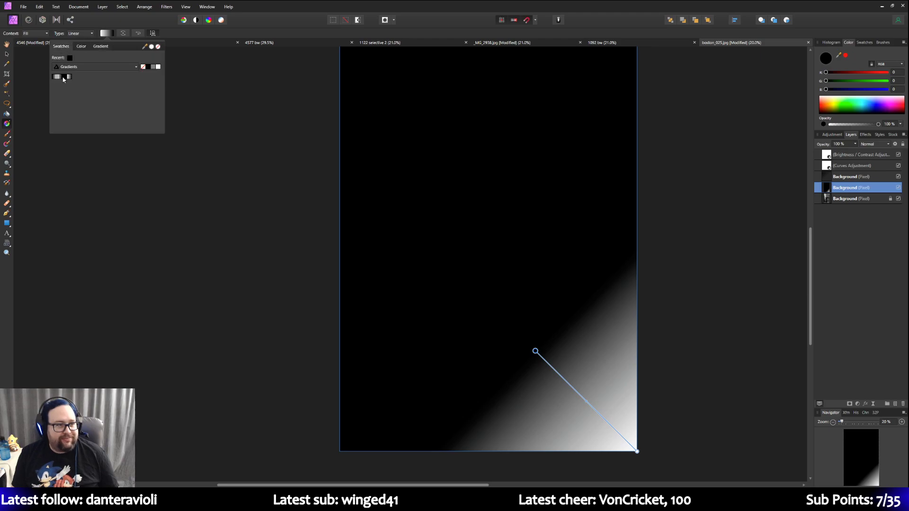
{"action": "left_click", "coordinate": [63, 78]}
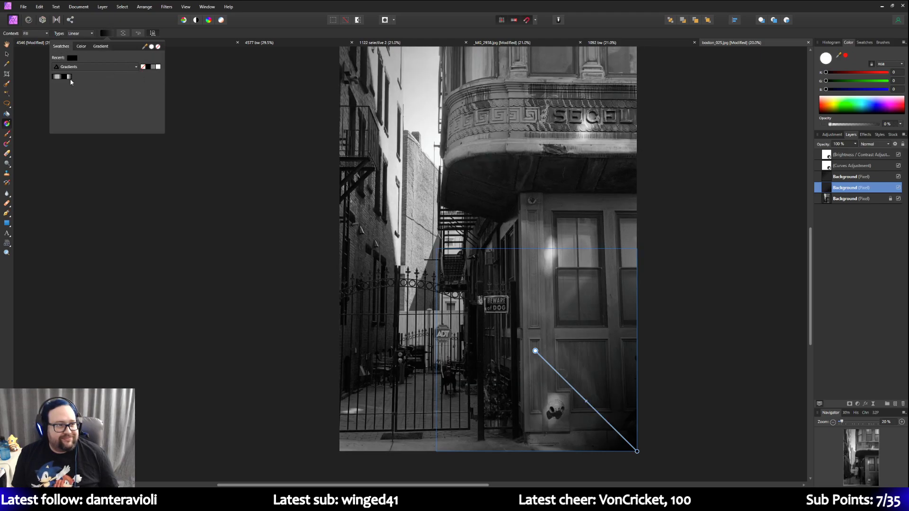
Step: Set the opacity of the lower-right corner gradient's black stop to 60%
{"action": "left_click", "coordinate": [100, 47]}
{"action": "left_click", "coordinate": [150, 96]}
{"action": "left_click_drag", "start_coordinate": [152, 104], "coordinate": [131, 104]}
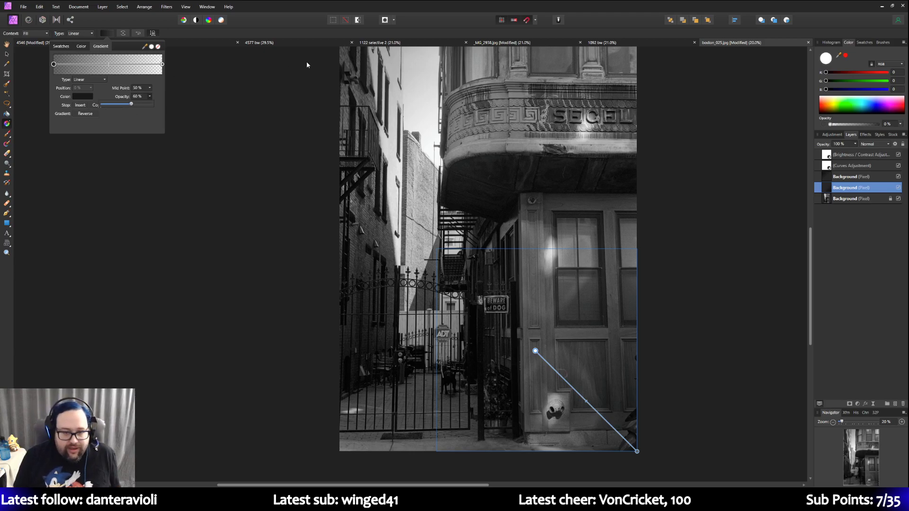
Step: Review the darkened alley photo and compare it with the open 1122 selective 2, 4577 bw and 1092 bw photos
{"action": "scroll", "coordinate": [627, 195], "scroll_direction": "up", "scroll_amount": 3}
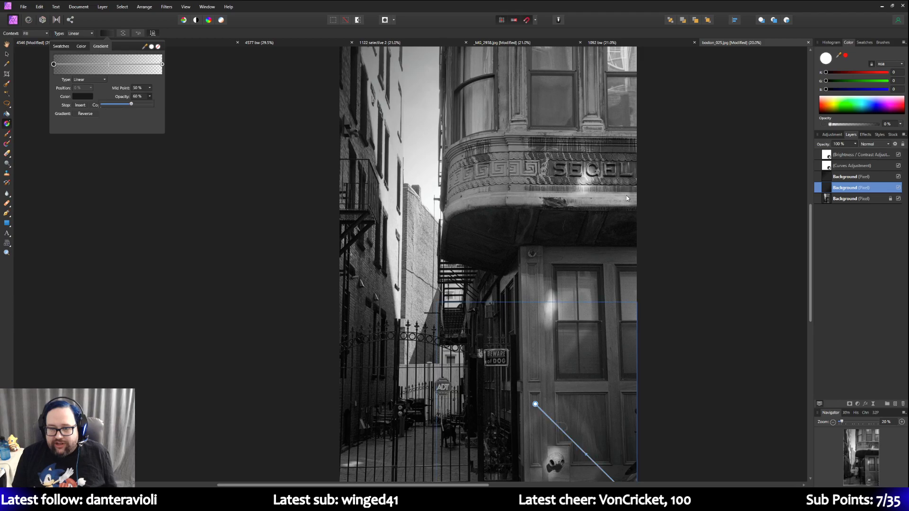
{"action": "scroll", "coordinate": [648, 193], "scroll_direction": "down", "scroll_amount": 2}
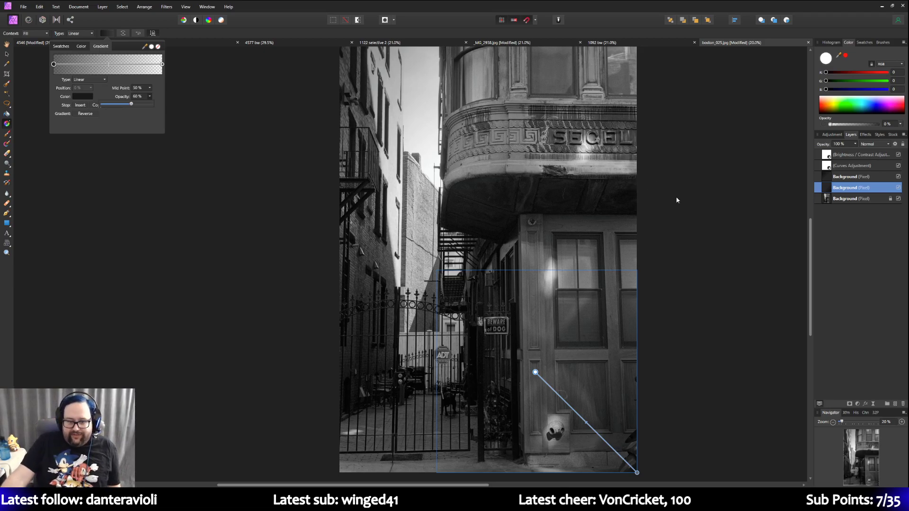
{"action": "scroll", "coordinate": [645, 331], "scroll_direction": "up", "scroll_amount": 3}
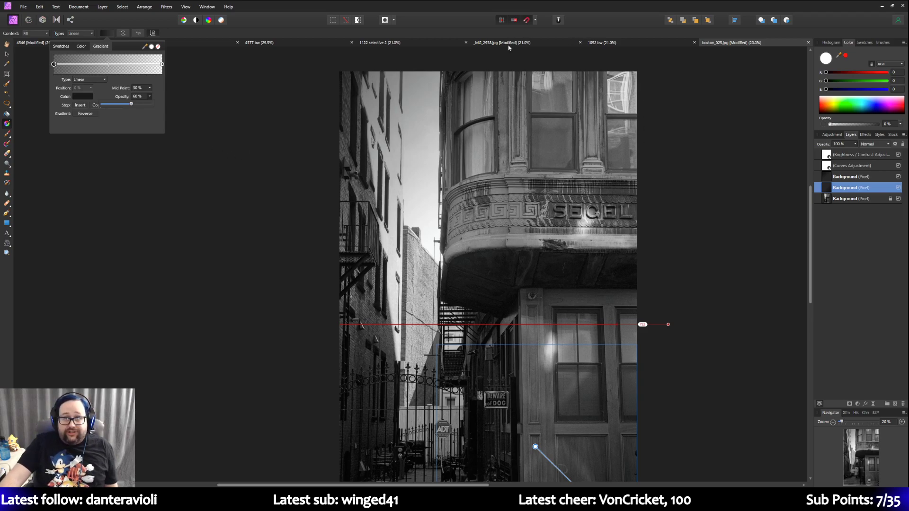
{"action": "left_click", "coordinate": [405, 42]}
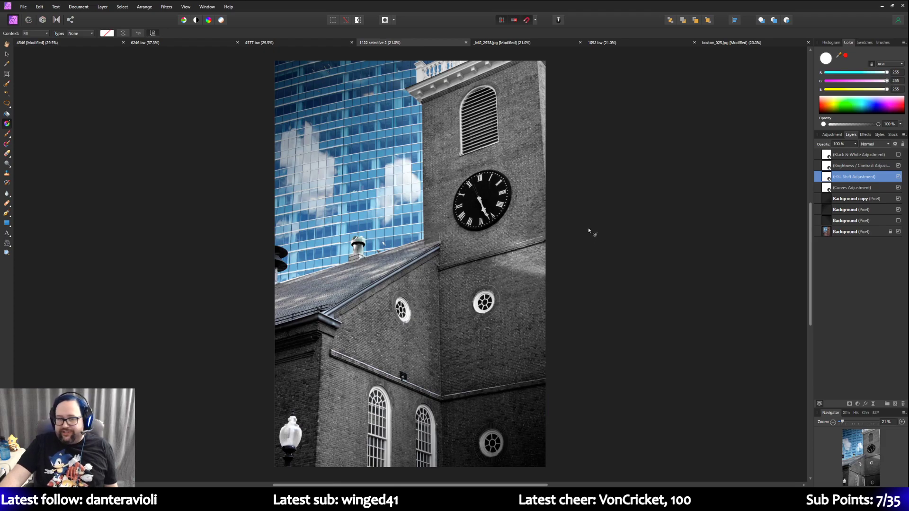
{"action": "left_click", "coordinate": [282, 44]}
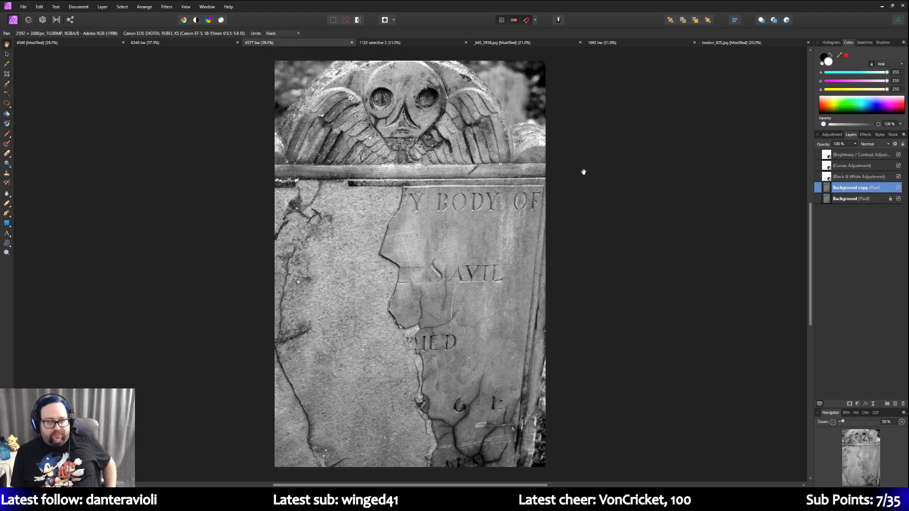
{"action": "left_click", "coordinate": [609, 44]}
{"action": "left_click", "coordinate": [722, 46]}
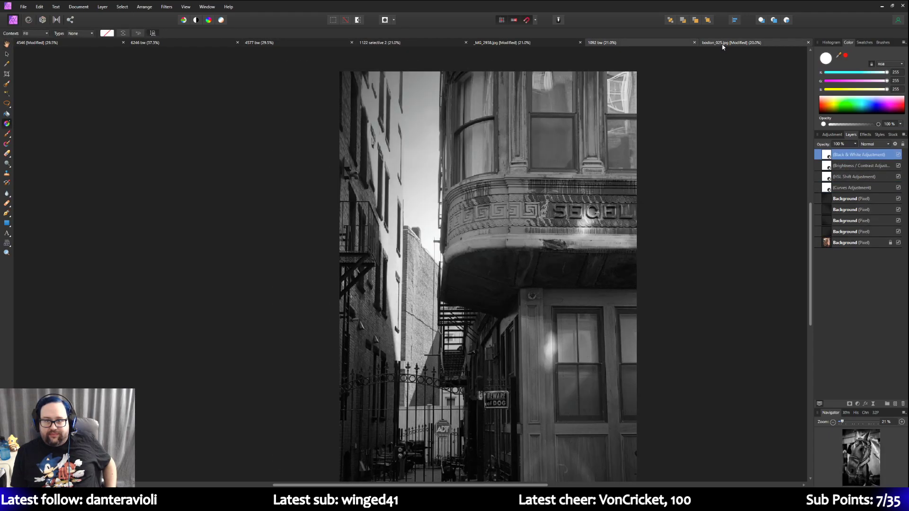
{"action": "scroll", "coordinate": [740, 227], "scroll_direction": "down", "scroll_amount": 1}
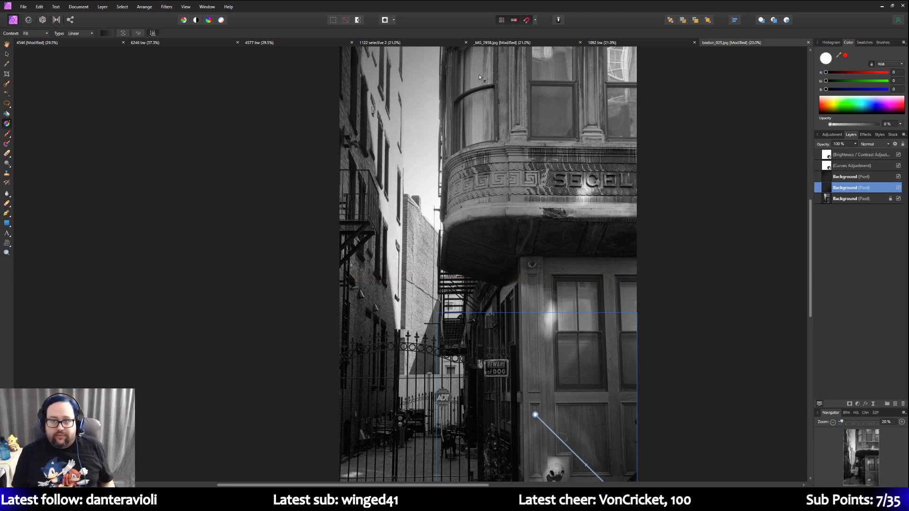
Step: Save the alley photo as an Affinity file named 025 in the Stream folder
{"action": "left_click", "coordinate": [23, 7]}
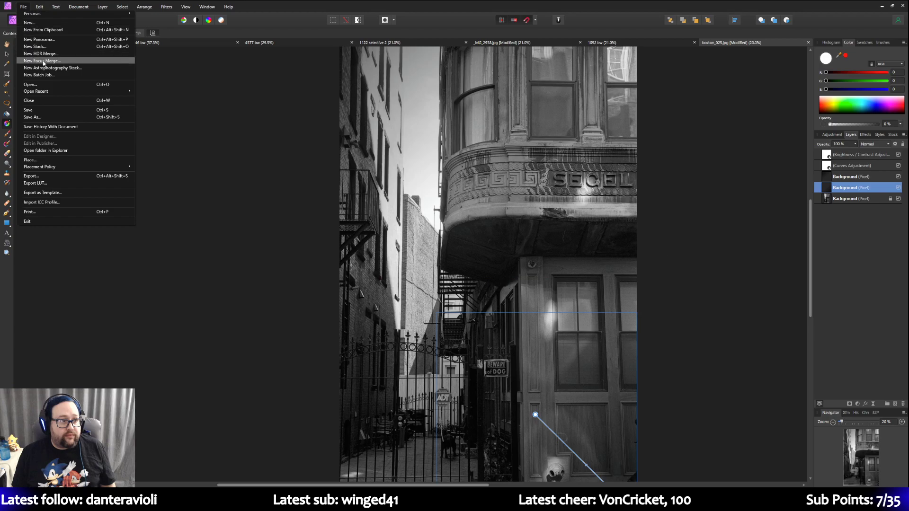
{"action": "left_click", "coordinate": [48, 122]}
{"action": "left_click", "coordinate": [66, 219]}
{"action": "key", "text": "BackSpace"}
{"action": "key", "text": "BackSpace"}
{"action": "key", "text": "BackSpace"}
{"action": "key", "text": "BackSpace"}
{"action": "key", "text": "BackSpace"}
{"action": "key", "text": "BackSpace"}
{"action": "key", "text": "BackSpace"}
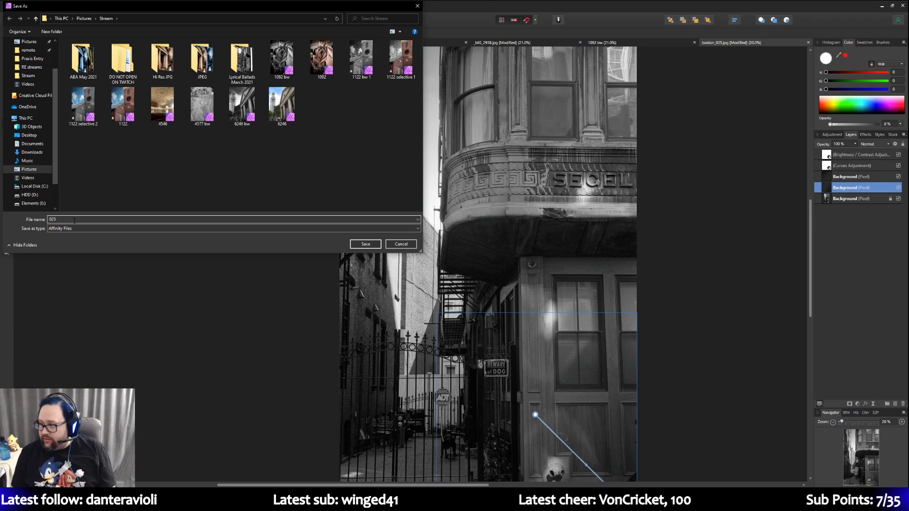
{"action": "left_click", "coordinate": [366, 244]}
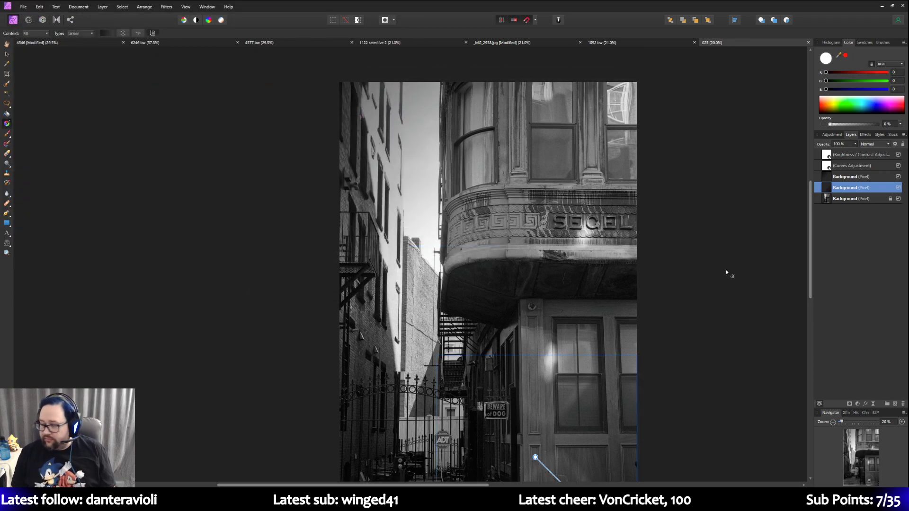
Step: Deselect the gradient layer and duplicate the locked Background layer at the base of the layer stack
{"action": "scroll", "coordinate": [726, 271], "scroll_direction": "down", "scroll_amount": 1}
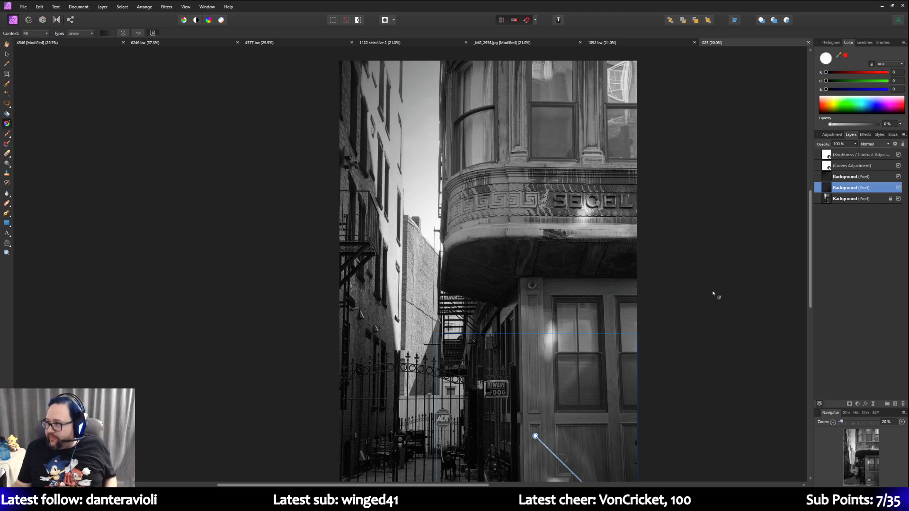
{"action": "scroll", "coordinate": [701, 303], "scroll_direction": "up", "scroll_amount": 1}
{"action": "scroll", "coordinate": [703, 310], "scroll_direction": "down", "scroll_amount": 5}
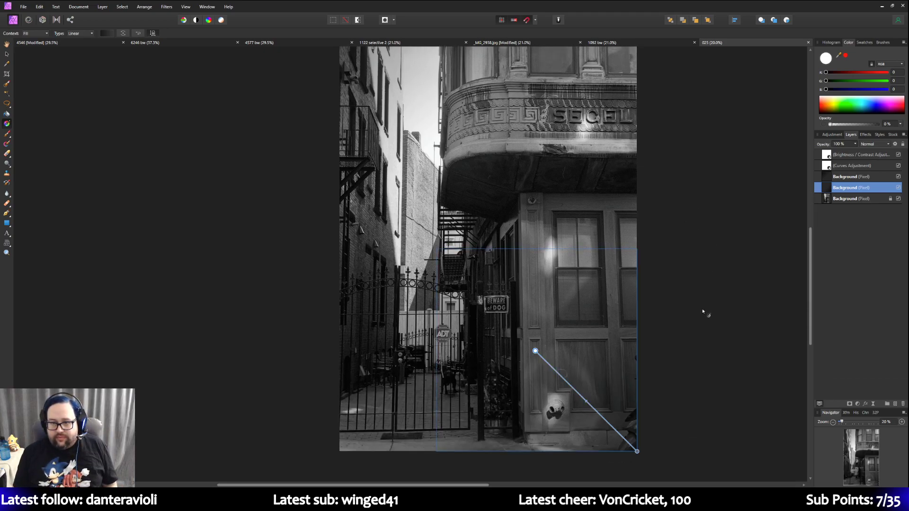
{"action": "scroll", "coordinate": [703, 311], "scroll_direction": "up", "scroll_amount": 1}
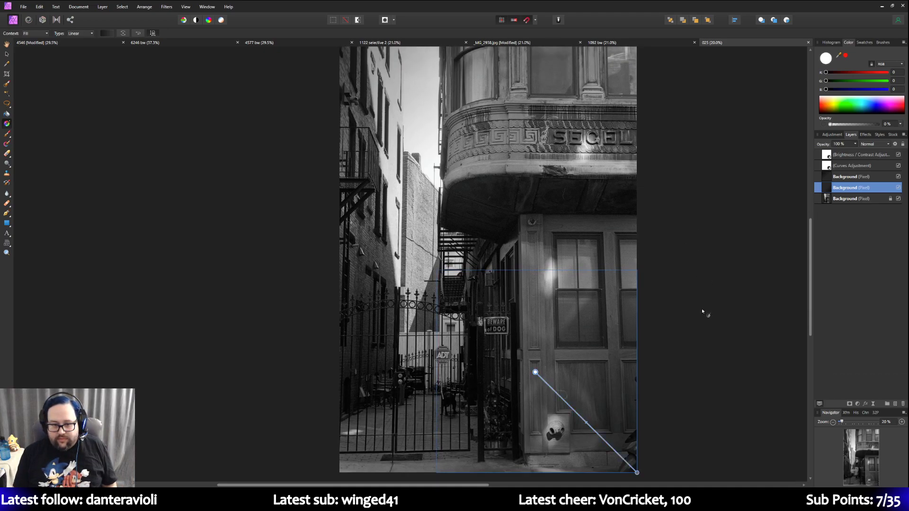
{"action": "left_click", "coordinate": [703, 313]}
{"action": "scroll", "coordinate": [702, 313], "scroll_direction": "up", "scroll_amount": 3}
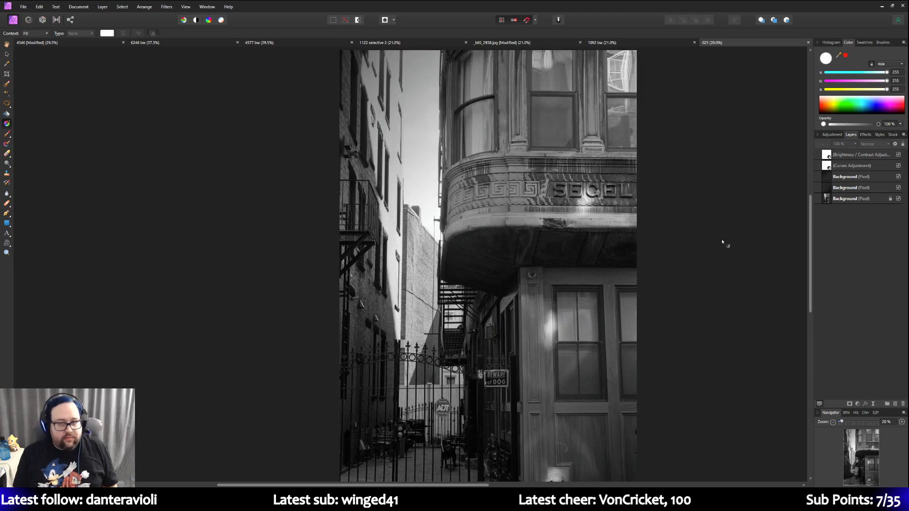
{"action": "right_click", "coordinate": [846, 199]}
{"action": "left_click", "coordinate": [836, 263]}
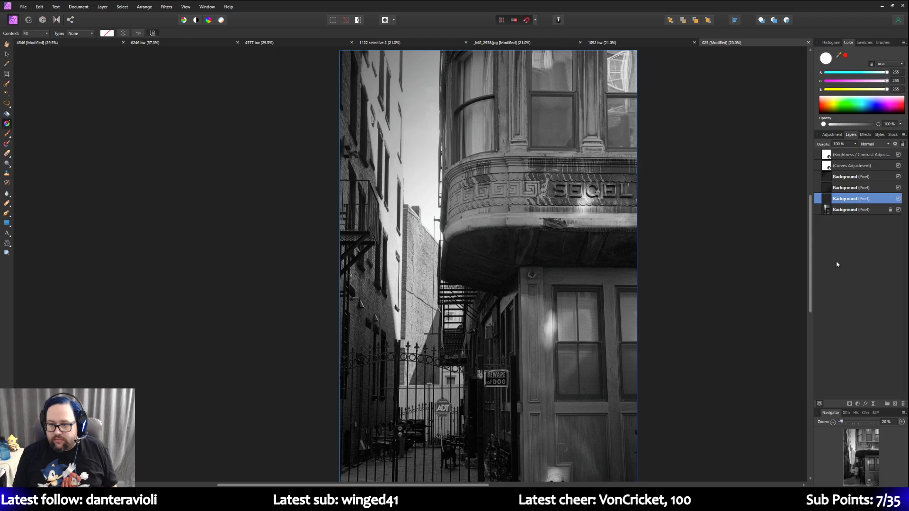
{"action": "scroll", "coordinate": [682, 310], "scroll_direction": "down", "scroll_amount": 2}
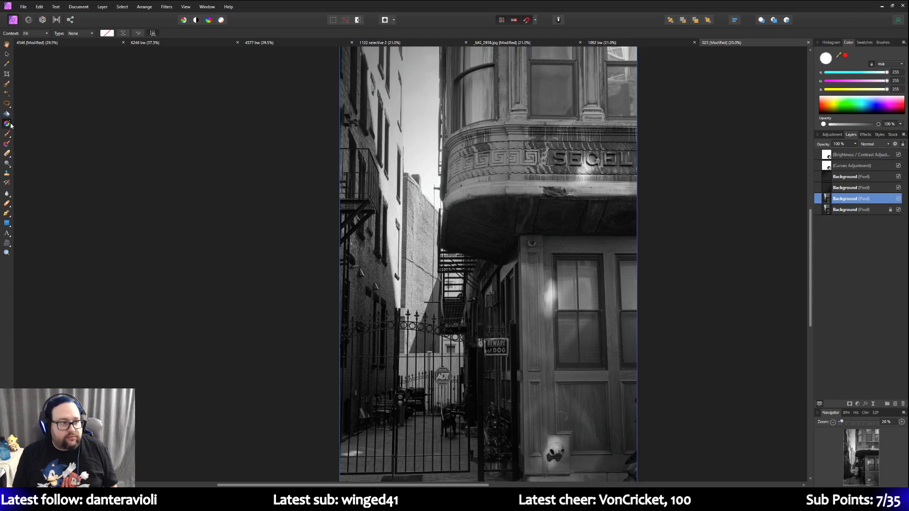
{"action": "left_click", "coordinate": [8, 175]}
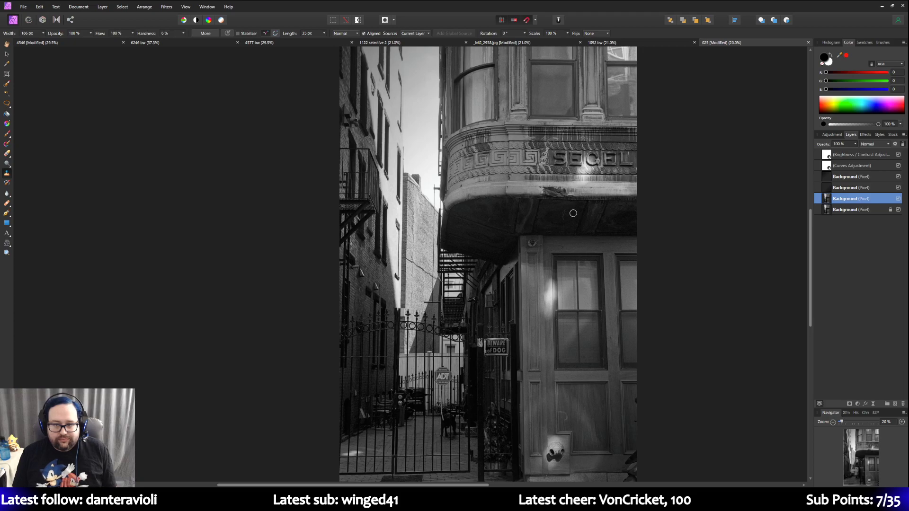
{"action": "key", "text": "alt"}
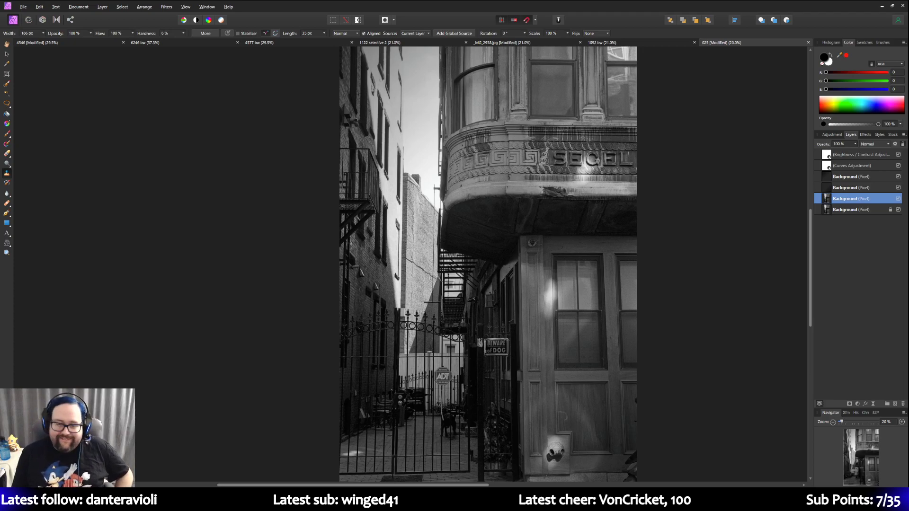
{"action": "left_click", "coordinate": [499, 218], "text": "alt"}
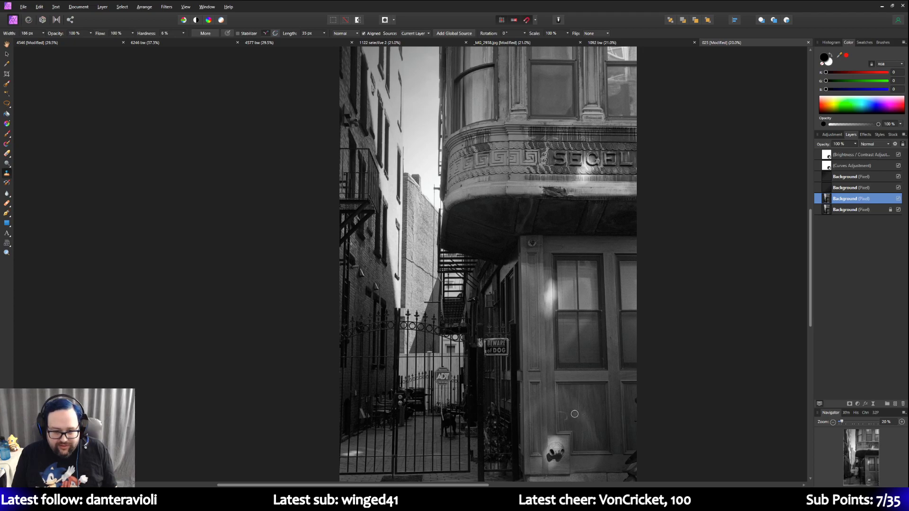
Step: At 75% magnification, remove the pale hook-shaped mark from the wooden panel above the sprinkler plate with the Clone Brush
{"action": "left_click", "coordinate": [5, 254]}
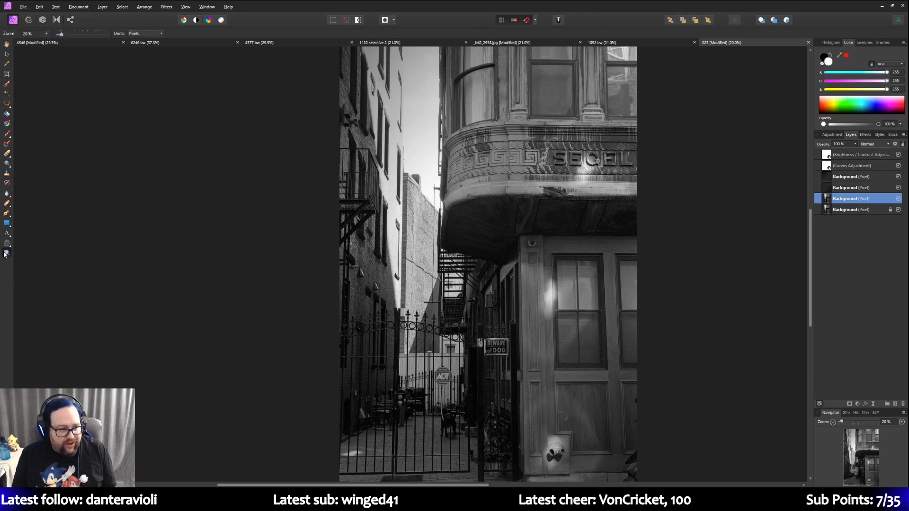
{"action": "left_click", "coordinate": [563, 419]}
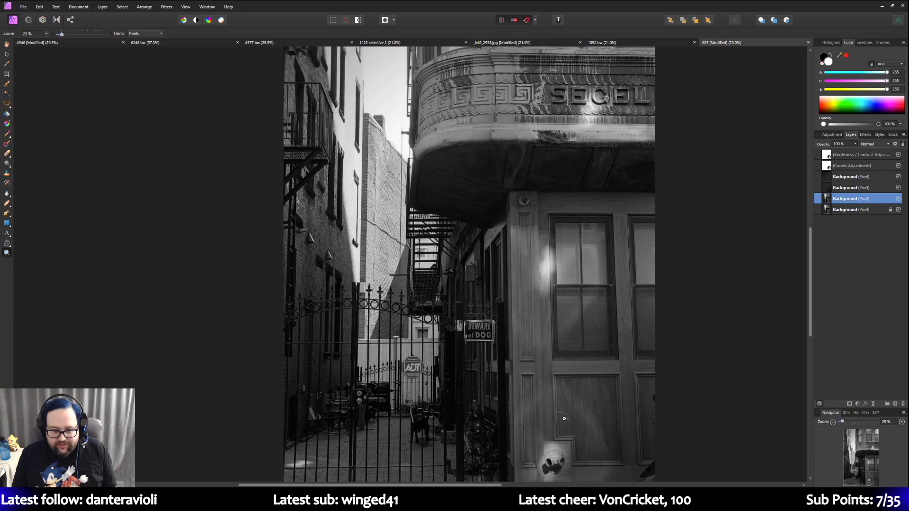
{"action": "left_click", "coordinate": [563, 419]}
{"action": "left_click", "coordinate": [564, 419]}
{"action": "scroll", "coordinate": [560, 421], "scroll_direction": "down", "scroll_amount": 3}
{"action": "scroll", "coordinate": [556, 422], "scroll_direction": "down", "scroll_amount": 1}
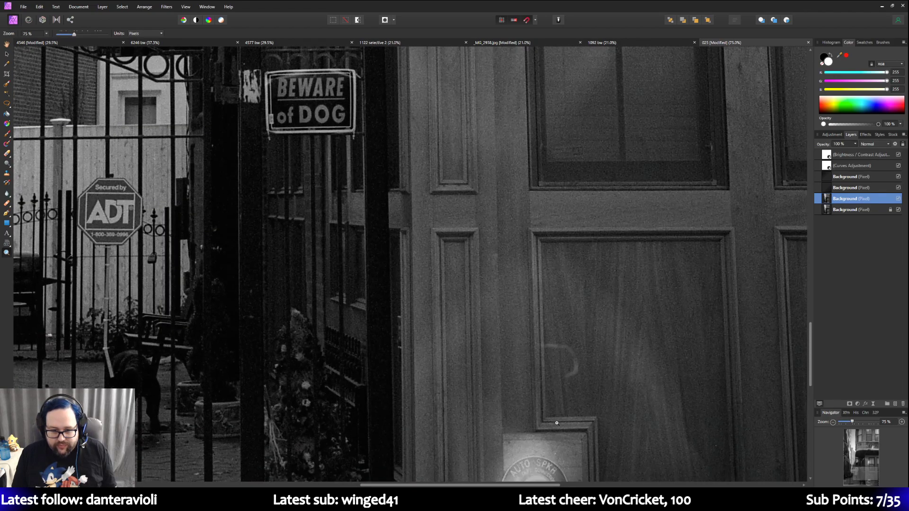
{"action": "scroll", "coordinate": [557, 423], "scroll_direction": "down", "scroll_amount": 1}
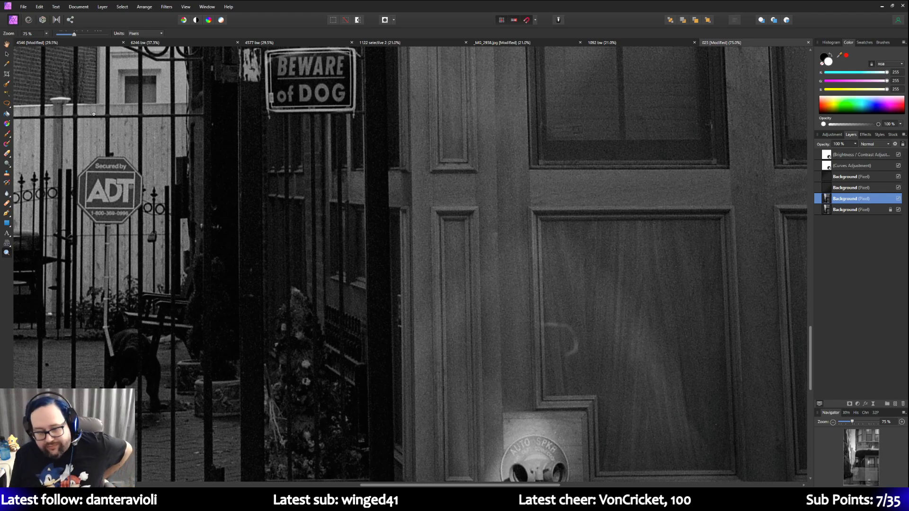
{"action": "left_click", "coordinate": [7, 174]}
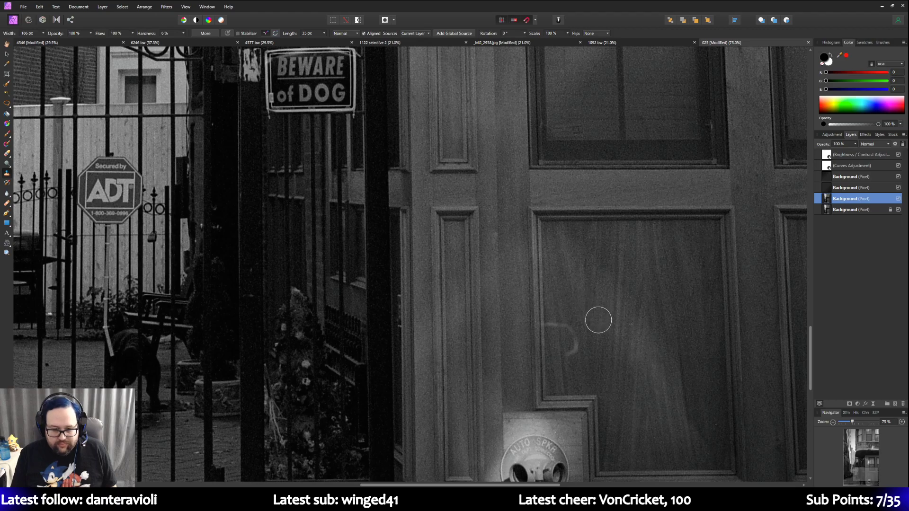
{"action": "left_click", "coordinate": [552, 324], "text": "alt"}
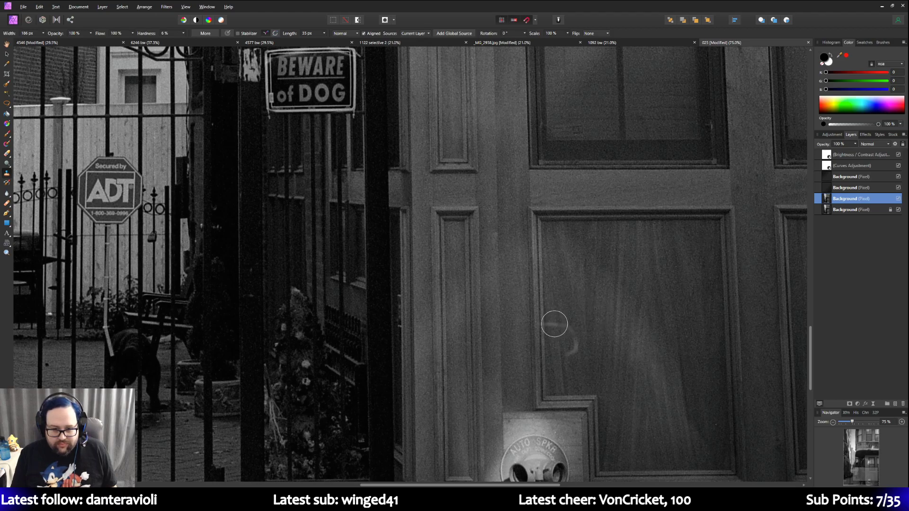
{"action": "left_click_drag", "start_coordinate": [572, 339], "coordinate": [571, 351]}
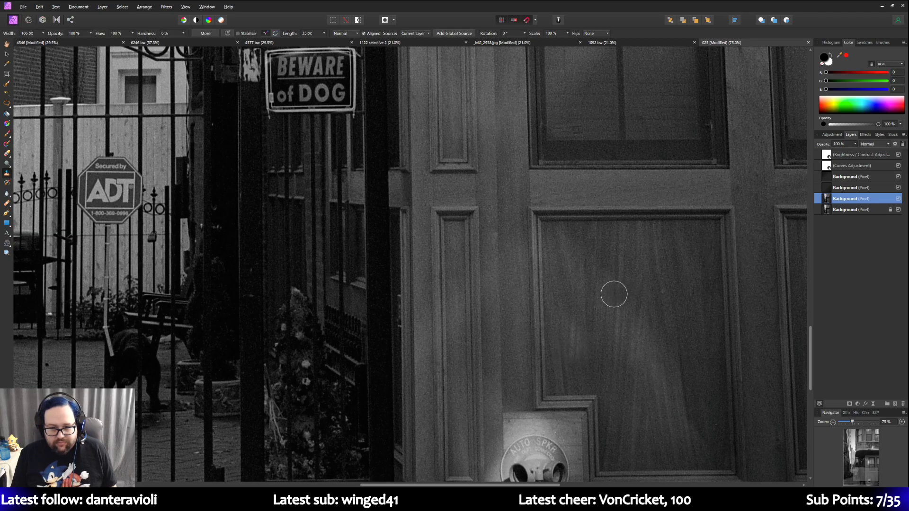
Step: Clone out the thin pale curved mark and the small speck beside the wedge-shaped lamps on the alley's brick wall
{"action": "scroll", "coordinate": [613, 254], "scroll_direction": "down", "scroll_amount": 8}
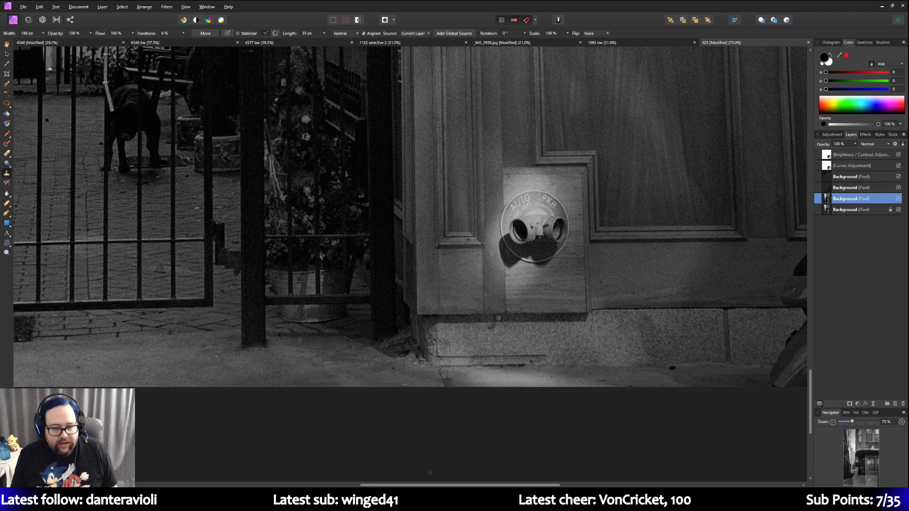
{"action": "left_click_drag", "start_coordinate": [441, 485], "coordinate": [284, 486]}
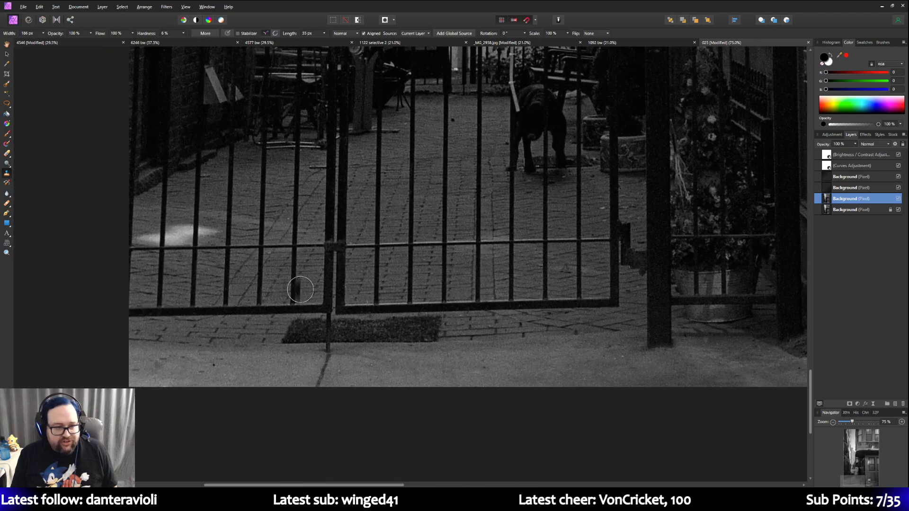
{"action": "scroll", "coordinate": [298, 304], "scroll_direction": "up", "scroll_amount": 4}
{"action": "scroll", "coordinate": [299, 305], "scroll_direction": "up", "scroll_amount": 10}
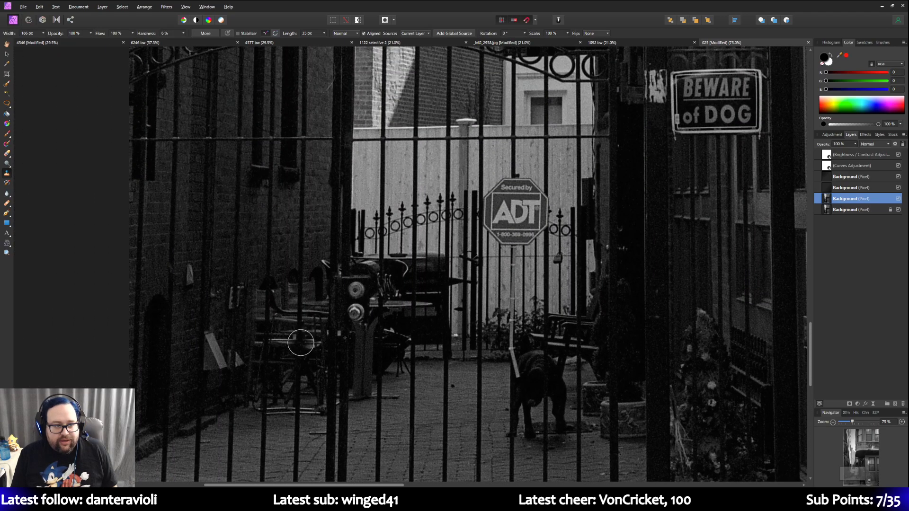
{"action": "scroll", "coordinate": [307, 354], "scroll_direction": "up", "scroll_amount": 5}
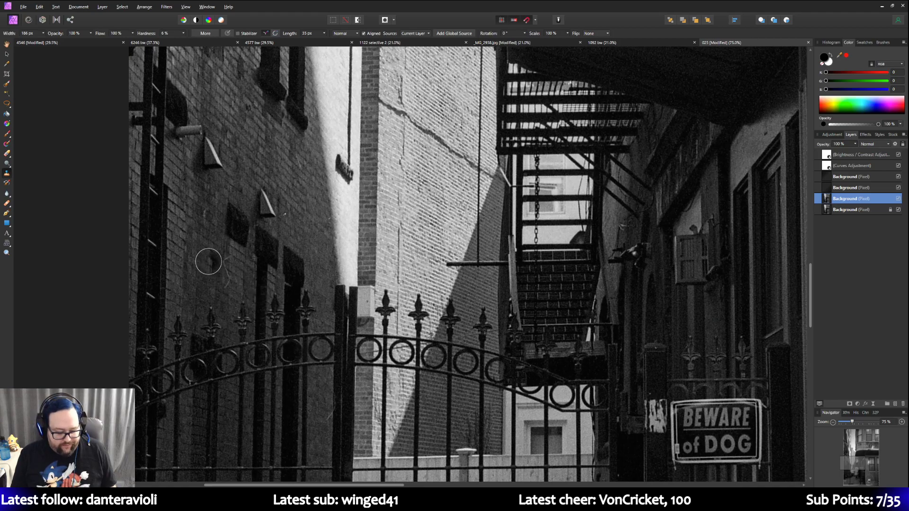
{"action": "left_click", "coordinate": [205, 260], "text": "alt"}
{"action": "left_click_drag", "start_coordinate": [223, 258], "coordinate": [225, 283]}
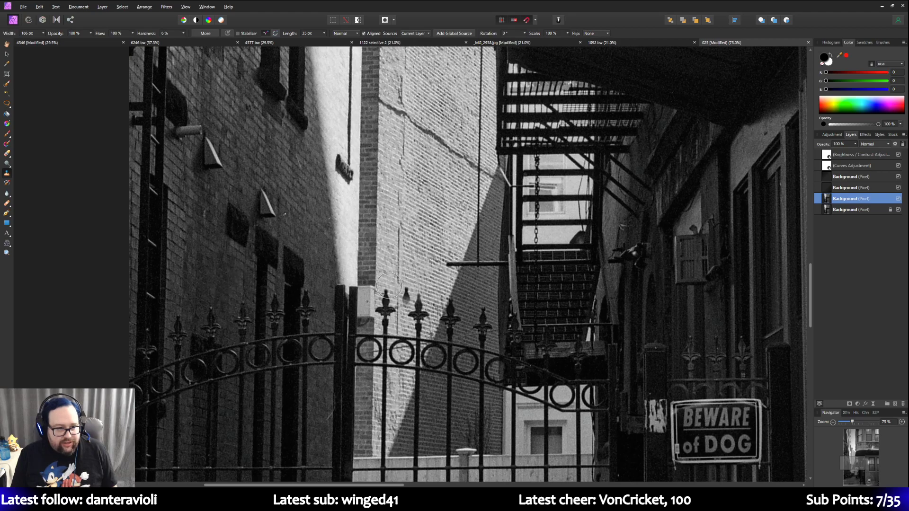
{"action": "scroll", "coordinate": [284, 246], "scroll_direction": "up", "scroll_amount": 1}
{"action": "left_click", "coordinate": [307, 186], "text": "alt"}
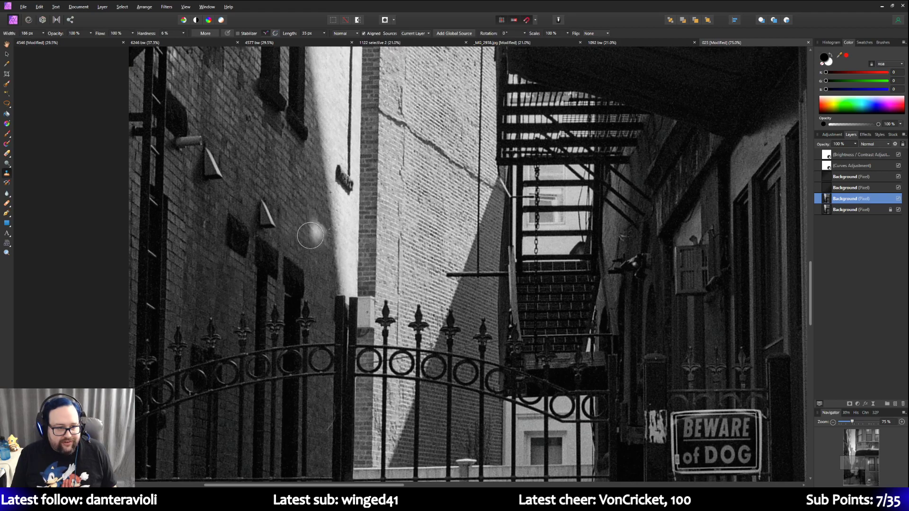
Step: Examine the upper walls, sky, carved cornice and wooden window frames of the alley photo for remaining distracting marks
{"action": "scroll", "coordinate": [293, 241], "scroll_direction": "up", "scroll_amount": 5}
{"action": "scroll", "coordinate": [286, 273], "scroll_direction": "up", "scroll_amount": 15}
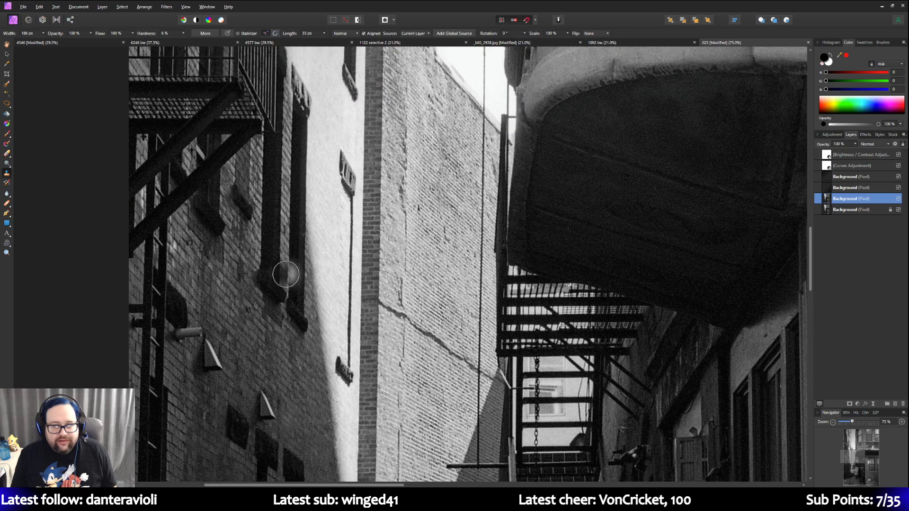
{"action": "scroll", "coordinate": [288, 282], "scroll_direction": "up", "scroll_amount": 10}
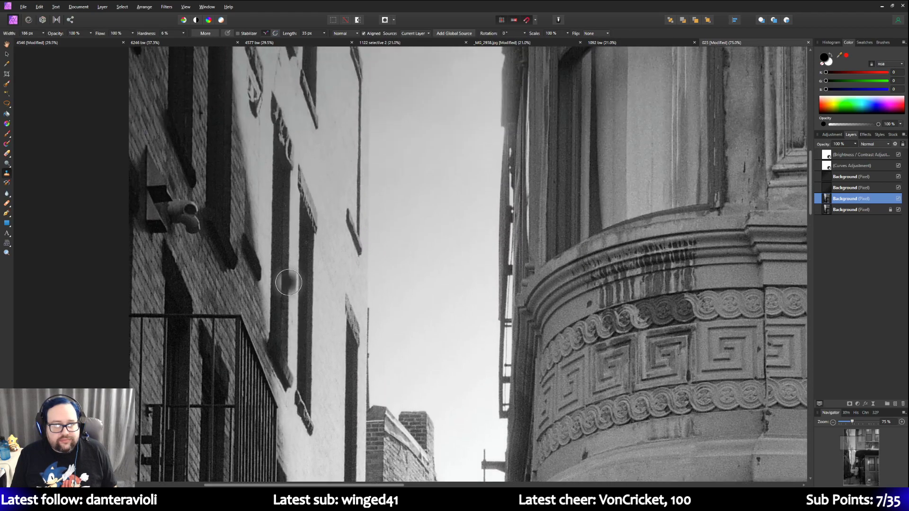
{"action": "scroll", "coordinate": [289, 282], "scroll_direction": "up", "scroll_amount": 5}
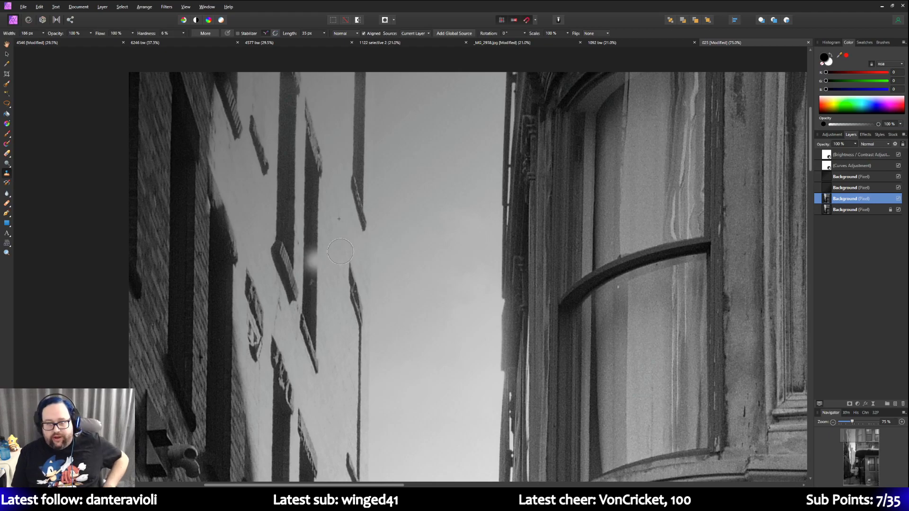
{"action": "left_click_drag", "start_coordinate": [354, 484], "coordinate": [592, 486]}
{"action": "scroll", "coordinate": [549, 417], "scroll_direction": "down", "scroll_amount": 10}
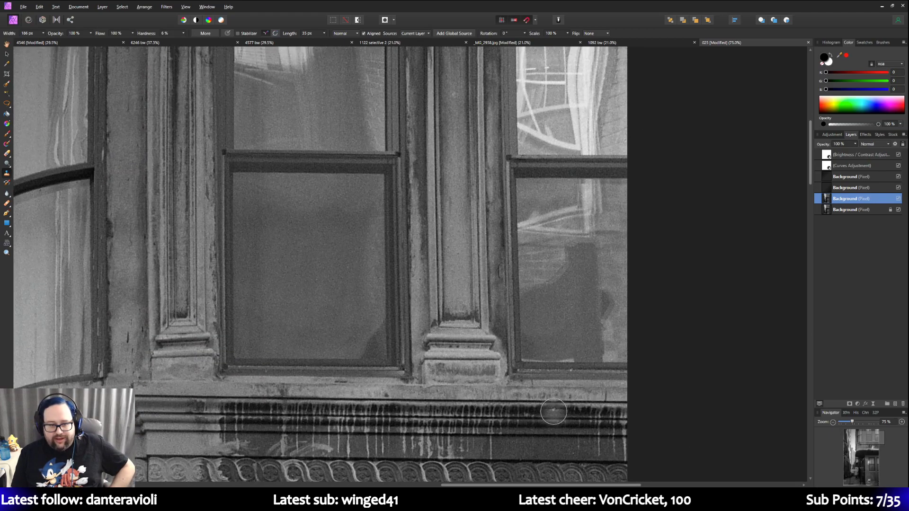
{"action": "scroll", "coordinate": [550, 417], "scroll_direction": "down", "scroll_amount": 10}
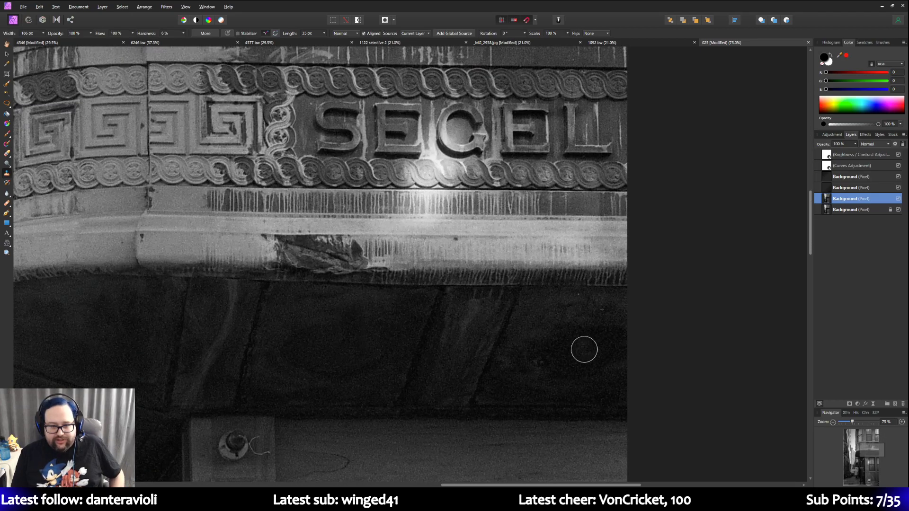
{"action": "scroll", "coordinate": [553, 391], "scroll_direction": "down", "scroll_amount": 3}
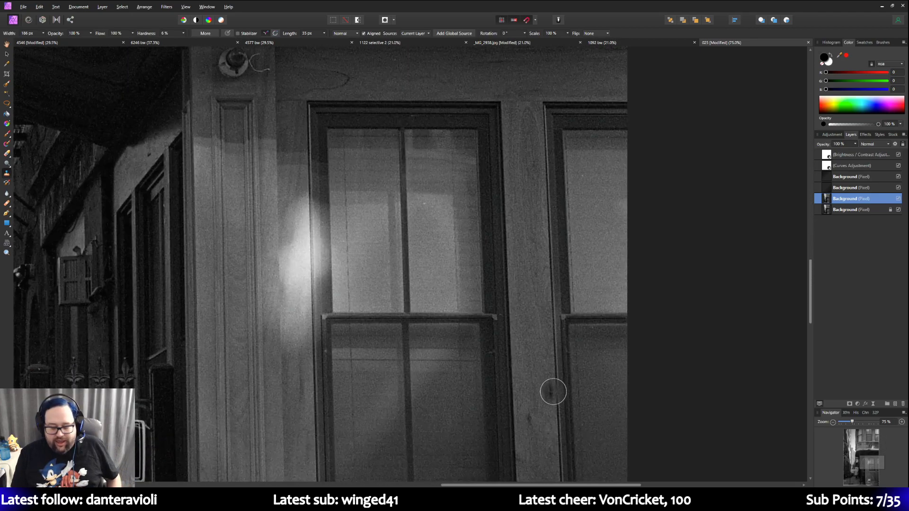
{"action": "left_click", "coordinate": [553, 391]}
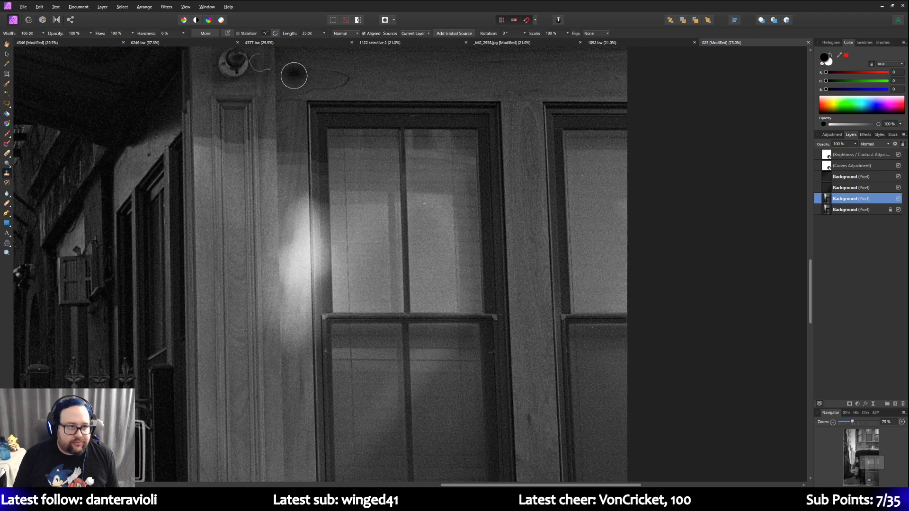
Step: Reduce the Clone Brush width to 48 px and remove the pale curved wire beside the round fixture above the window
{"action": "left_click", "coordinate": [43, 34]}
{"action": "left_click_drag", "start_coordinate": [44, 40], "coordinate": [35, 40]}
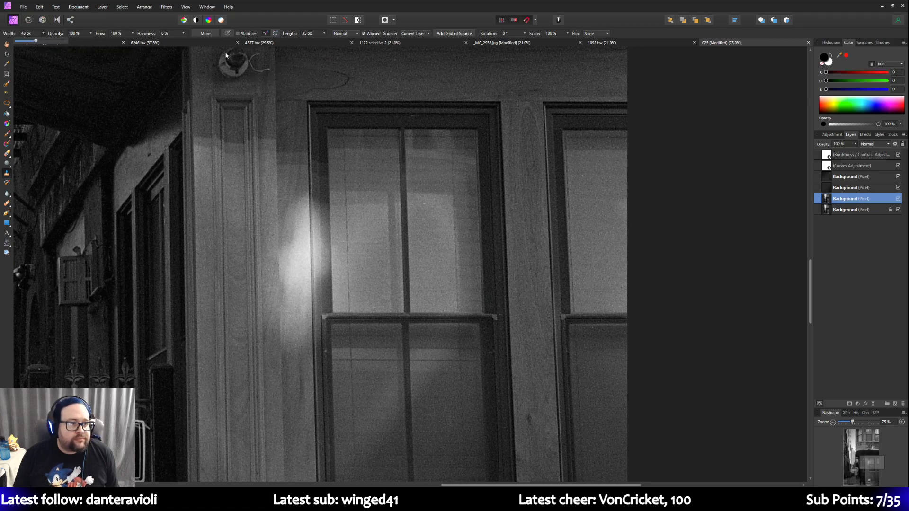
{"action": "left_click", "coordinate": [268, 83], "text": "alt"}
{"action": "mouse_move", "coordinate": [269, 70]}
{"action": "left_mouse_down"}
{"action": "mouse_move", "coordinate": [255, 70]}
{"action": "mouse_move", "coordinate": [257, 53]}
{"action": "left_mouse_up"}
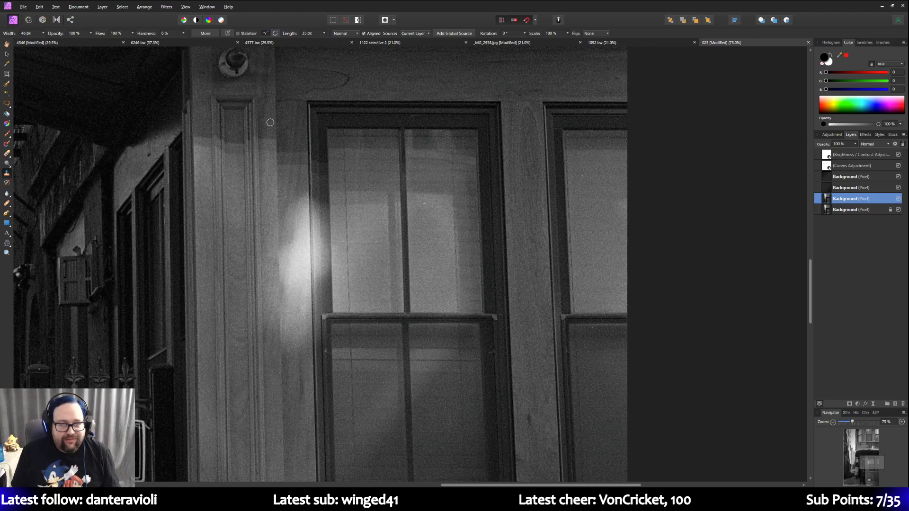
Step: Save the retouched alley photo 025
{"action": "scroll", "coordinate": [267, 121], "scroll_direction": "up", "scroll_amount": 5}
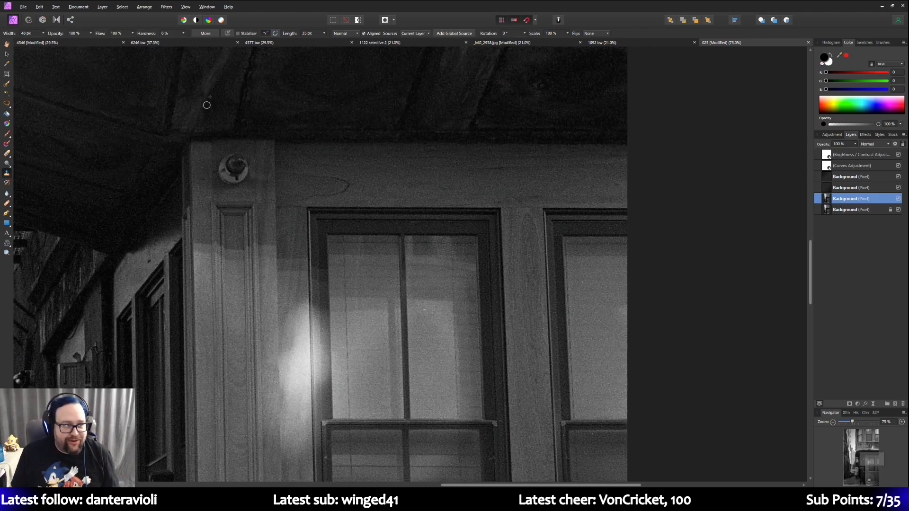
{"action": "left_click", "coordinate": [23, 7]}
{"action": "left_click", "coordinate": [31, 110]}
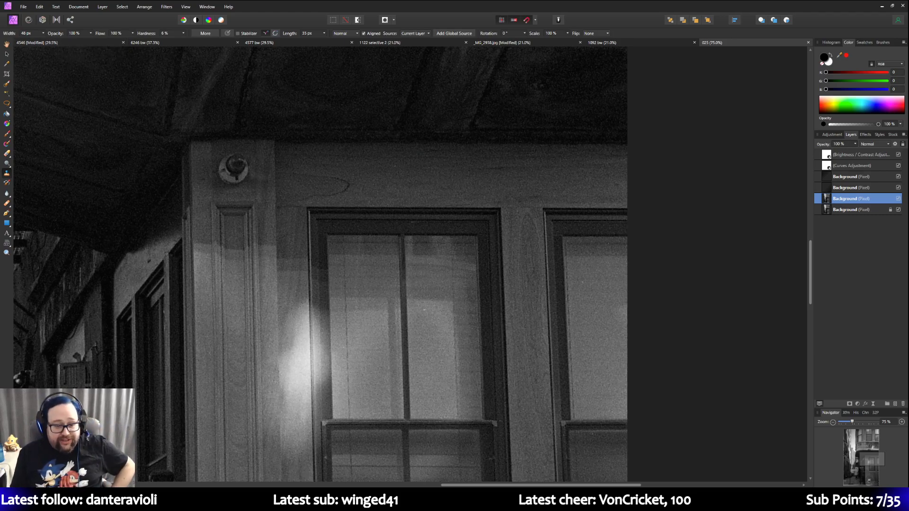
{"action": "left_click_drag", "start_coordinate": [463, 485], "coordinate": [187, 482]}
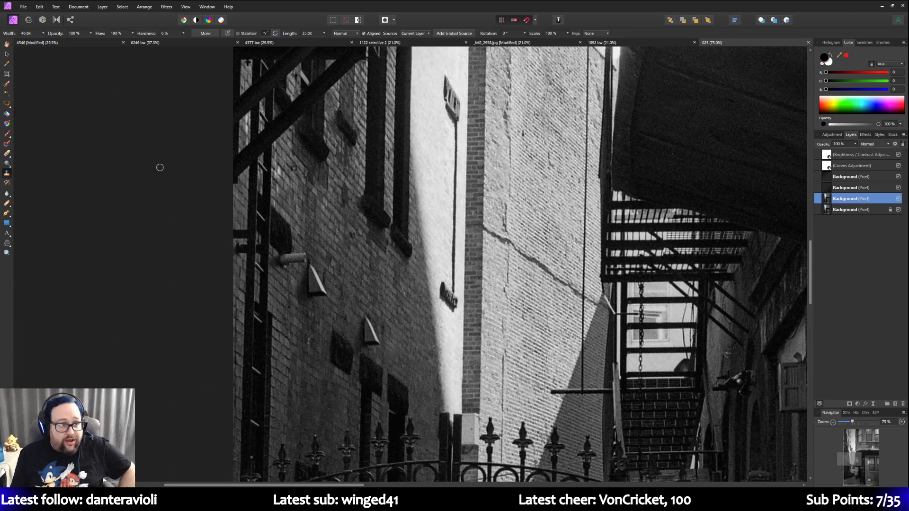
Step: Review the 6246 bw photo and the domed church interior photo, toggling the church photo's Black & White adjustment
{"action": "left_click", "coordinate": [144, 42]}
{"action": "left_click", "coordinate": [65, 44]}
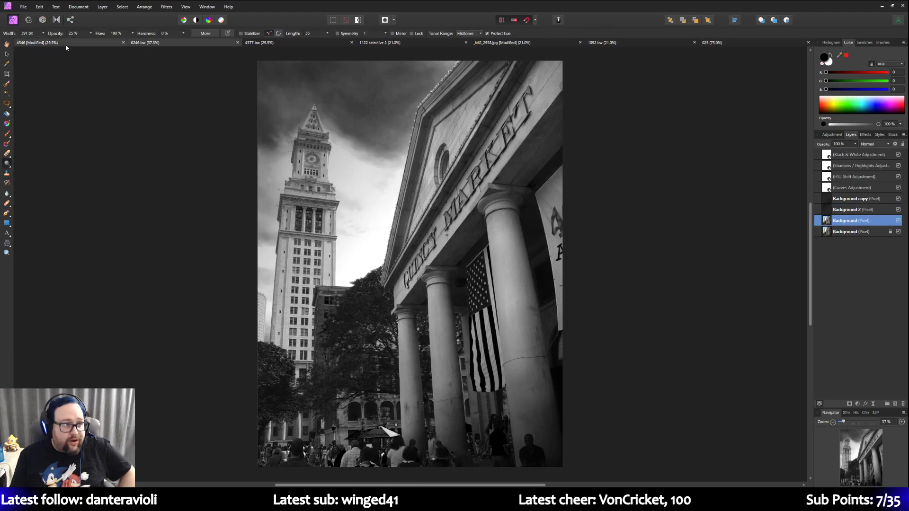
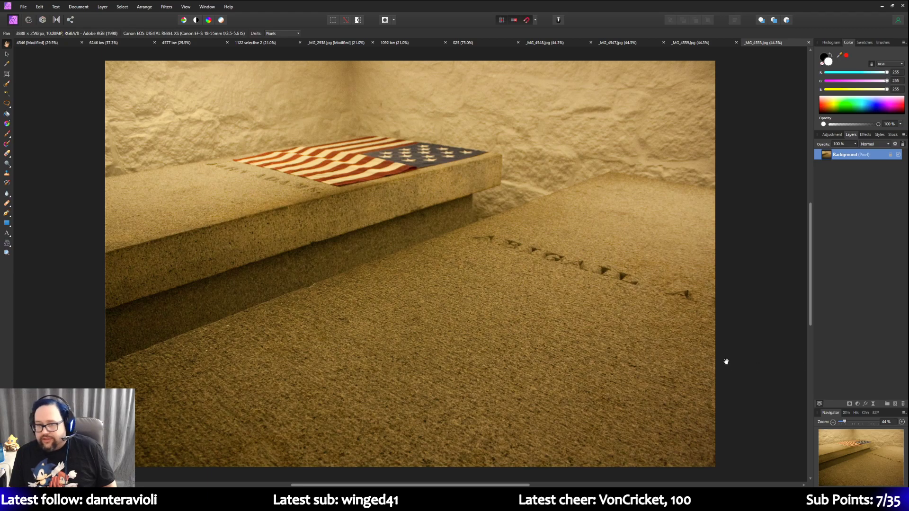
{"action": "left_click", "coordinate": [50, 45]}
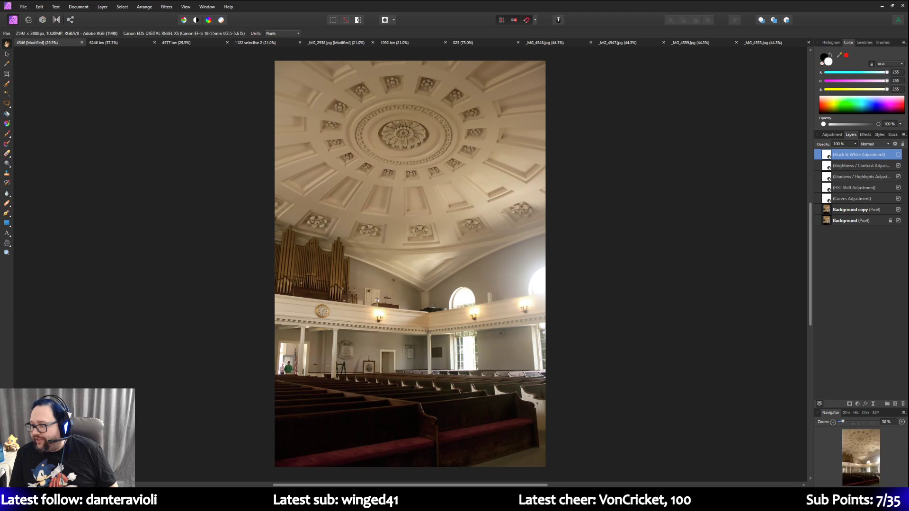
{"action": "left_click", "coordinate": [898, 155]}
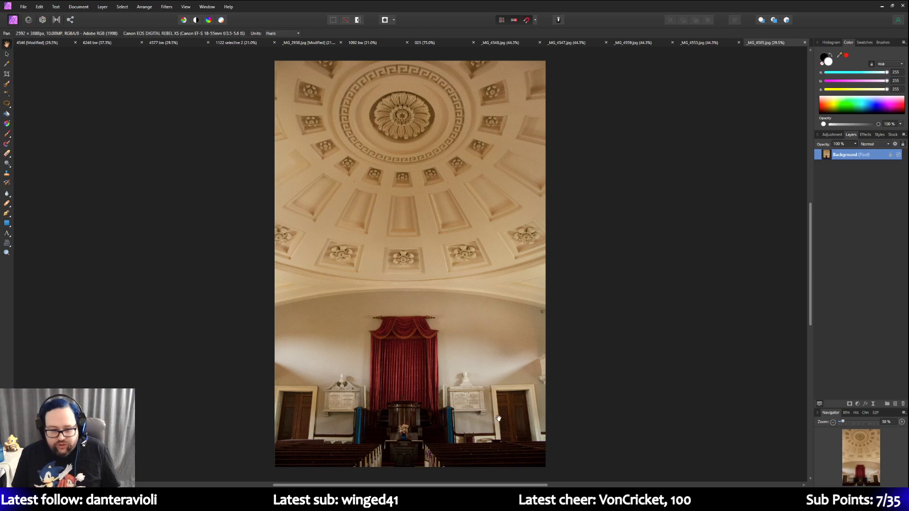
Step: Inspect the pulpit, wall tablets and pews of _MG_4565.jpg at 100% magnification
{"action": "left_click", "coordinate": [7, 252]}
{"action": "left_click_drag", "start_coordinate": [428, 457], "coordinate": [431, 461]}
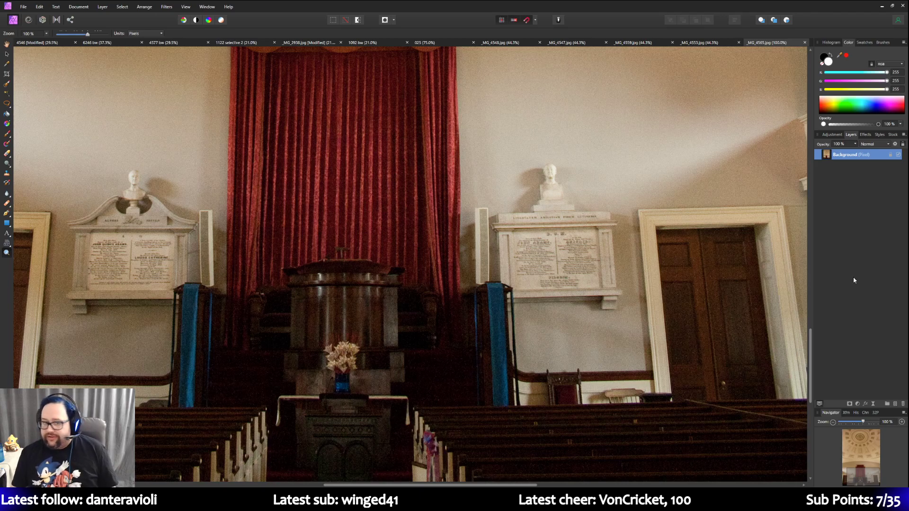
{"action": "scroll", "coordinate": [440, 470], "scroll_direction": "down", "scroll_amount": 3}
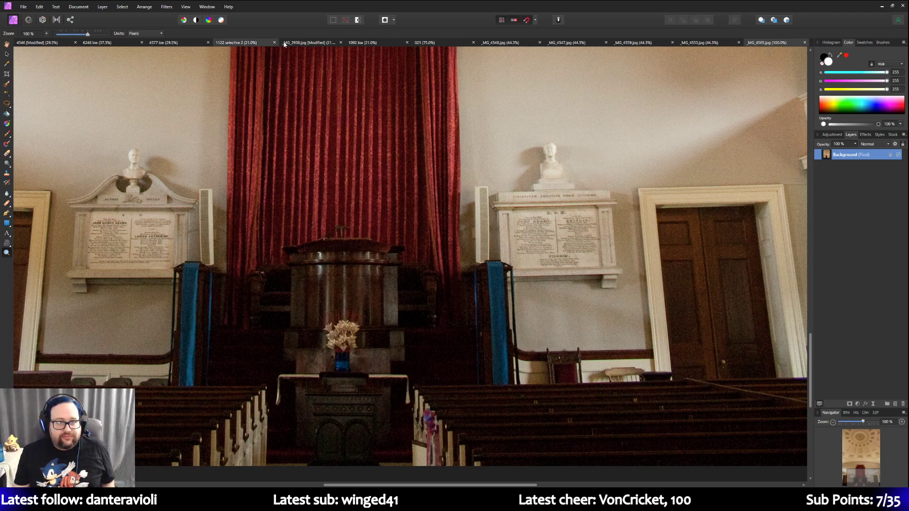
Step: Close the photos _MG_4565, _MG_4553, _MG_4559, _MG_4547 and _MG_4548
{"action": "left_click", "coordinate": [805, 43]}
{"action": "left_click", "coordinate": [806, 42]}
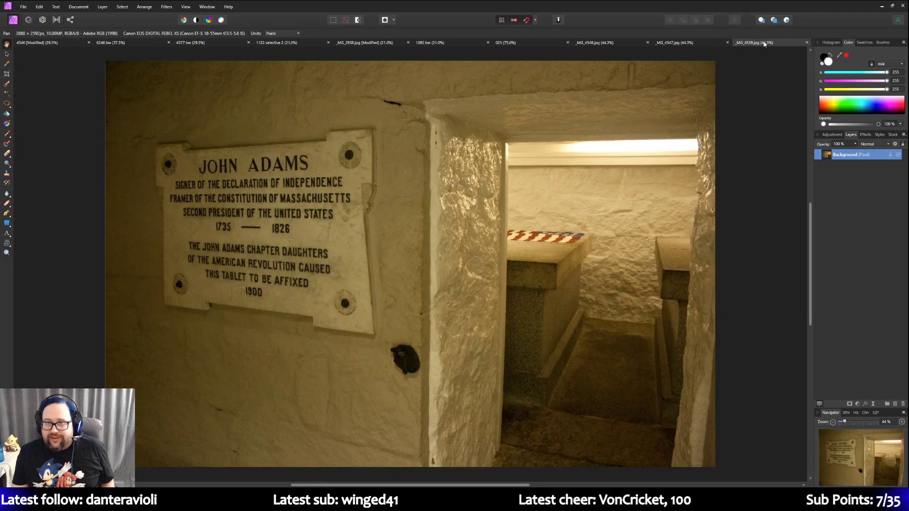
{"action": "left_click", "coordinate": [805, 42]}
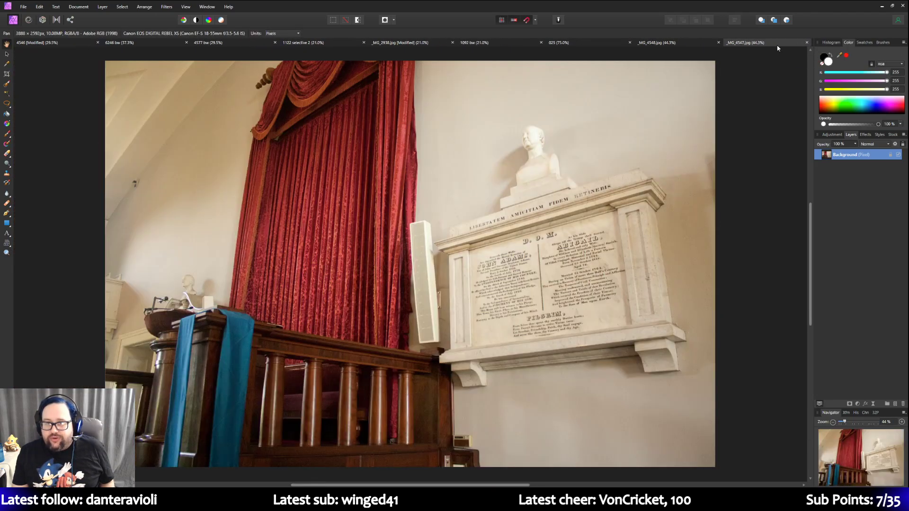
{"action": "left_click", "coordinate": [804, 42]}
{"action": "left_click", "coordinate": [806, 43]}
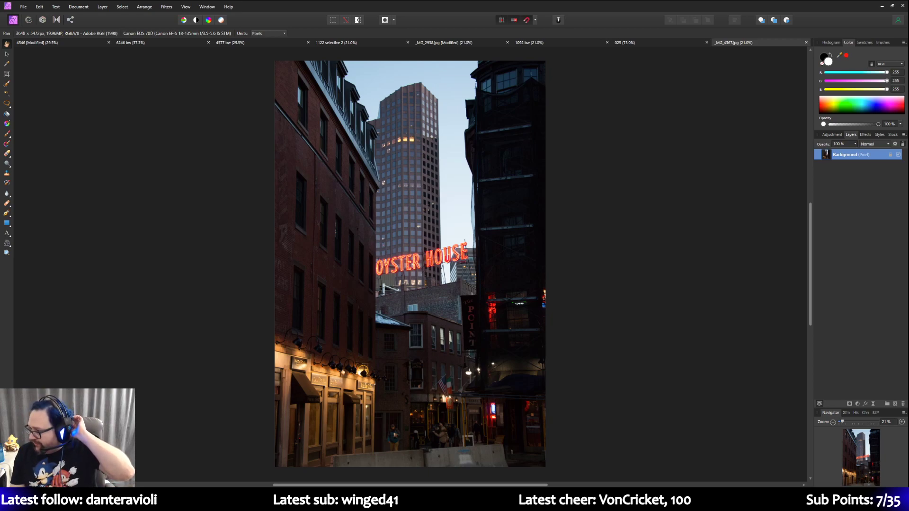
Step: Check the layer stack of 6246 bw, and duplicate the Background layer of the Oyster House photo _MG_4367.jpg
{"action": "left_click", "coordinate": [175, 44]}
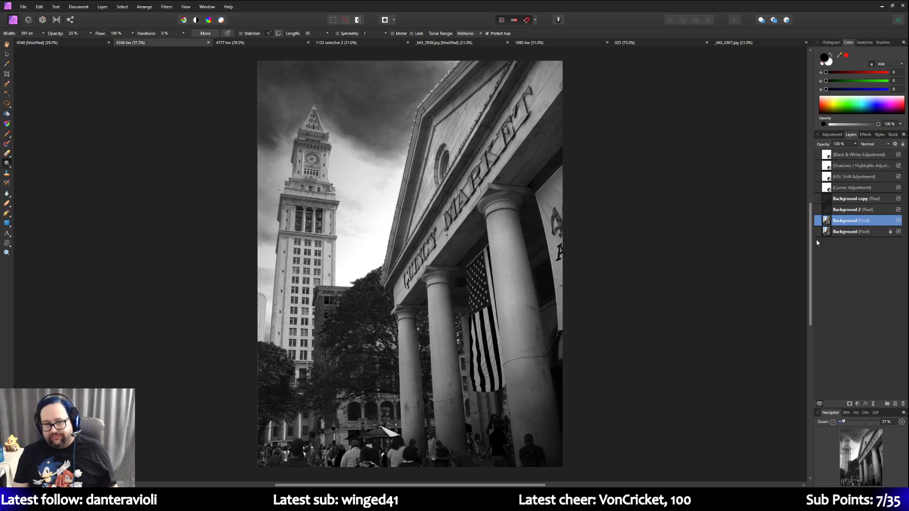
{"action": "left_click", "coordinate": [756, 45]}
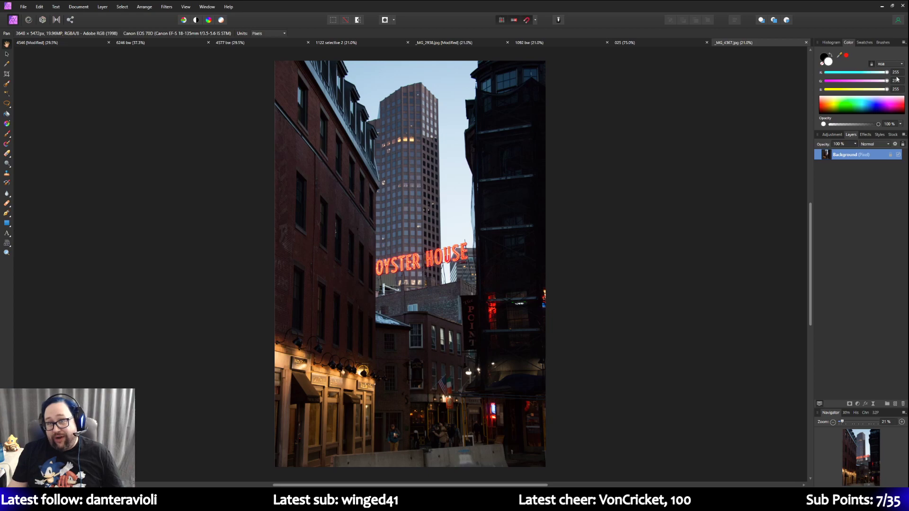
{"action": "right_click", "coordinate": [853, 157]}
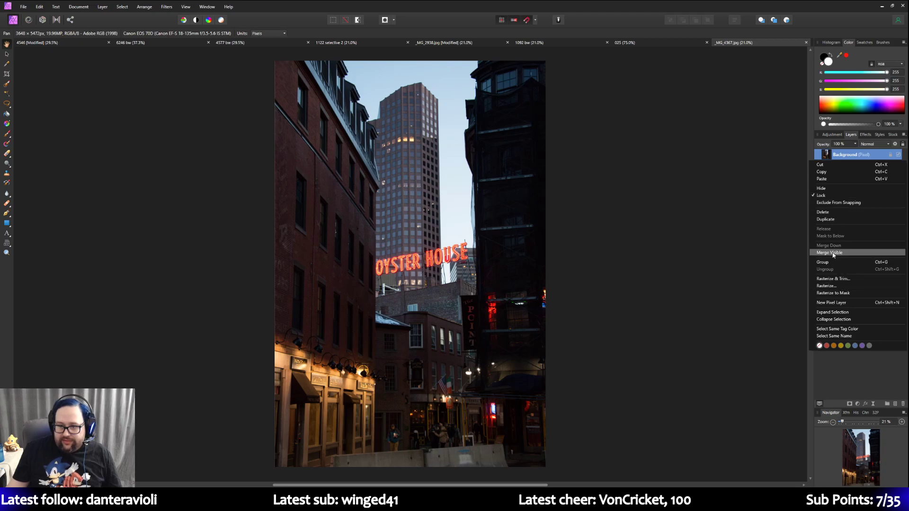
{"action": "left_click", "coordinate": [829, 220]}
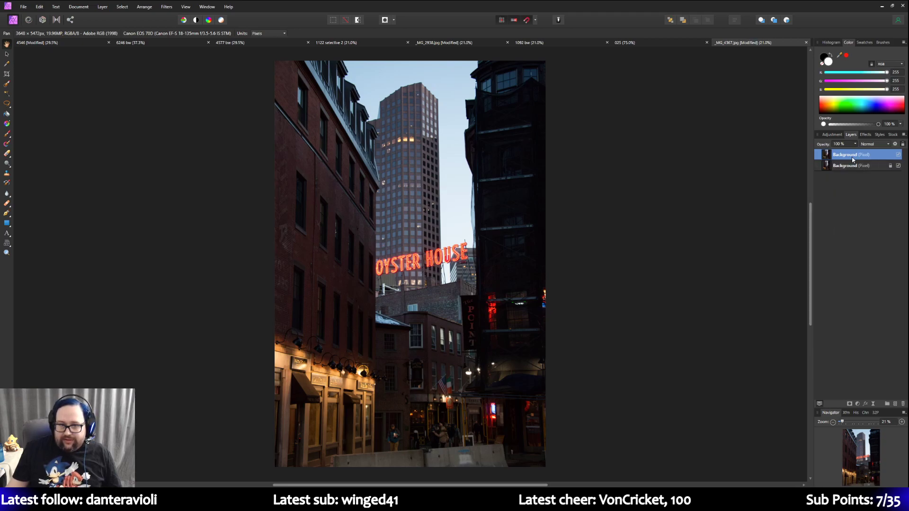
Step: Add a Curves adjustment to the Oyster House photo with the black point at X 0.025 and the white point at X 0.938
{"action": "left_click", "coordinate": [832, 135]}
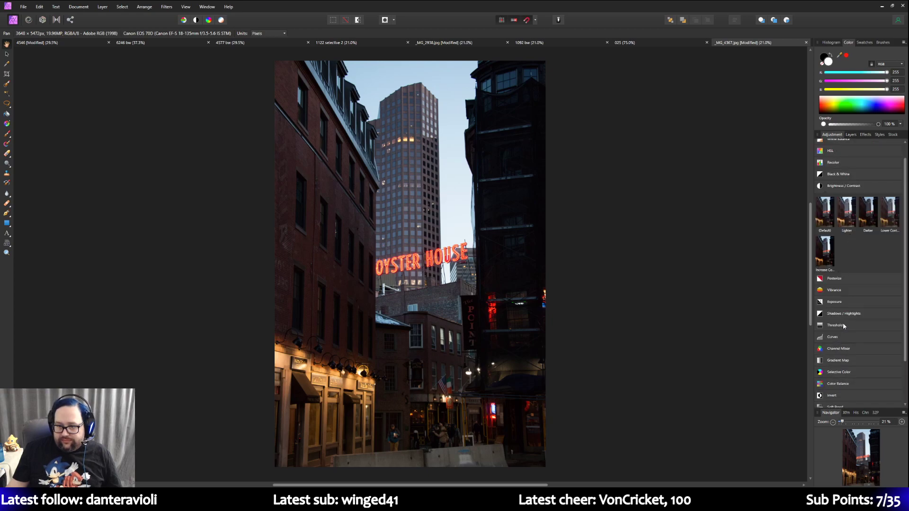
{"action": "left_click", "coordinate": [824, 363]}
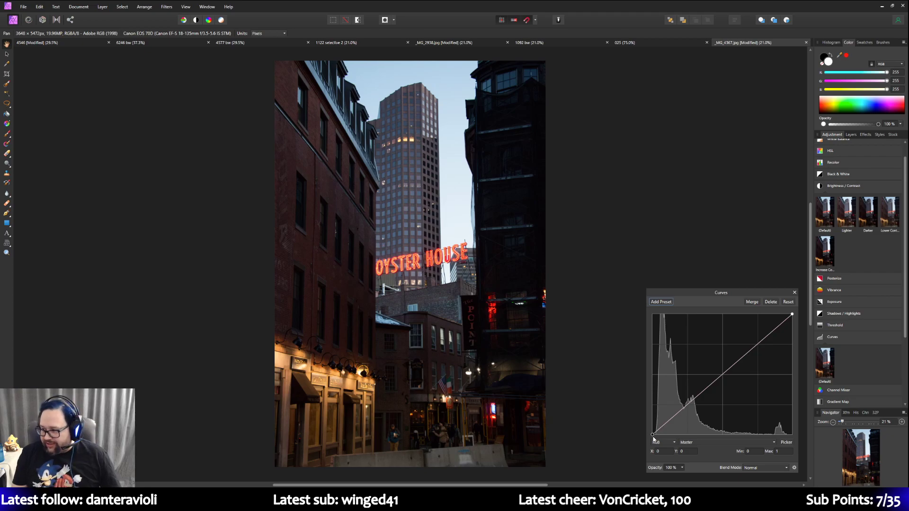
{"action": "left_click_drag", "start_coordinate": [653, 435], "coordinate": [656, 437]}
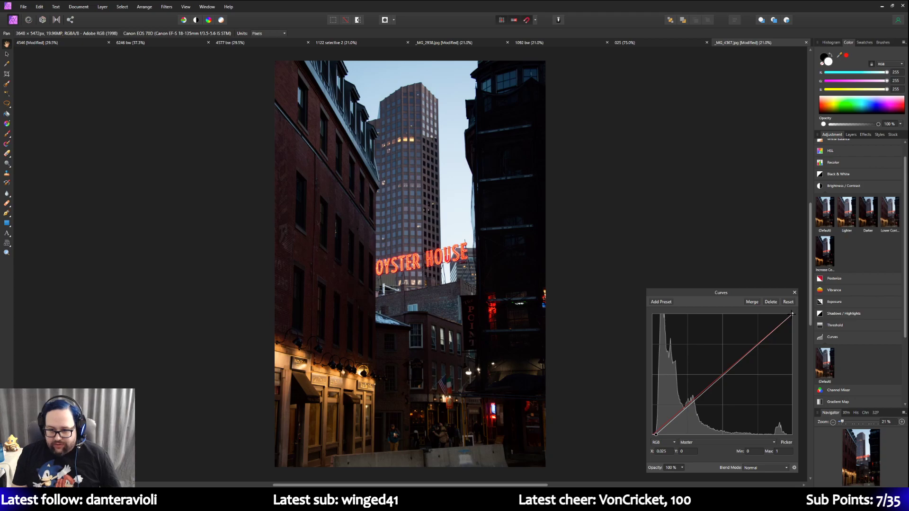
{"action": "left_click_drag", "start_coordinate": [792, 314], "coordinate": [782, 316]}
{"action": "left_click_drag", "start_coordinate": [785, 316], "coordinate": [788, 316]}
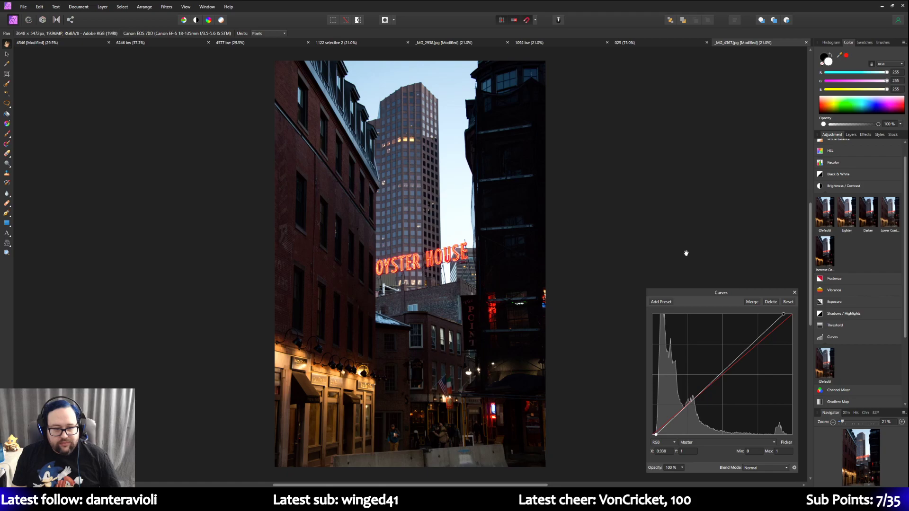
Step: Crop the concrete barriers off the bottom of the Oyster House photo, leaving 3648 x 5129 px
{"action": "left_click", "coordinate": [7, 74]}
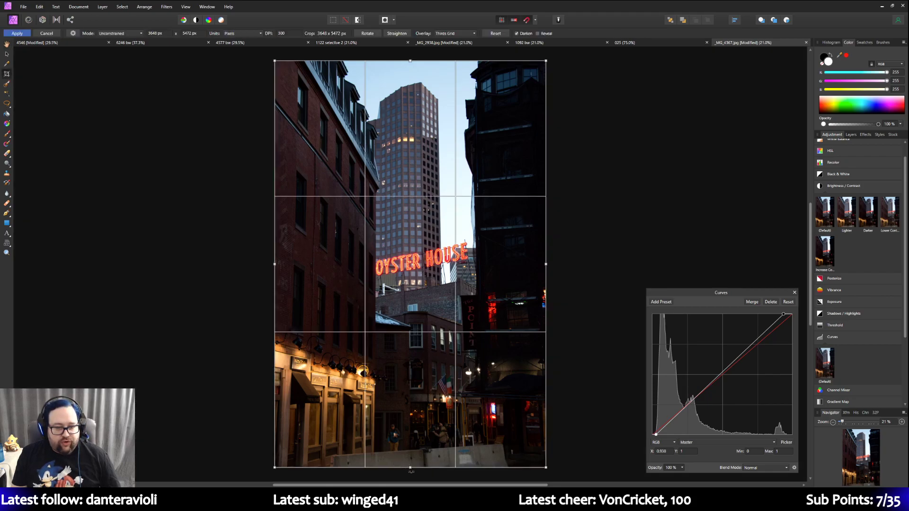
{"action": "left_click_drag", "start_coordinate": [410, 471], "coordinate": [411, 442]}
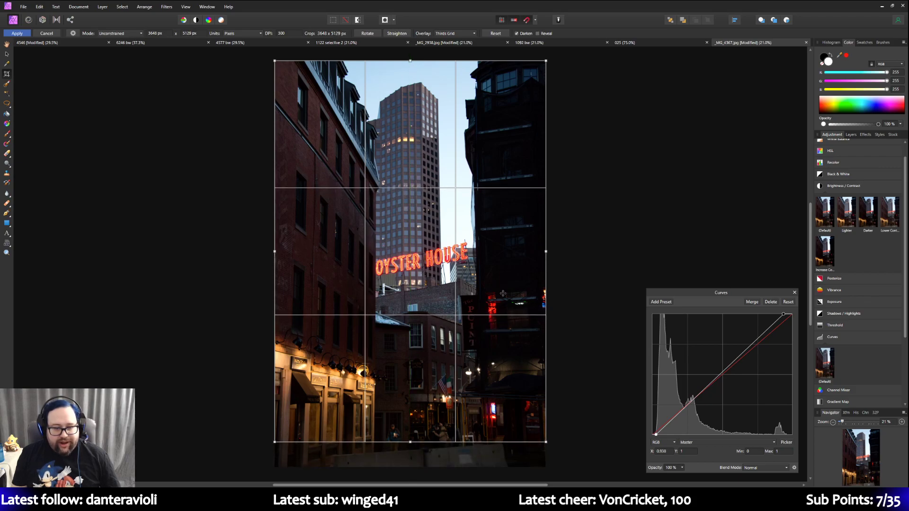
{"action": "left_click", "coordinate": [14, 33]}
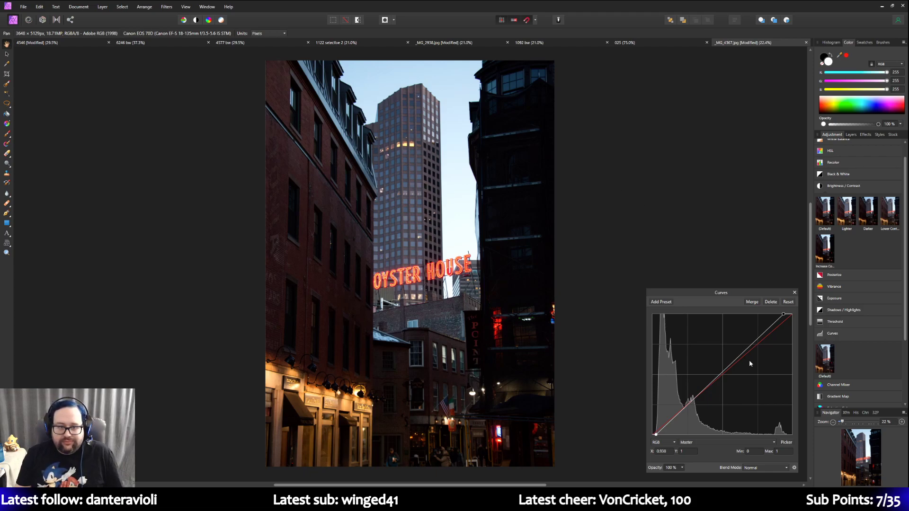
Step: Add an HSL adjustment to the Oyster House photo with the saturation shift at -15%
{"action": "left_click", "coordinate": [857, 135]}
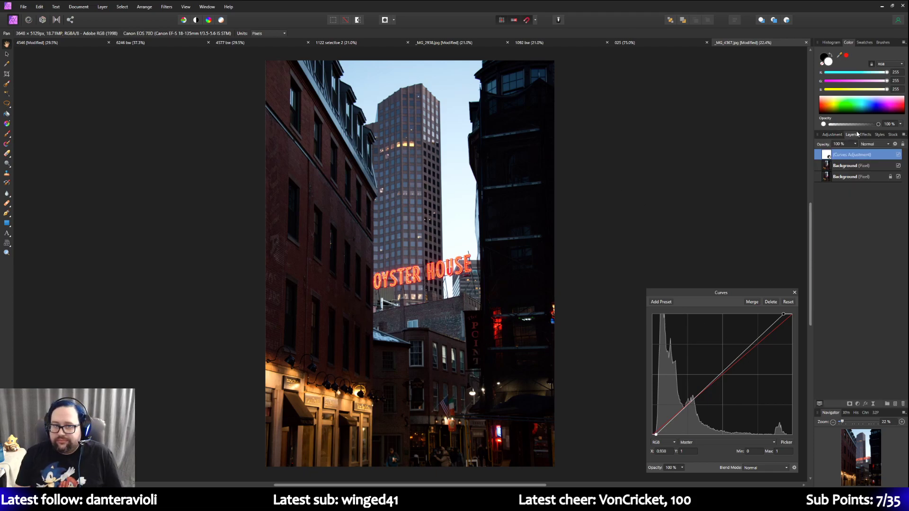
{"action": "left_click", "coordinate": [832, 135]}
{"action": "scroll", "coordinate": [834, 161], "scroll_direction": "up", "scroll_amount": 1}
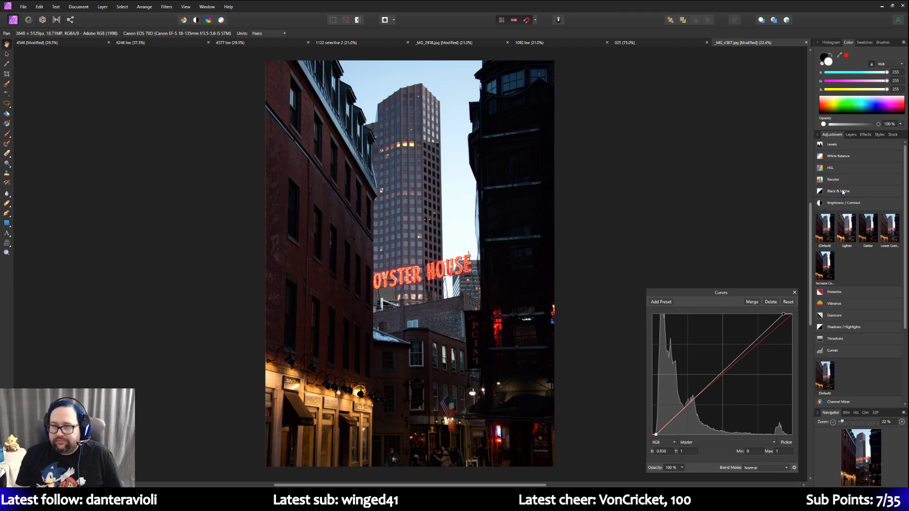
{"action": "left_click", "coordinate": [833, 168]}
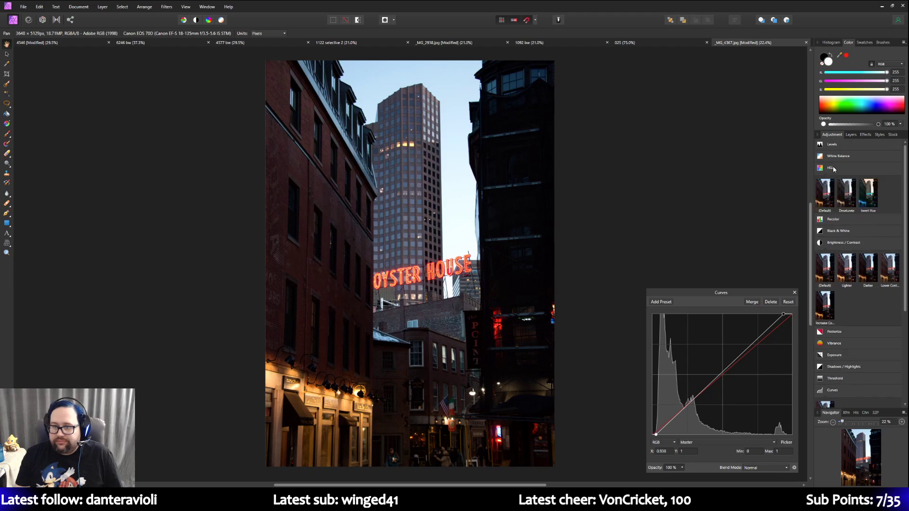
{"action": "left_click", "coordinate": [826, 195]}
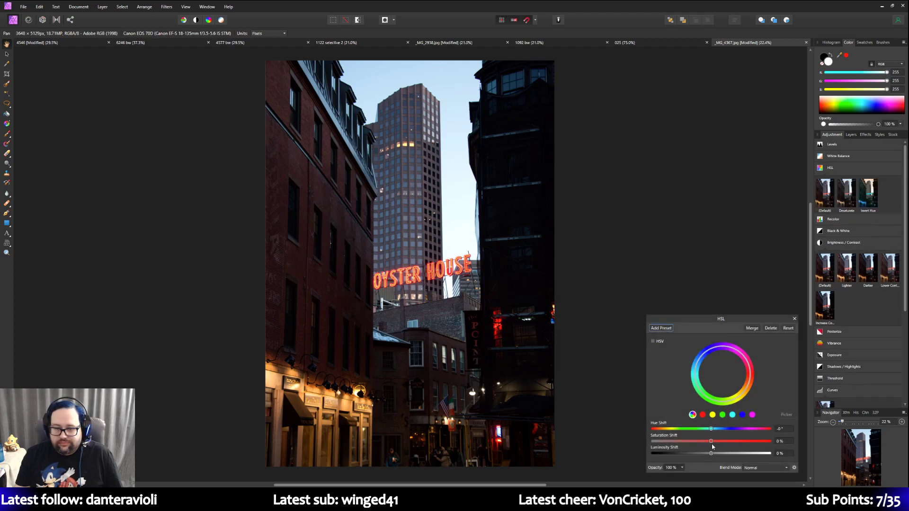
{"action": "mouse_move", "coordinate": [711, 443]}
{"action": "left_mouse_down"}
{"action": "mouse_move", "coordinate": [621, 436]}
{"action": "mouse_move", "coordinate": [699, 442]}
{"action": "left_mouse_up"}
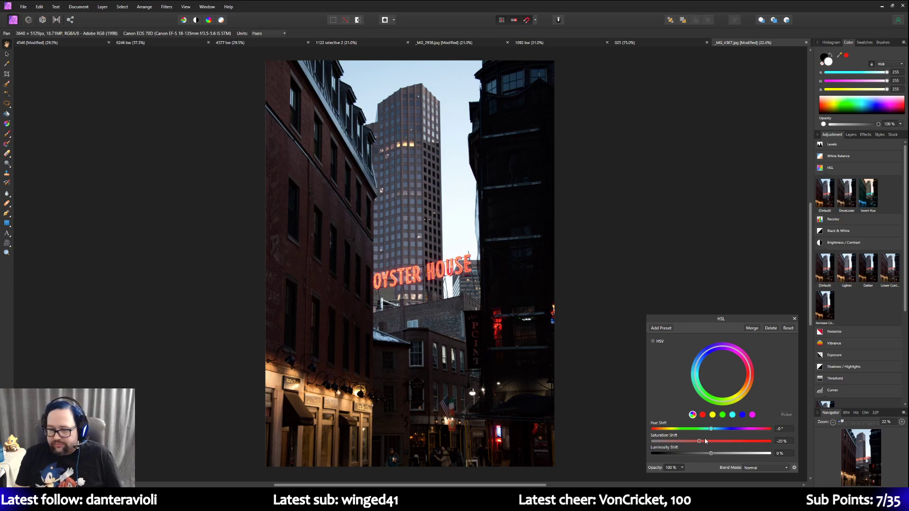
{"action": "left_click_drag", "start_coordinate": [699, 443], "coordinate": [703, 443]}
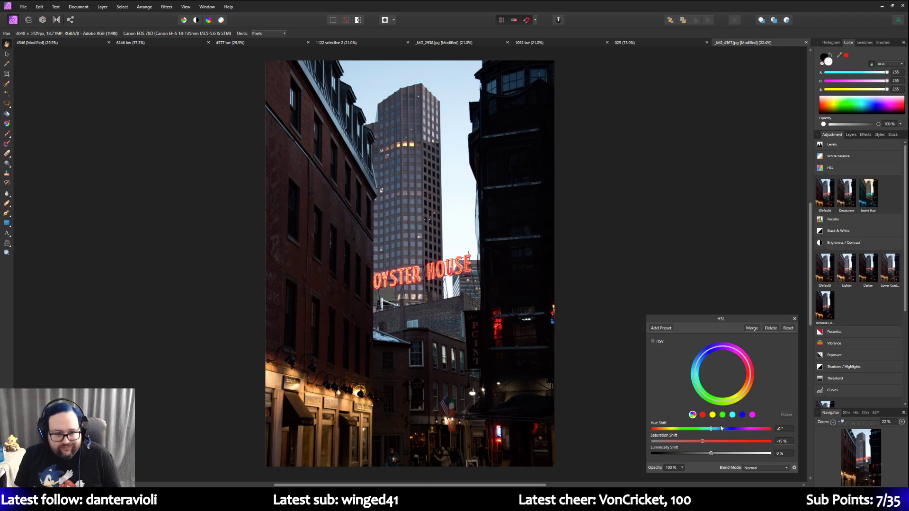
Step: Add a Brightness / Contrast adjustment with brightness at 18%
{"action": "left_click", "coordinate": [825, 261]}
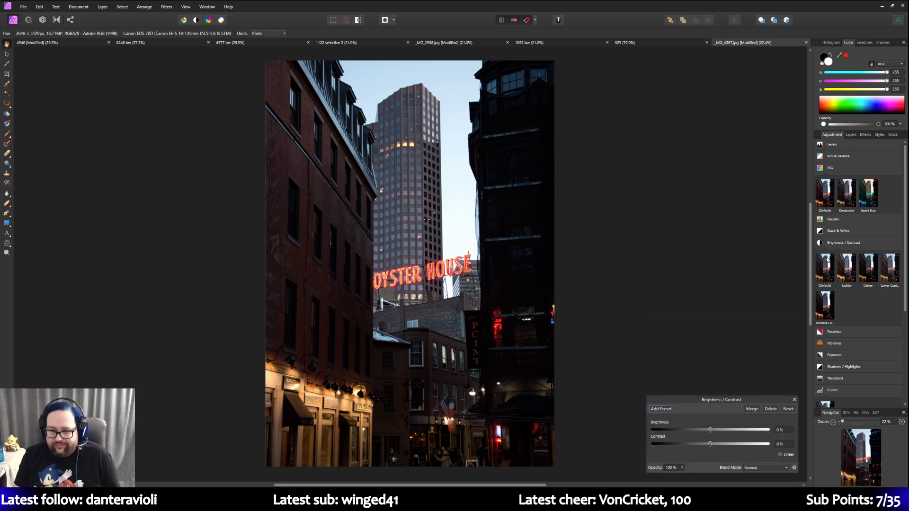
{"action": "left_click_drag", "start_coordinate": [711, 430], "coordinate": [720, 430]}
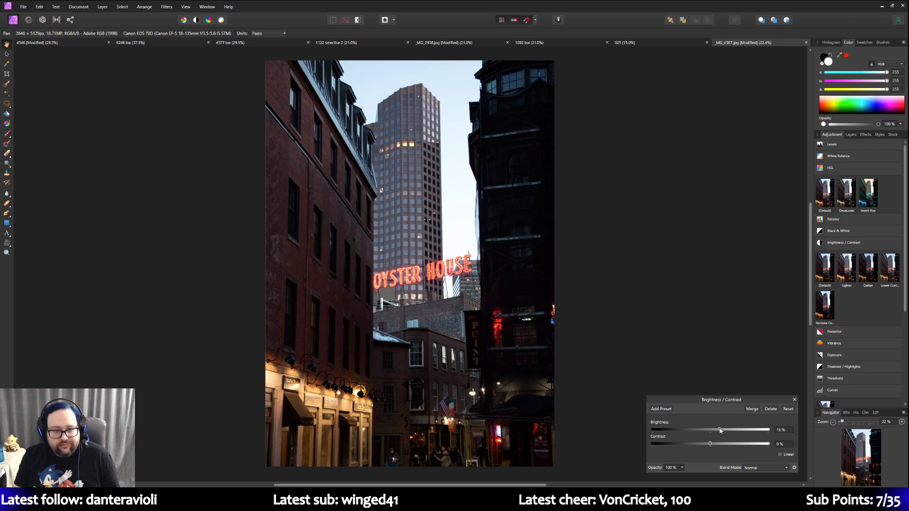
{"action": "left_click_drag", "start_coordinate": [720, 429], "coordinate": [721, 430]}
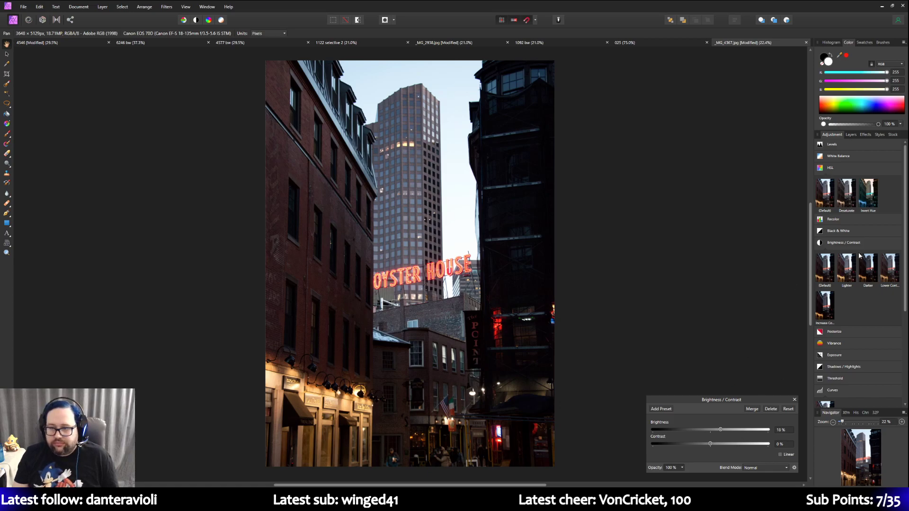
Step: Add a Shadows / Highlights adjustment above the other layers with shadows at 76% and highlights at 0%
{"action": "left_click", "coordinate": [851, 135]}
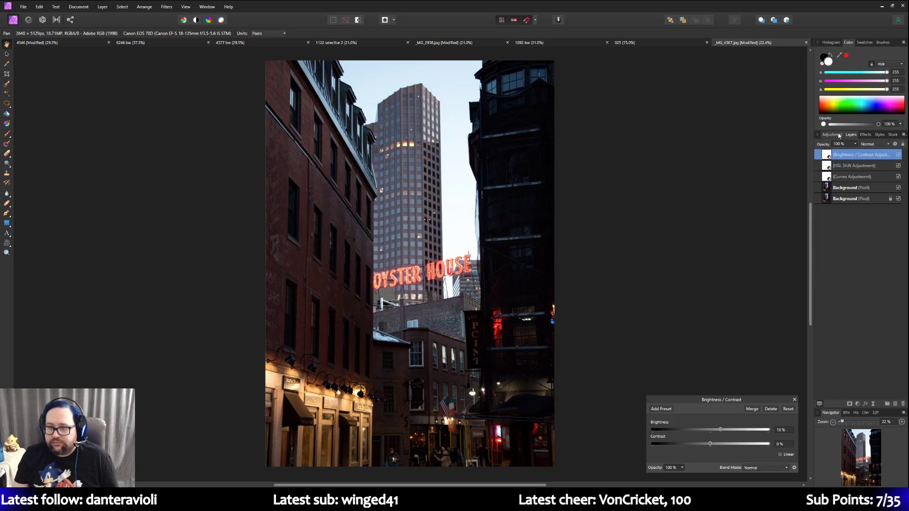
{"action": "left_click", "coordinate": [837, 134]}
{"action": "left_click", "coordinate": [852, 367]}
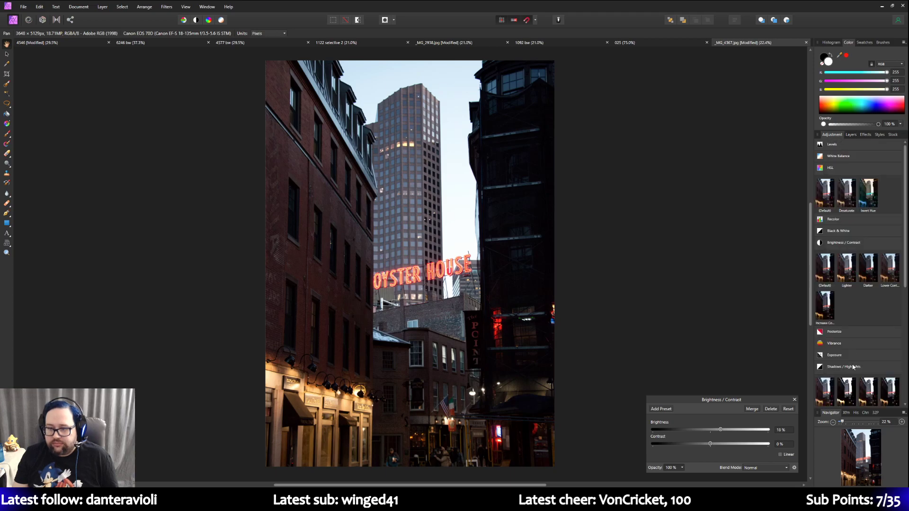
{"action": "scroll", "coordinate": [833, 346], "scroll_direction": "down", "scroll_amount": 3}
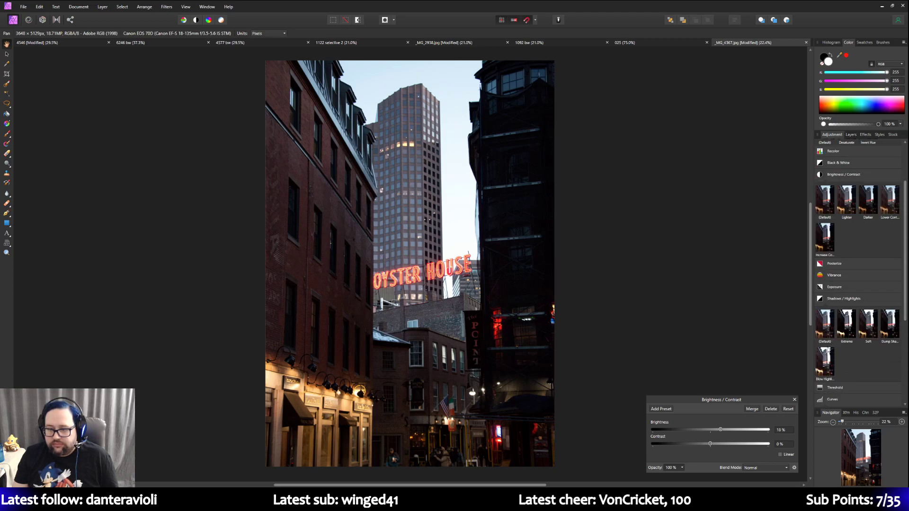
{"action": "left_click", "coordinate": [827, 331]}
{"action": "left_click_drag", "start_coordinate": [711, 439], "coordinate": [733, 439]}
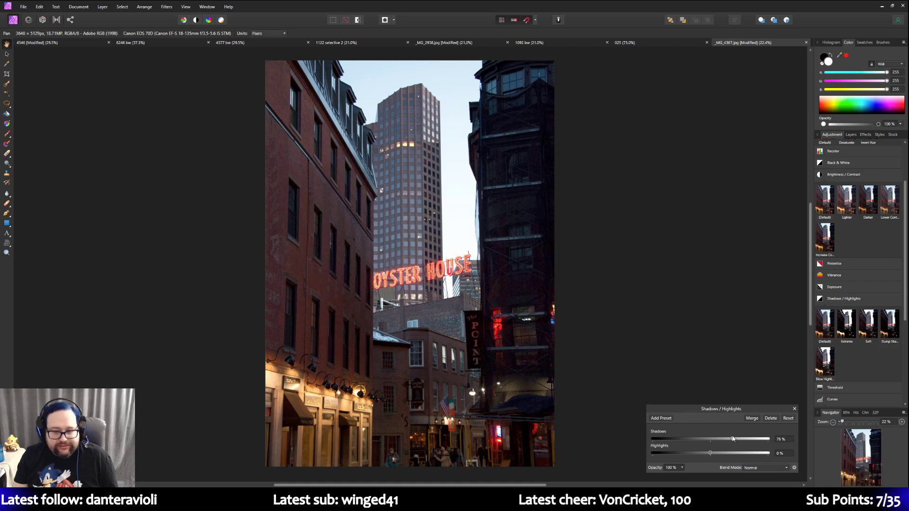
{"action": "mouse_move", "coordinate": [713, 455]}
{"action": "left_mouse_down"}
{"action": "mouse_move", "coordinate": [725, 455]}
{"action": "mouse_move", "coordinate": [684, 458]}
{"action": "mouse_move", "coordinate": [710, 456]}
{"action": "left_mouse_up"}
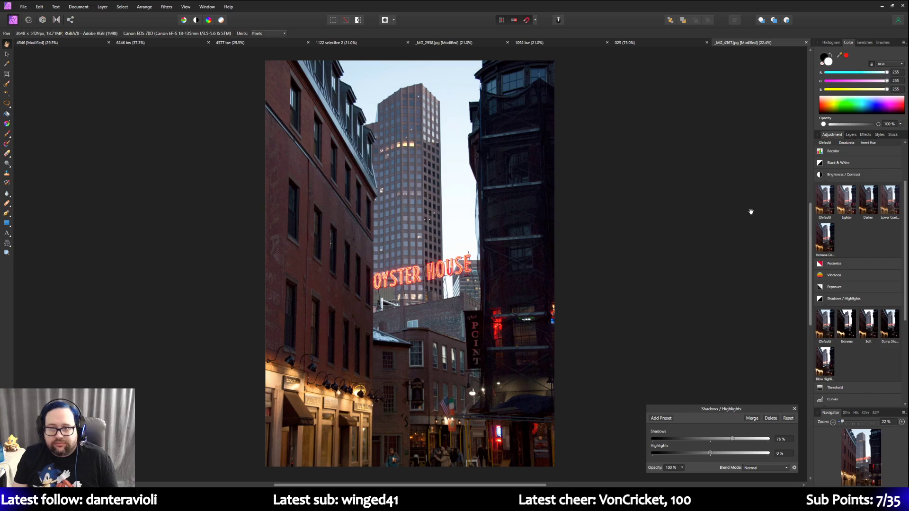
Step: Compare the photo with and without the Brightness / Contrast adjustment, and try out its contrast setting
{"action": "left_click", "coordinate": [850, 135]}
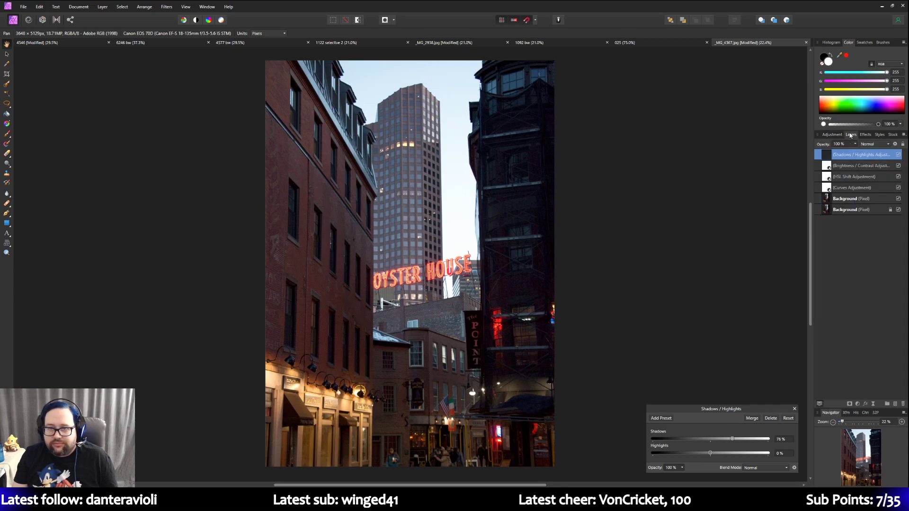
{"action": "left_click", "coordinate": [898, 166]}
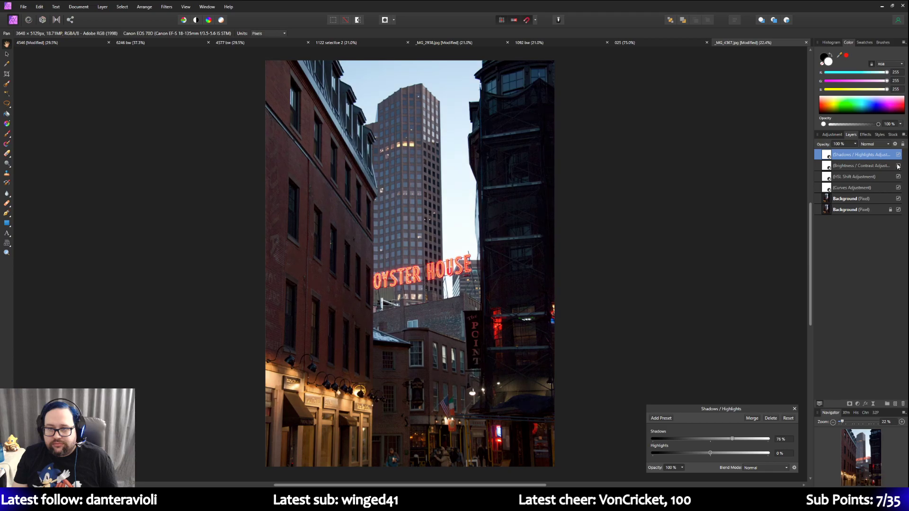
{"action": "left_click", "coordinate": [898, 167]}
{"action": "left_click", "coordinate": [898, 166]}
{"action": "left_click", "coordinate": [898, 166]}
{"action": "left_click", "coordinate": [830, 166]}
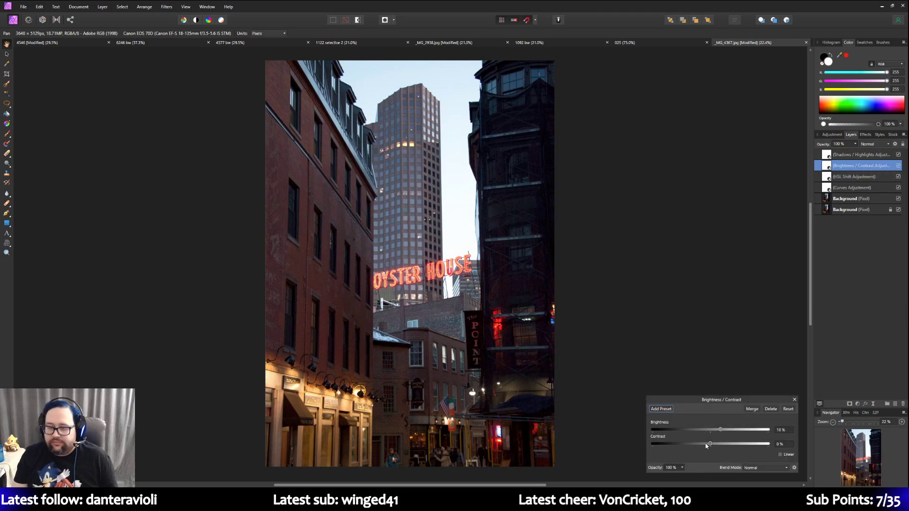
{"action": "mouse_move", "coordinate": [711, 444]}
{"action": "left_mouse_down"}
{"action": "mouse_move", "coordinate": [719, 444]}
{"action": "mouse_move", "coordinate": [710, 443]}
{"action": "left_mouse_up"}
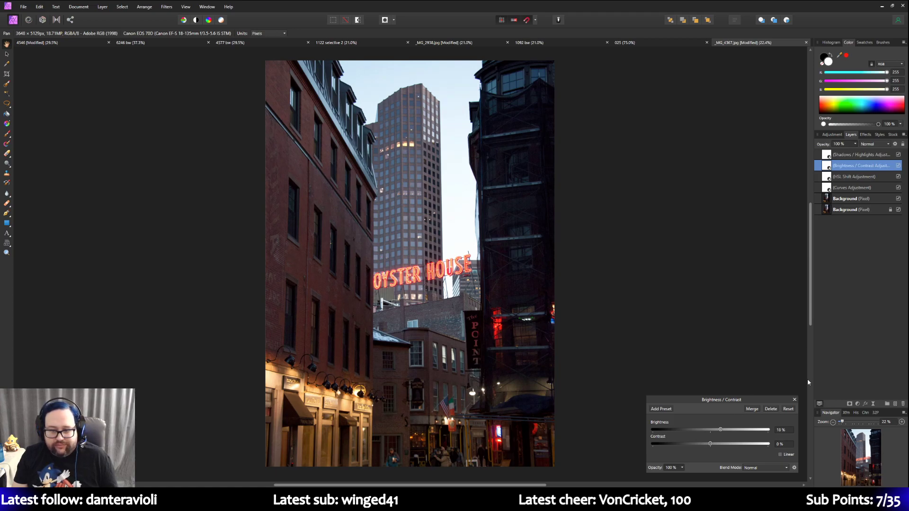
{"action": "left_click", "coordinate": [794, 400]}
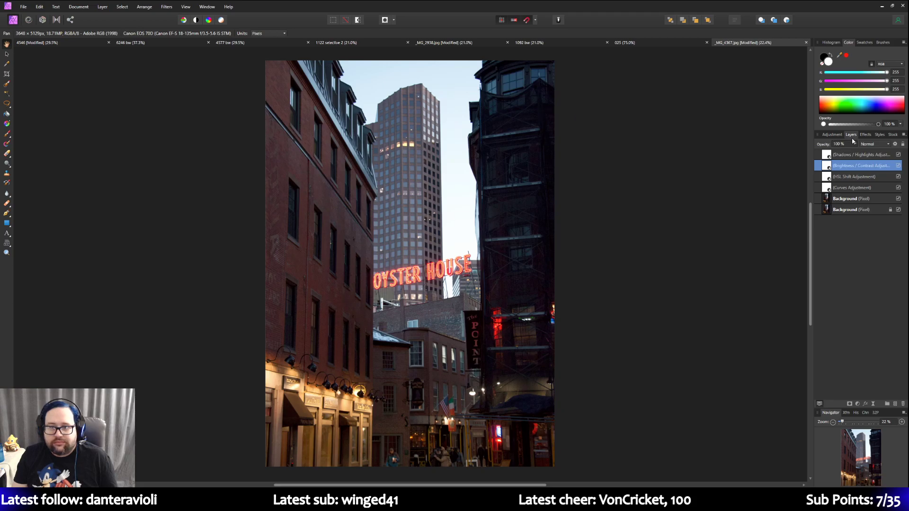
Step: Try shifting the cyan and blue ranges in the HSL adjustment of the Oyster House photo
{"action": "left_click", "coordinate": [837, 179]}
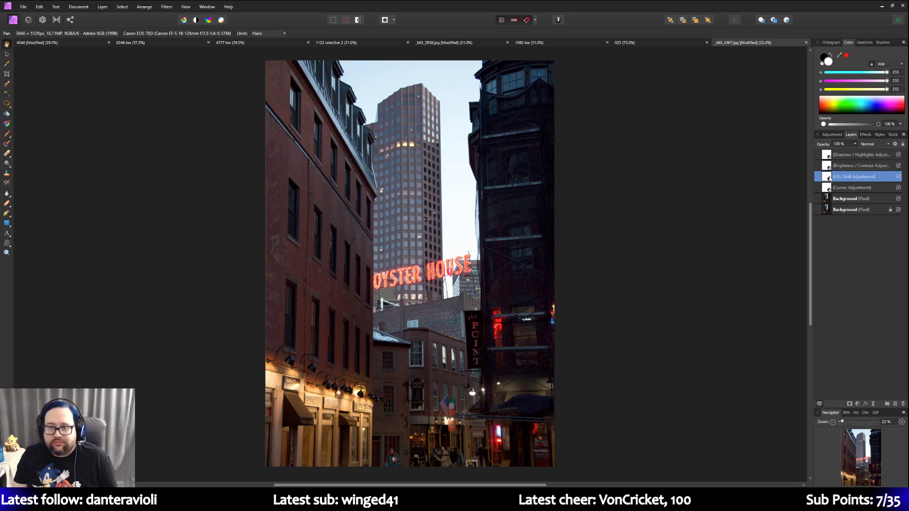
{"action": "double_click", "coordinate": [829, 179]}
{"action": "left_click", "coordinate": [733, 418]}
{"action": "mouse_move", "coordinate": [711, 442]}
{"action": "left_mouse_down"}
{"action": "mouse_move", "coordinate": [762, 436]}
{"action": "mouse_move", "coordinate": [700, 433]}
{"action": "mouse_move", "coordinate": [711, 432]}
{"action": "left_mouse_up"}
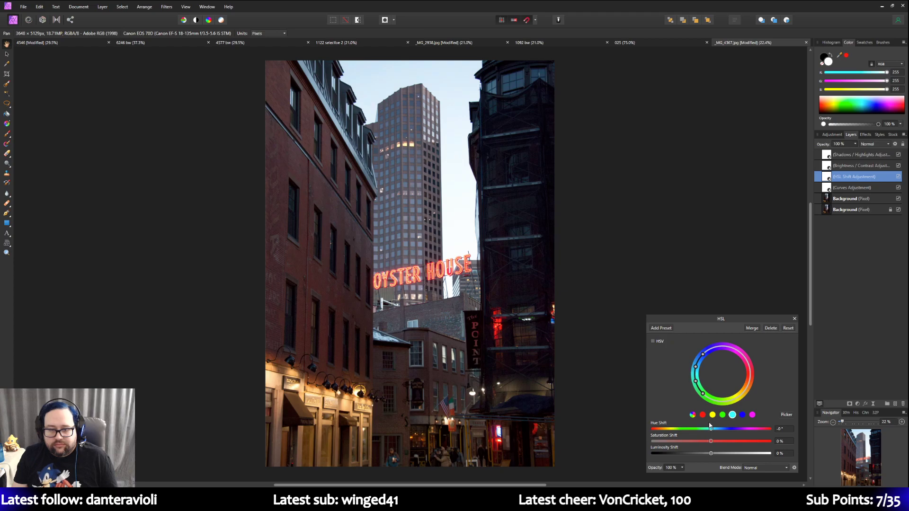
{"action": "left_click", "coordinate": [742, 414]}
{"action": "mouse_move", "coordinate": [708, 440]}
{"action": "left_mouse_down"}
{"action": "mouse_move", "coordinate": [695, 453]}
{"action": "mouse_move", "coordinate": [711, 450]}
{"action": "left_mouse_up"}
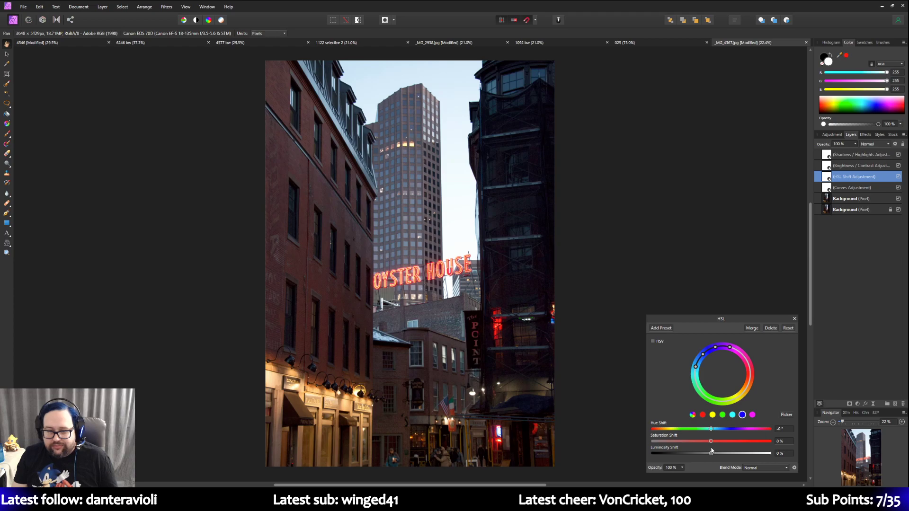
{"action": "left_click", "coordinate": [795, 319]}
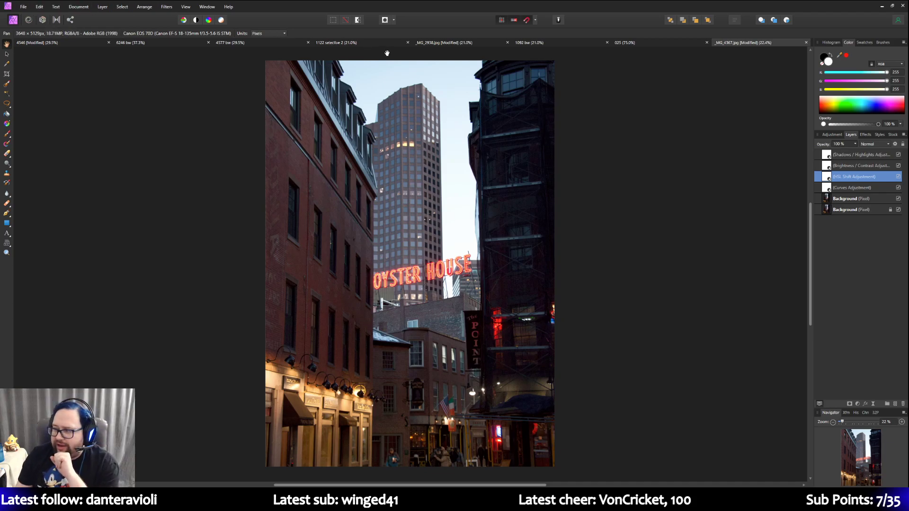
Step: Save the edited Oyster House photo as a new file named 4367
{"action": "left_click", "coordinate": [23, 7]}
{"action": "left_click", "coordinate": [48, 117]}
{"action": "left_click", "coordinate": [61, 219]}
{"action": "key", "text": "BackSpace"}
{"action": "key", "text": "BackSpace"}
{"action": "key", "text": "BackSpace"}
{"action": "key", "text": "BackSpace"}
{"action": "key", "text": "Return"}
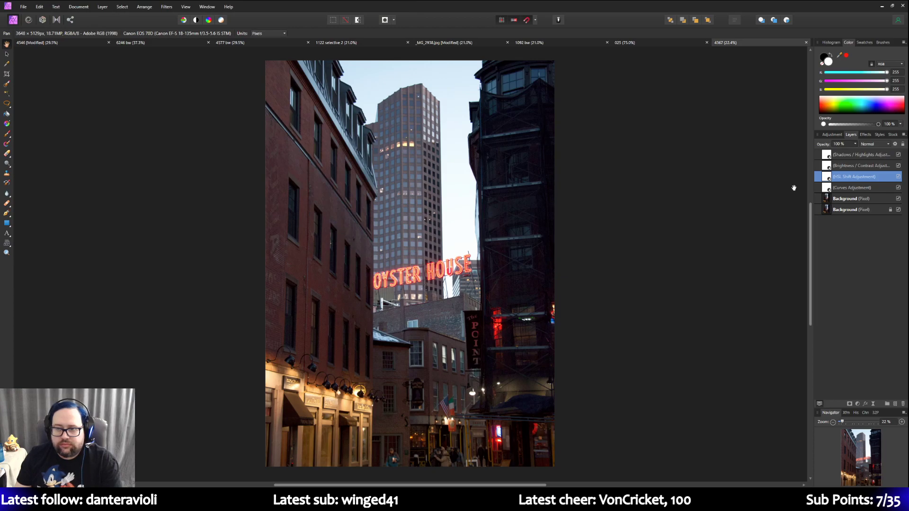
Step: Add a Black & White adjustment above the HSL layer with red at 100%, cyan at -50% and blue at -21%
{"action": "left_click", "coordinate": [832, 134]}
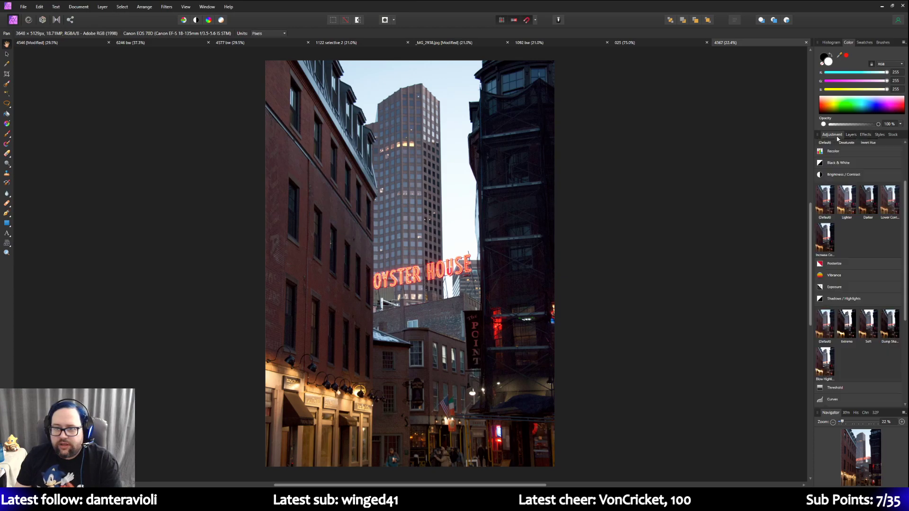
{"action": "left_click", "coordinate": [894, 182]}
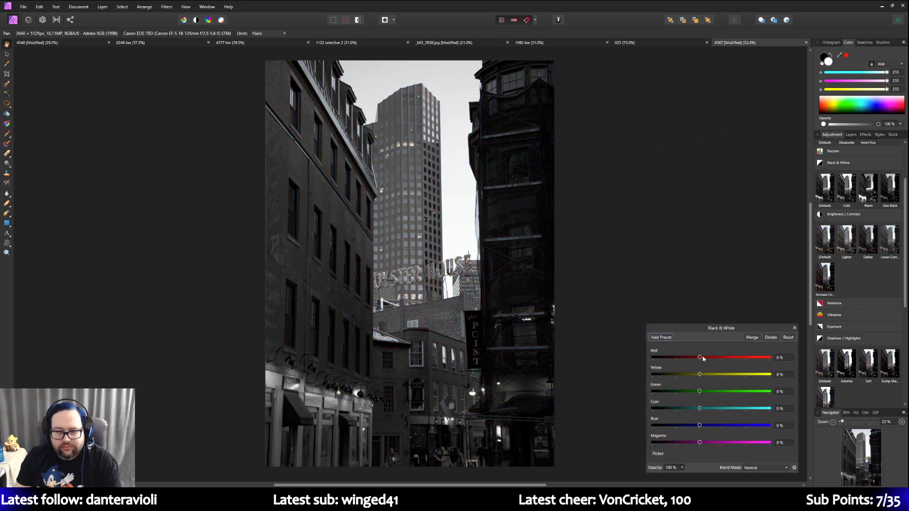
{"action": "left_click_drag", "start_coordinate": [702, 358], "coordinate": [716, 358]}
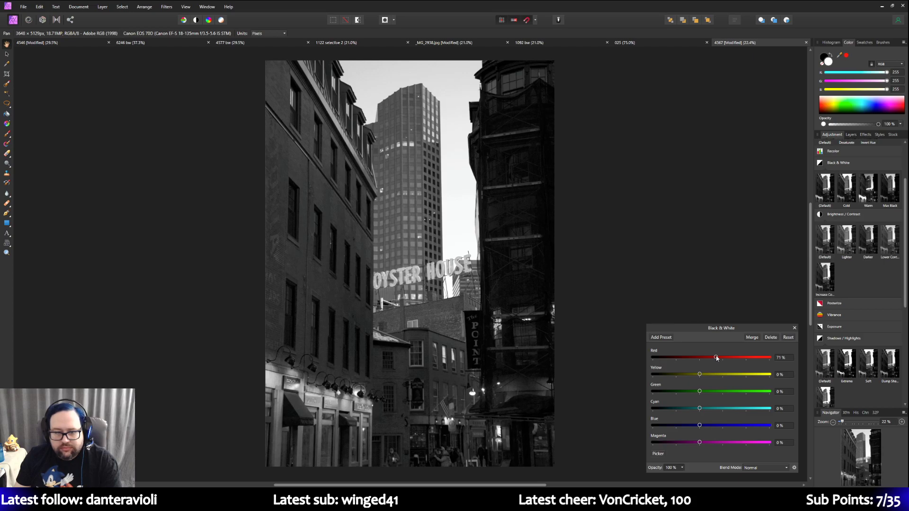
{"action": "mouse_move", "coordinate": [700, 374]}
{"action": "left_mouse_down"}
{"action": "mouse_move", "coordinate": [676, 377]}
{"action": "mouse_move", "coordinate": [700, 381]}
{"action": "left_mouse_up"}
{"action": "left_click_drag", "start_coordinate": [700, 408], "coordinate": [695, 426]}
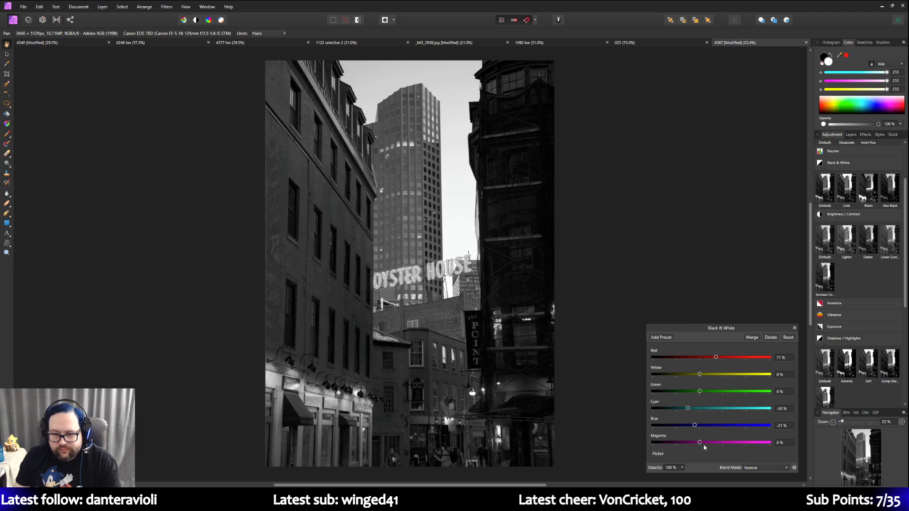
{"action": "mouse_move", "coordinate": [702, 446]}
{"action": "left_mouse_down"}
{"action": "mouse_move", "coordinate": [689, 448]}
{"action": "mouse_move", "coordinate": [699, 450]}
{"action": "left_mouse_up"}
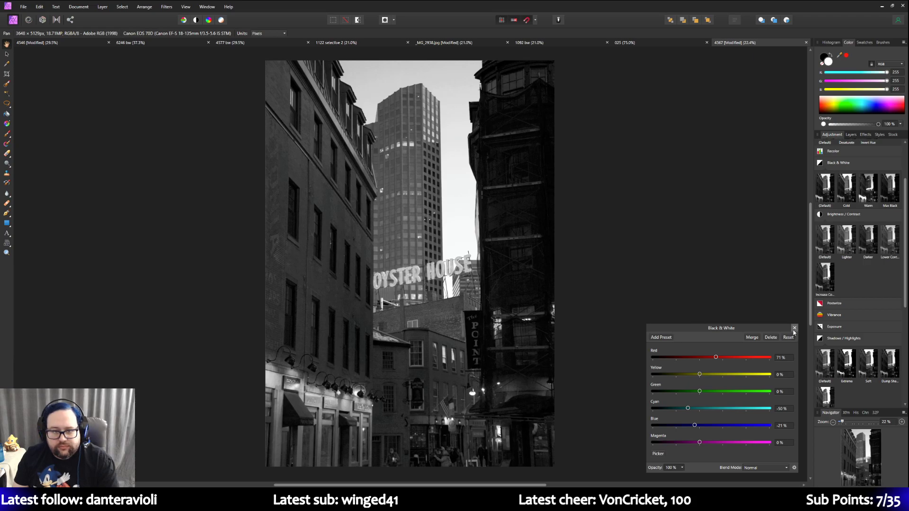
{"action": "mouse_move", "coordinate": [715, 357]}
{"action": "left_mouse_down"}
{"action": "mouse_move", "coordinate": [778, 359]}
{"action": "mouse_move", "coordinate": [731, 362]}
{"action": "left_mouse_up"}
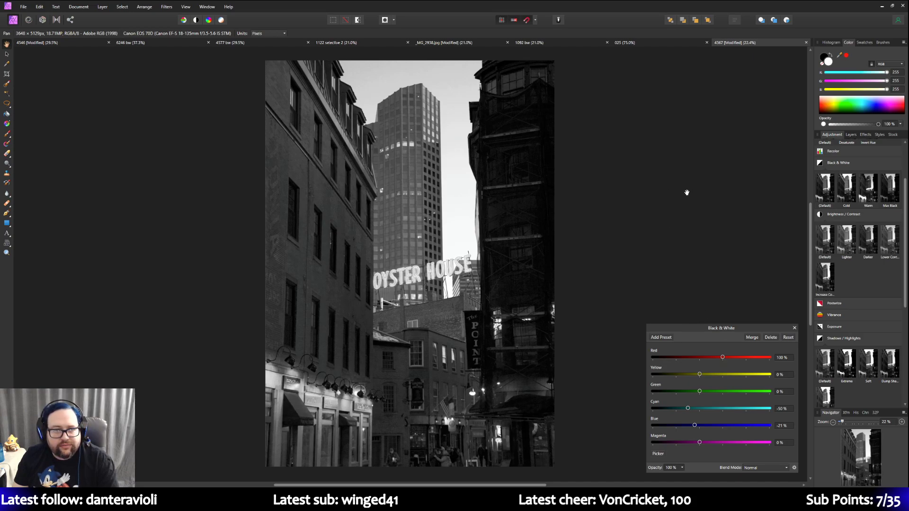
Step: Mask out the Black & White adjustment over the OYSTER HOUSE sign with a black brush about 160 px wide, restoring its red colour
{"action": "left_click", "coordinate": [851, 135]}
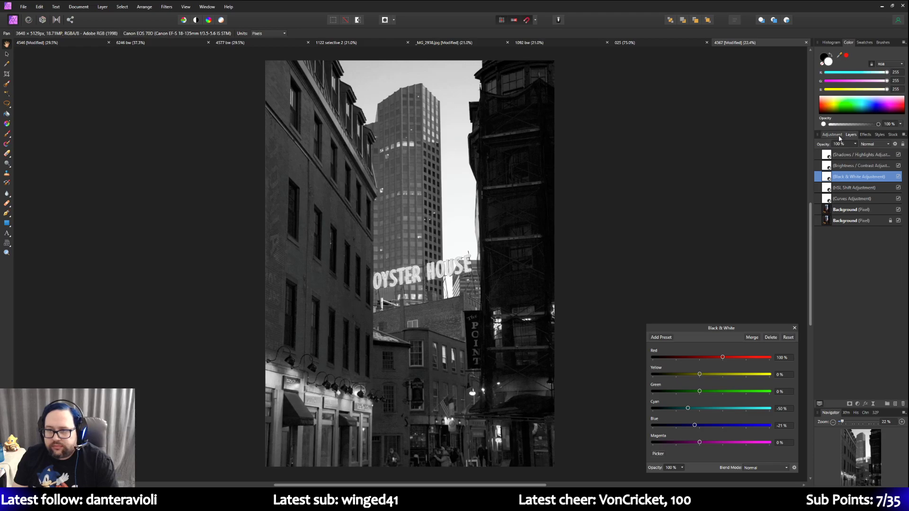
{"action": "left_click", "coordinate": [8, 134]}
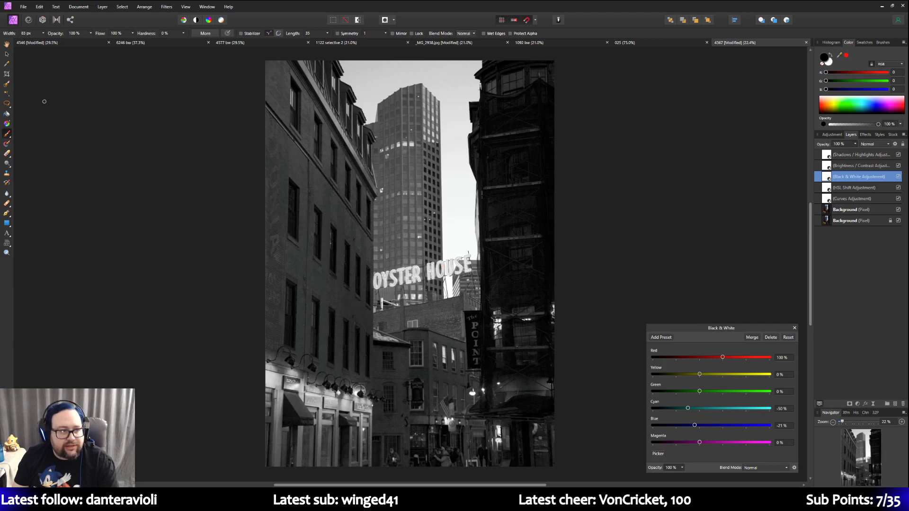
{"action": "left_click", "coordinate": [44, 33]}
{"action": "left_click_drag", "start_coordinate": [46, 41], "coordinate": [49, 42]}
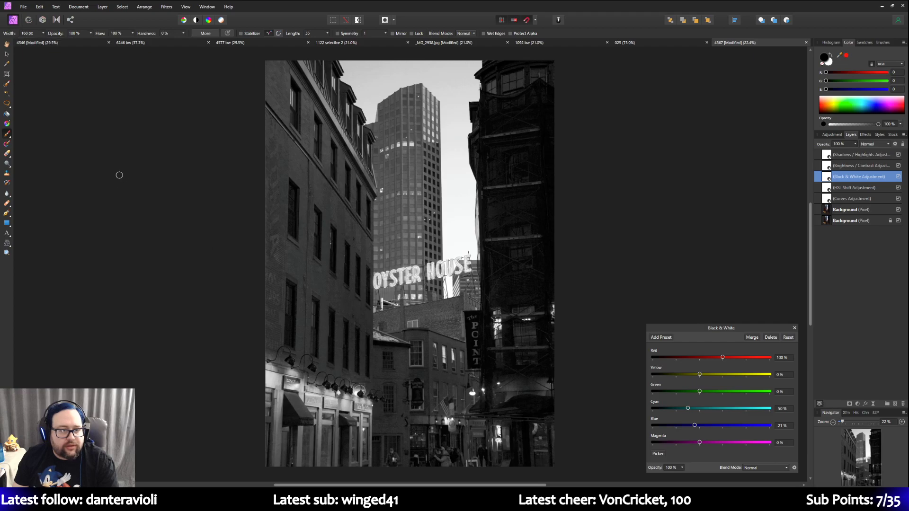
{"action": "mouse_move", "coordinate": [467, 256]}
{"action": "left_mouse_down"}
{"action": "mouse_move", "coordinate": [469, 271]}
{"action": "mouse_move", "coordinate": [456, 273]}
{"action": "mouse_move", "coordinate": [453, 259]}
{"action": "mouse_move", "coordinate": [450, 272]}
{"action": "mouse_move", "coordinate": [443, 263]}
{"action": "mouse_move", "coordinate": [437, 271]}
{"action": "mouse_move", "coordinate": [441, 277]}
{"action": "mouse_move", "coordinate": [442, 261]}
{"action": "mouse_move", "coordinate": [433, 276]}
{"action": "mouse_move", "coordinate": [428, 265]}
{"action": "mouse_move", "coordinate": [429, 278]}
{"action": "left_mouse_up"}
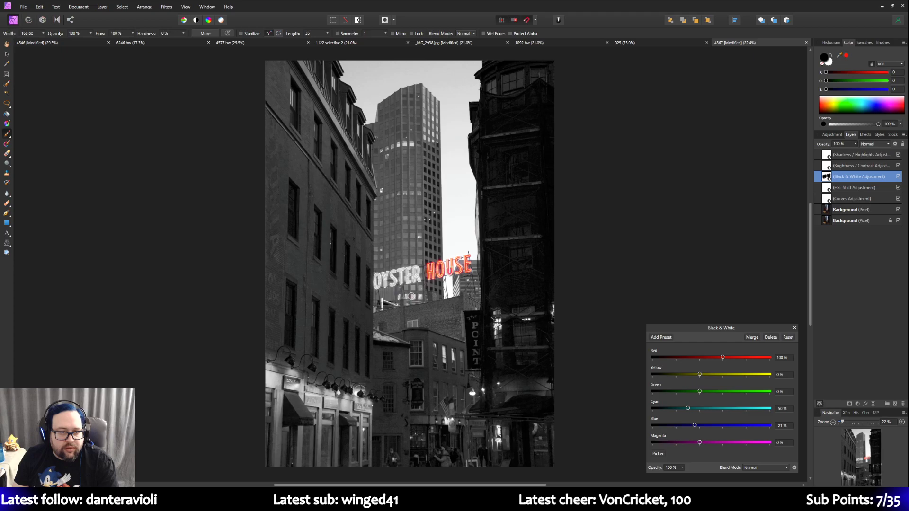
{"action": "mouse_move", "coordinate": [413, 268]}
{"action": "left_mouse_down"}
{"action": "mouse_move", "coordinate": [420, 279]}
{"action": "mouse_move", "coordinate": [409, 274]}
{"action": "left_mouse_up"}
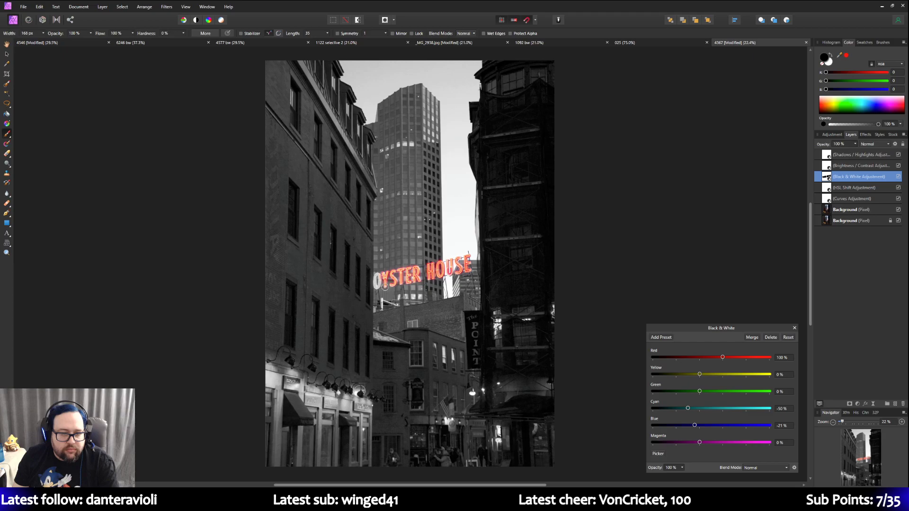
{"action": "left_click_drag", "start_coordinate": [377, 279], "coordinate": [380, 279]}
{"action": "left_click_drag", "start_coordinate": [473, 267], "coordinate": [470, 262]}
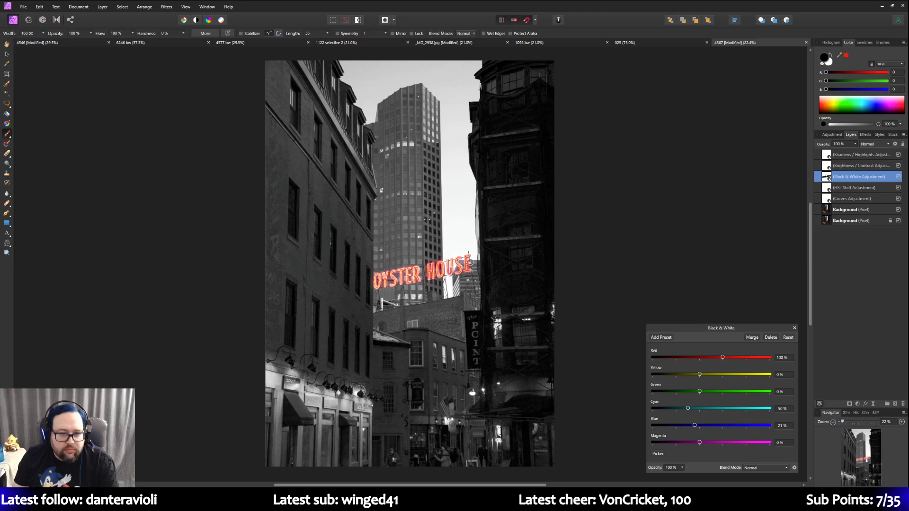
{"action": "scroll", "coordinate": [474, 300], "scroll_direction": "down", "scroll_amount": 1}
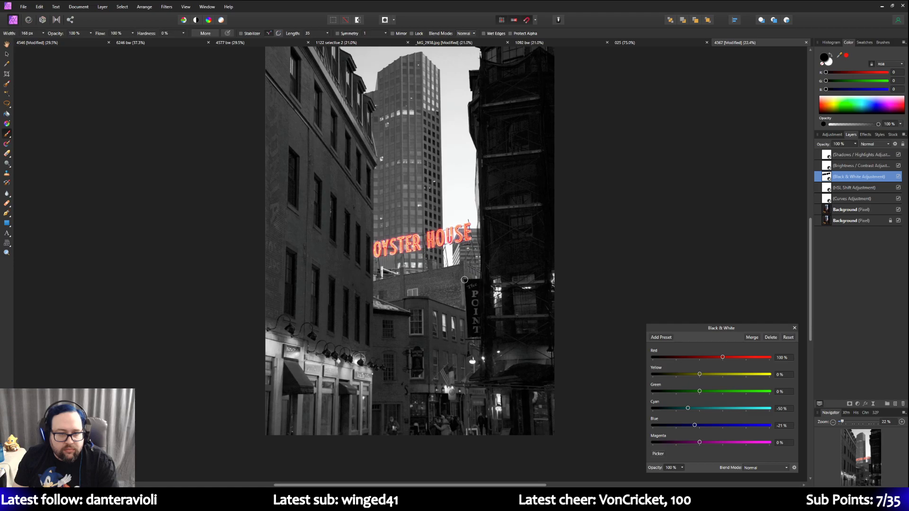
{"action": "scroll", "coordinate": [464, 280], "scroll_direction": "down", "scroll_amount": 1}
{"action": "scroll", "coordinate": [409, 275], "scroll_direction": "up", "scroll_amount": 2}
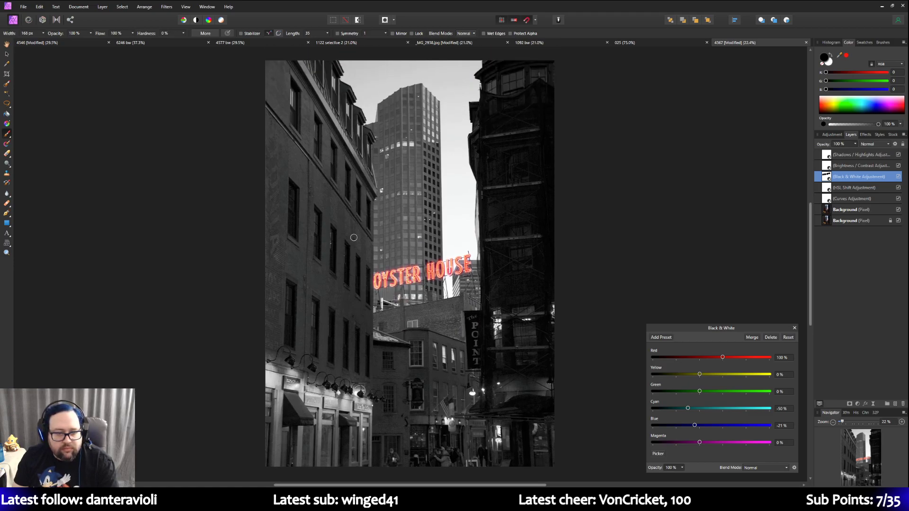
{"action": "scroll", "coordinate": [353, 237], "scroll_direction": "down", "scroll_amount": 2}
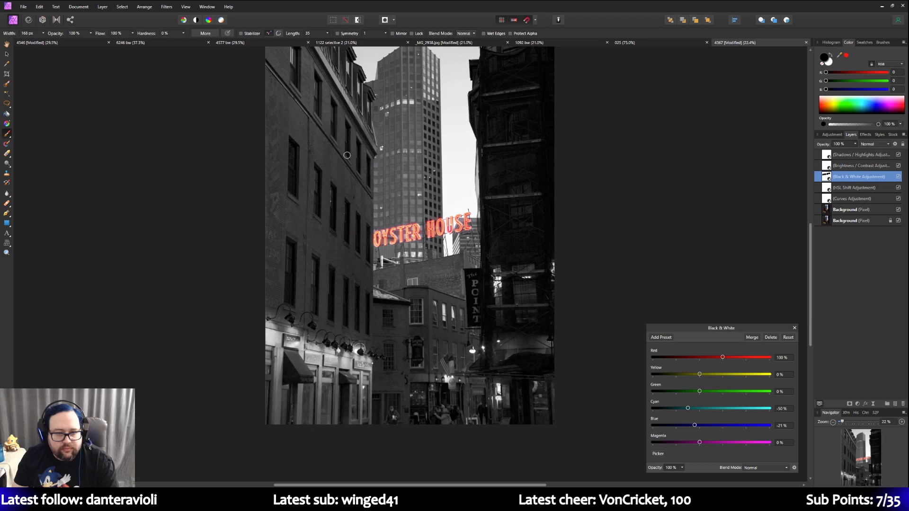
{"action": "scroll", "coordinate": [348, 153], "scroll_direction": "up", "scroll_amount": 2}
{"action": "scroll", "coordinate": [205, 162], "scroll_direction": "down", "scroll_amount": 2}
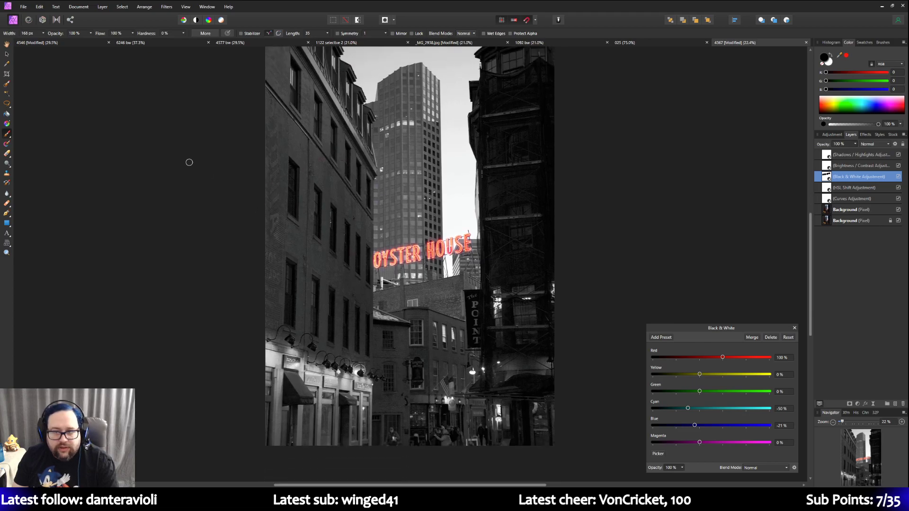
{"action": "scroll", "coordinate": [188, 162], "scroll_direction": "up", "scroll_amount": 1}
Step: Save the selectively coloured photo as a new file named 4367 selective
{"action": "left_click", "coordinate": [23, 7]}
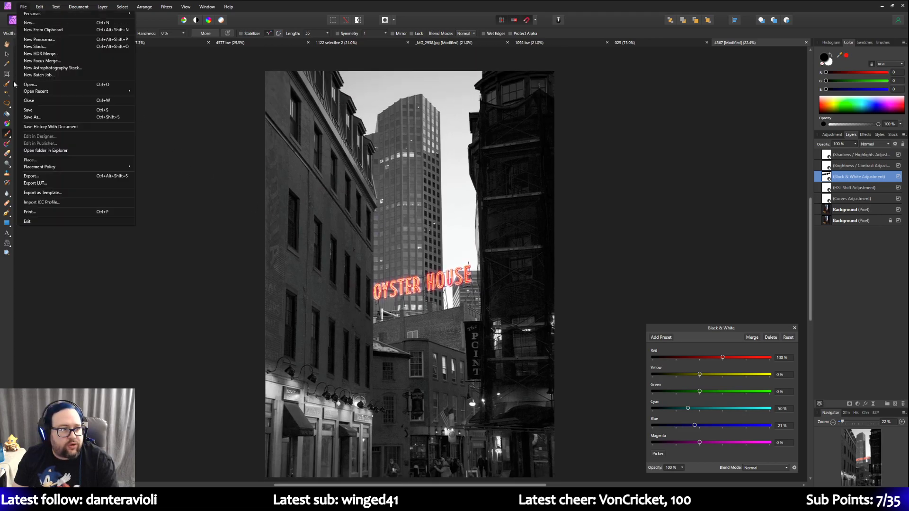
{"action": "left_click", "coordinate": [31, 117]}
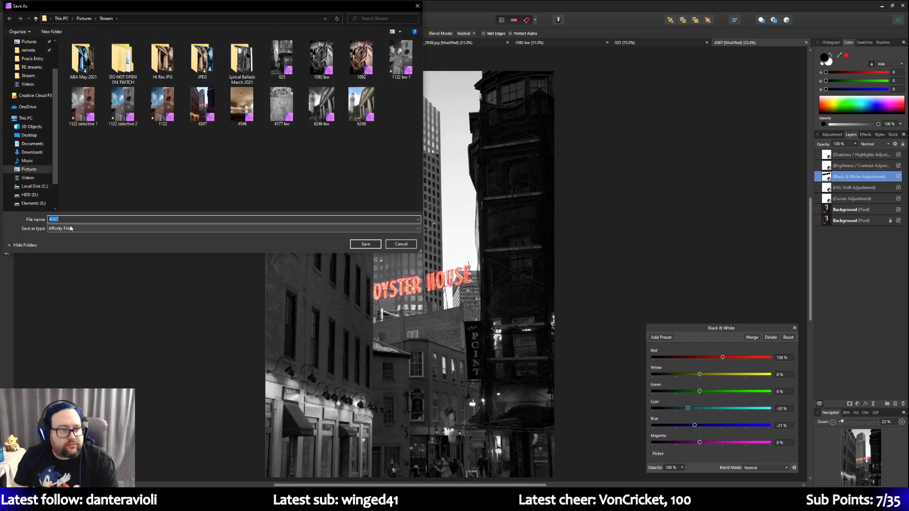
{"action": "left_click", "coordinate": [64, 220]}
{"action": "type", "text": "selective"}
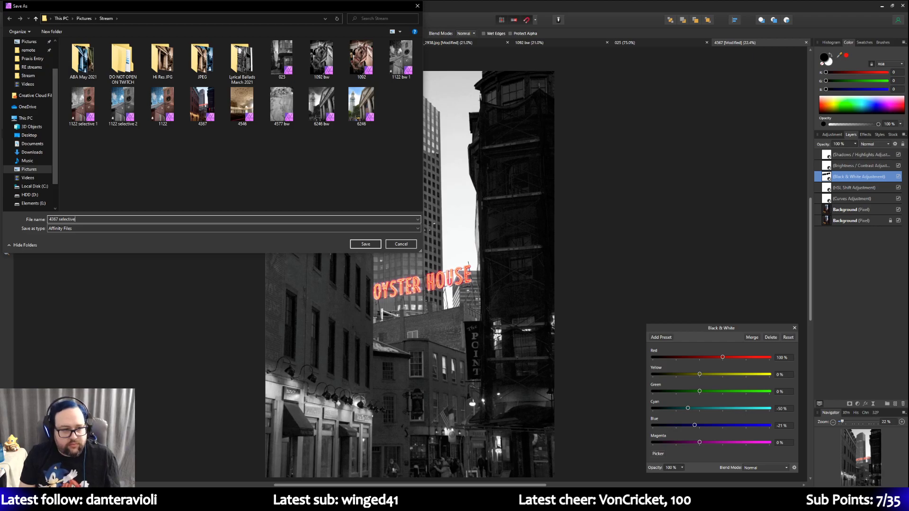
{"action": "key", "text": "Return"}
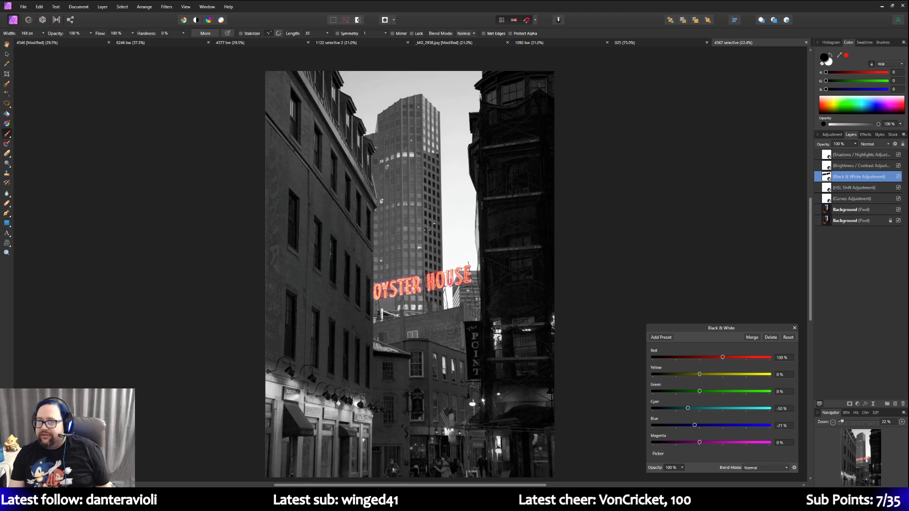
Step: Switch to Photoshop and look over the two open stained-glass photos, ending on _MG_8017.jpg
{"action": "left_click_drag", "start_coordinate": [771, 39], "coordinate": [479, 6]}
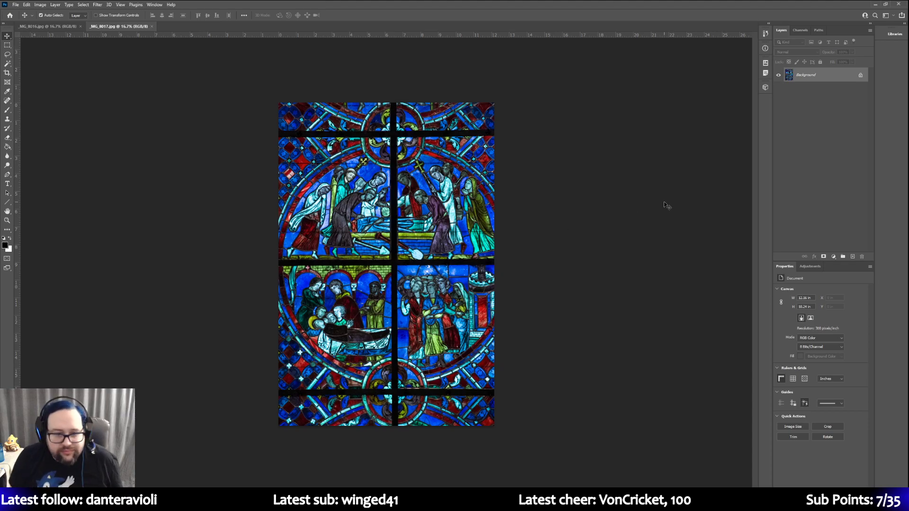
{"action": "left_click", "coordinate": [36, 26]}
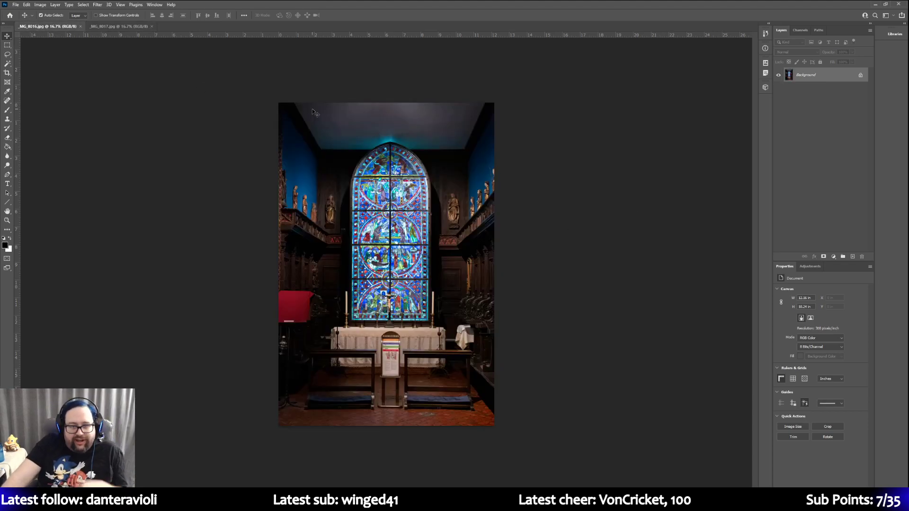
{"action": "left_click", "coordinate": [132, 27]}
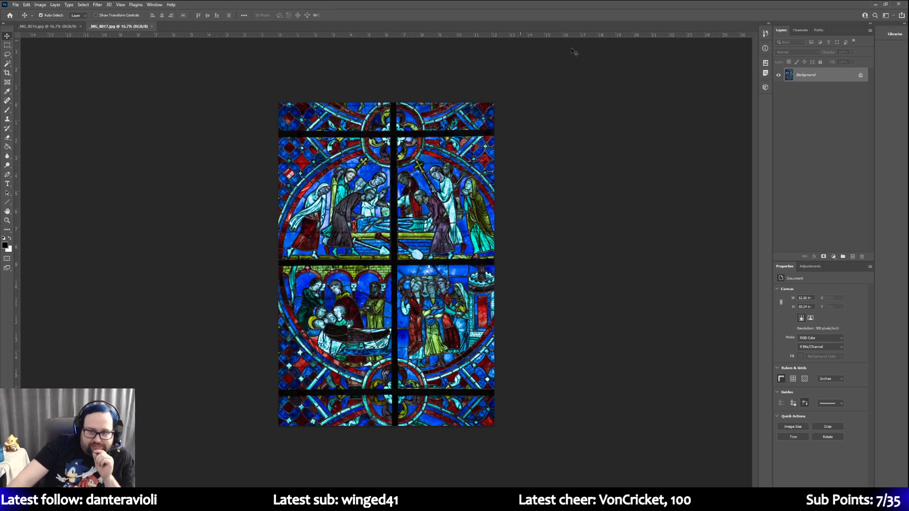
Step: Duplicate the Background layer of _MG_8017.jpg as Background copy
{"action": "right_click", "coordinate": [824, 75]}
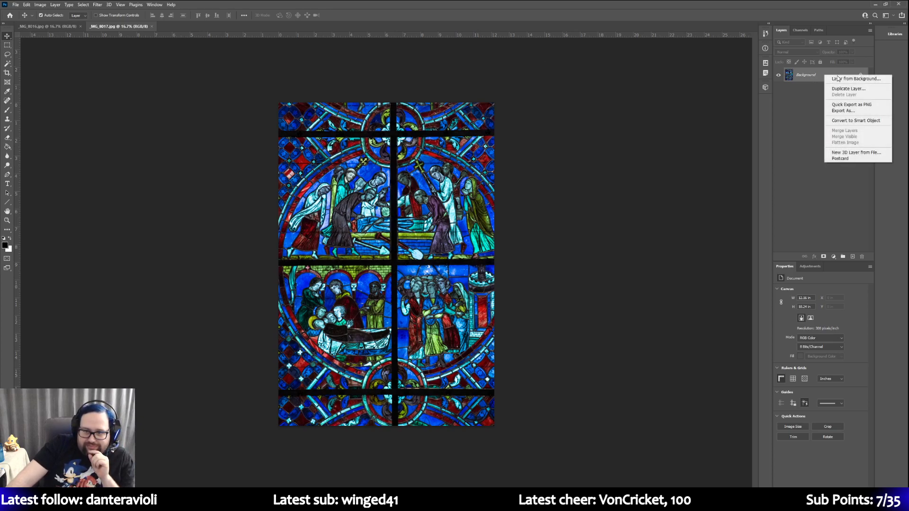
{"action": "left_click", "coordinate": [848, 89]}
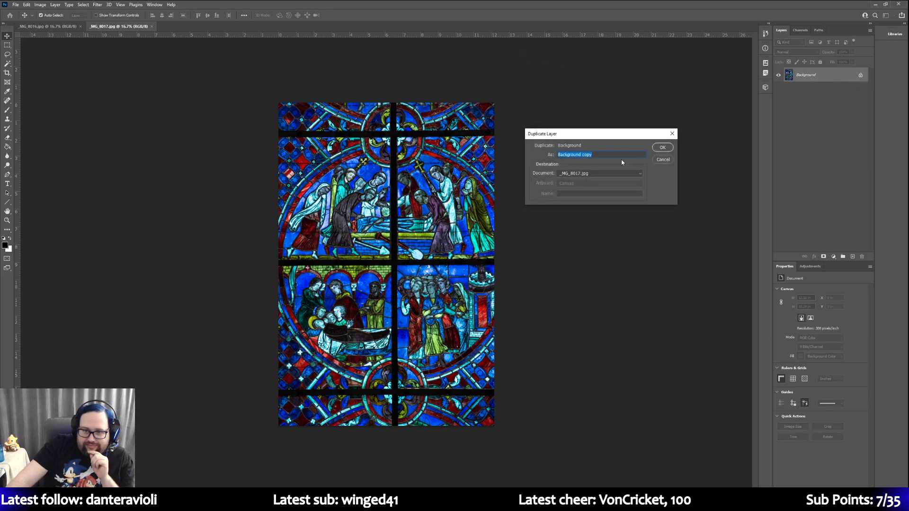
{"action": "left_click", "coordinate": [655, 149]}
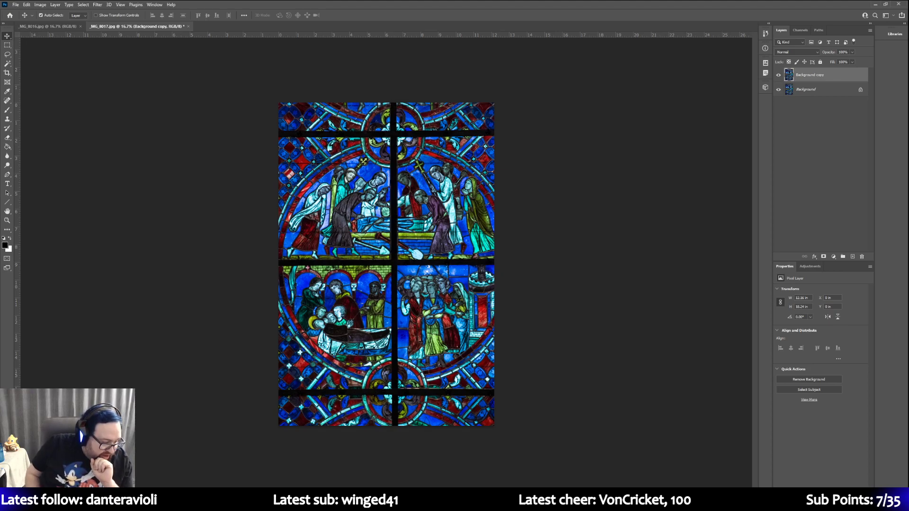
Step: Add a Curves adjustment above the Background copy layer in _MG_8017.jpg and raise the curve's midpoint slightly to brighten the midtones
{"action": "left_click", "coordinate": [45, 27]}
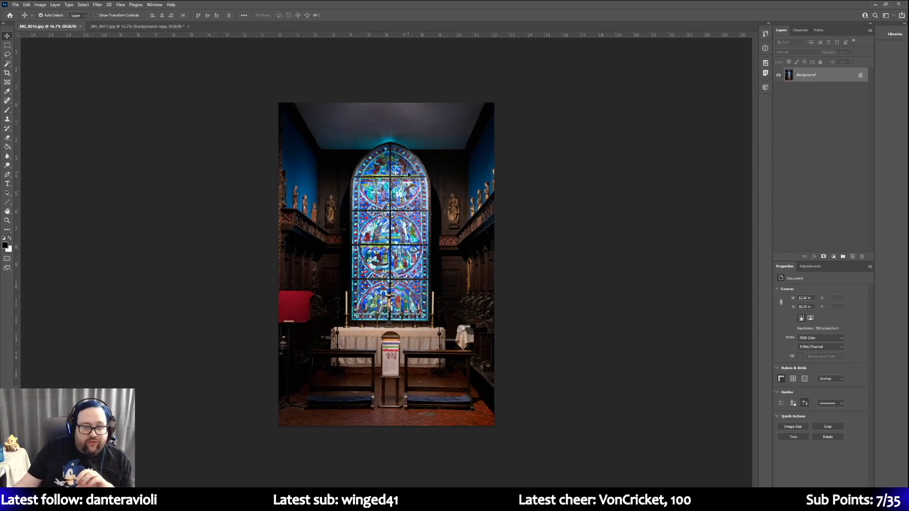
{"action": "left_click", "coordinate": [111, 26]}
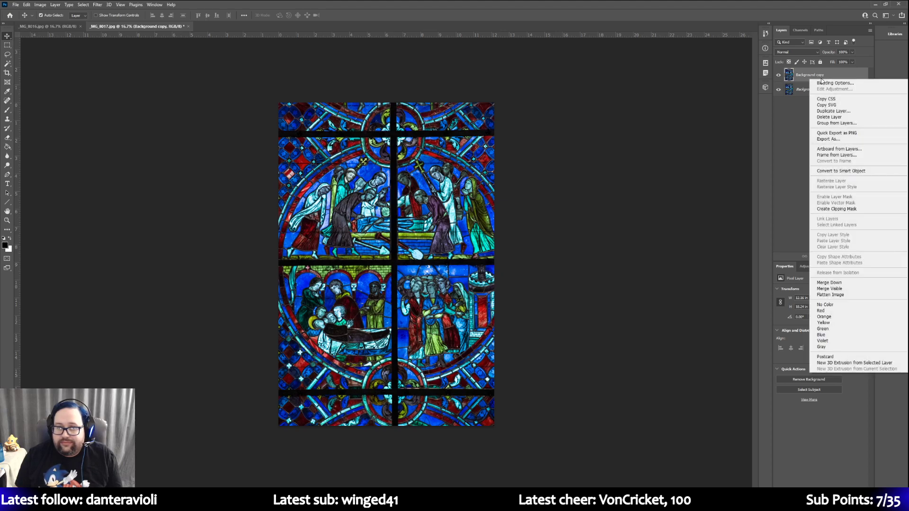
{"action": "left_click", "coordinate": [801, 77]}
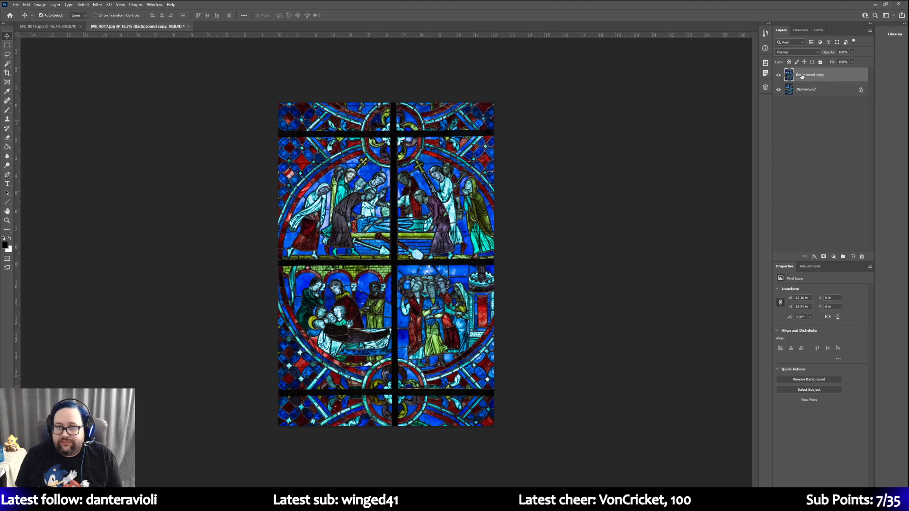
{"action": "left_click", "coordinate": [813, 269]}
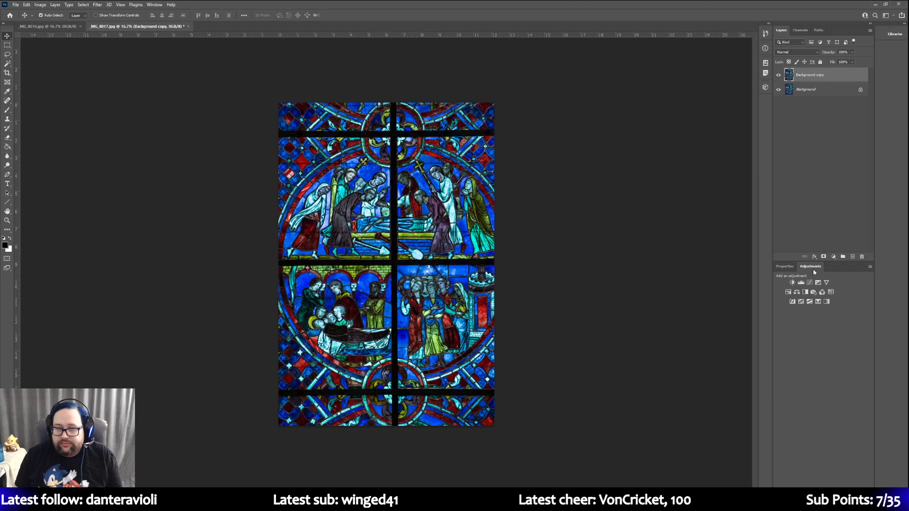
{"action": "left_click", "coordinate": [810, 283]}
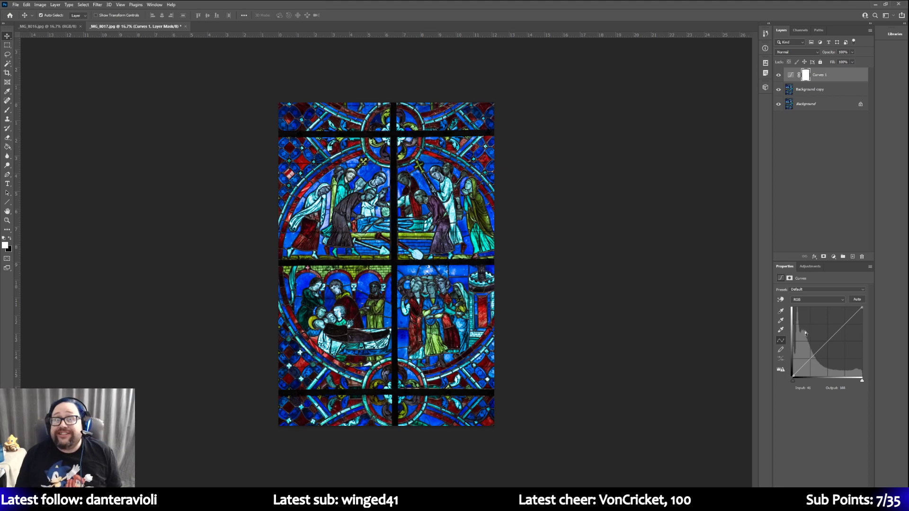
{"action": "left_click_drag", "start_coordinate": [827, 342], "coordinate": [828, 338]}
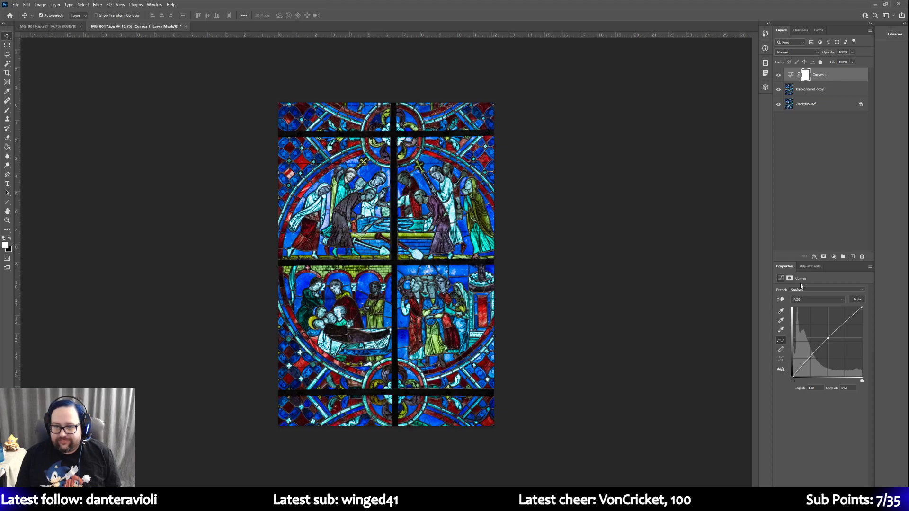
Step: Add a Hue/Saturation adjustment layer above the Curves layer
{"action": "left_click", "coordinate": [811, 266]}
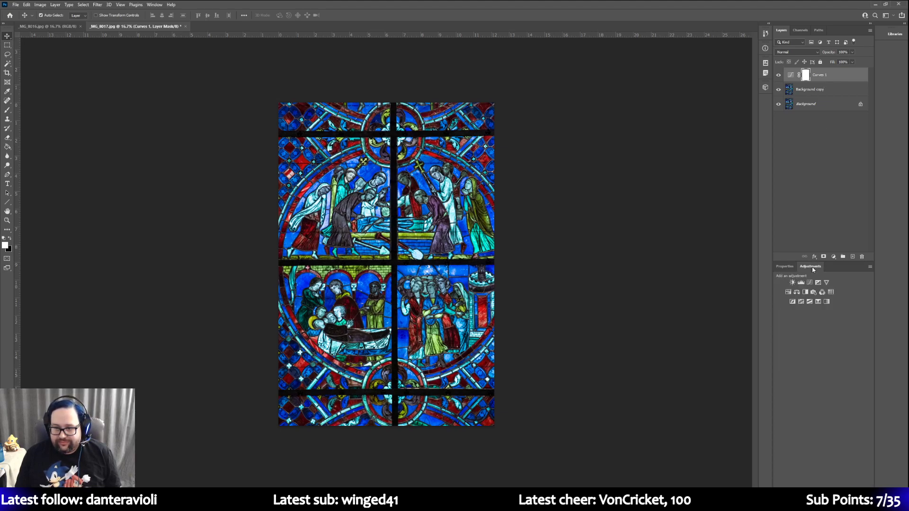
{"action": "left_click", "coordinate": [790, 293]}
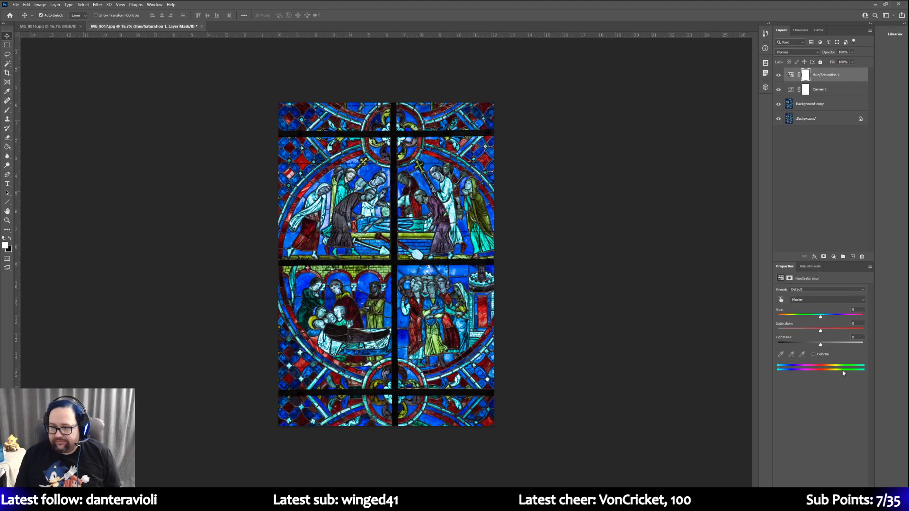
Step: Try a master hue shift of +72 and small master saturation changes in the Hue/Saturation adjustment
{"action": "mouse_move", "coordinate": [820, 331]}
{"action": "left_mouse_down"}
{"action": "mouse_move", "coordinate": [777, 332]}
{"action": "mouse_move", "coordinate": [821, 331]}
{"action": "left_mouse_up"}
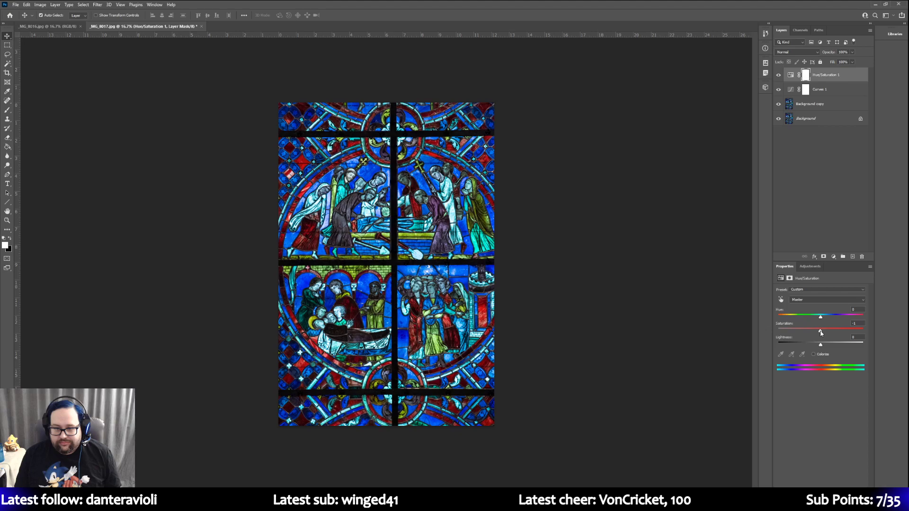
{"action": "left_click_drag", "start_coordinate": [820, 333], "coordinate": [849, 319]}
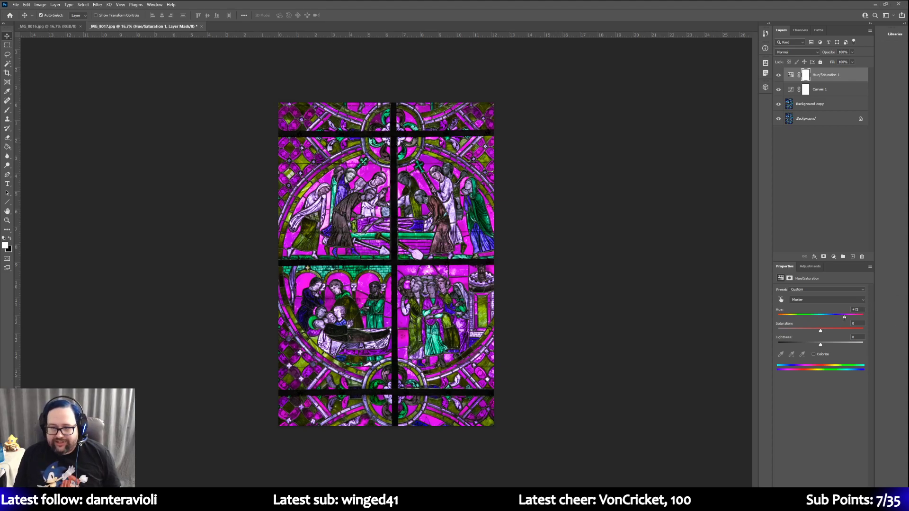
{"action": "left_click_drag", "start_coordinate": [844, 317], "coordinate": [821, 331]}
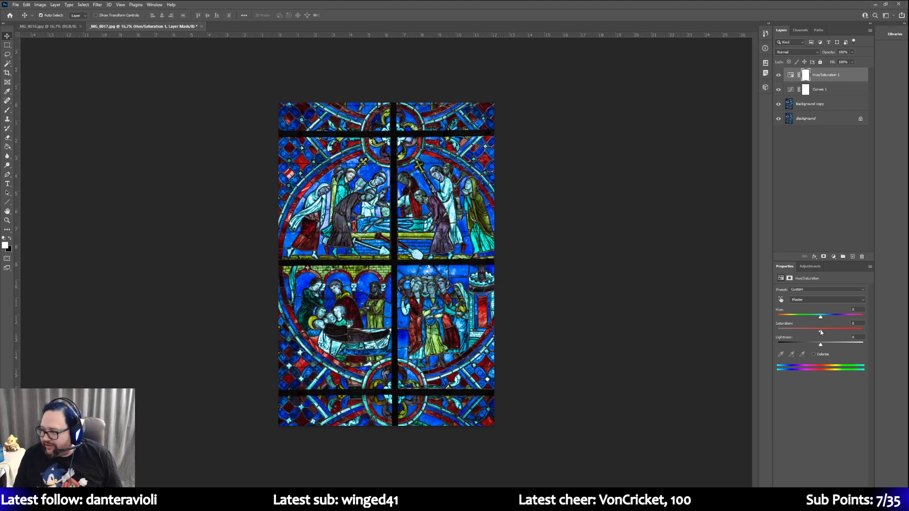
{"action": "mouse_move", "coordinate": [820, 331]}
{"action": "left_mouse_down"}
{"action": "mouse_move", "coordinate": [769, 333]}
{"action": "mouse_move", "coordinate": [822, 336]}
{"action": "left_mouse_up"}
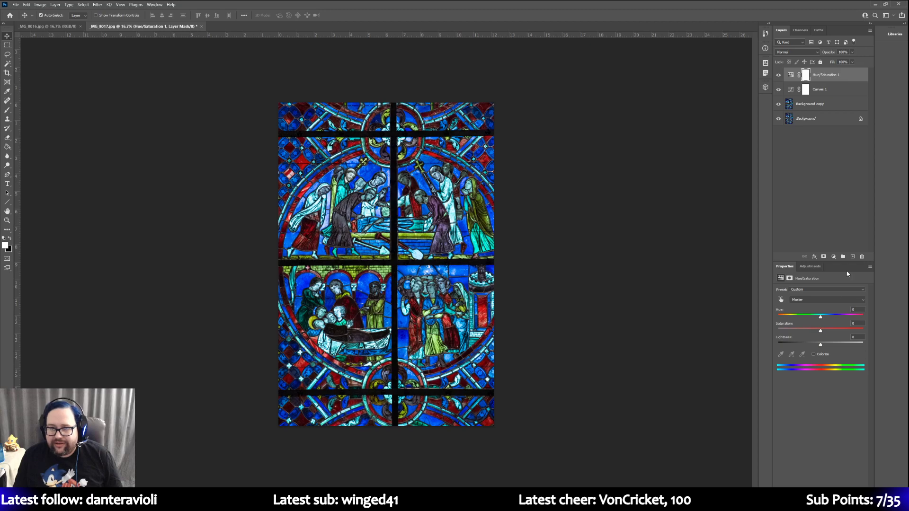
Step: Lower the saturation of the Blues range to about -15 in the Hue/Saturation adjustment
{"action": "left_click", "coordinate": [820, 301]}
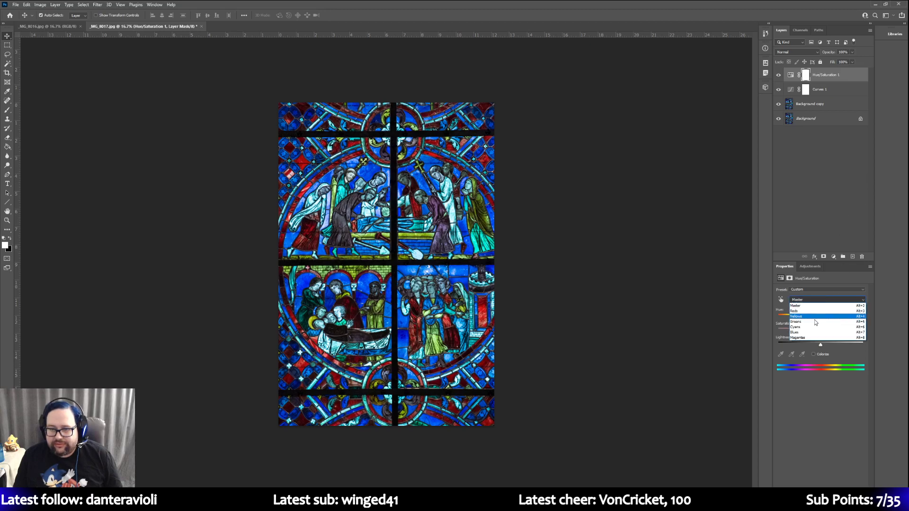
{"action": "left_click", "coordinate": [812, 333]}
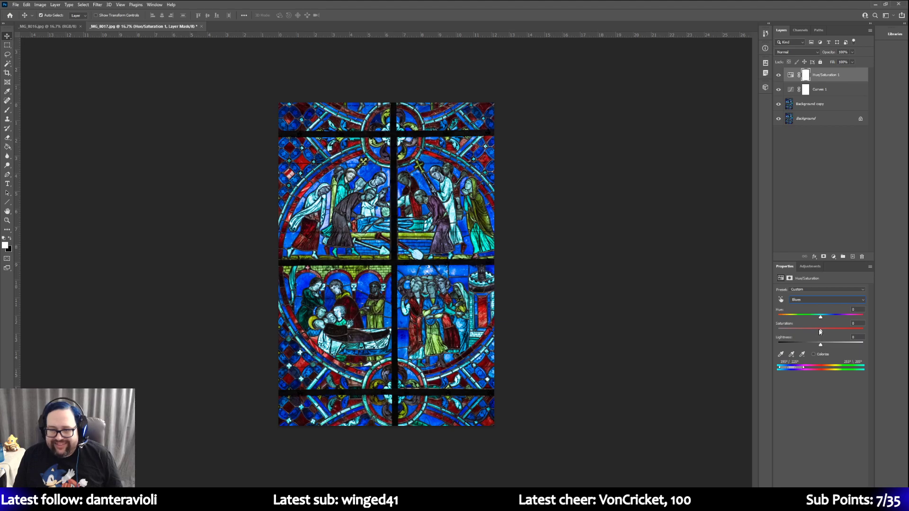
{"action": "mouse_move", "coordinate": [821, 332]}
{"action": "left_mouse_down"}
{"action": "mouse_move", "coordinate": [796, 331]}
{"action": "mouse_move", "coordinate": [816, 335]}
{"action": "left_mouse_up"}
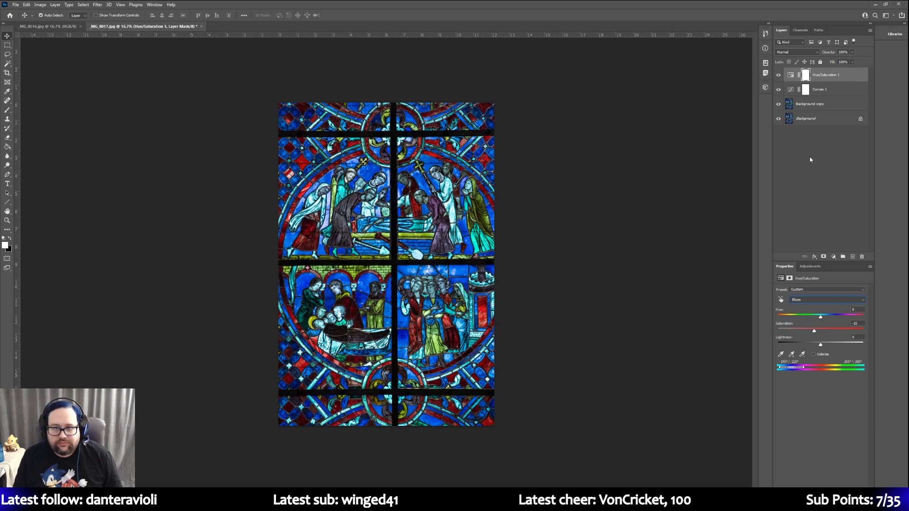
Step: Add a Brightness/Contrast adjustment above the Hue/Saturation layer with brightness about 40 and contrast about 20
{"action": "left_click", "coordinate": [811, 268]}
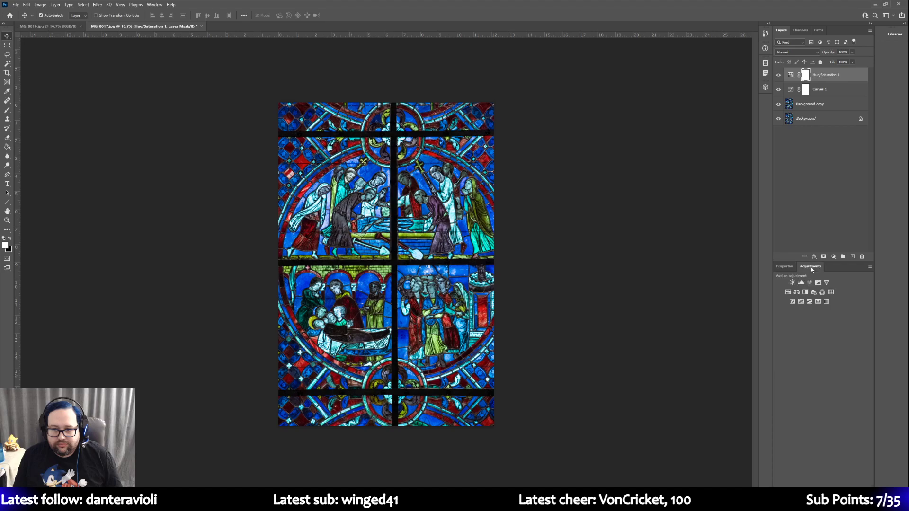
{"action": "left_click", "coordinate": [792, 283]}
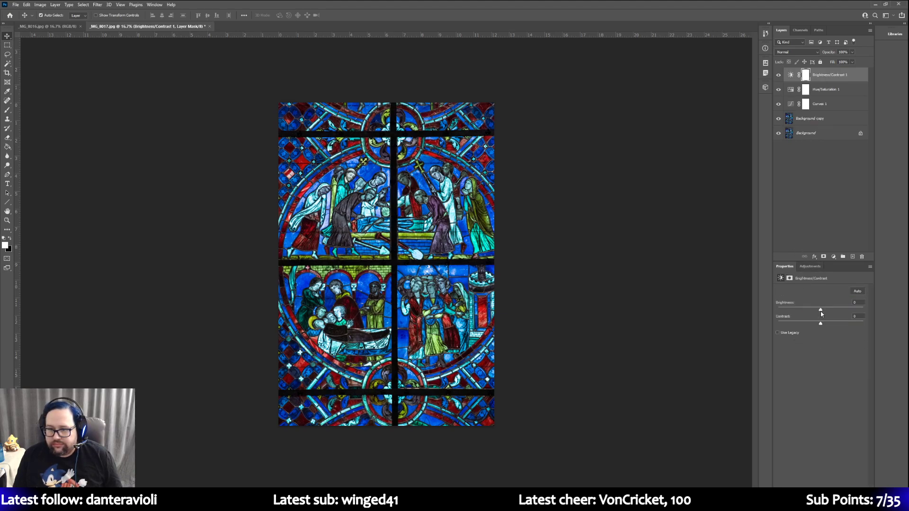
{"action": "mouse_move", "coordinate": [821, 310]}
{"action": "left_mouse_down"}
{"action": "mouse_move", "coordinate": [832, 311]}
{"action": "mouse_move", "coordinate": [830, 325]}
{"action": "left_mouse_up"}
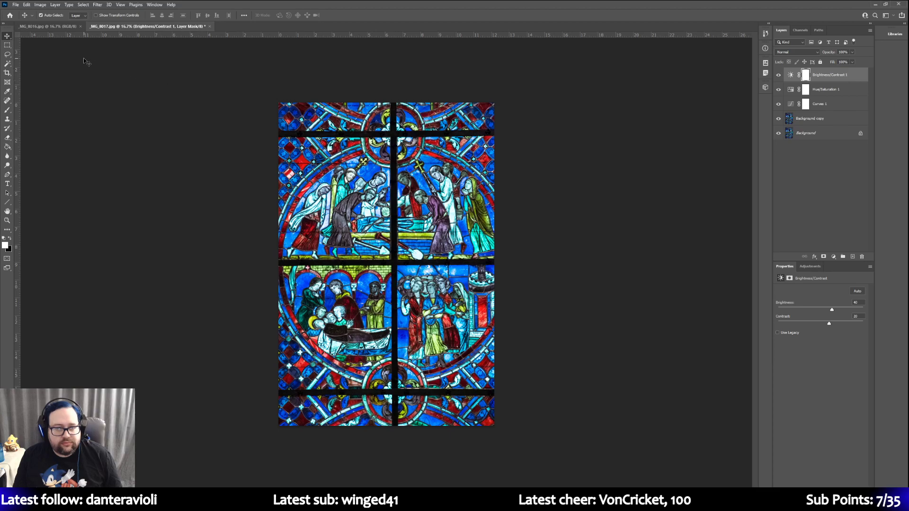
Step: Save the edited stained-glass photo as the Photoshop file 8017 in the JPEG folder
{"action": "left_click", "coordinate": [16, 5]}
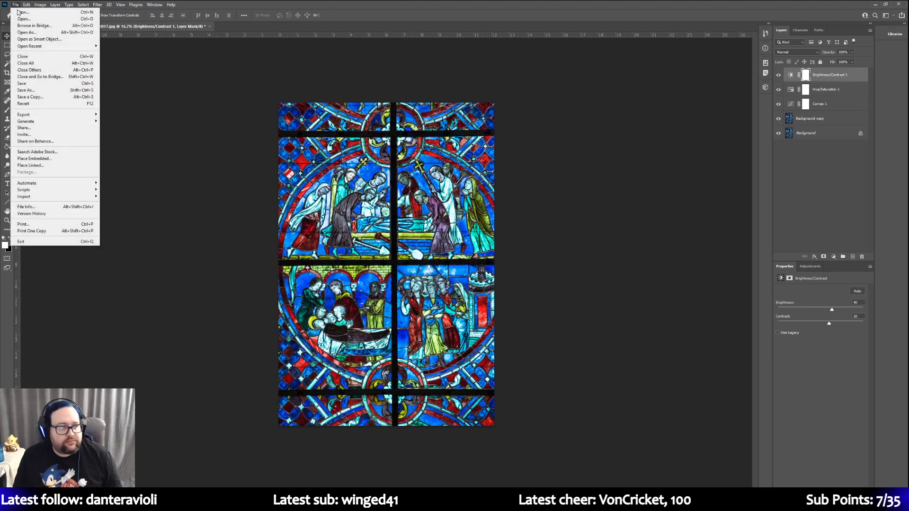
{"action": "left_click", "coordinate": [26, 90]}
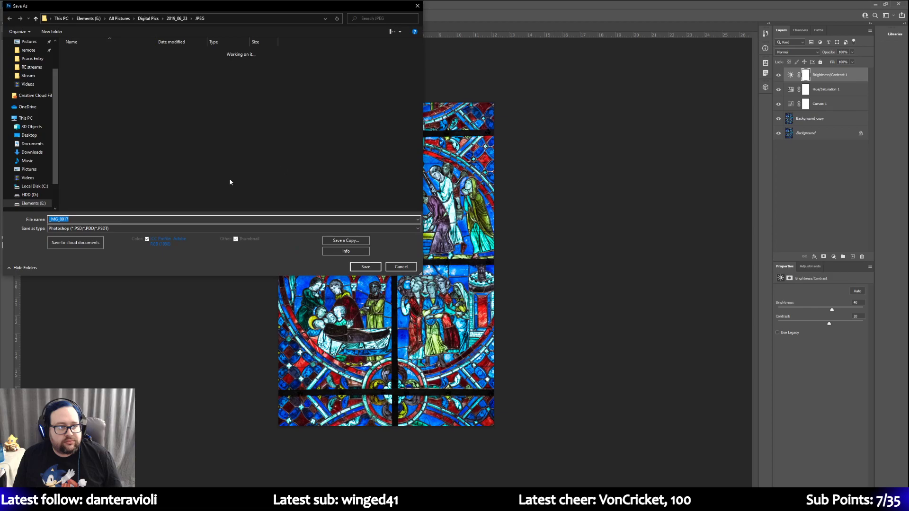
{"action": "left_click", "coordinate": [61, 219]}
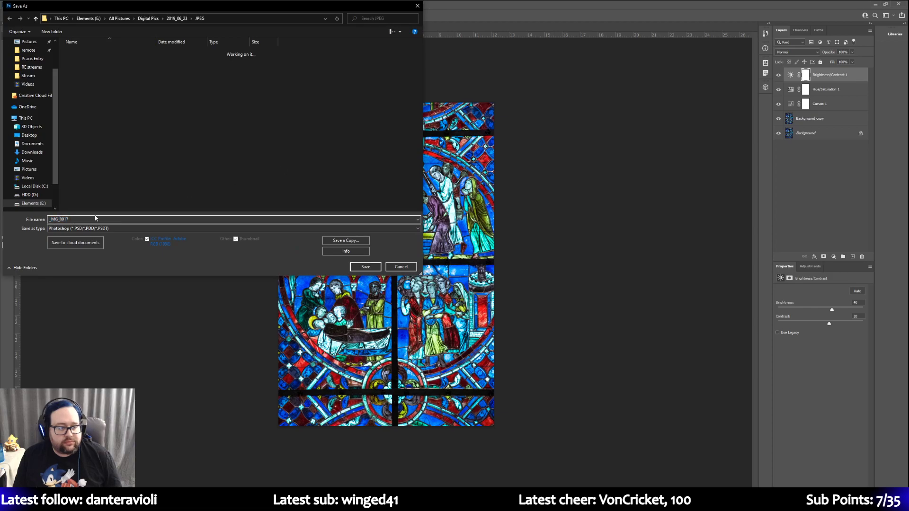
{"action": "key", "text": "BackSpace"}
{"action": "key", "text": "BackSpace"}
{"action": "key", "text": "BackSpace"}
{"action": "key", "text": "BackSpace"}
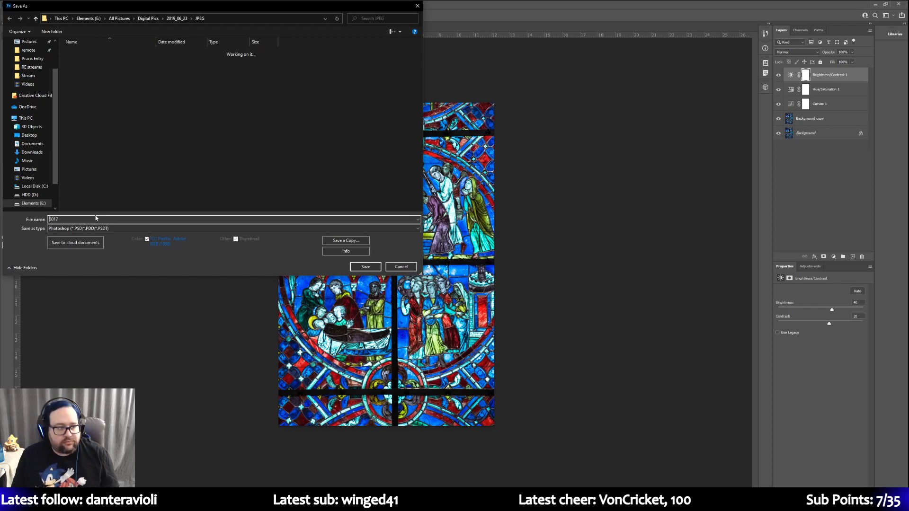
{"action": "key", "text": "Return"}
{"action": "left_click", "coordinate": [418, 107]}
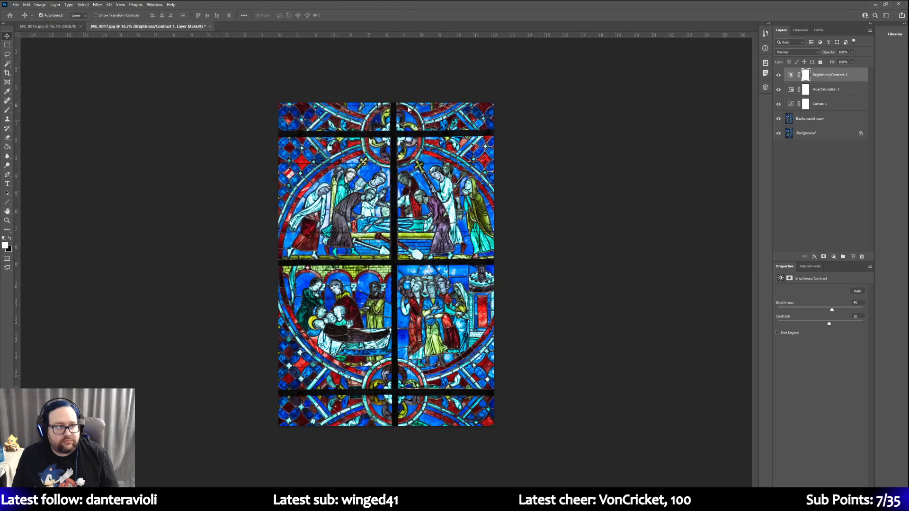
{"action": "left_click", "coordinate": [49, 28]}
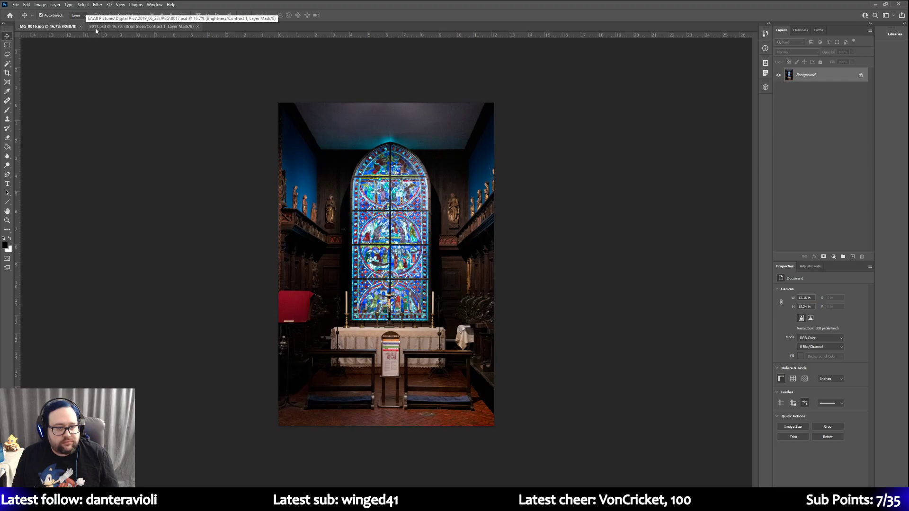
{"action": "left_click", "coordinate": [120, 29]}
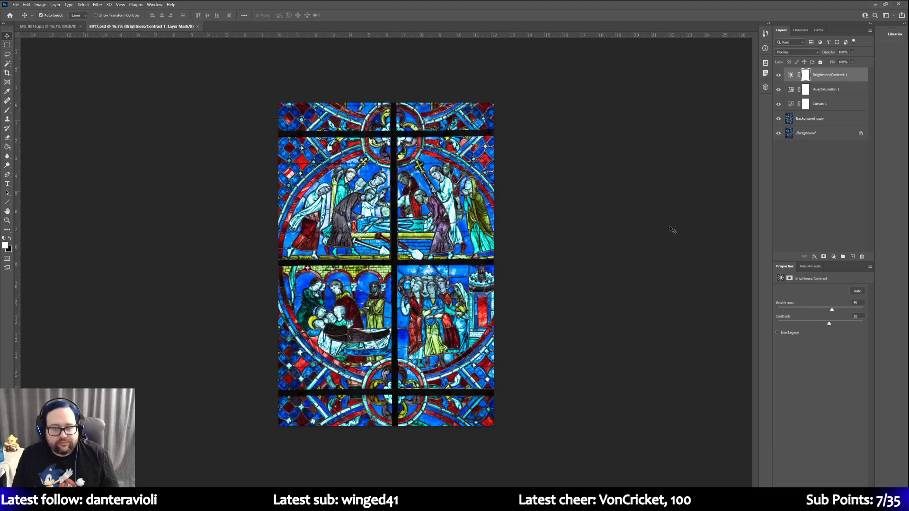
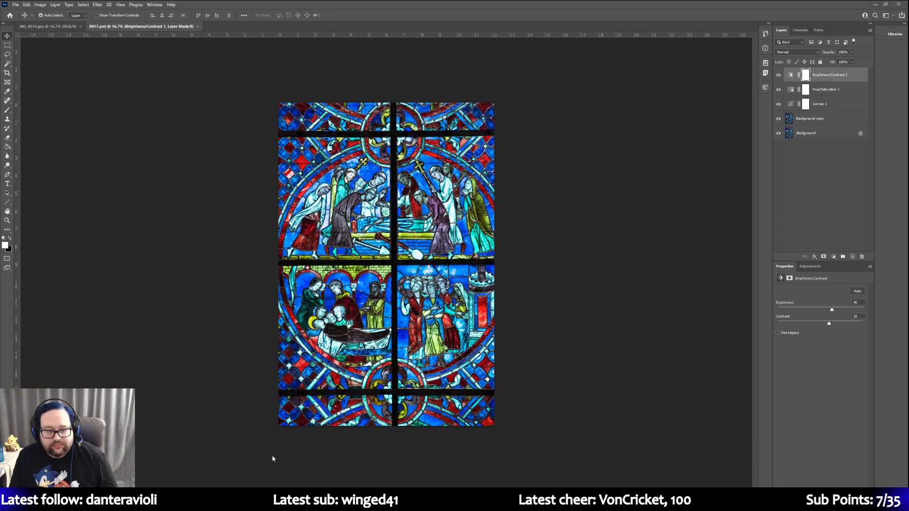
Step: Switch to Affinity Photo and duplicate the Background layer of the outdoor bookstall photo _MG_4307.jpg
{"action": "key", "text": "alt+Tab"}
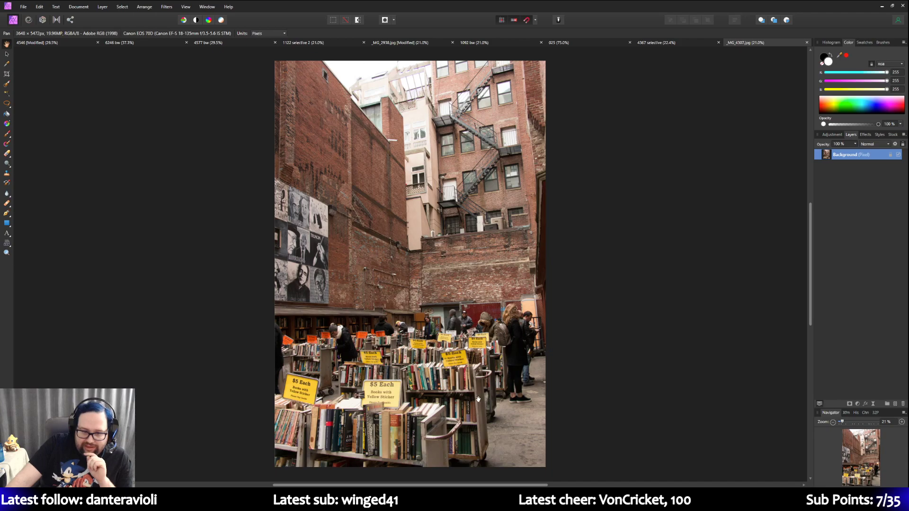
{"action": "right_click", "coordinate": [856, 161]}
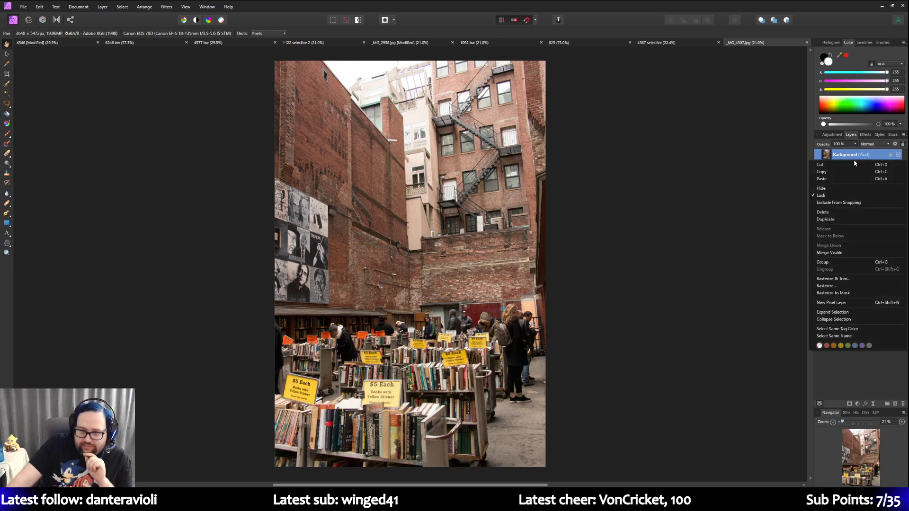
{"action": "left_click", "coordinate": [836, 220]}
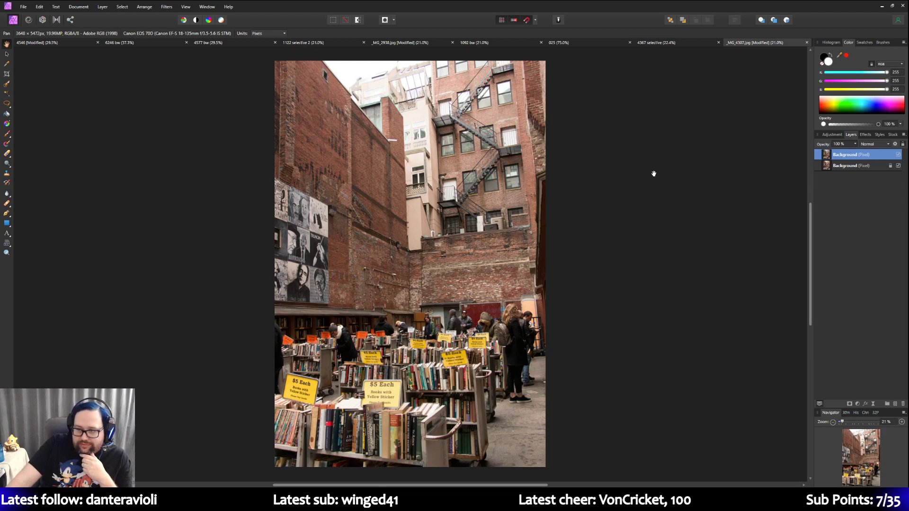
Step: Add a Curves adjustment with the black point moved in to X 0.013 and the midpoint raised to about 0.523
{"action": "left_click", "coordinate": [838, 138]}
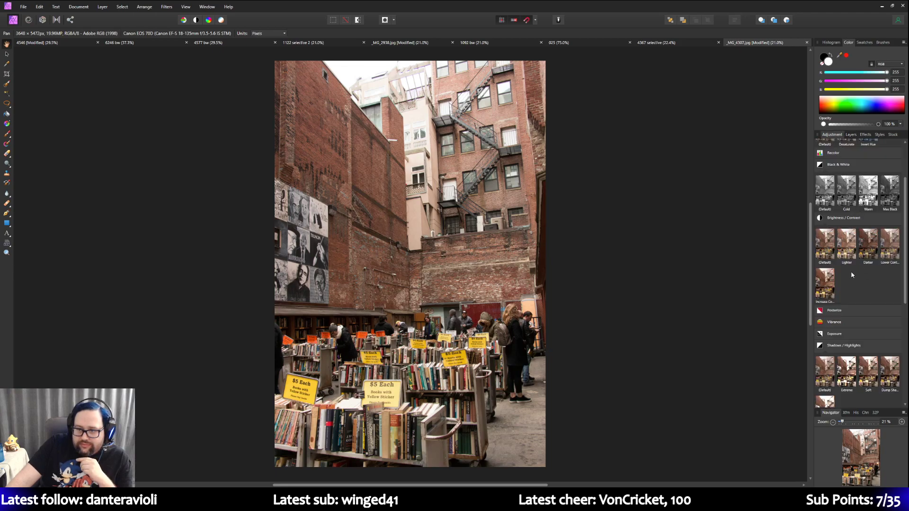
{"action": "scroll", "coordinate": [845, 316], "scroll_direction": "down", "scroll_amount": 3}
{"action": "scroll", "coordinate": [826, 306], "scroll_direction": "down", "scroll_amount": 2}
{"action": "left_click", "coordinate": [824, 322]}
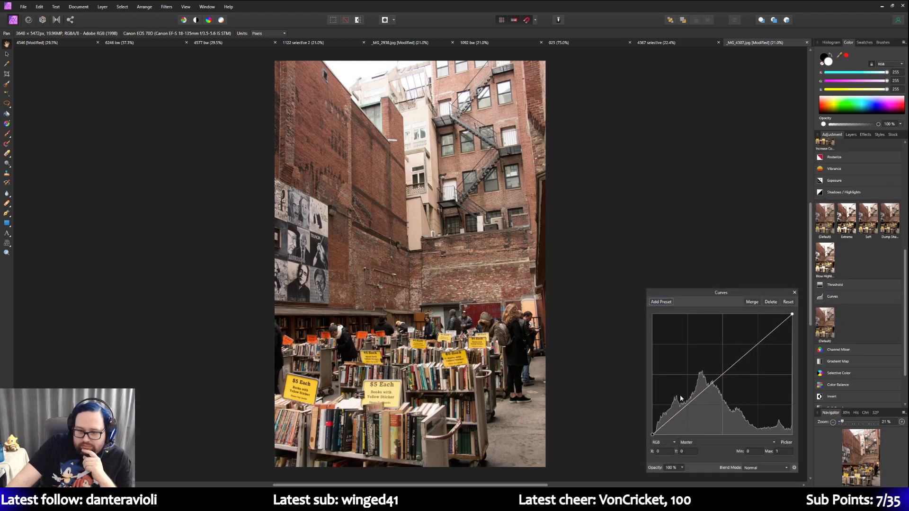
{"action": "left_click_drag", "start_coordinate": [653, 435], "coordinate": [655, 437]}
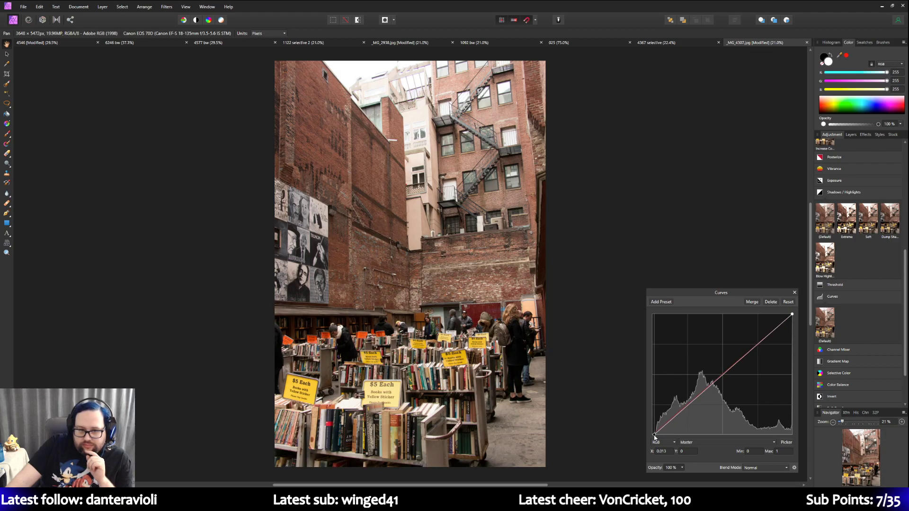
{"action": "left_click_drag", "start_coordinate": [655, 436], "coordinate": [654, 435]}
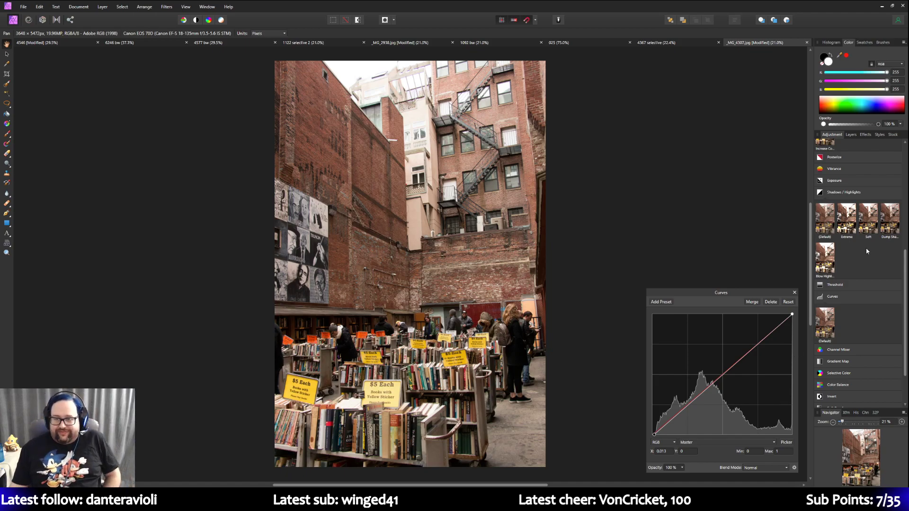
{"action": "left_click_drag", "start_coordinate": [723, 374], "coordinate": [723, 371]}
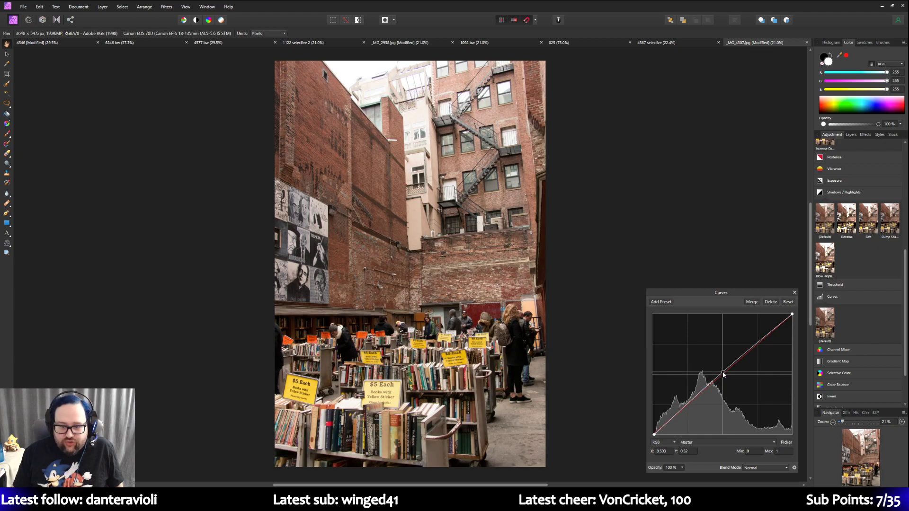
Step: Add a Brightness / Contrast adjustment above the Curves adjustment and set its contrast to 13%
{"action": "scroll", "coordinate": [847, 294], "scroll_direction": "up", "scroll_amount": 5}
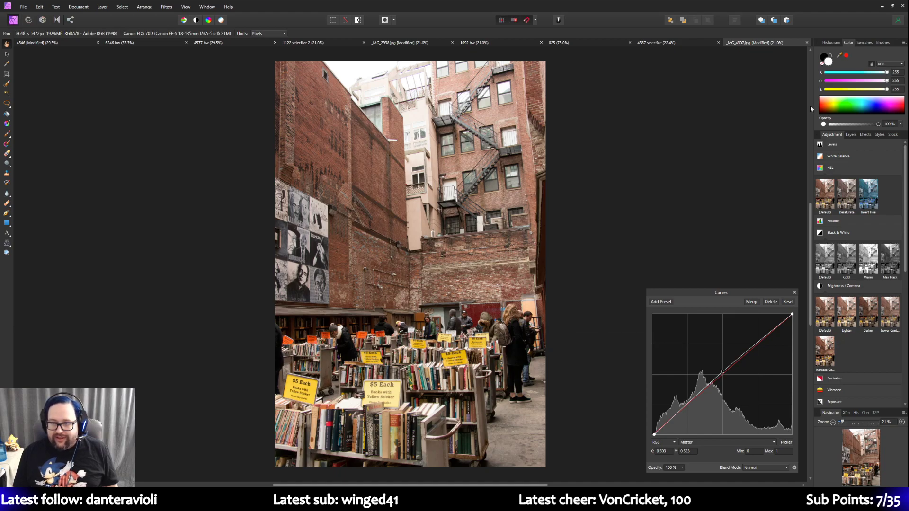
{"action": "left_click", "coordinate": [851, 134]}
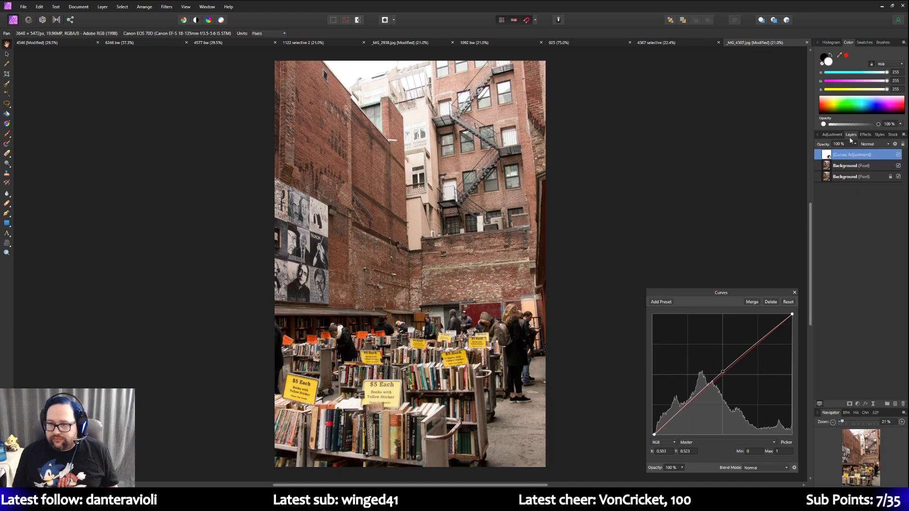
{"action": "left_click", "coordinate": [832, 135]}
{"action": "scroll", "coordinate": [831, 171], "scroll_direction": "down", "scroll_amount": 1}
{"action": "left_click", "coordinate": [831, 170]}
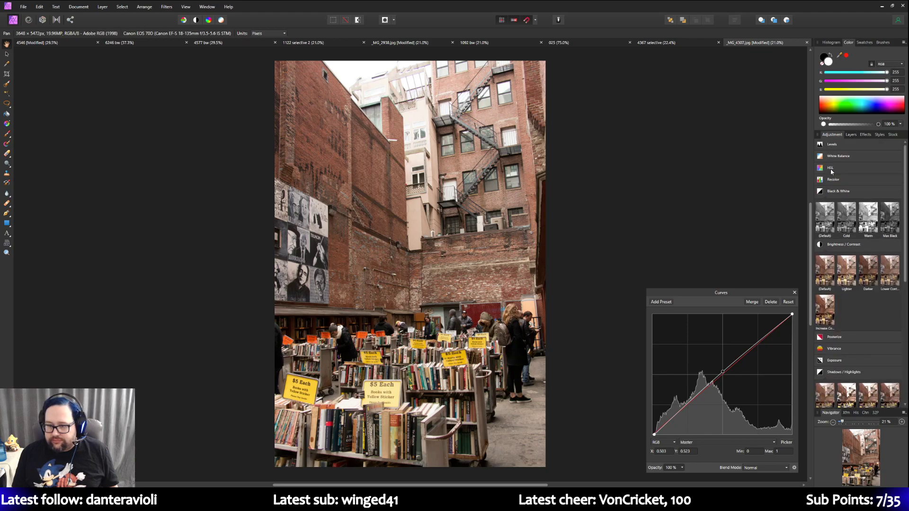
{"action": "left_click", "coordinate": [832, 284]}
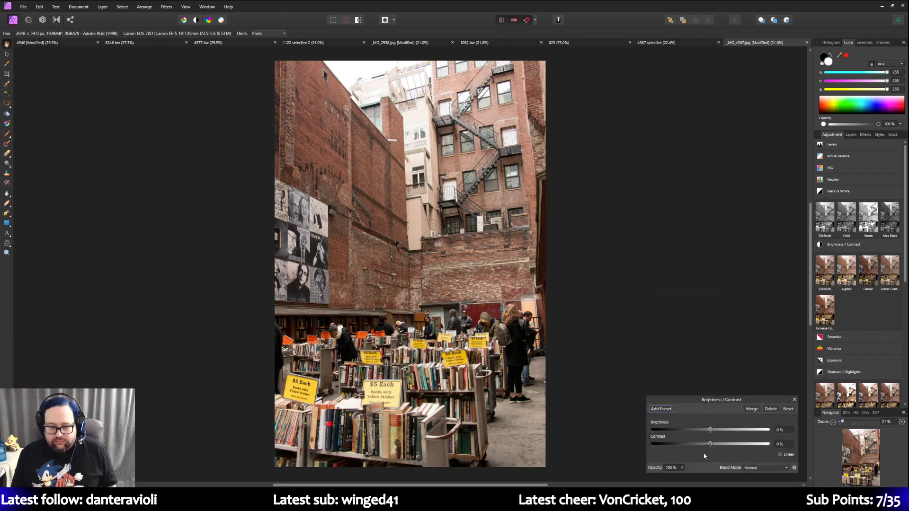
{"action": "mouse_move", "coordinate": [710, 430]}
{"action": "left_mouse_down"}
{"action": "mouse_move", "coordinate": [728, 444]}
{"action": "mouse_move", "coordinate": [718, 445]}
{"action": "left_mouse_up"}
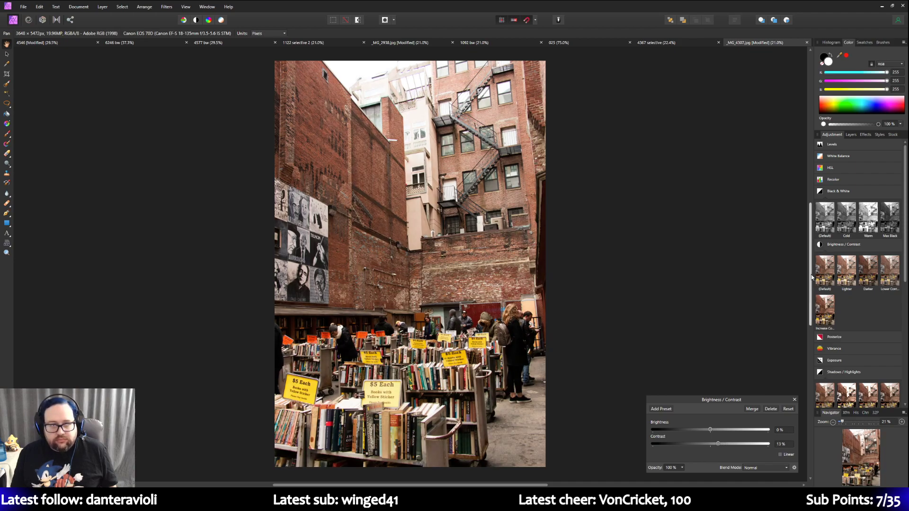
Step: Add an HSL adjustment above the Brightness / Contrast adjustment and lower its overall saturation shift to about -10%
{"action": "left_click", "coordinate": [853, 136]}
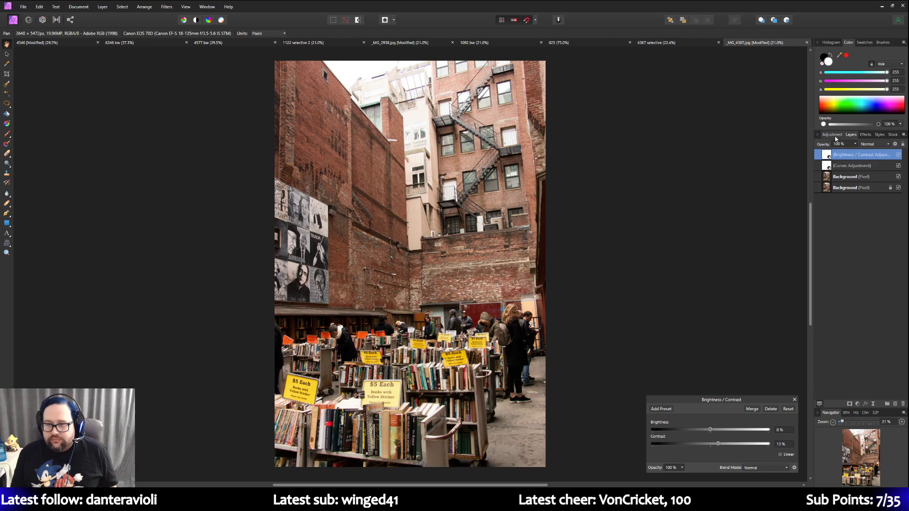
{"action": "left_click", "coordinate": [832, 135]}
{"action": "scroll", "coordinate": [834, 190], "scroll_direction": "up", "scroll_amount": 2}
{"action": "left_click", "coordinate": [833, 190]}
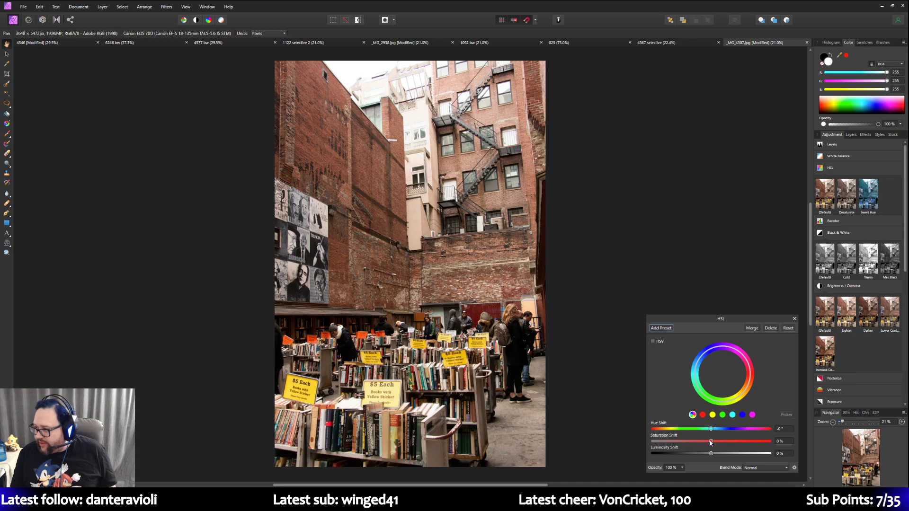
{"action": "left_click_drag", "start_coordinate": [710, 444], "coordinate": [700, 440]}
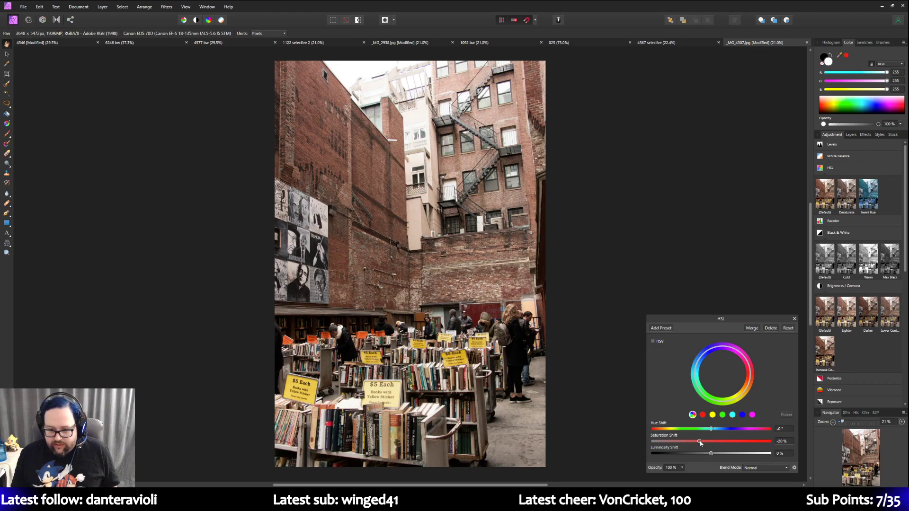
{"action": "left_click_drag", "start_coordinate": [700, 443], "coordinate": [701, 443]}
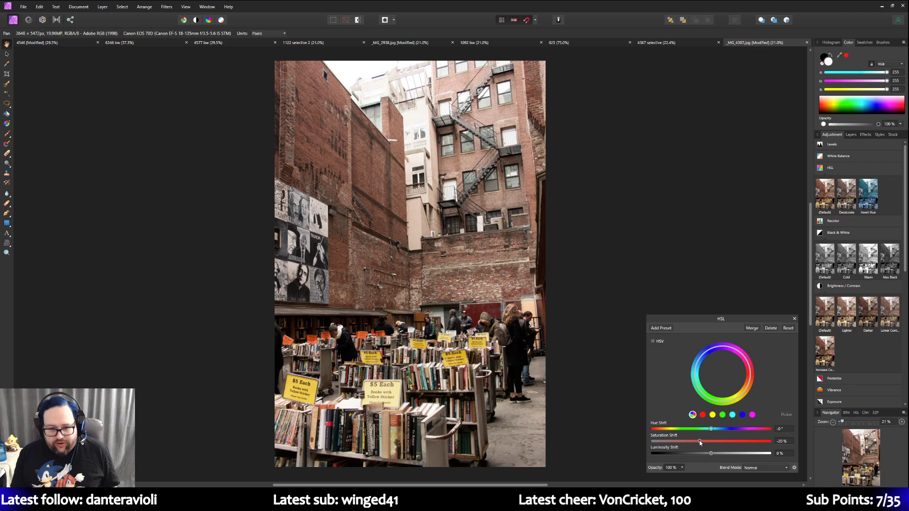
{"action": "left_click_drag", "start_coordinate": [700, 443], "coordinate": [703, 443]}
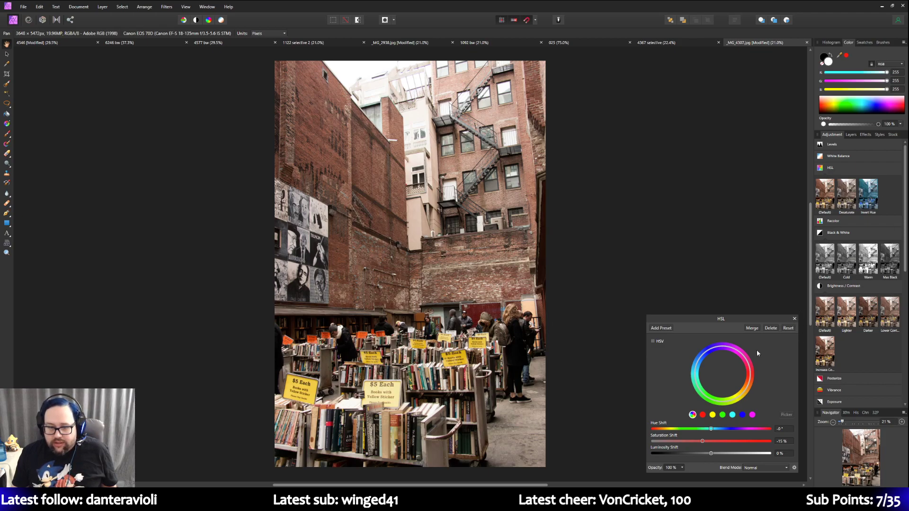
{"action": "left_click_drag", "start_coordinate": [702, 440], "coordinate": [706, 442]}
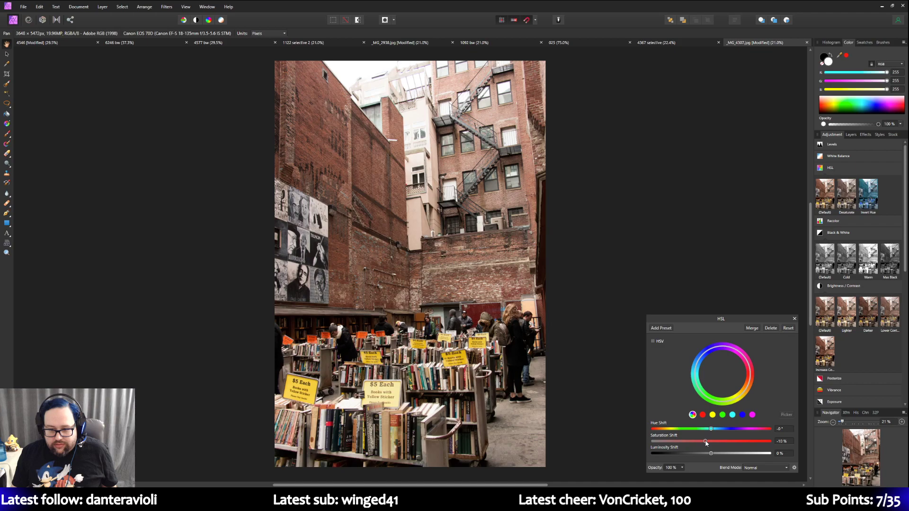
{"action": "left_click", "coordinate": [794, 318]}
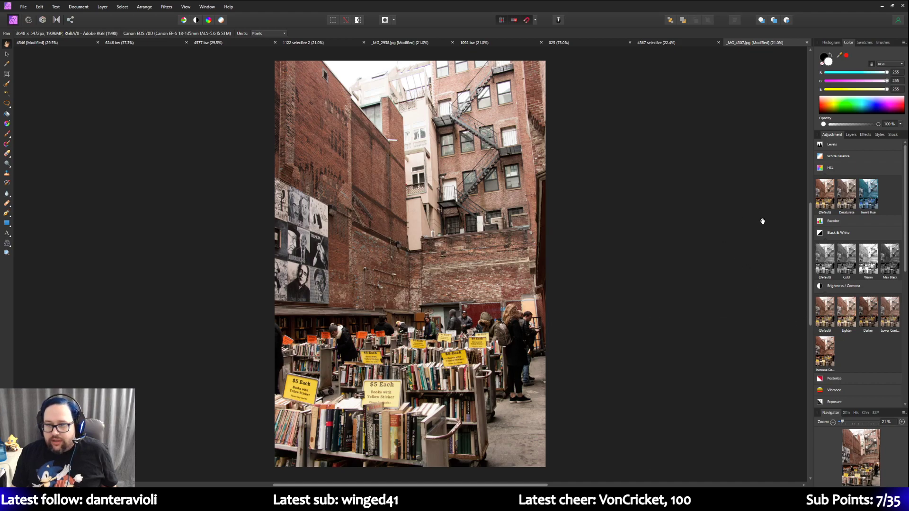
Step: Add a Black & White adjustment from the Max Black preset above the HSL adjustment and set its yellow value to 92%
{"action": "left_click", "coordinate": [852, 135]}
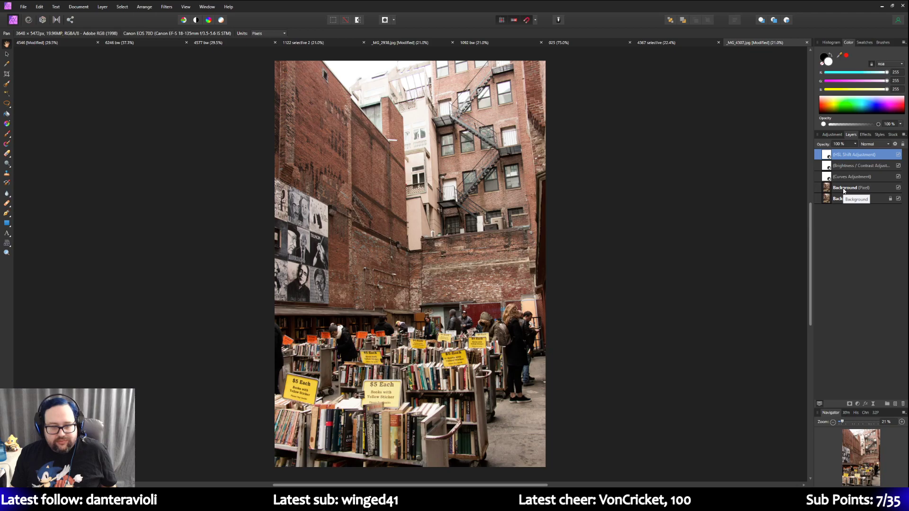
{"action": "left_click", "coordinate": [833, 136]}
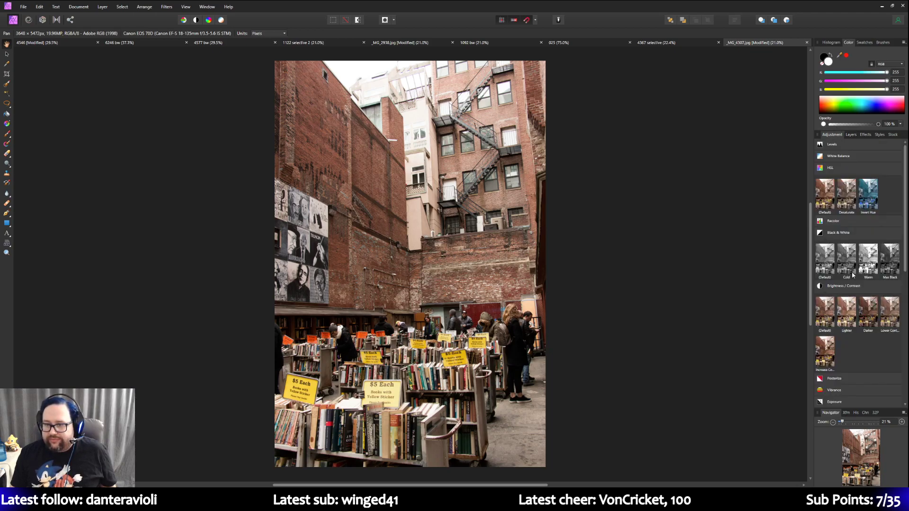
{"action": "left_click", "coordinate": [895, 263]}
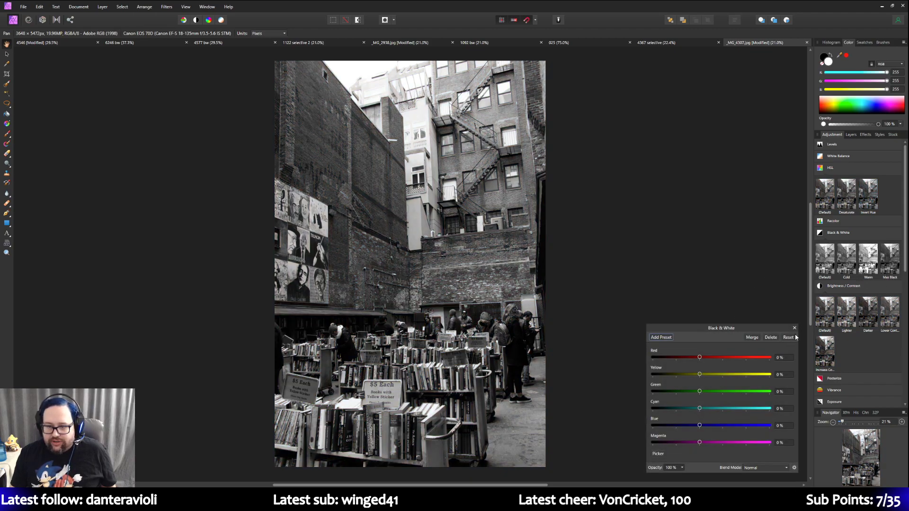
{"action": "left_click_drag", "start_coordinate": [701, 359], "coordinate": [721, 376]}
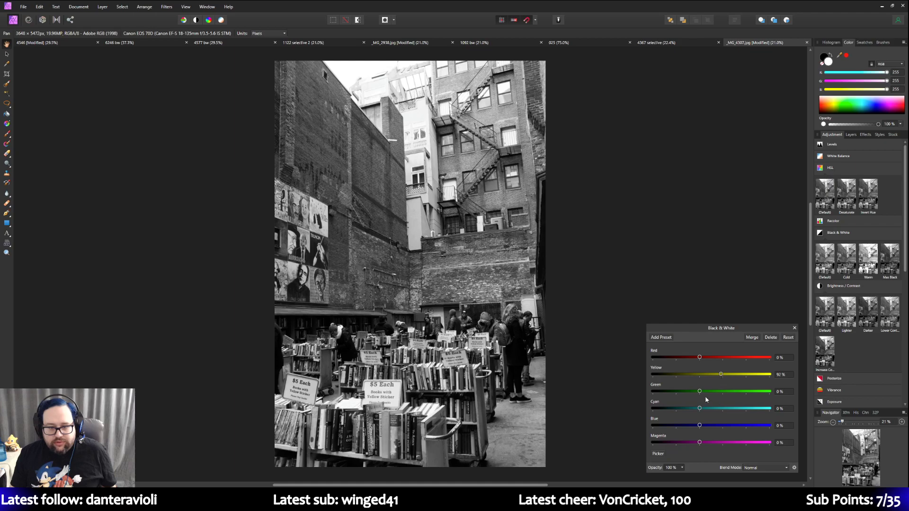
Step: Lower the red value of the Black & White adjustment to -31%
{"action": "left_click_drag", "start_coordinate": [699, 357], "coordinate": [692, 357]}
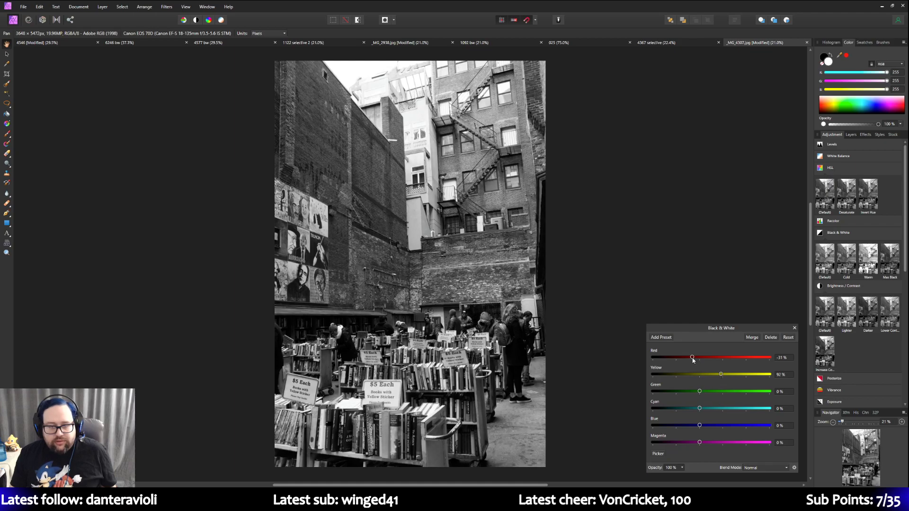
{"action": "left_click", "coordinate": [850, 134]}
{"action": "left_click", "coordinate": [828, 135]}
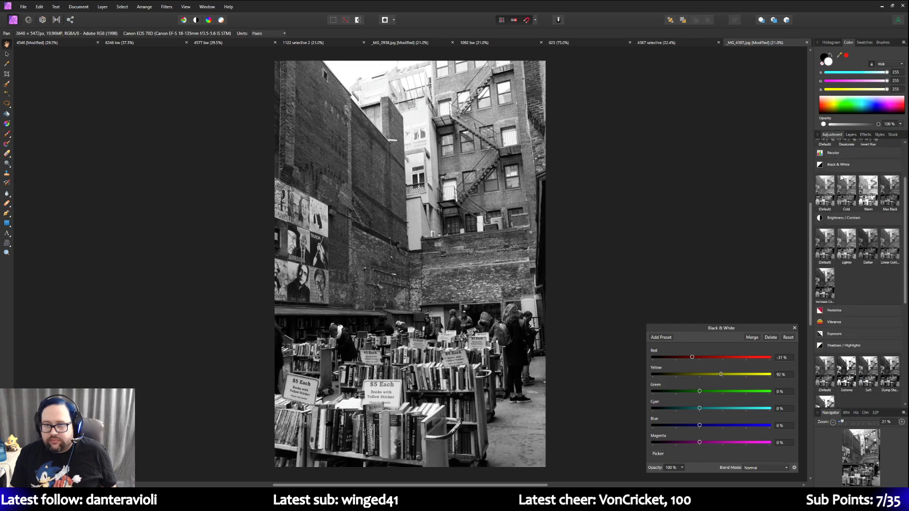
Step: Add a Shadows / Highlights adjustment from the Default preset and raise its shadows to 20%
{"action": "left_click", "coordinate": [831, 169]}
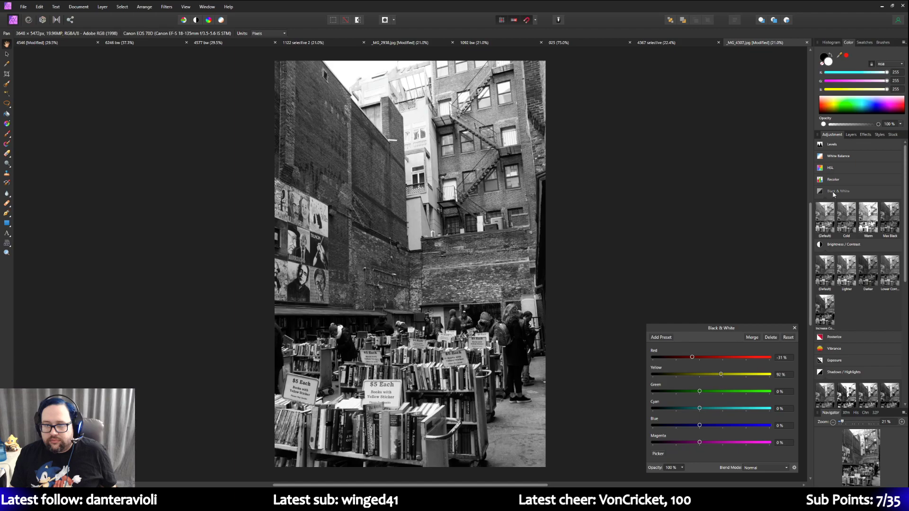
{"action": "left_click", "coordinate": [833, 191]}
{"action": "left_click", "coordinate": [835, 203]}
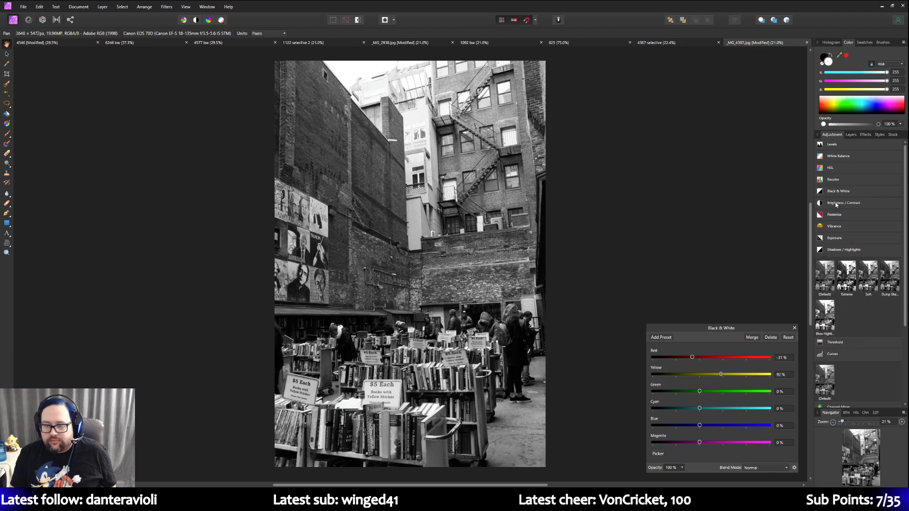
{"action": "left_click", "coordinate": [828, 273]}
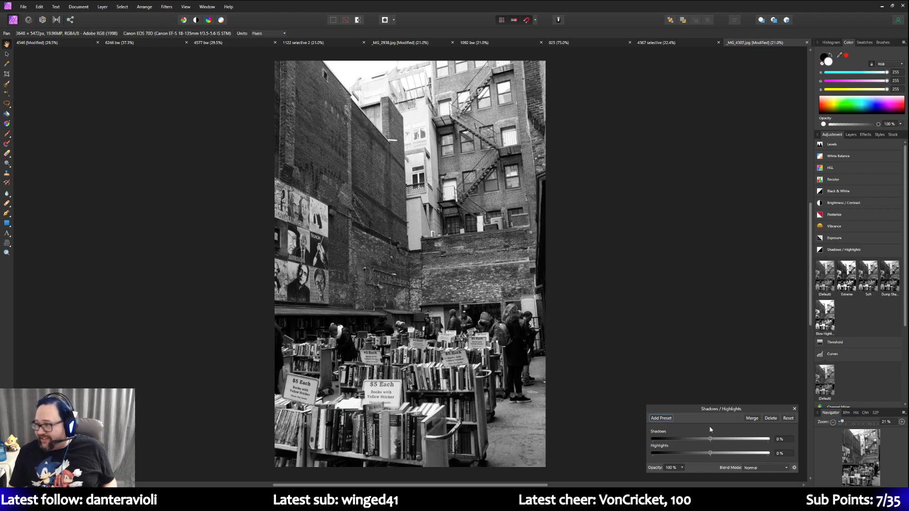
{"action": "mouse_move", "coordinate": [711, 441]}
{"action": "left_mouse_down"}
{"action": "mouse_move", "coordinate": [729, 438]}
{"action": "mouse_move", "coordinate": [716, 438]}
{"action": "left_mouse_up"}
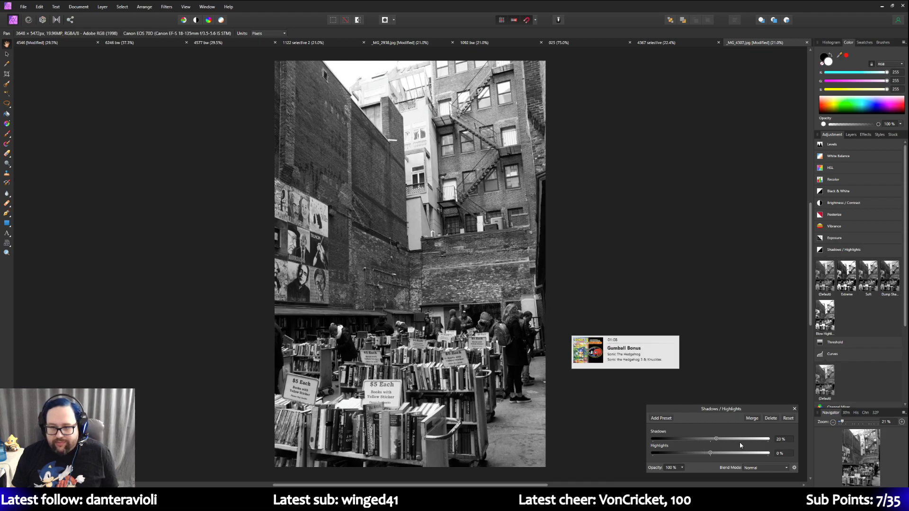
Step: Save the bookstall photo as an Affinity file named 4307 in the Stream folder
{"action": "left_click", "coordinate": [39, 9]}
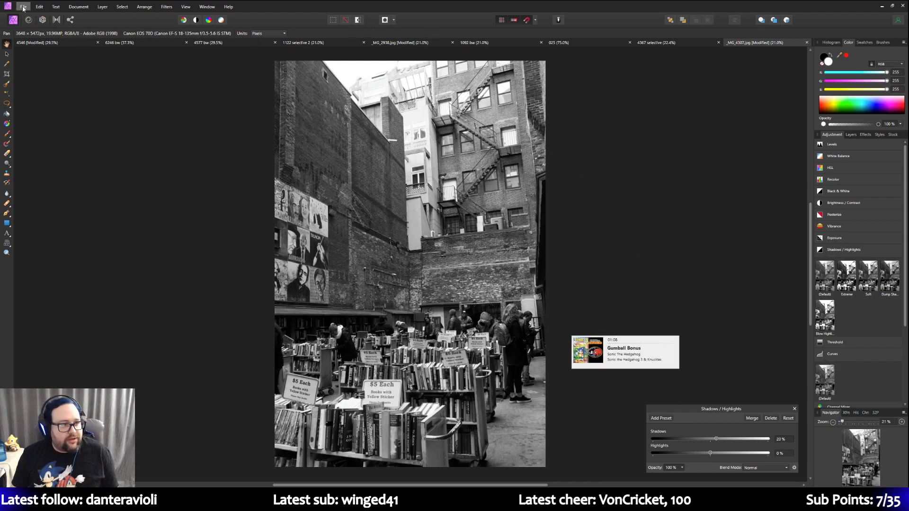
{"action": "left_click", "coordinate": [34, 120]}
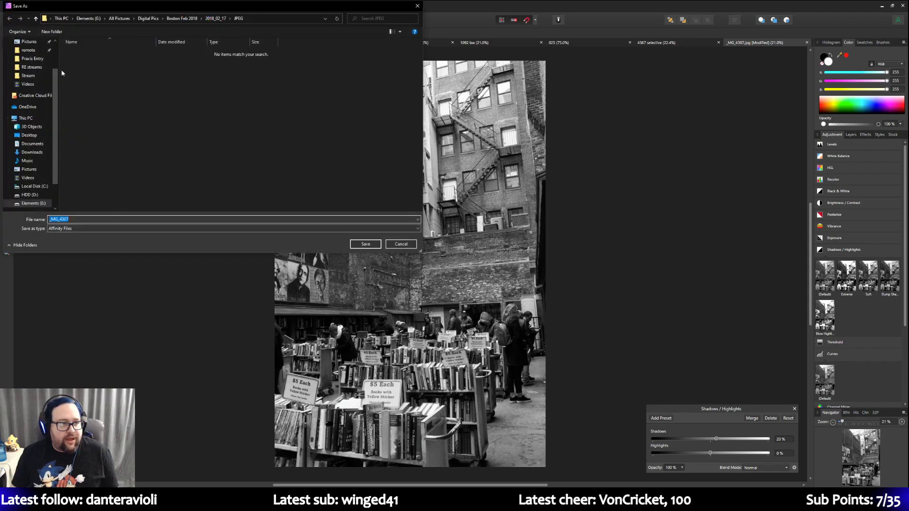
{"action": "left_click", "coordinate": [28, 76]}
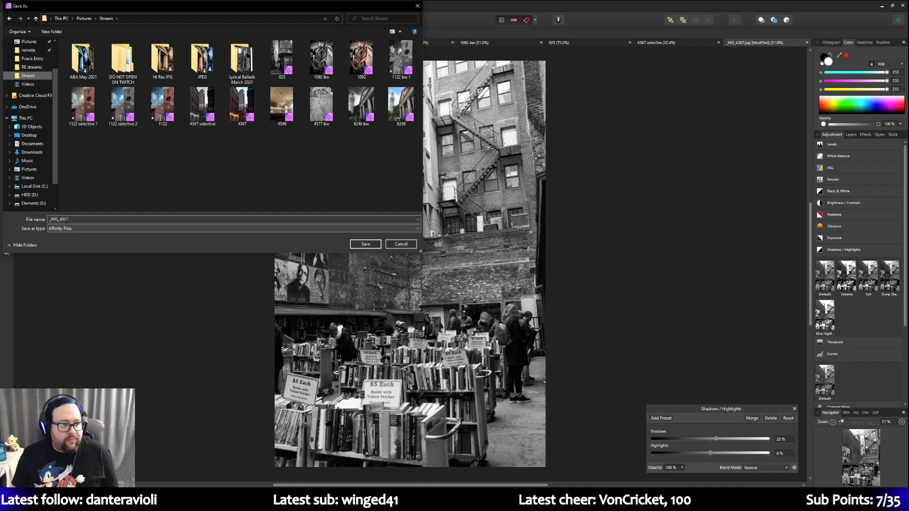
{"action": "double_click", "coordinate": [60, 220]}
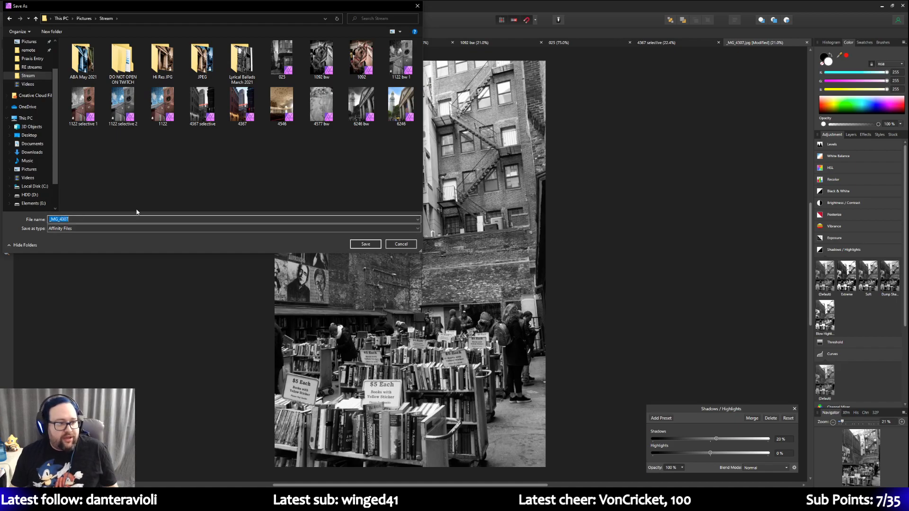
{"action": "left_click", "coordinate": [59, 218]}
{"action": "key", "text": "BackSpace"}
{"action": "key", "text": "BackSpace"}
{"action": "key", "text": "BackSpace"}
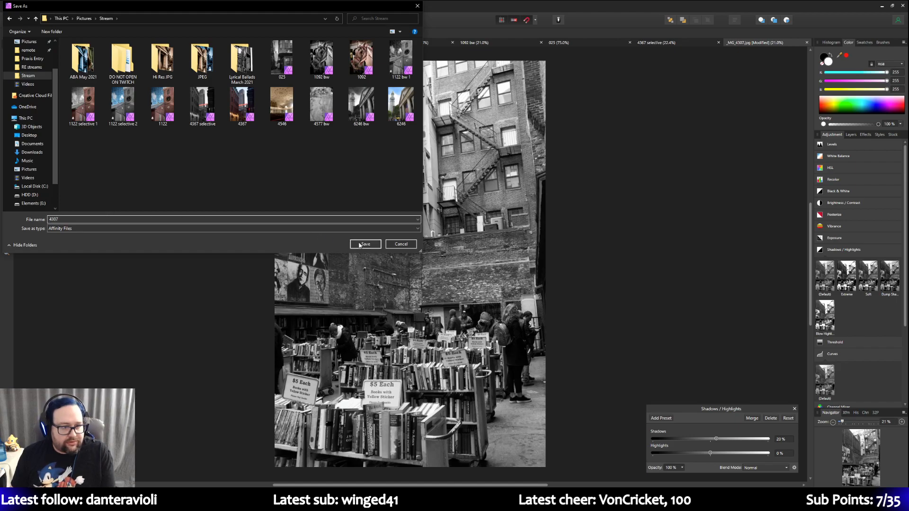
{"action": "left_click", "coordinate": [366, 244]}
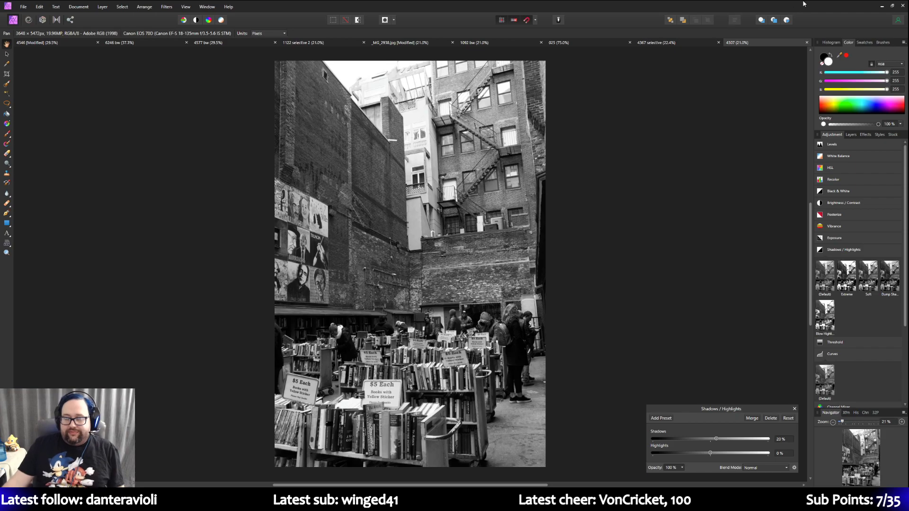
Step: Close all open photos, discarding the unsaved changes to _MG_2938.jpg and 4546
{"action": "left_click", "coordinate": [902, 6]}
{"action": "left_click", "coordinate": [902, 6]}
{"action": "left_click", "coordinate": [903, 7]}
{"action": "left_click", "coordinate": [902, 6]}
{"action": "left_click", "coordinate": [903, 6]}
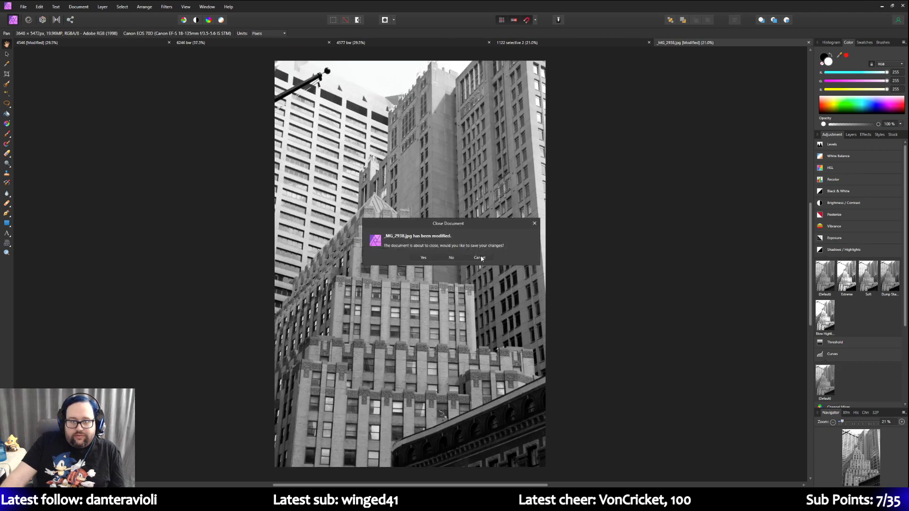
{"action": "left_click", "coordinate": [451, 258]}
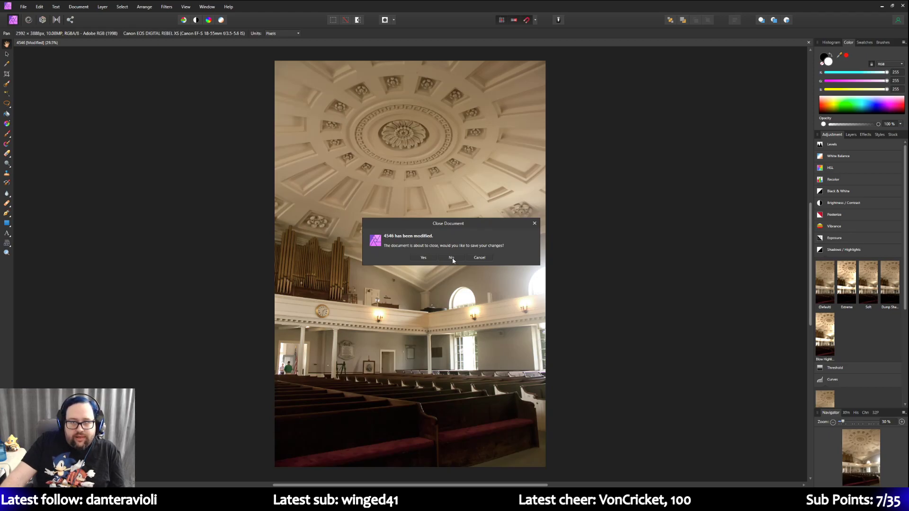
{"action": "left_click", "coordinate": [451, 258]}
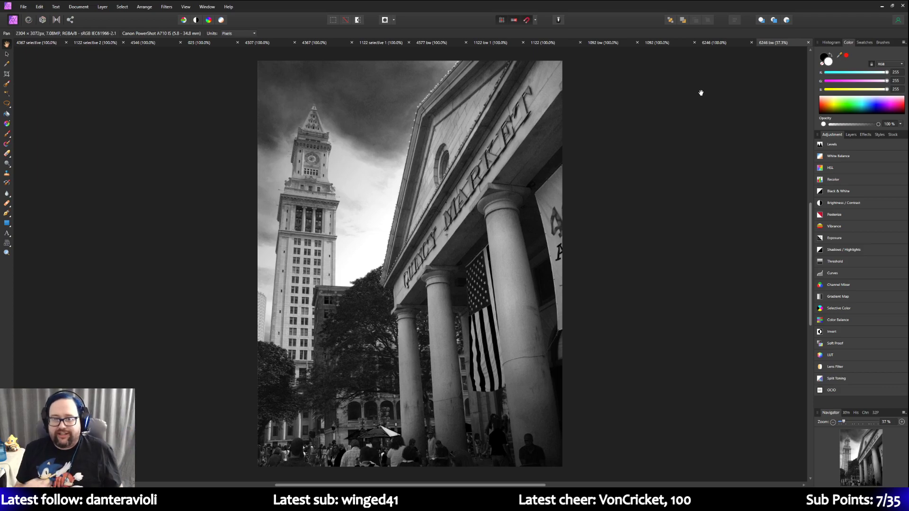
Step: Compare the color, black-and-white and selective-color versions of the Quincy Market, horse and clock tower photos
{"action": "left_click", "coordinate": [709, 44]}
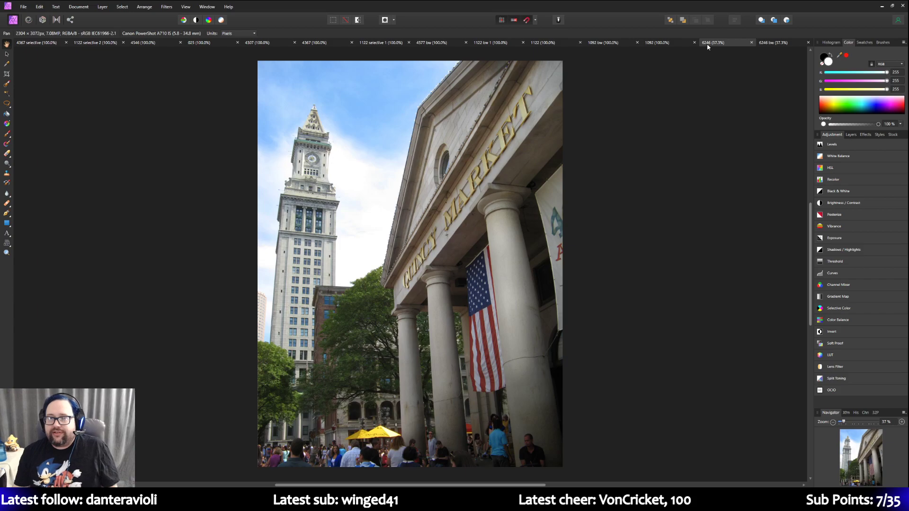
{"action": "left_click", "coordinate": [770, 45]}
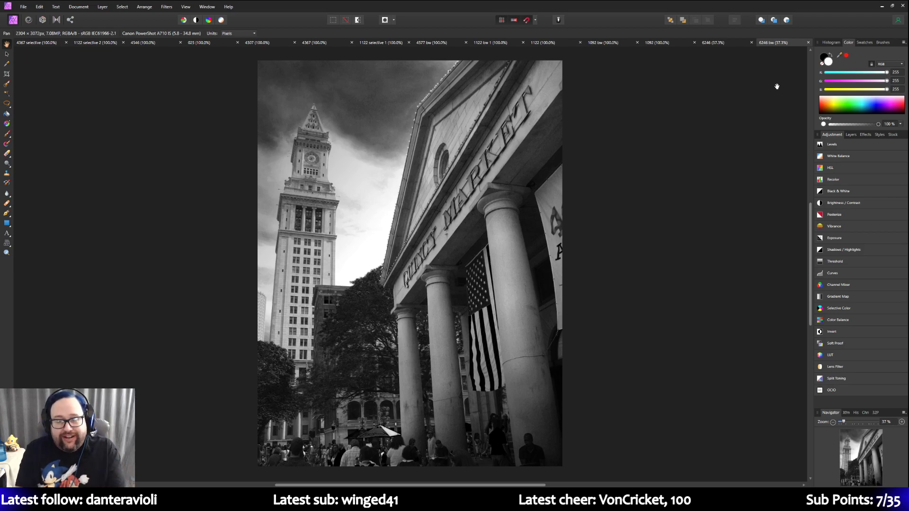
{"action": "left_click", "coordinate": [657, 45]}
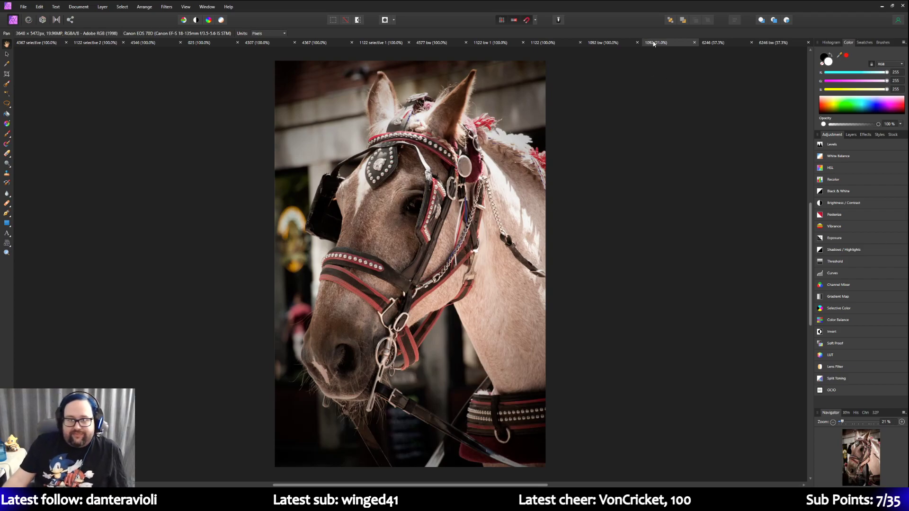
{"action": "left_click", "coordinate": [602, 43]}
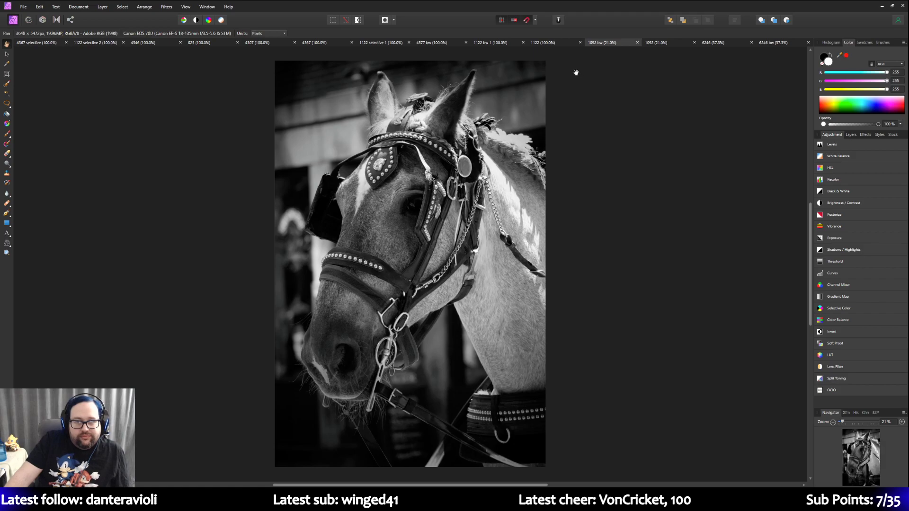
{"action": "left_click", "coordinate": [538, 44]}
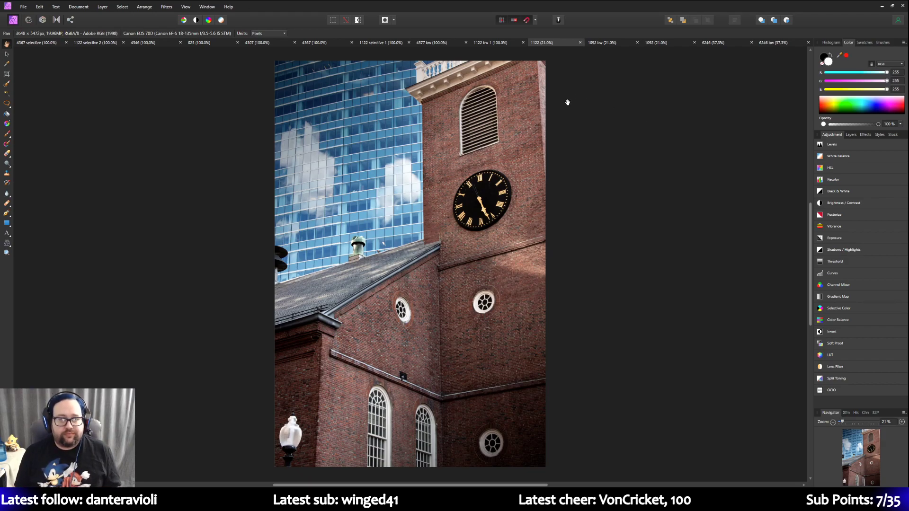
{"action": "left_click", "coordinate": [499, 44]}
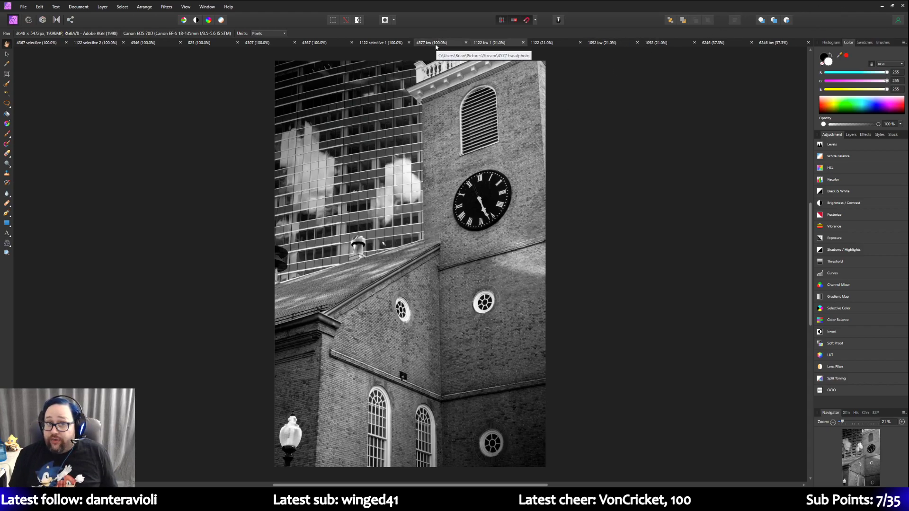
{"action": "left_click", "coordinate": [379, 43]}
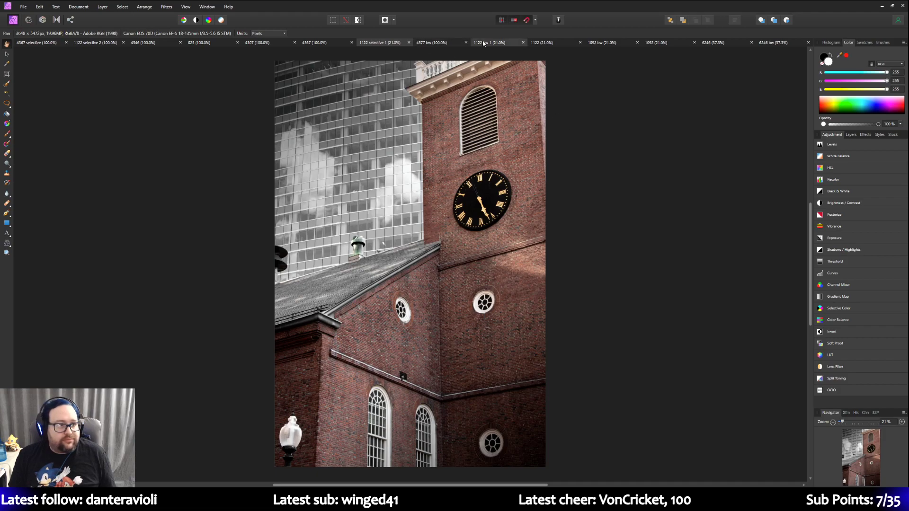
{"action": "left_click", "coordinate": [93, 44]}
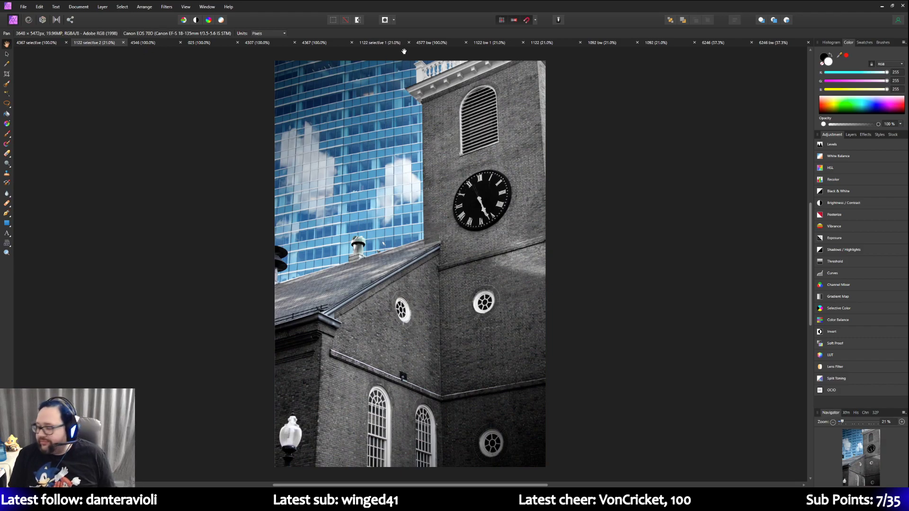
Step: Review the finished photos 4367, 4307, 025 and 4546, ending with the selective-color version of 4367
{"action": "left_click", "coordinate": [320, 43]}
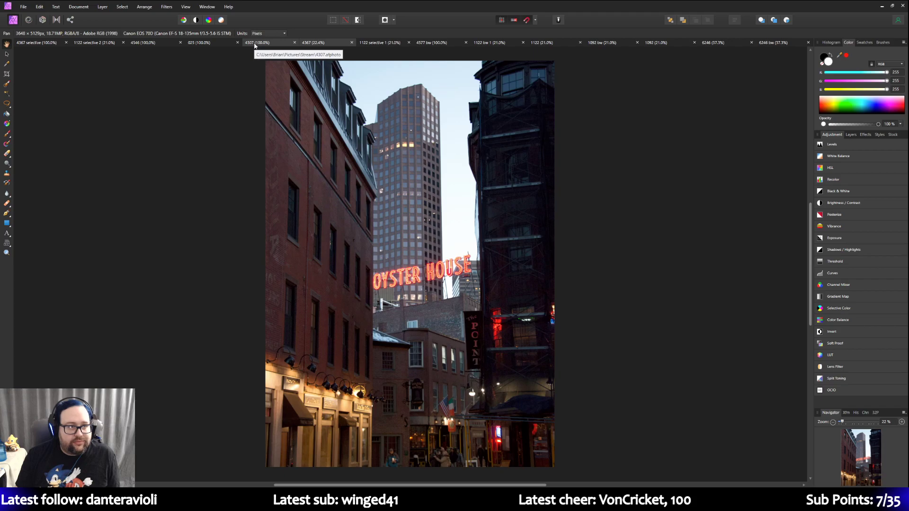
{"action": "left_click", "coordinate": [254, 43]}
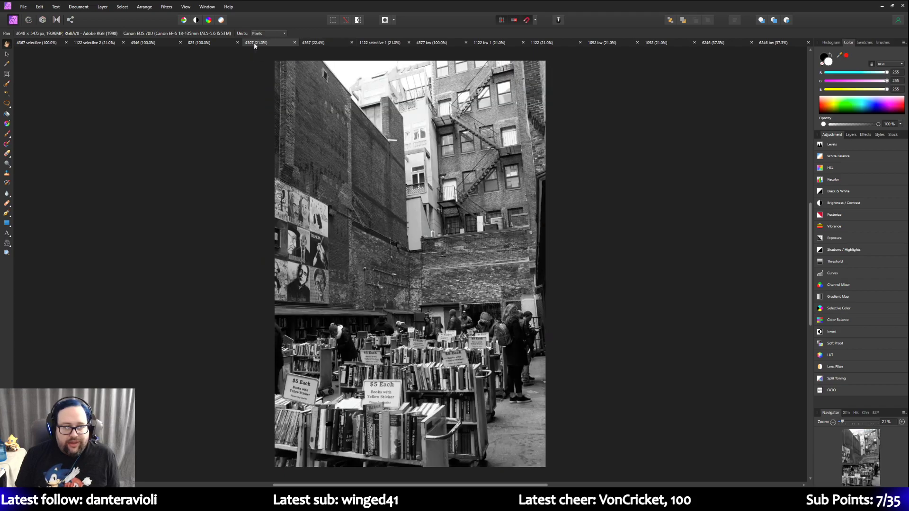
{"action": "left_click", "coordinate": [202, 43]}
{"action": "left_click_drag", "start_coordinate": [412, 485], "coordinate": [369, 485]}
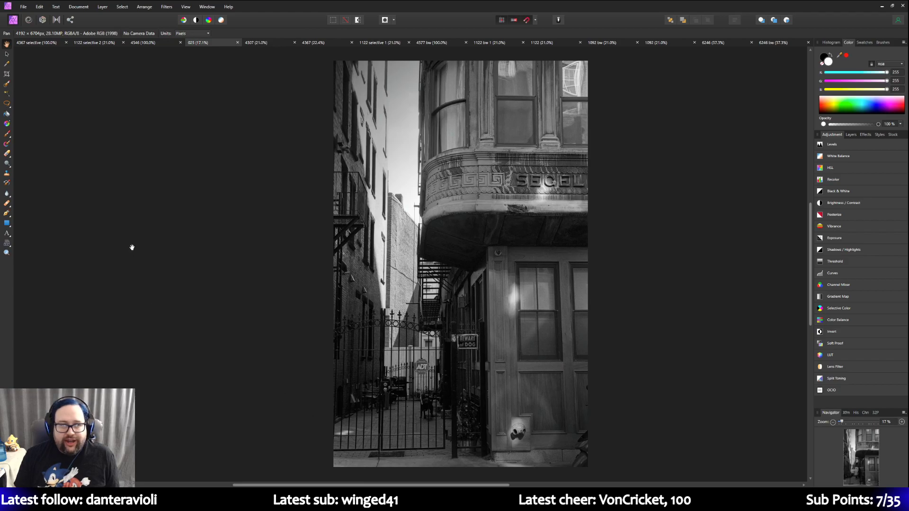
{"action": "left_click", "coordinate": [142, 42]}
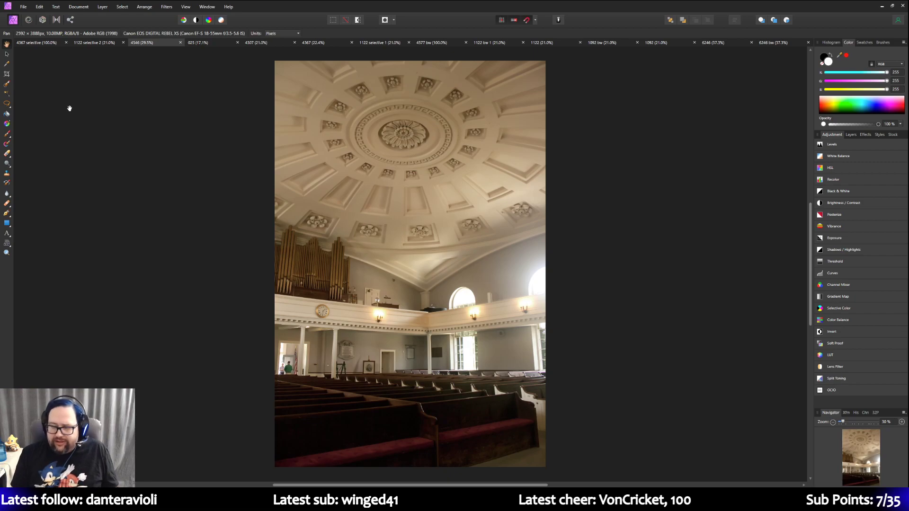
{"action": "left_click", "coordinate": [33, 43]}
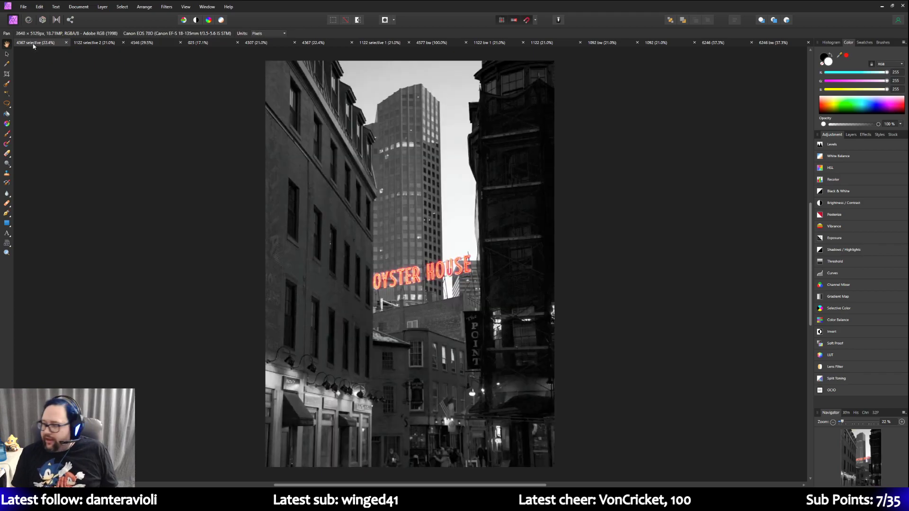